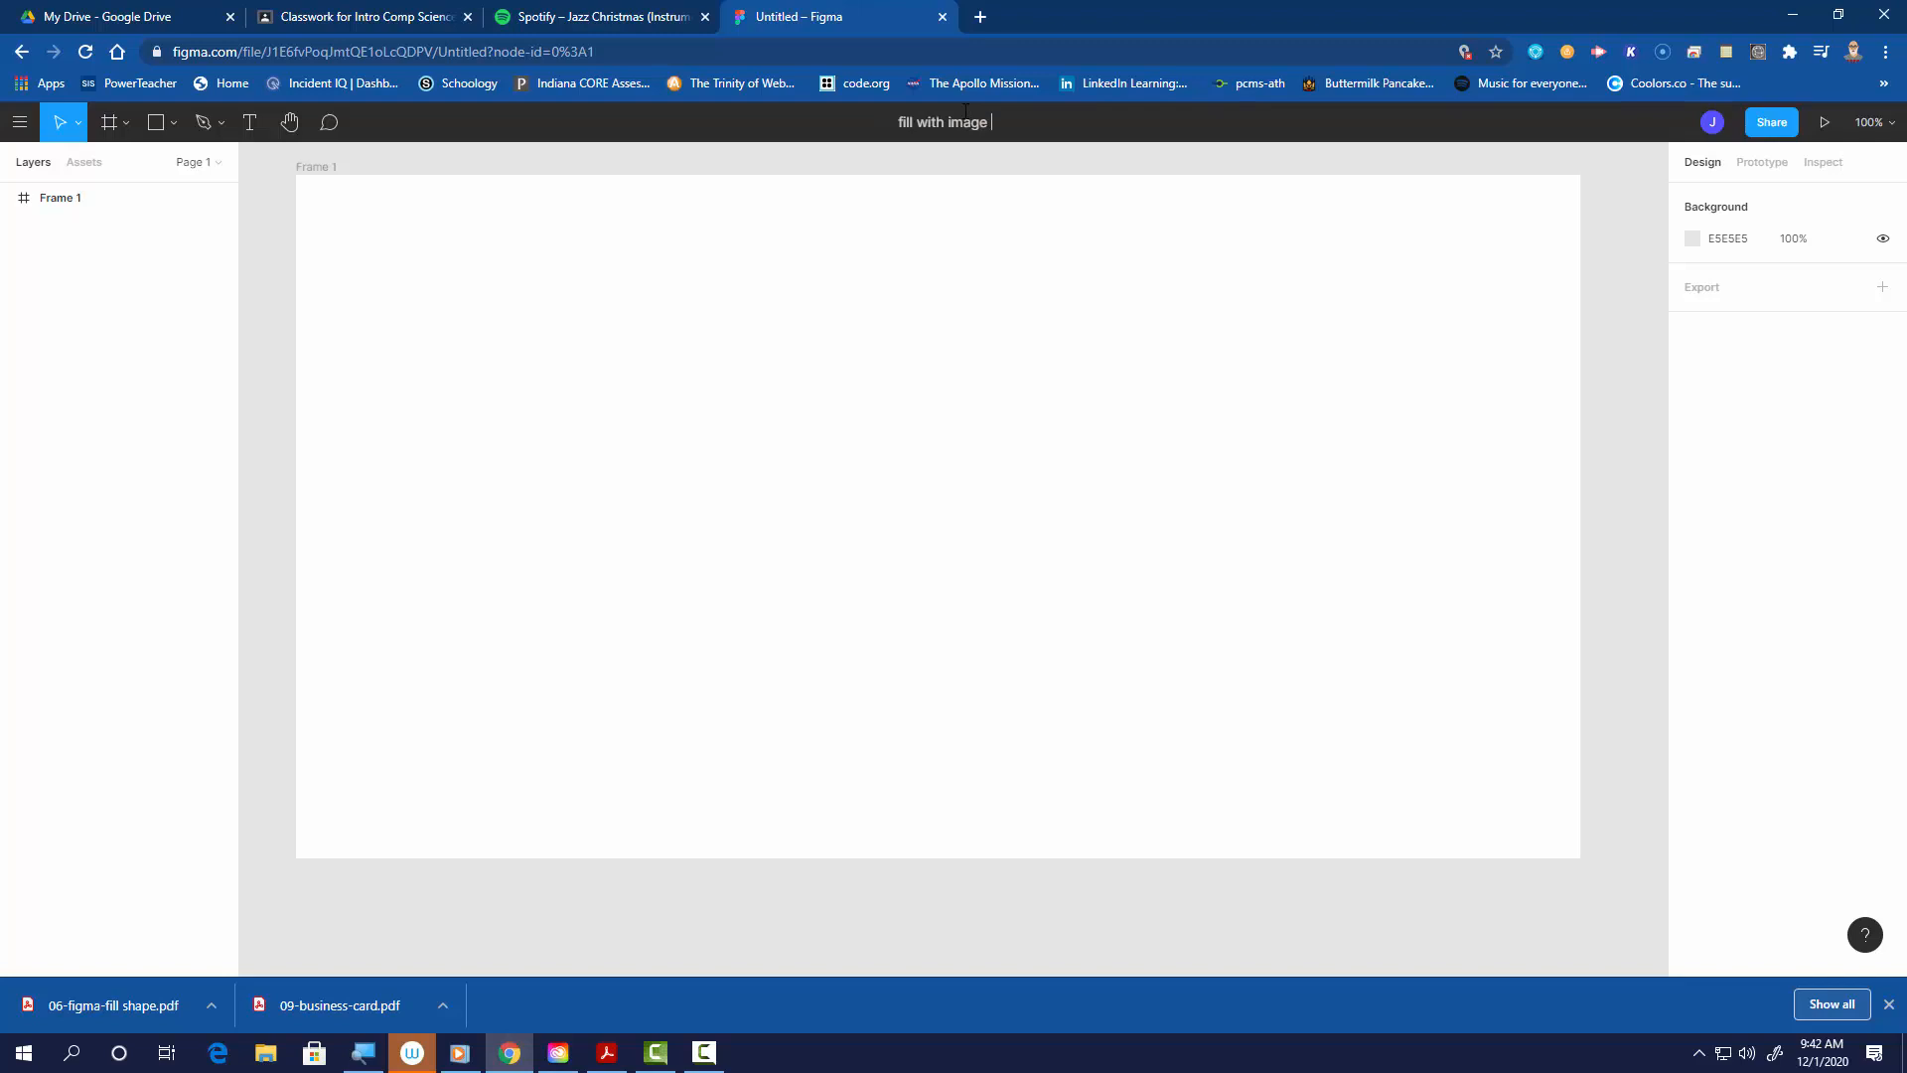
# - Rename the file as "fill with image movie demo"
pyautogui.write('movie demo')
pyautogui.press('Return')
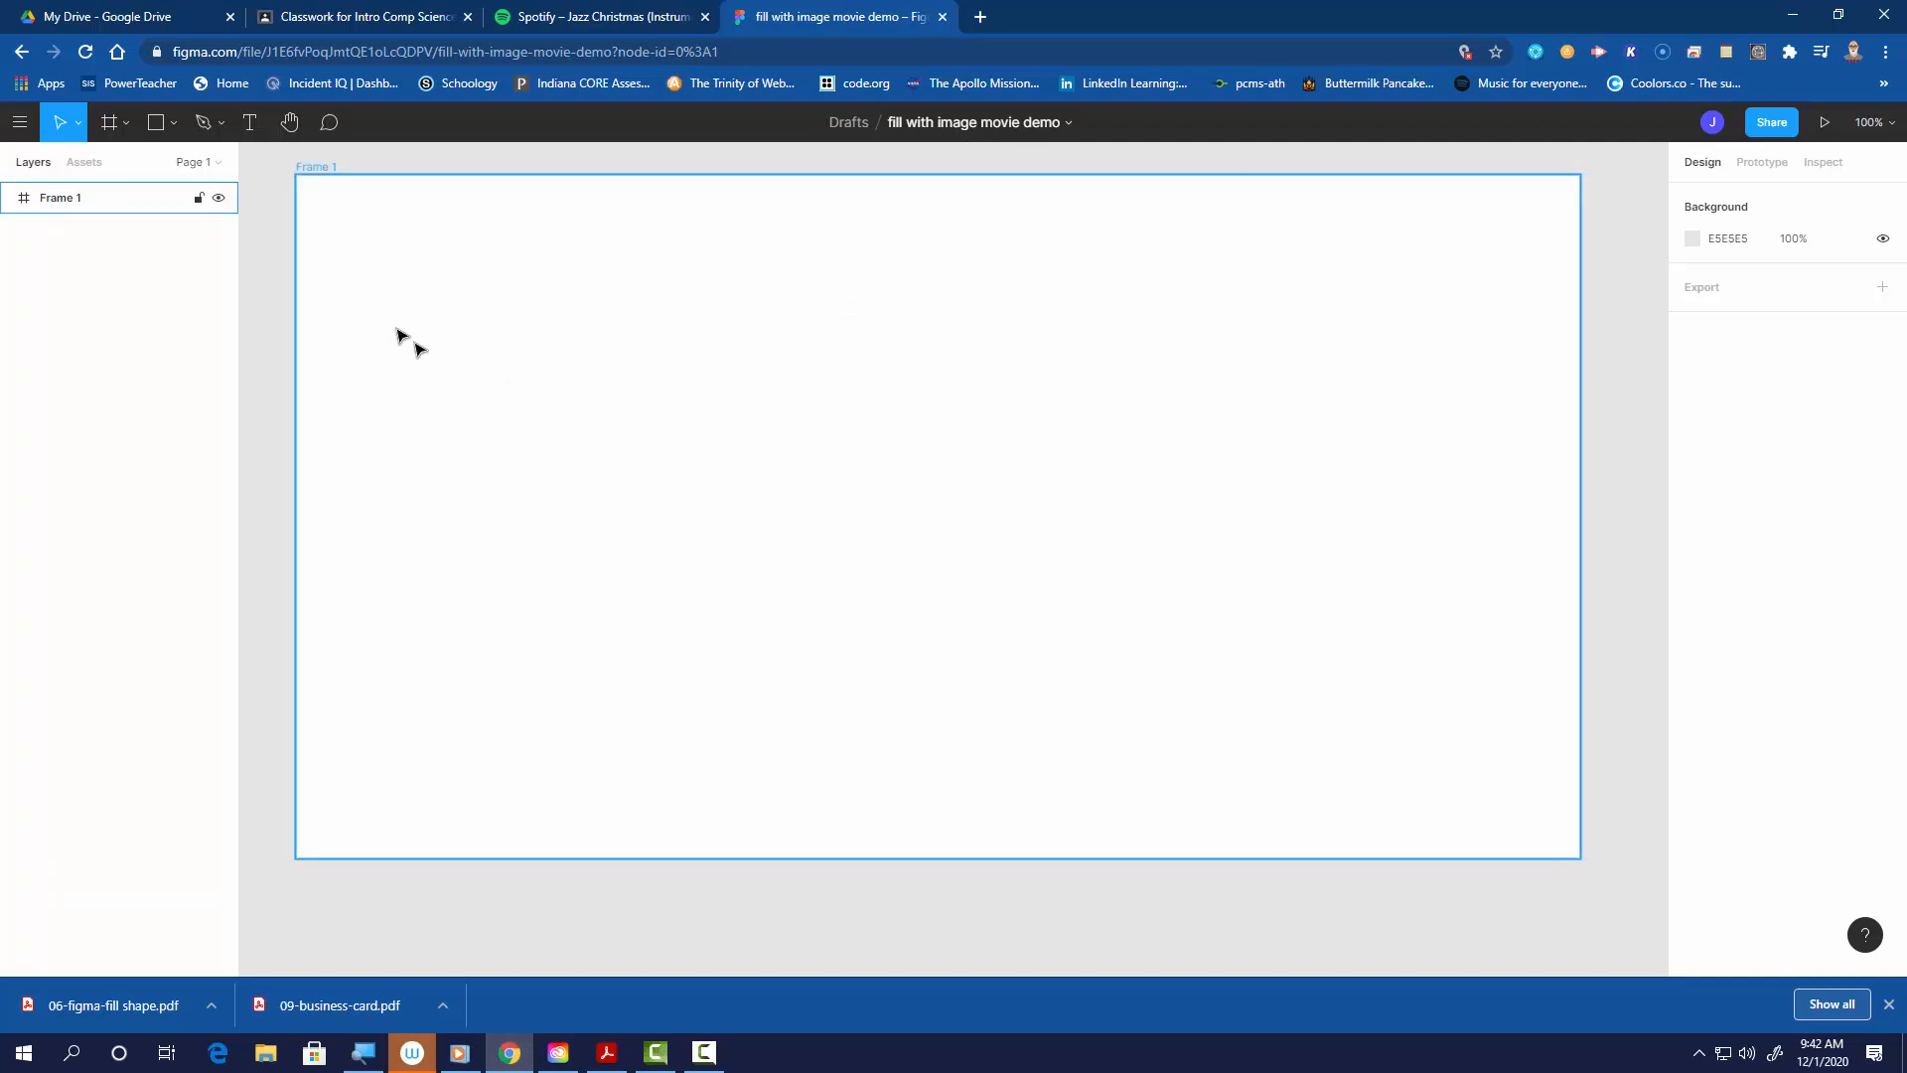
# - Draw a rectangle about 339 × 206 in the frame's upper-left area and round its corners to a radius of about 31
pyautogui.click(156, 122)
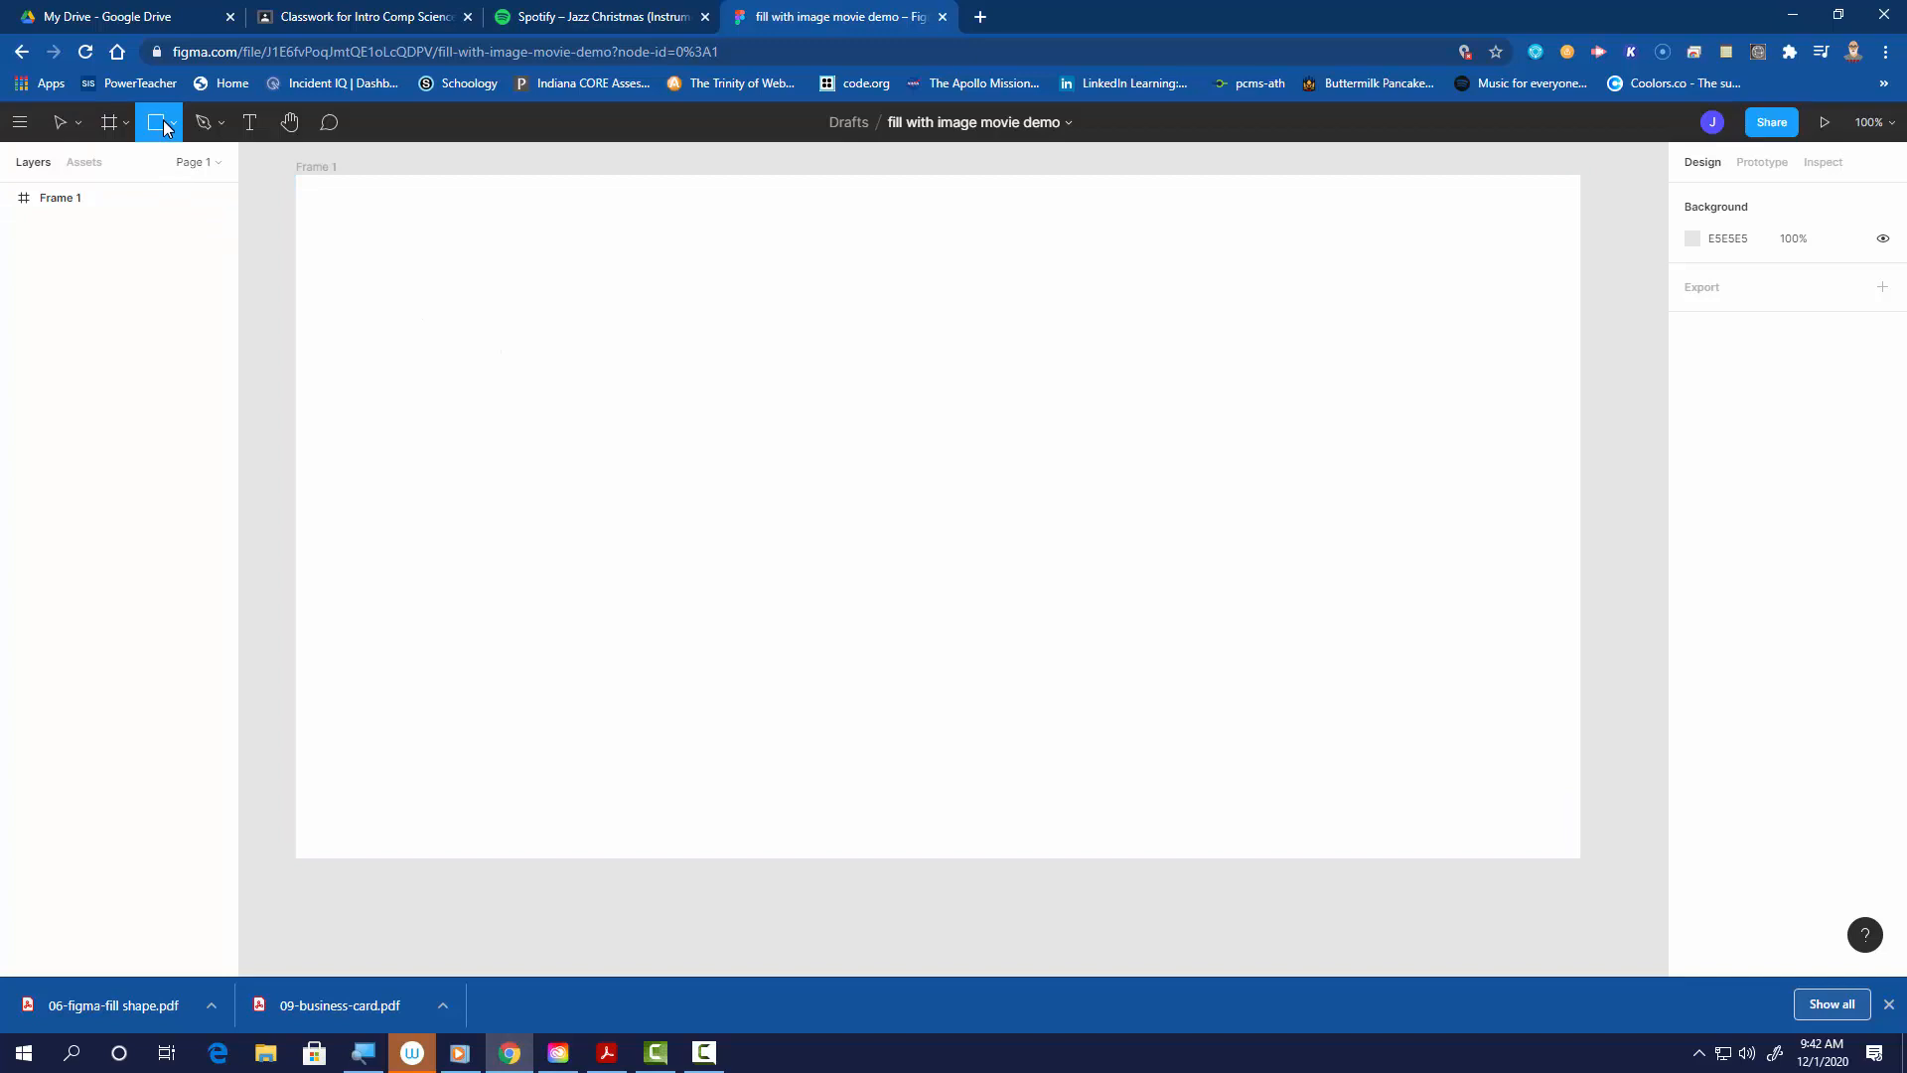
pyautogui.moveTo(352, 254); pyautogui.dragTo(689, 458)
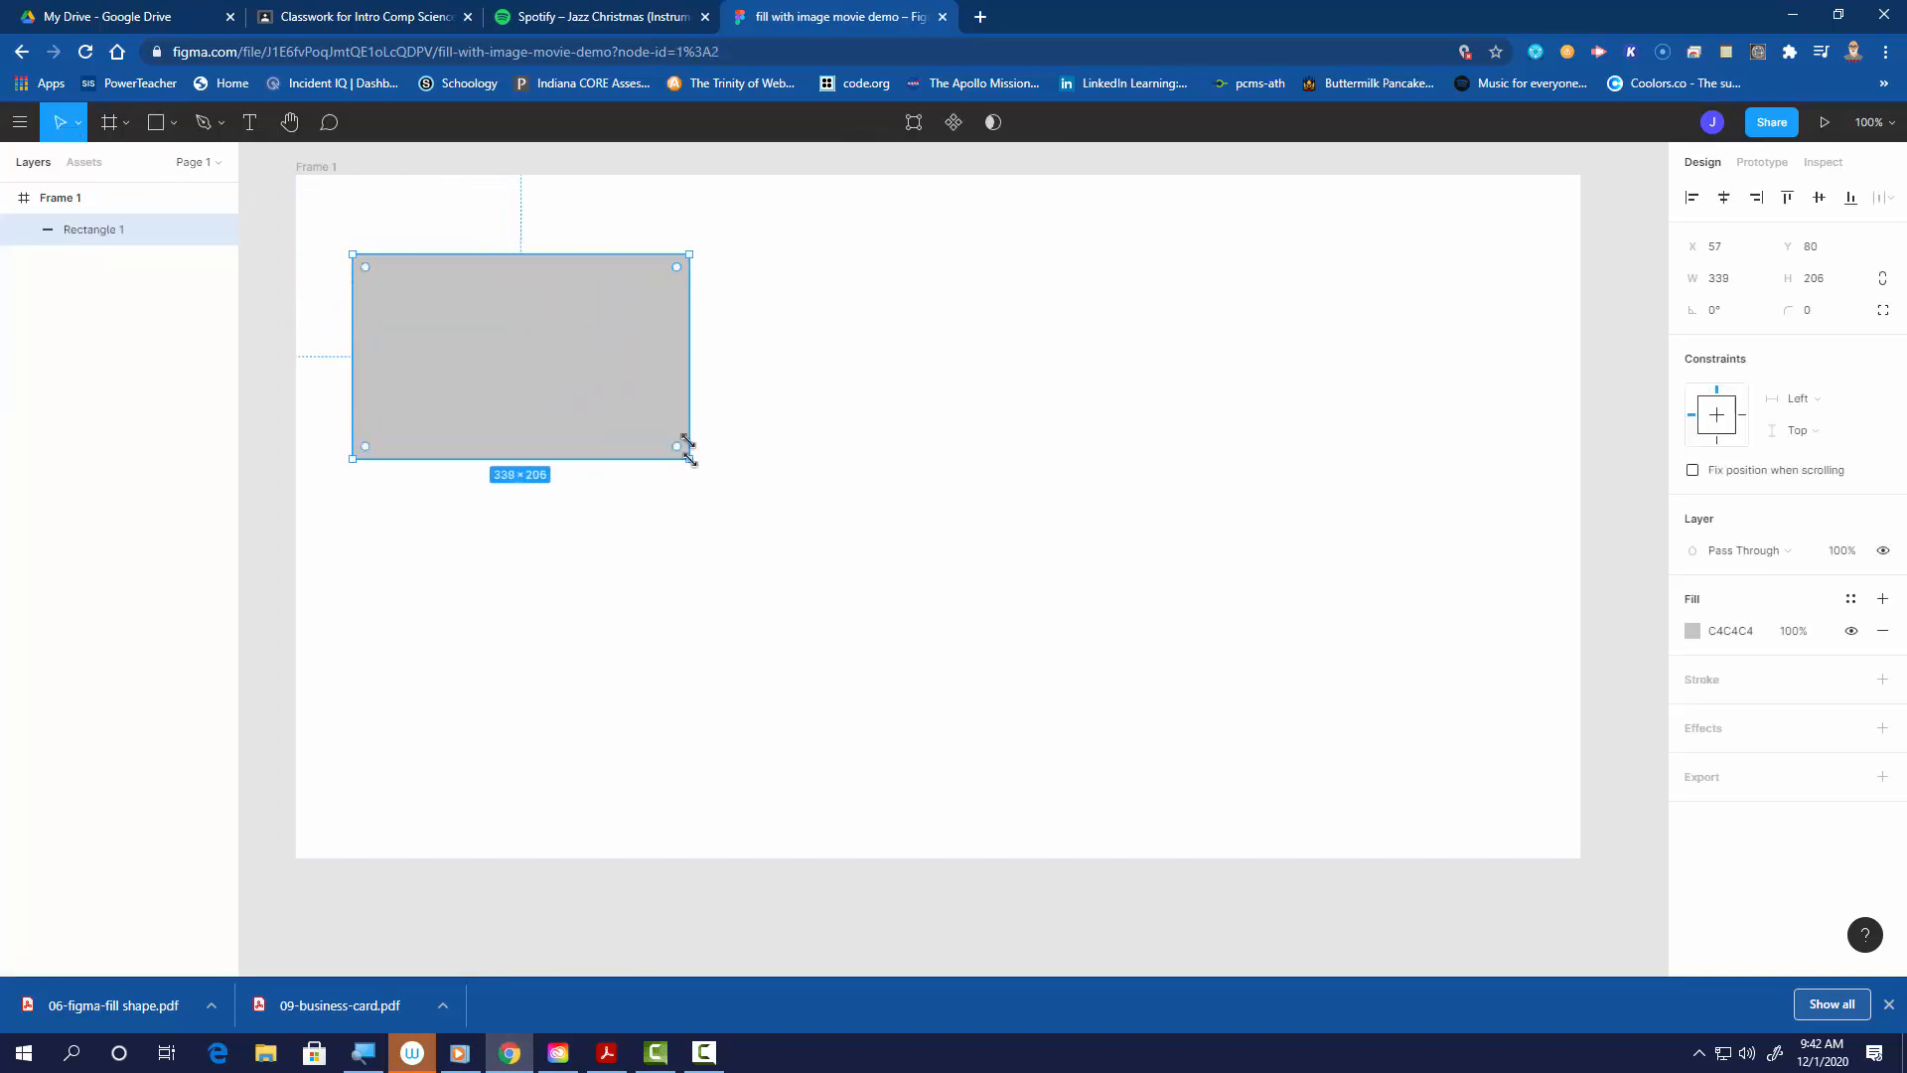
pyautogui.moveTo(673, 272); pyautogui.dragTo(657, 286)
pyautogui.click(174, 125)
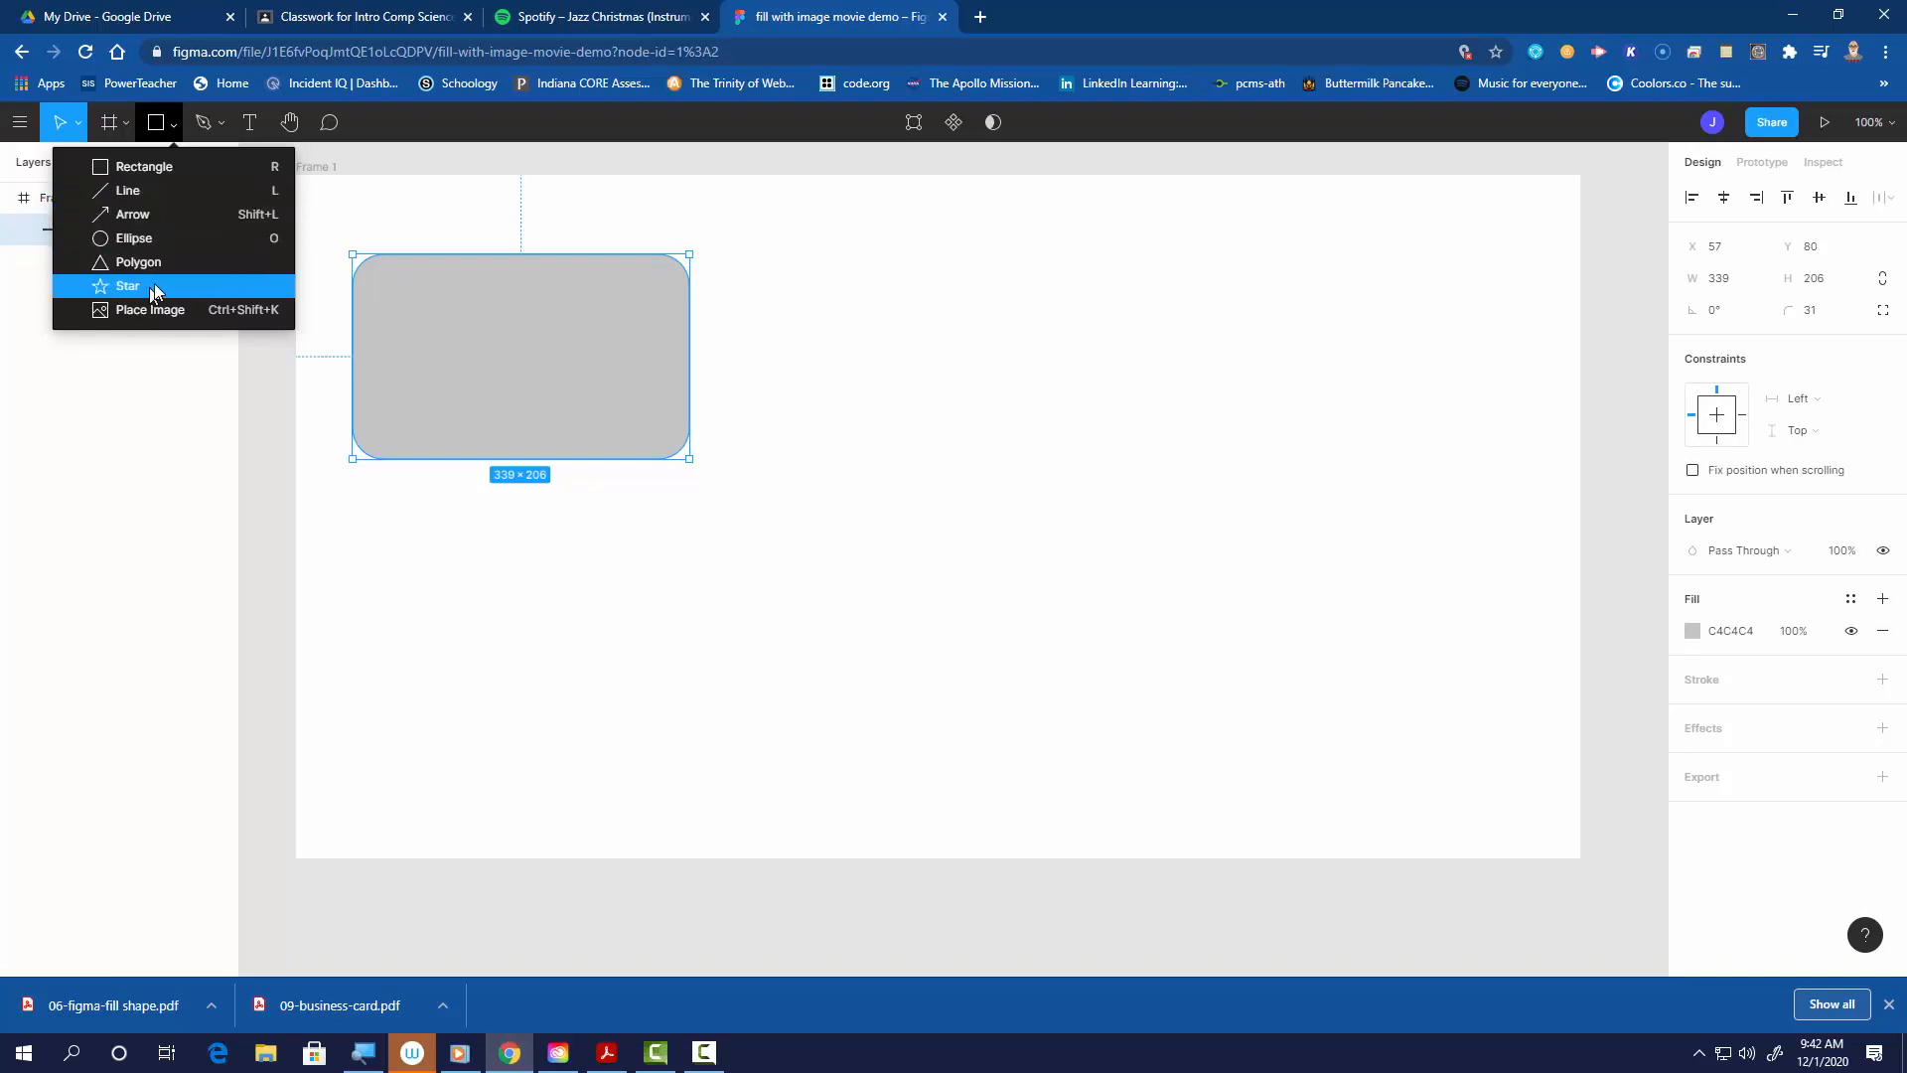
pyautogui.click(204, 122)
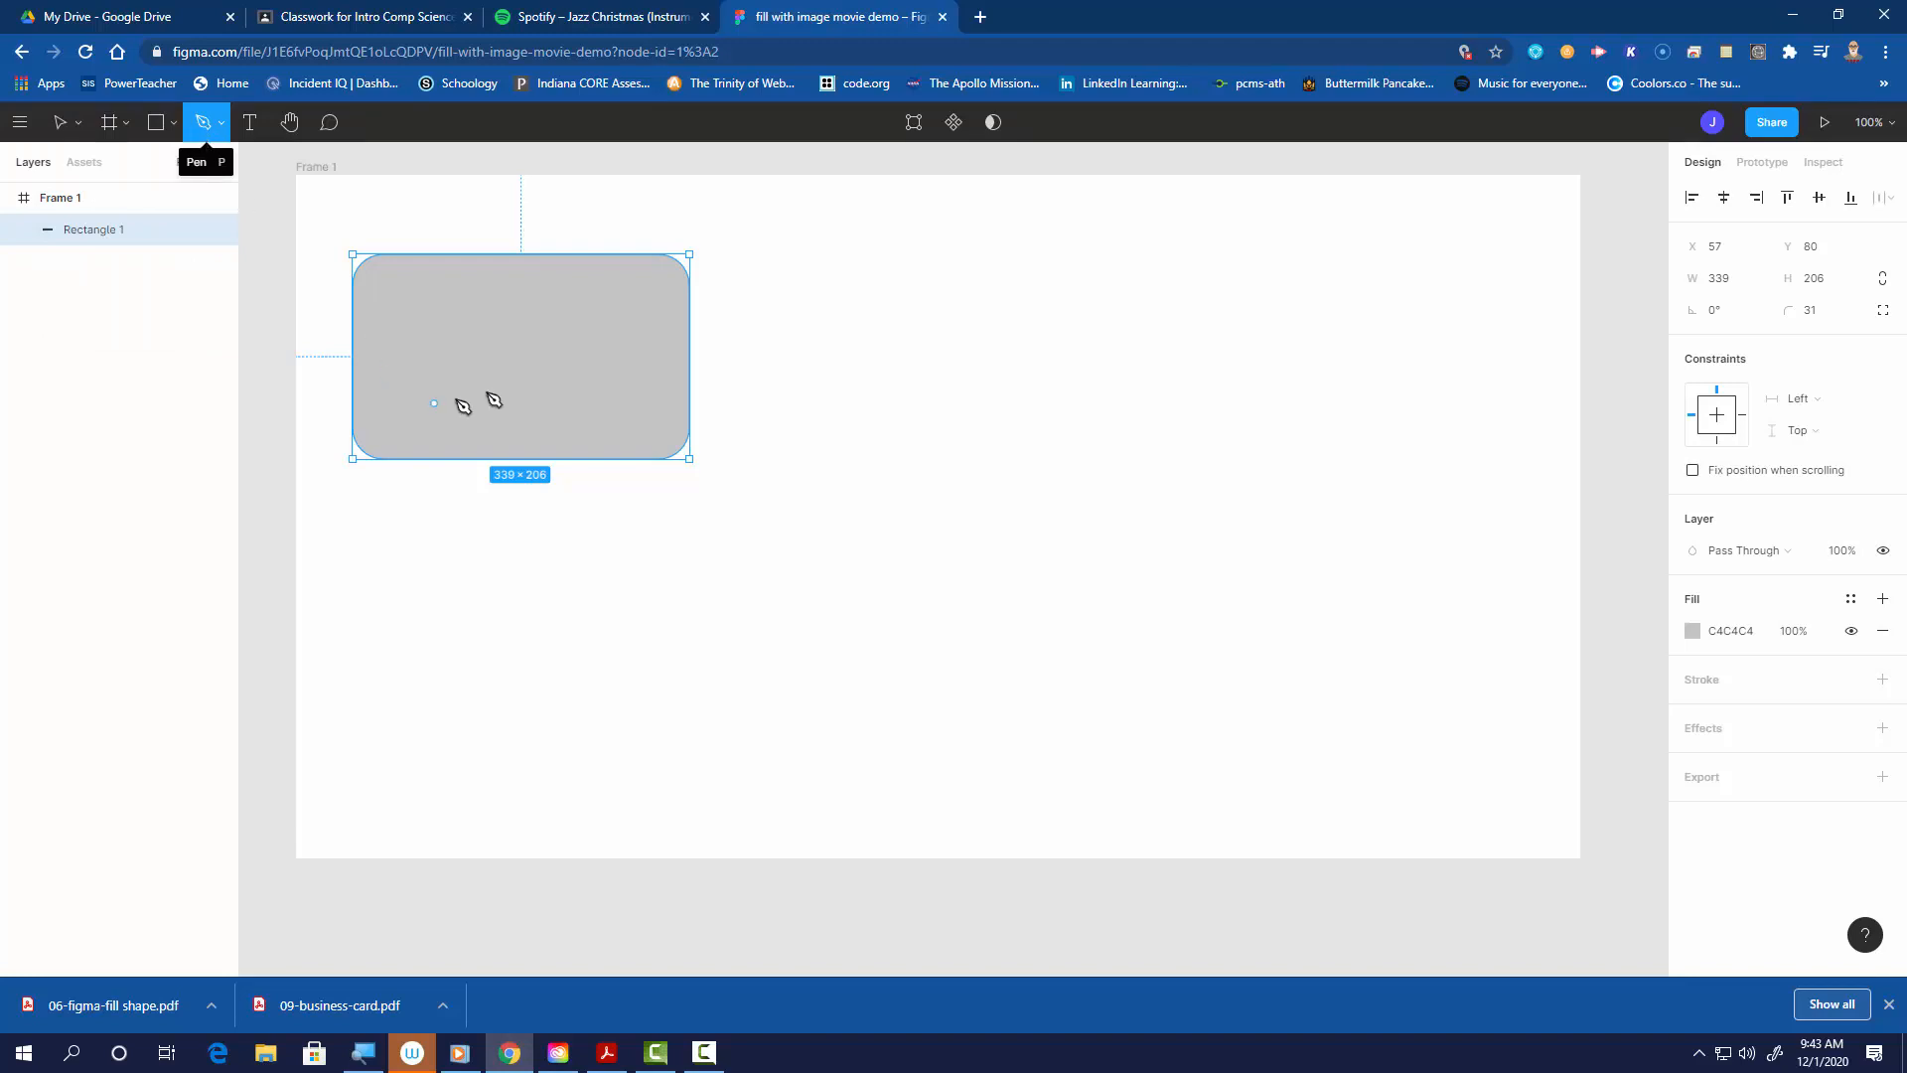
pyautogui.click(59, 123)
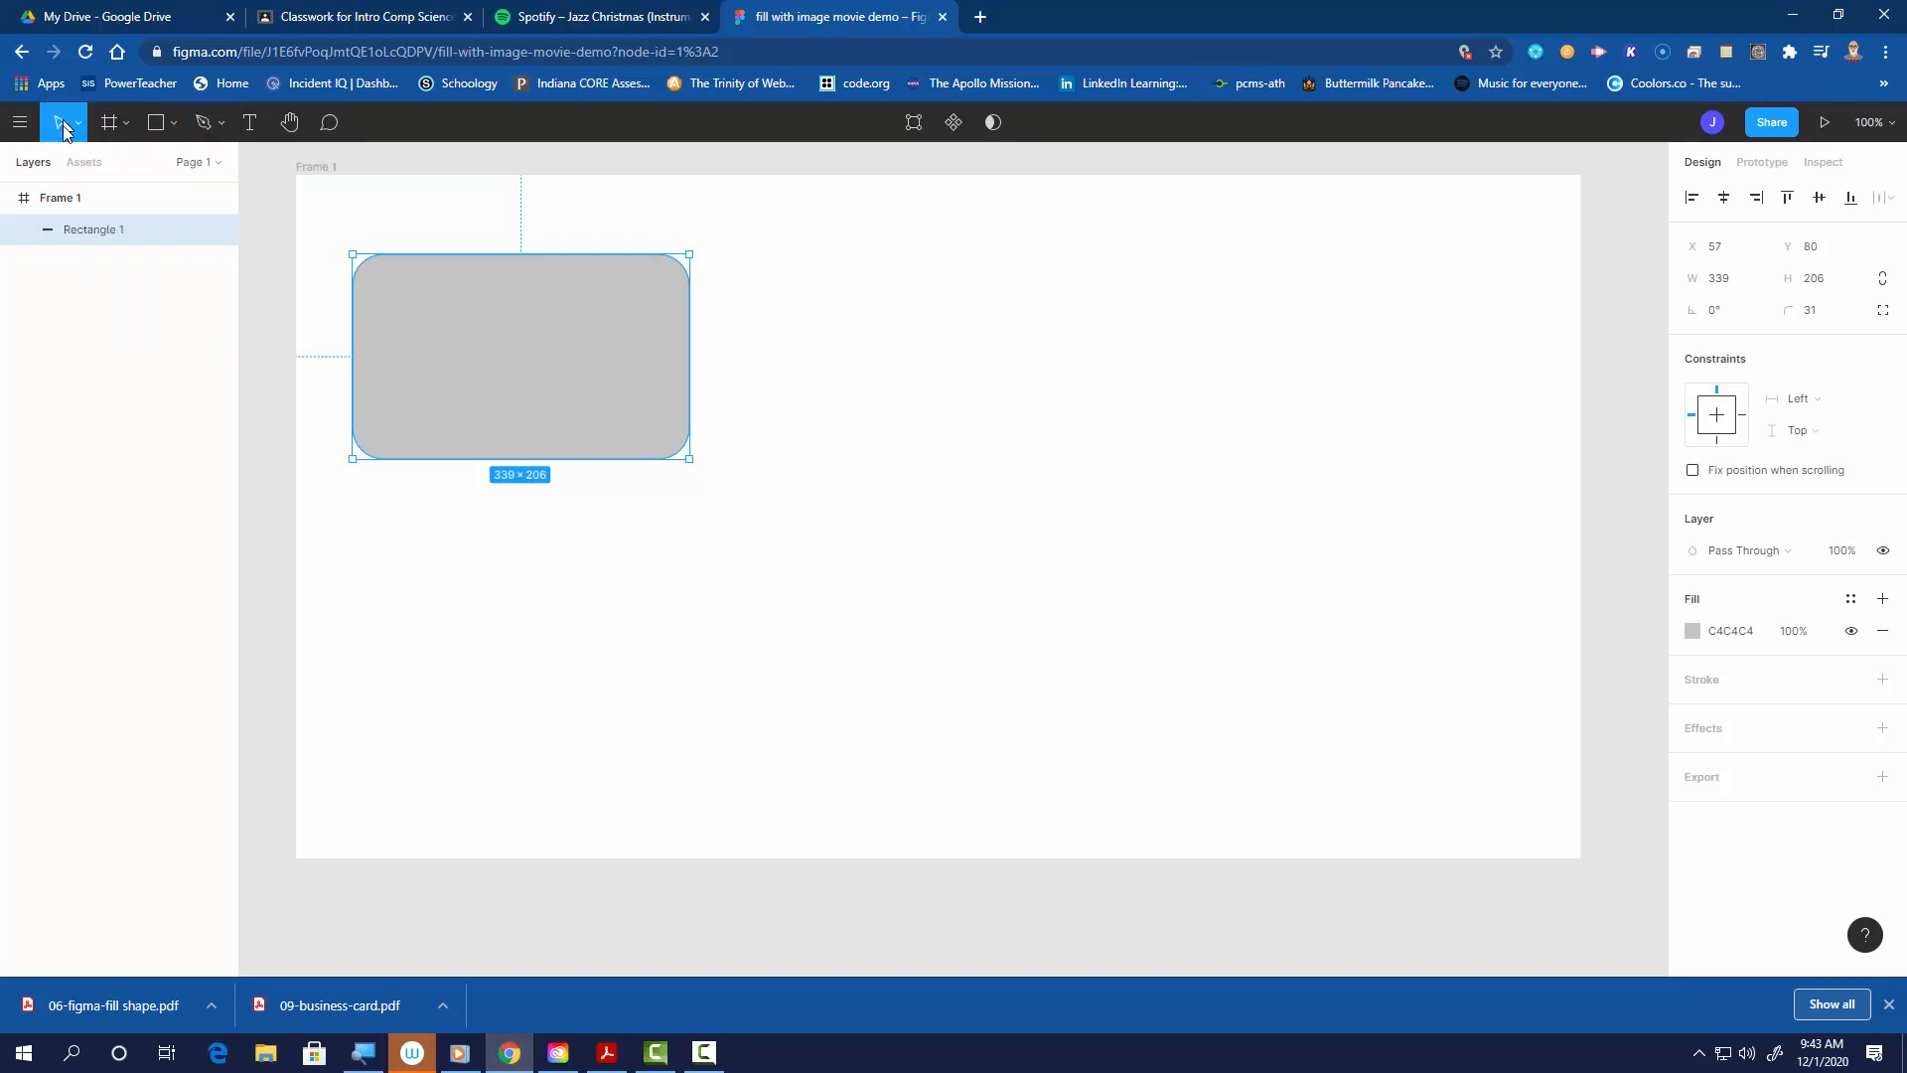
# - Move the rounded rectangle to about X 74, Y 63 and replace its solid fill with the image AWing.jpg
pyautogui.moveTo(561, 371); pyautogui.dragTo(578, 354)
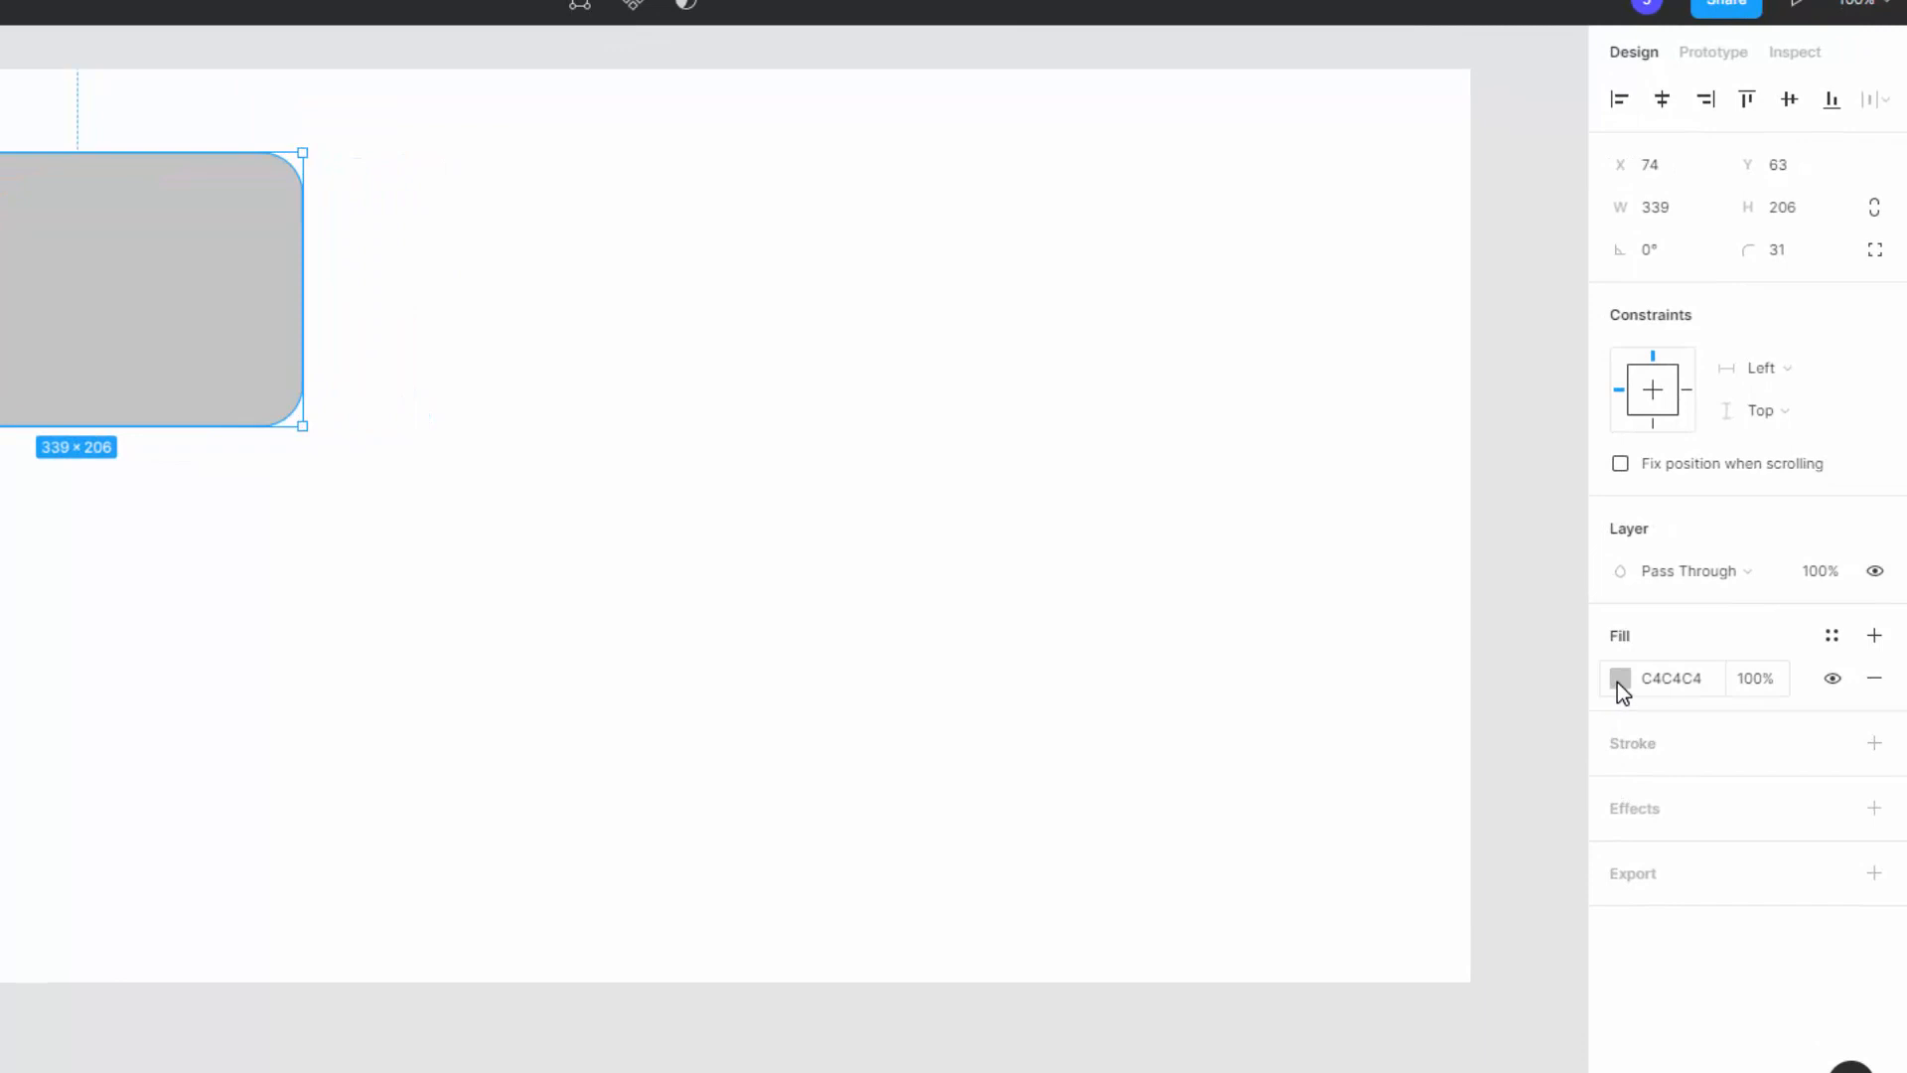
pyautogui.click(1619, 680)
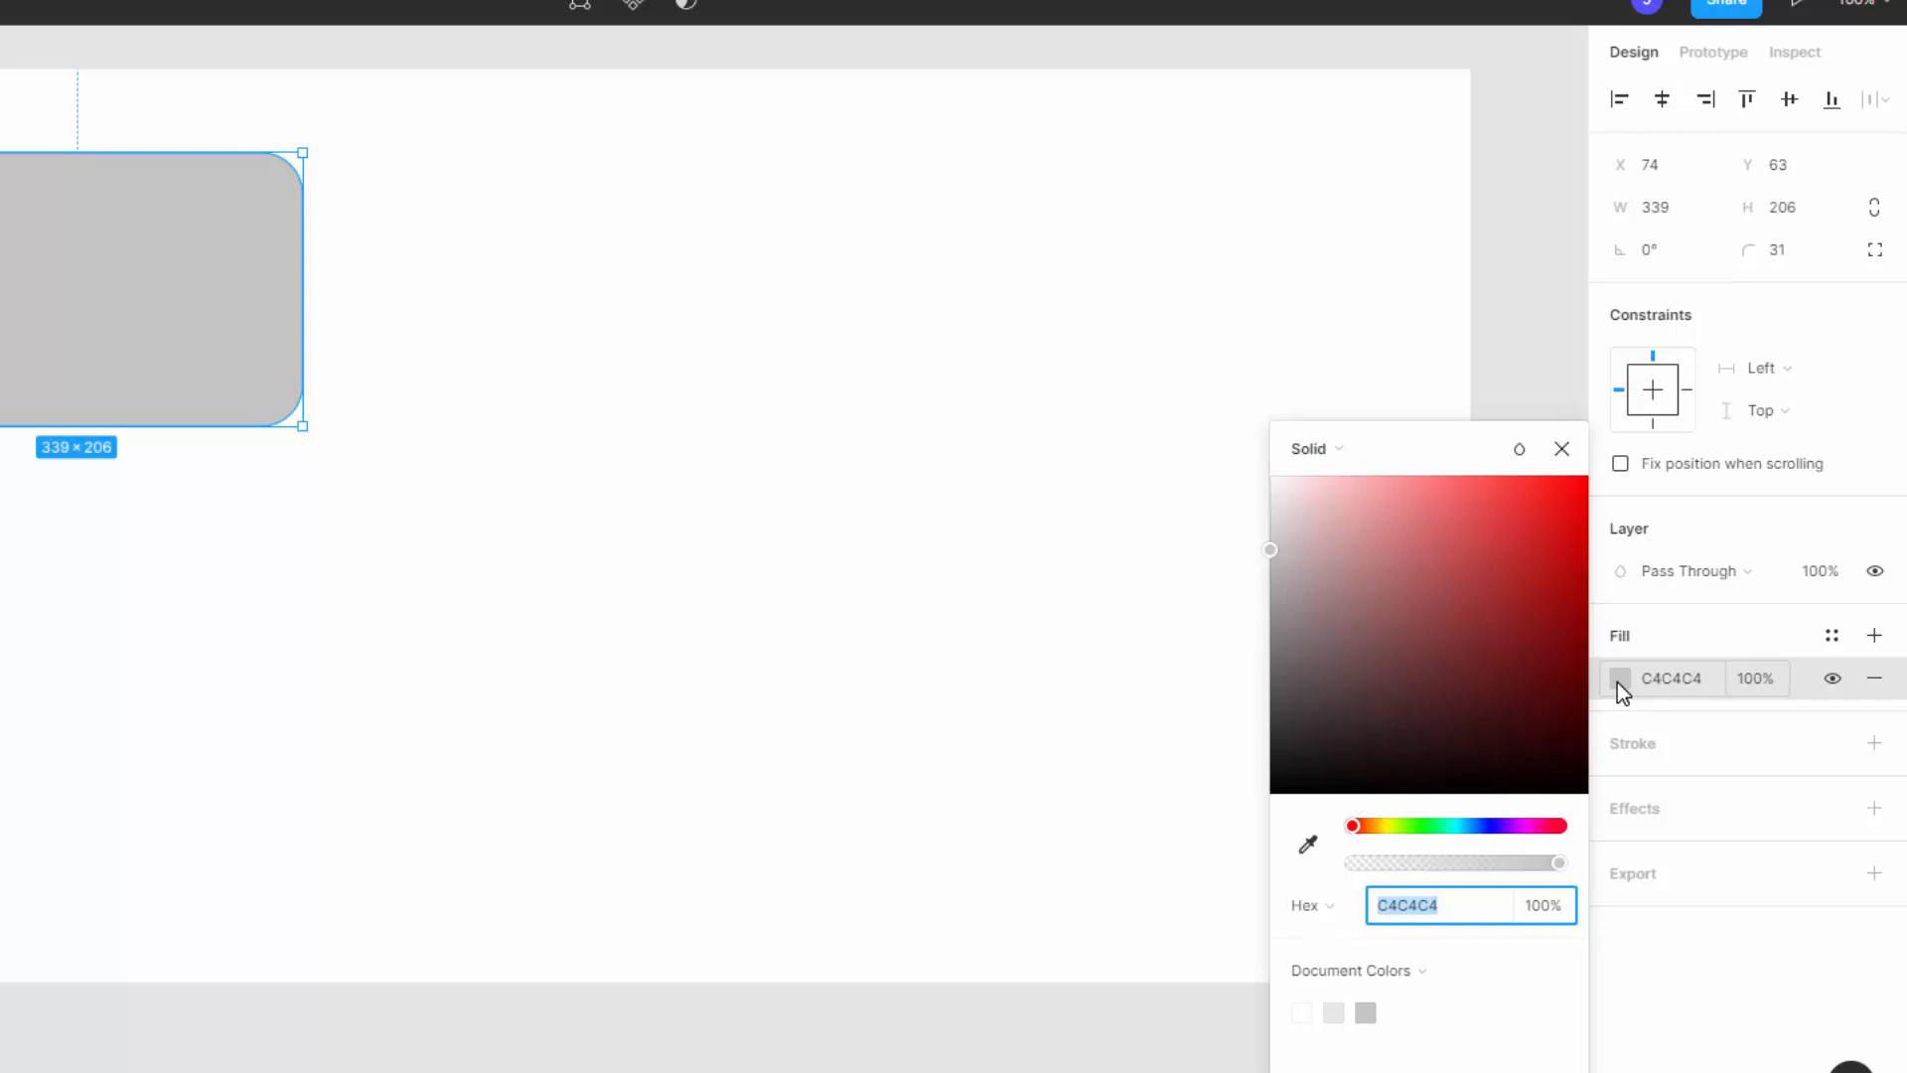
pyautogui.click(1312, 448)
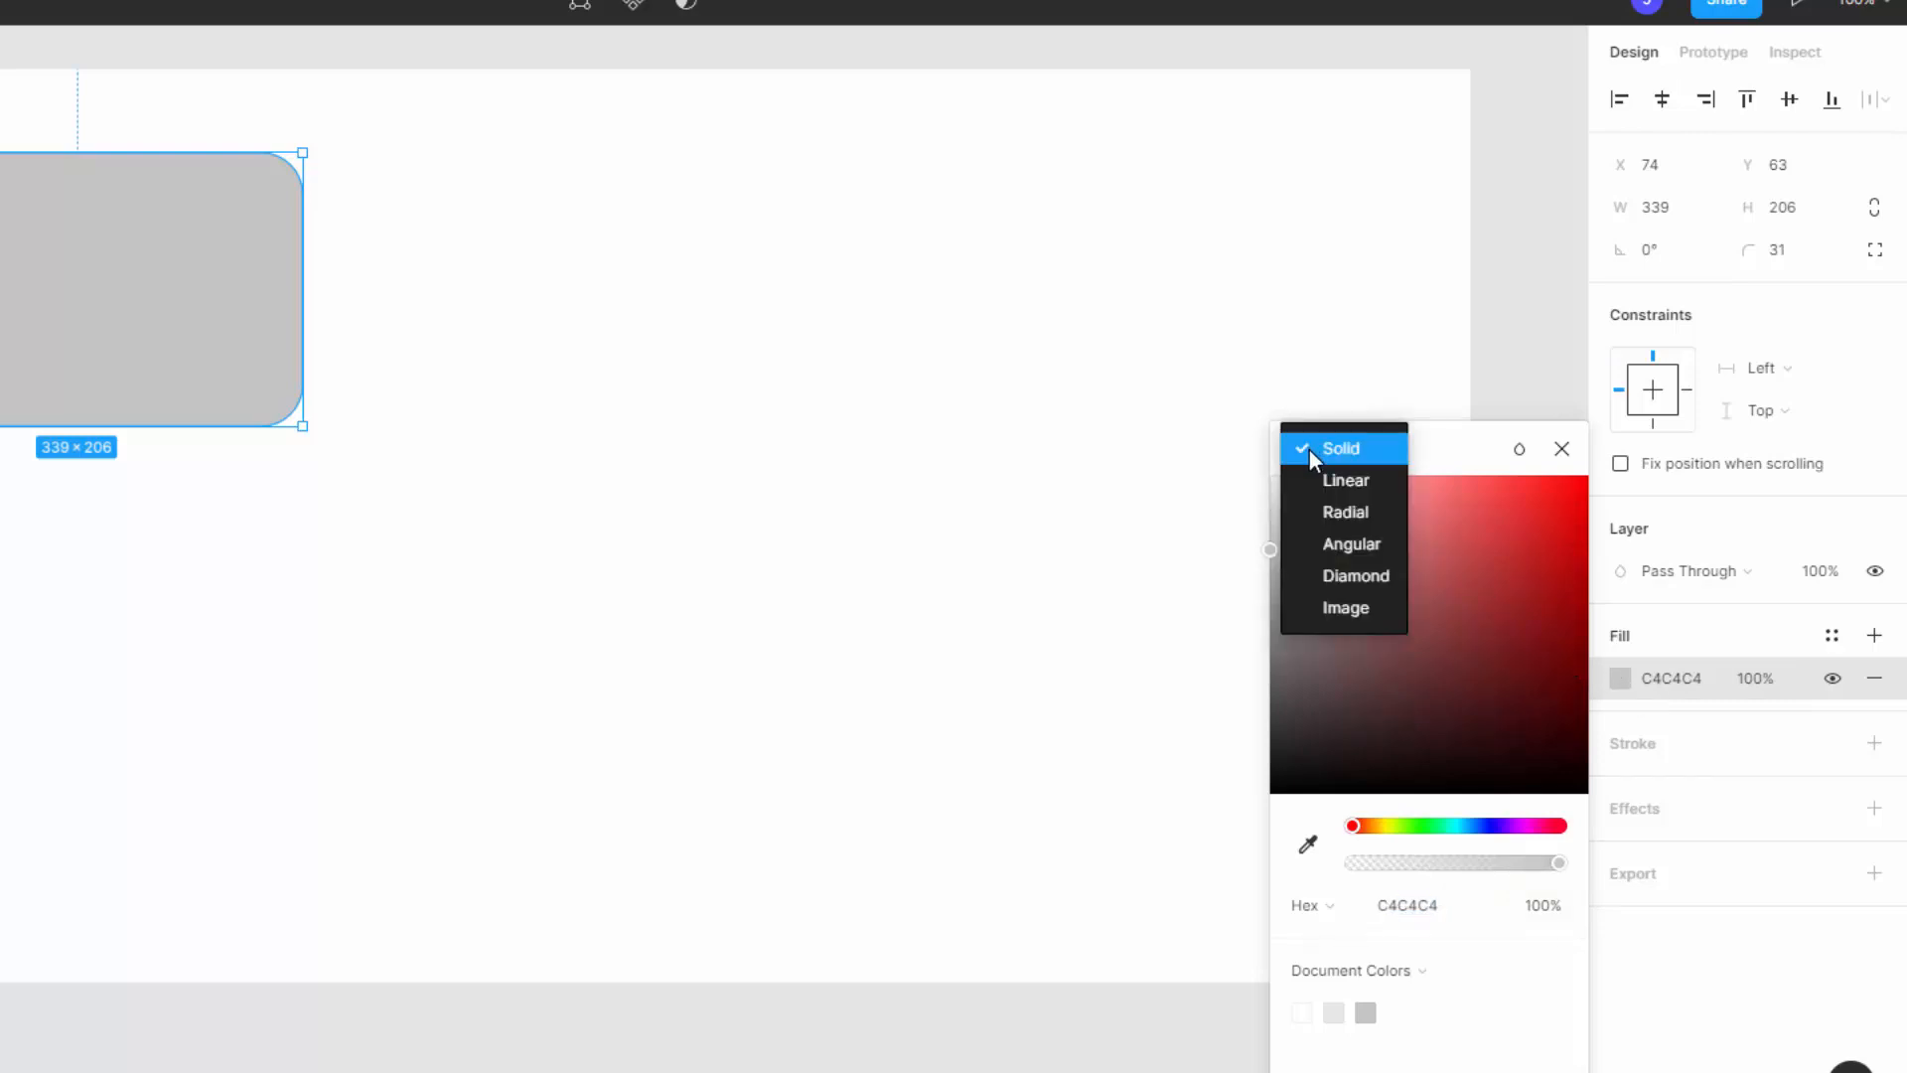
pyautogui.click(1331, 609)
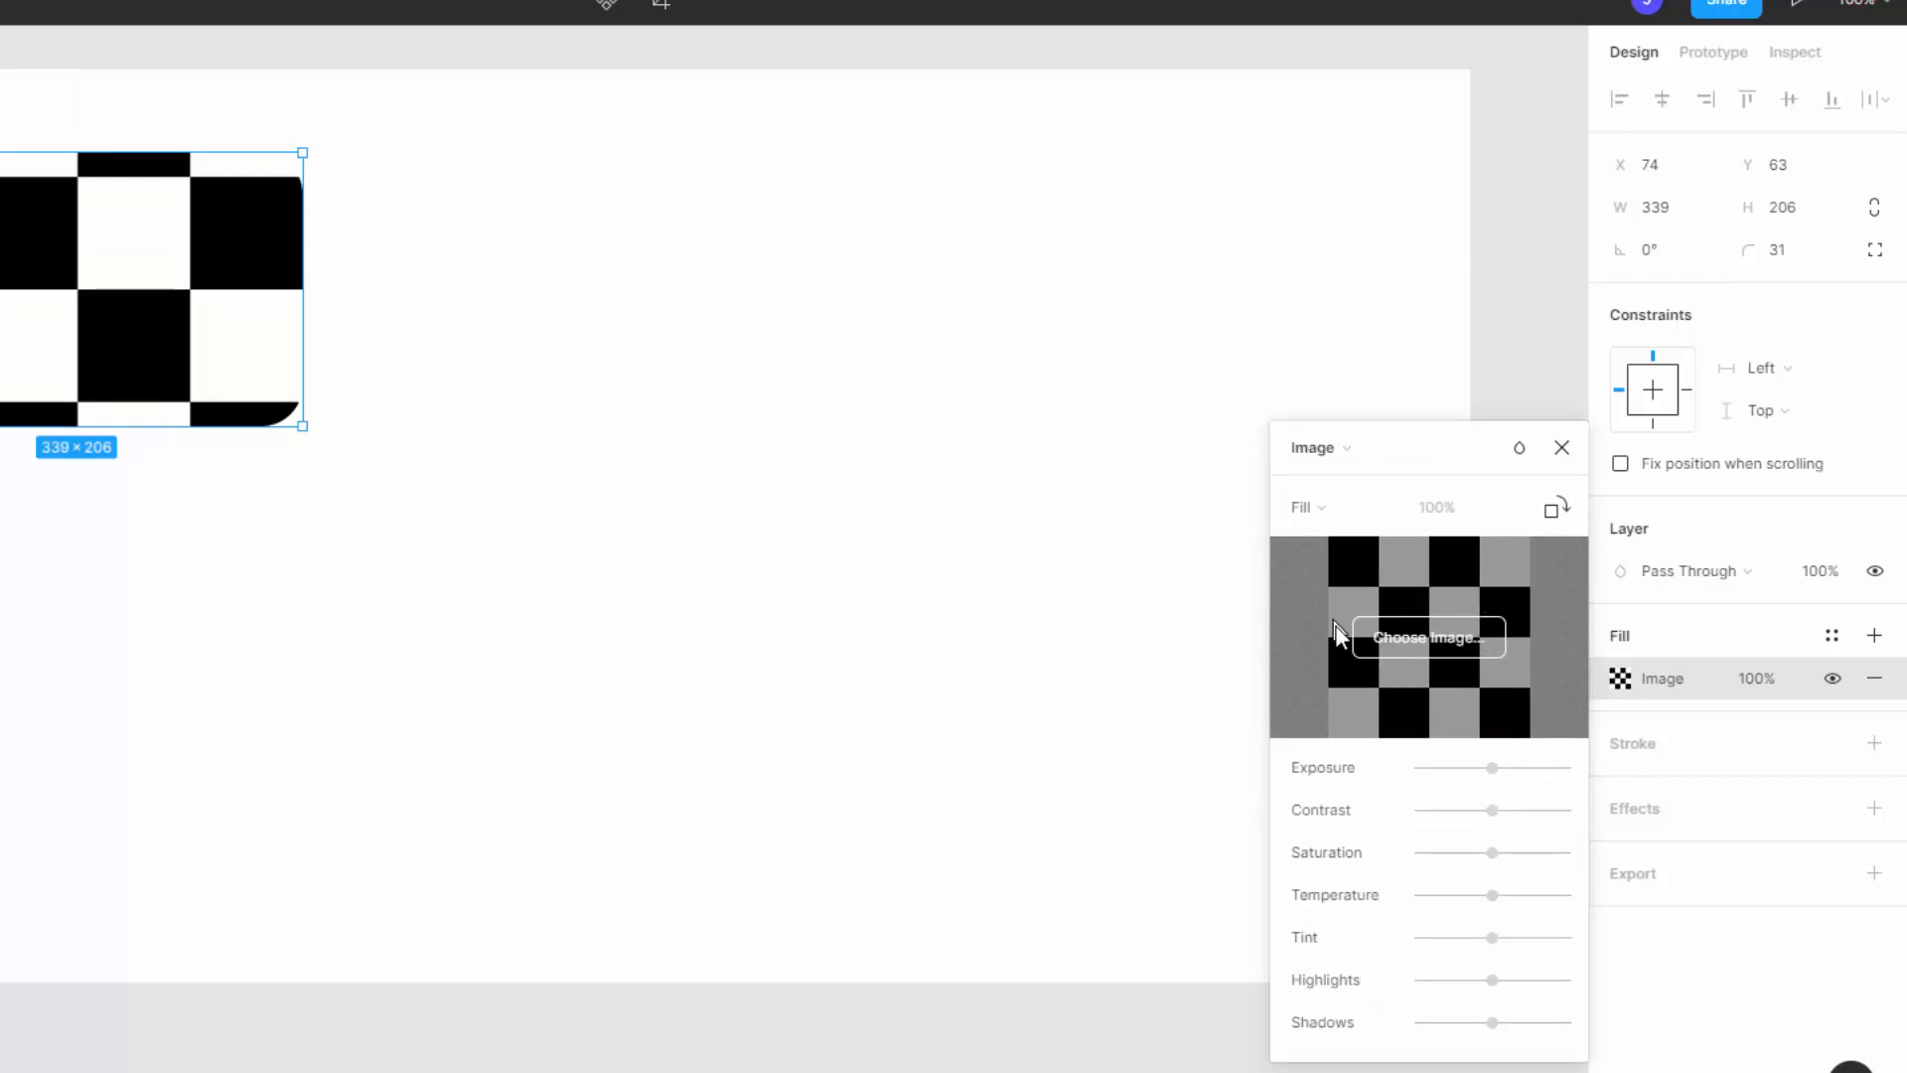
pyautogui.click(1425, 641)
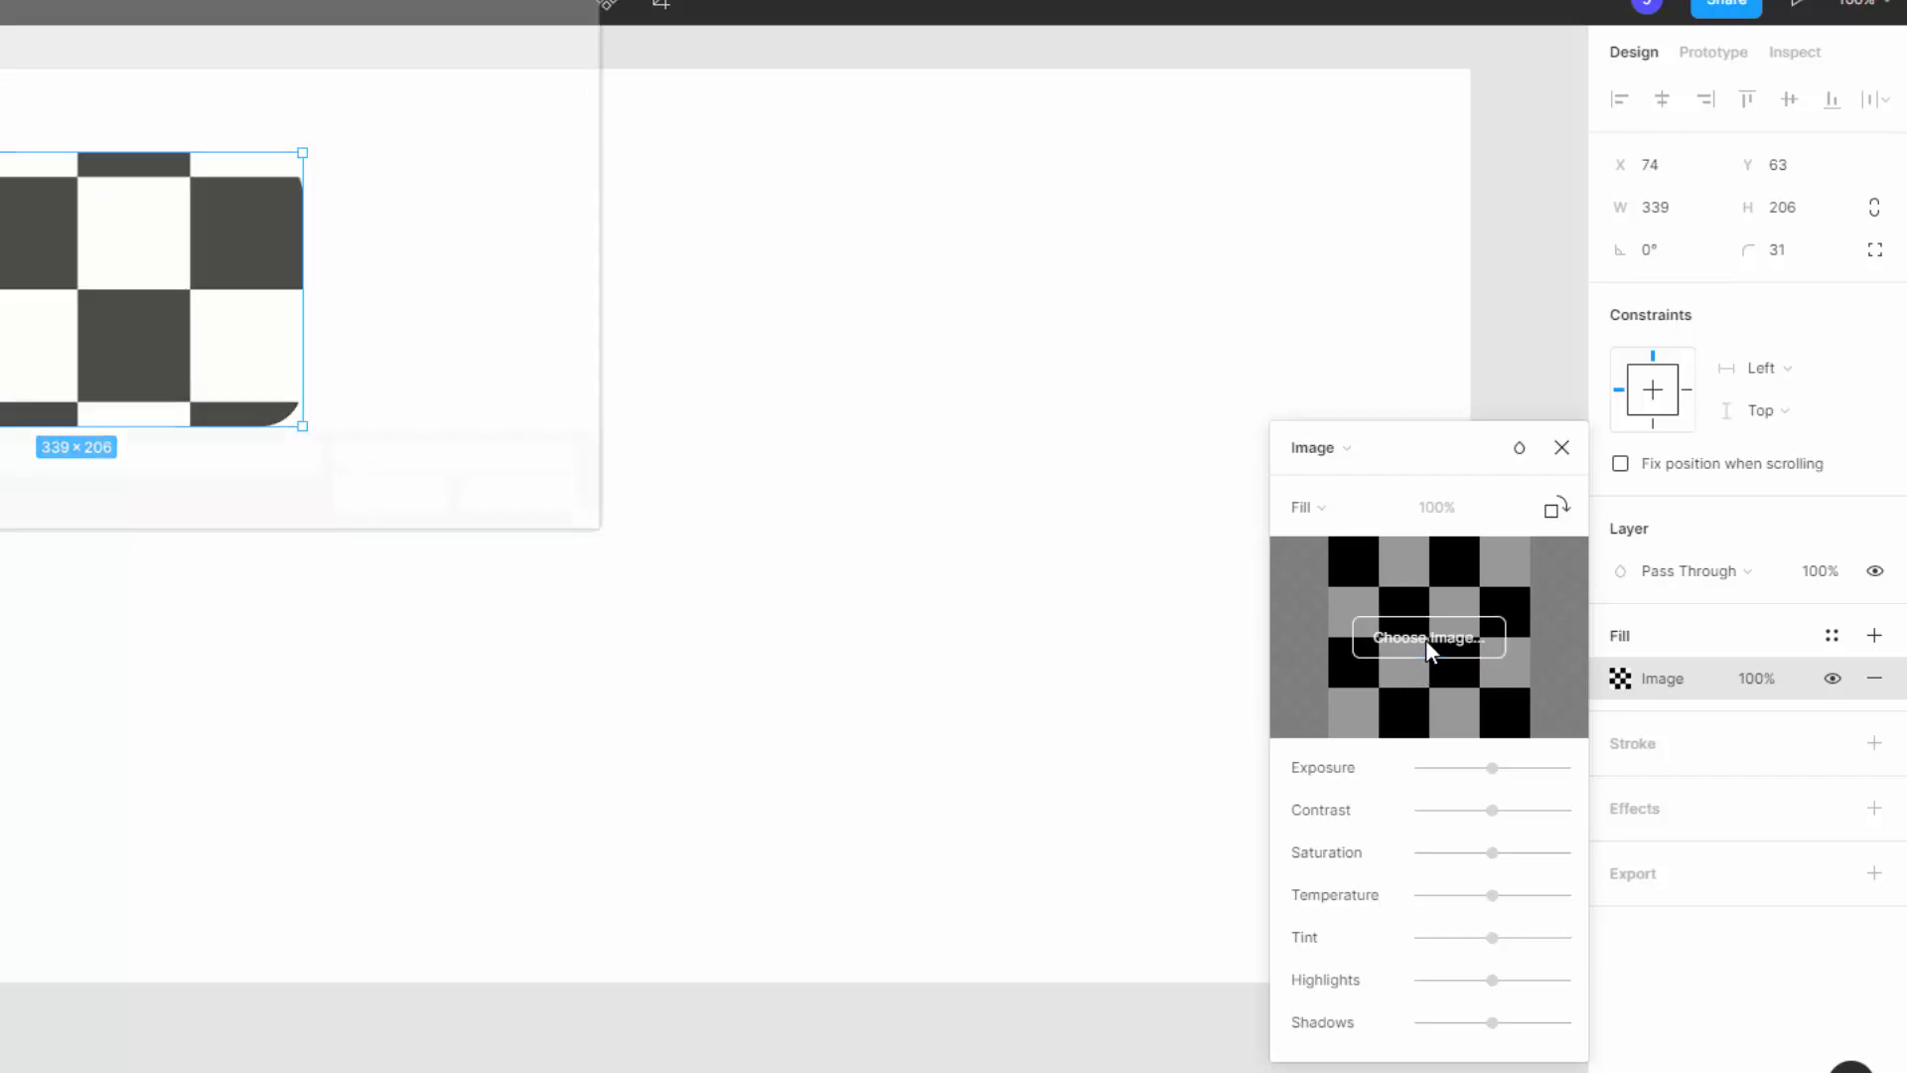
pyautogui.moveTo(357, 0); pyautogui.dragTo(937, 225)
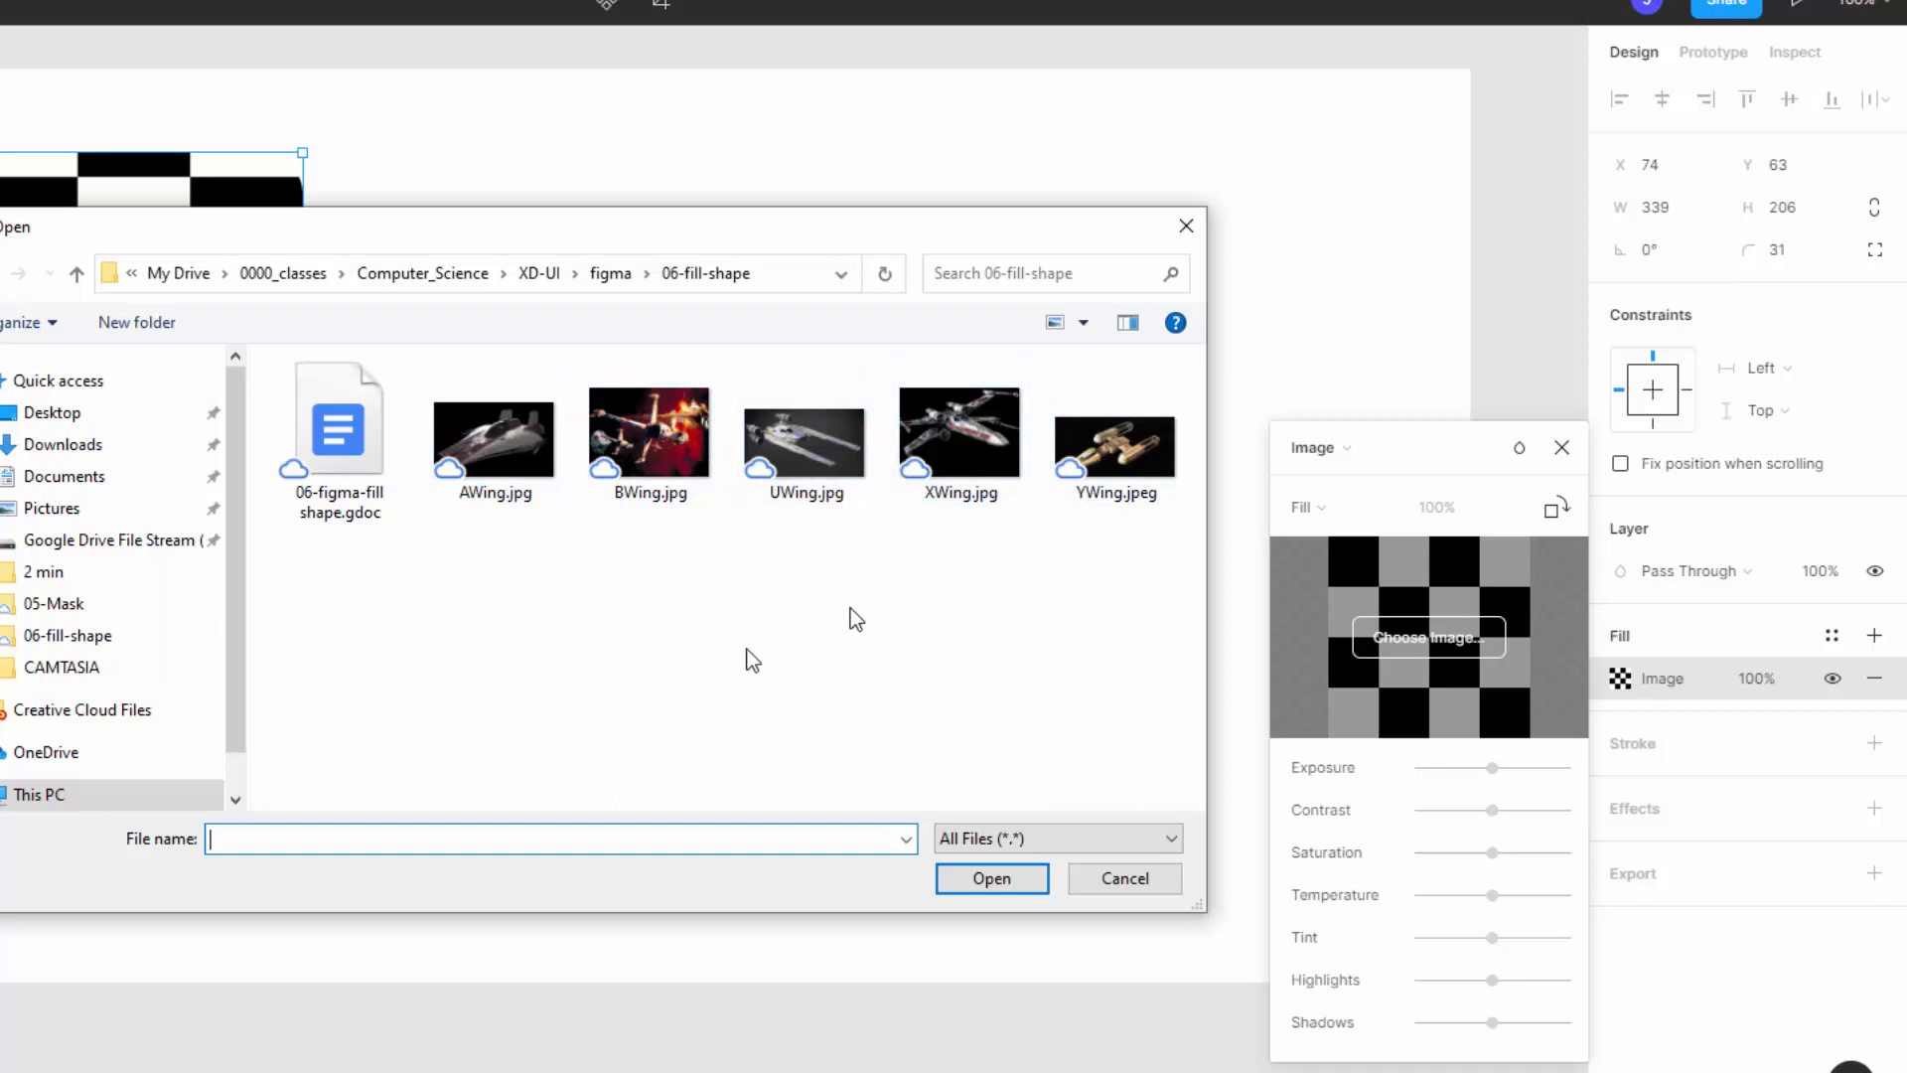
pyautogui.click(524, 443)
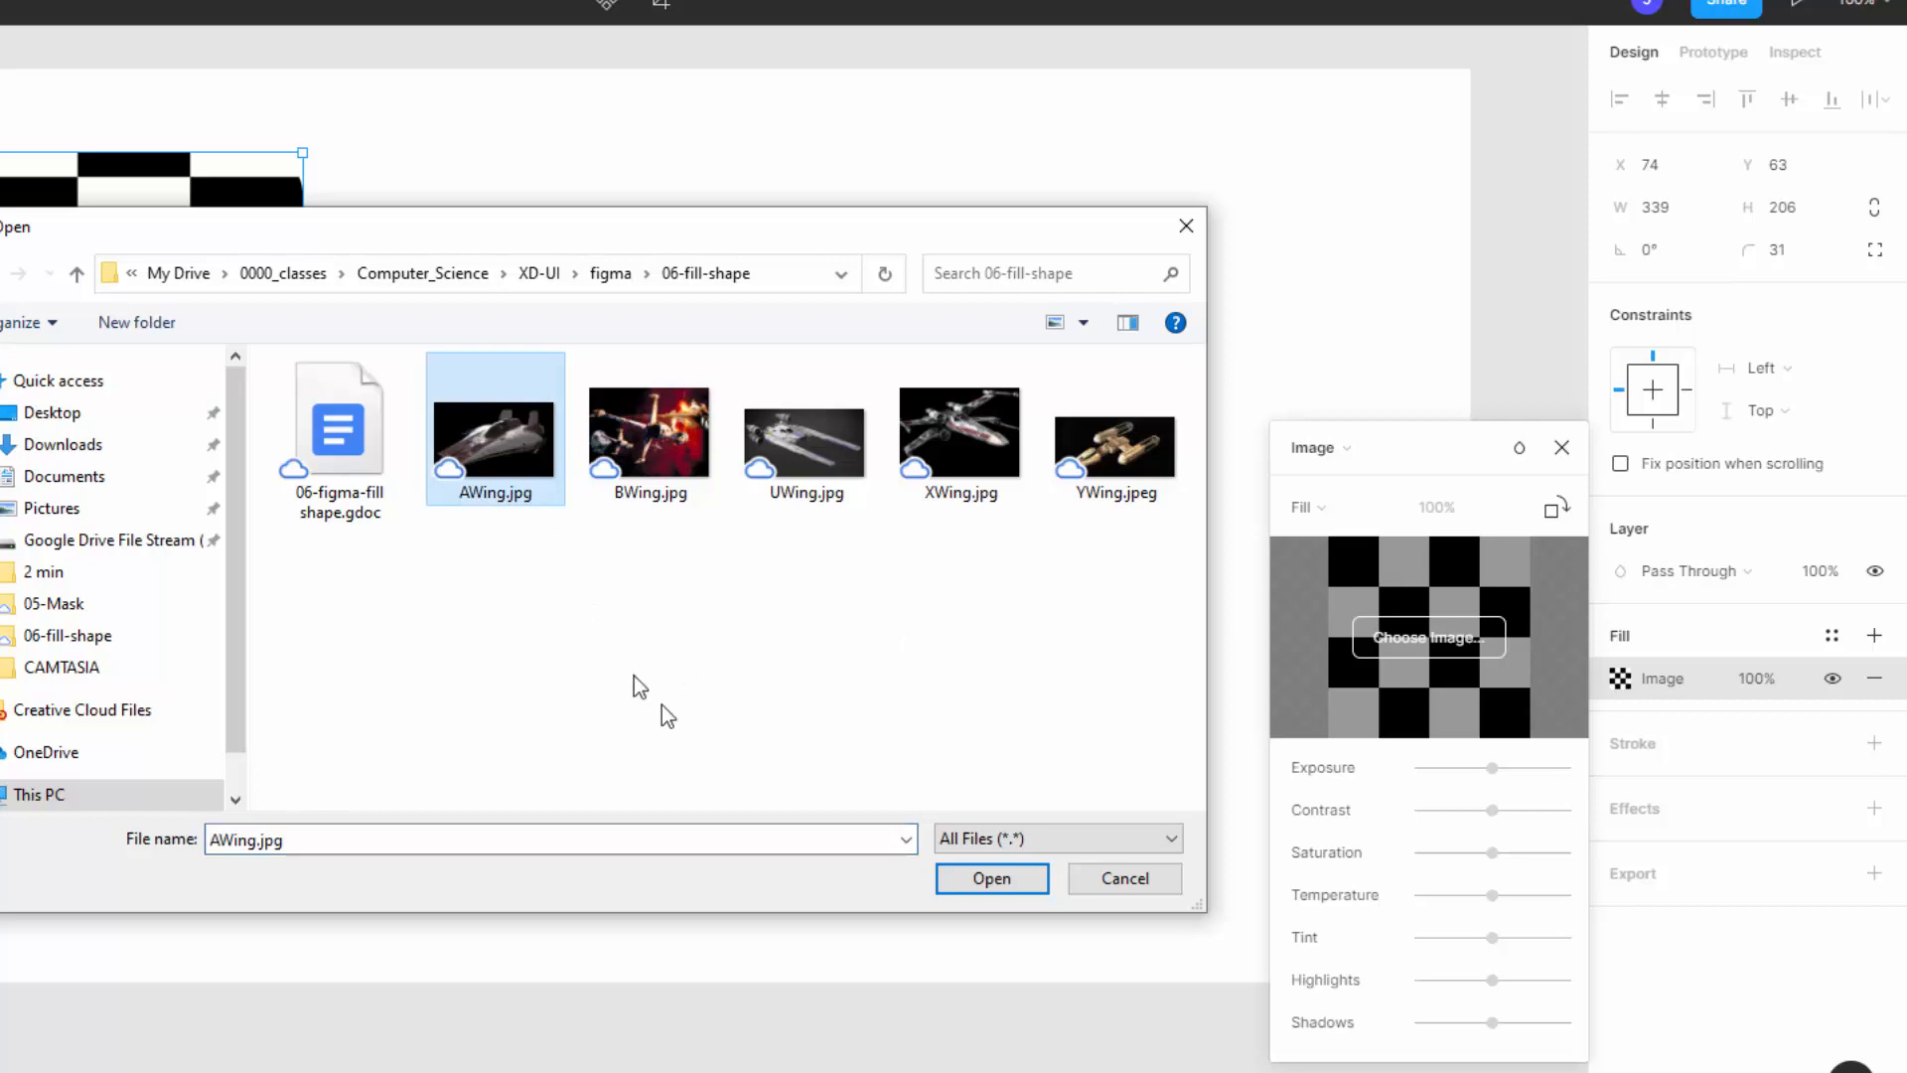
pyautogui.click(961, 880)
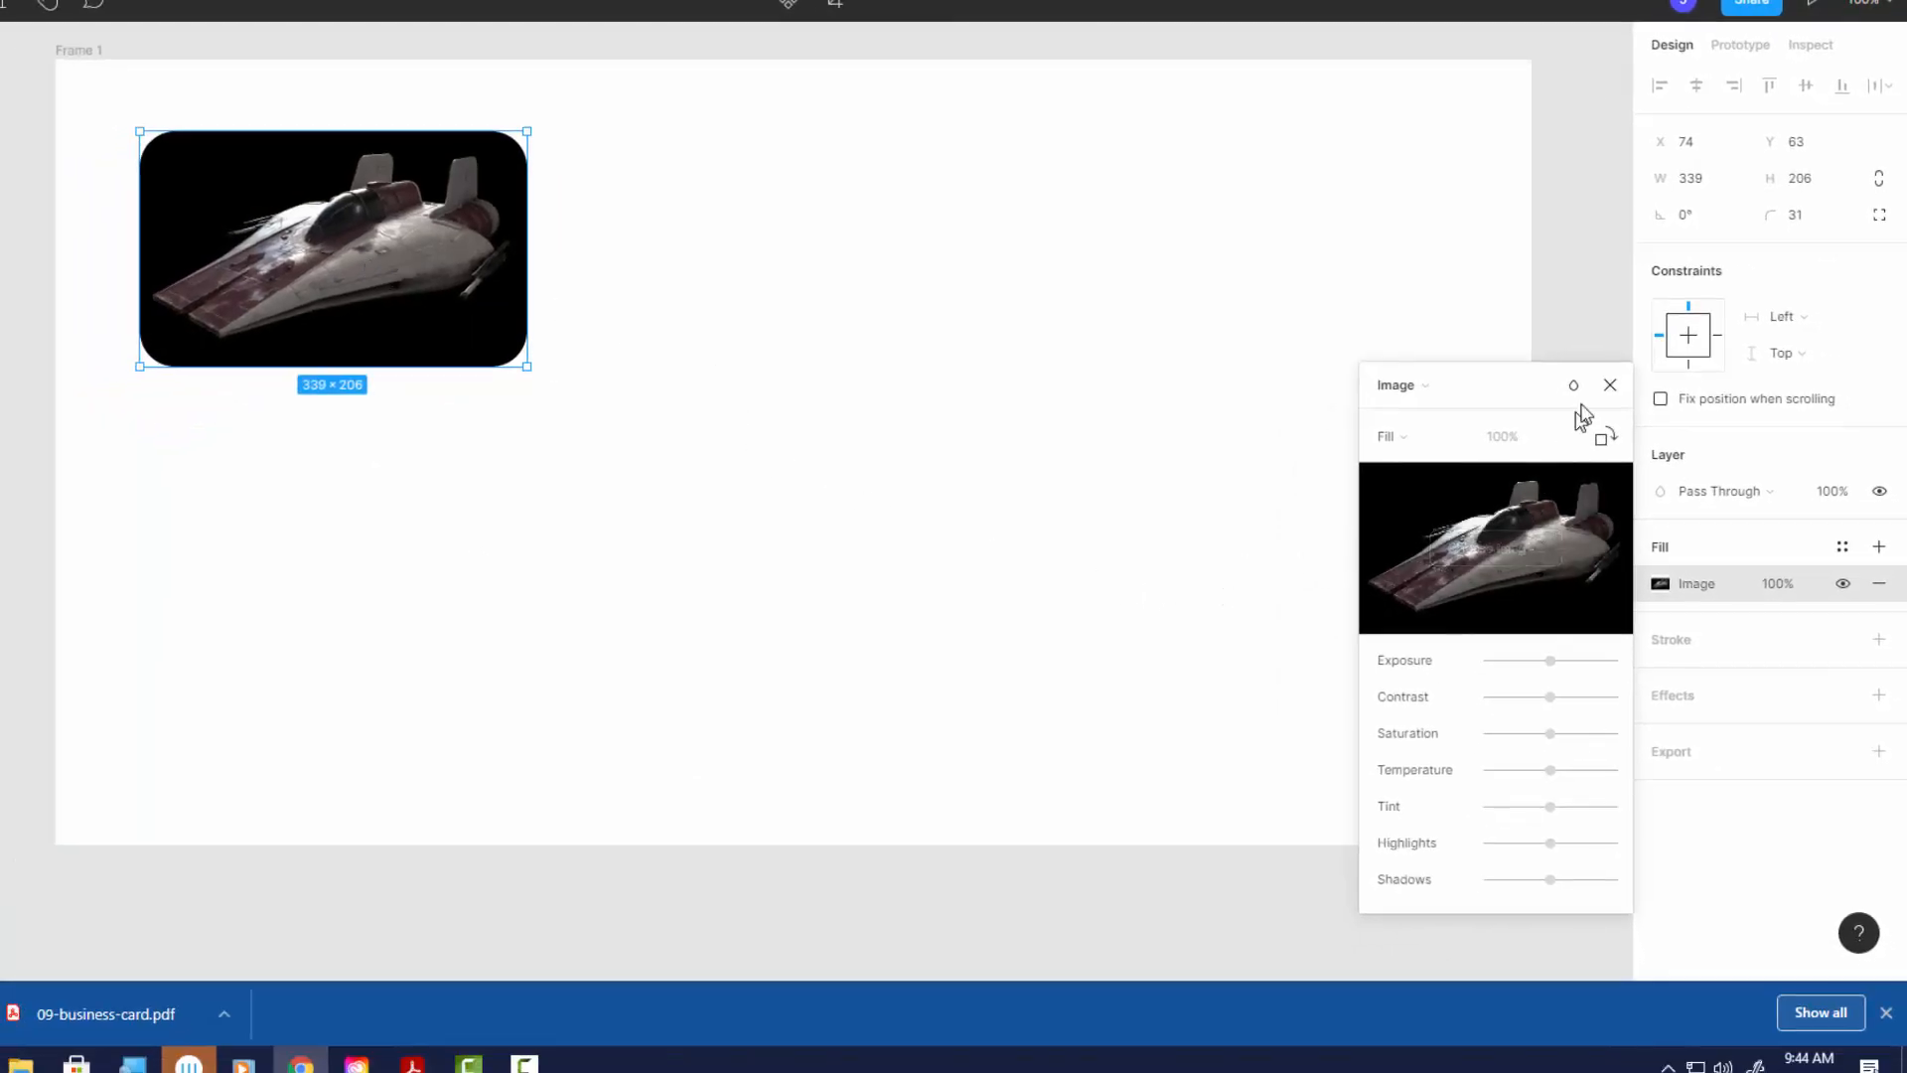
pyautogui.click(1609, 385)
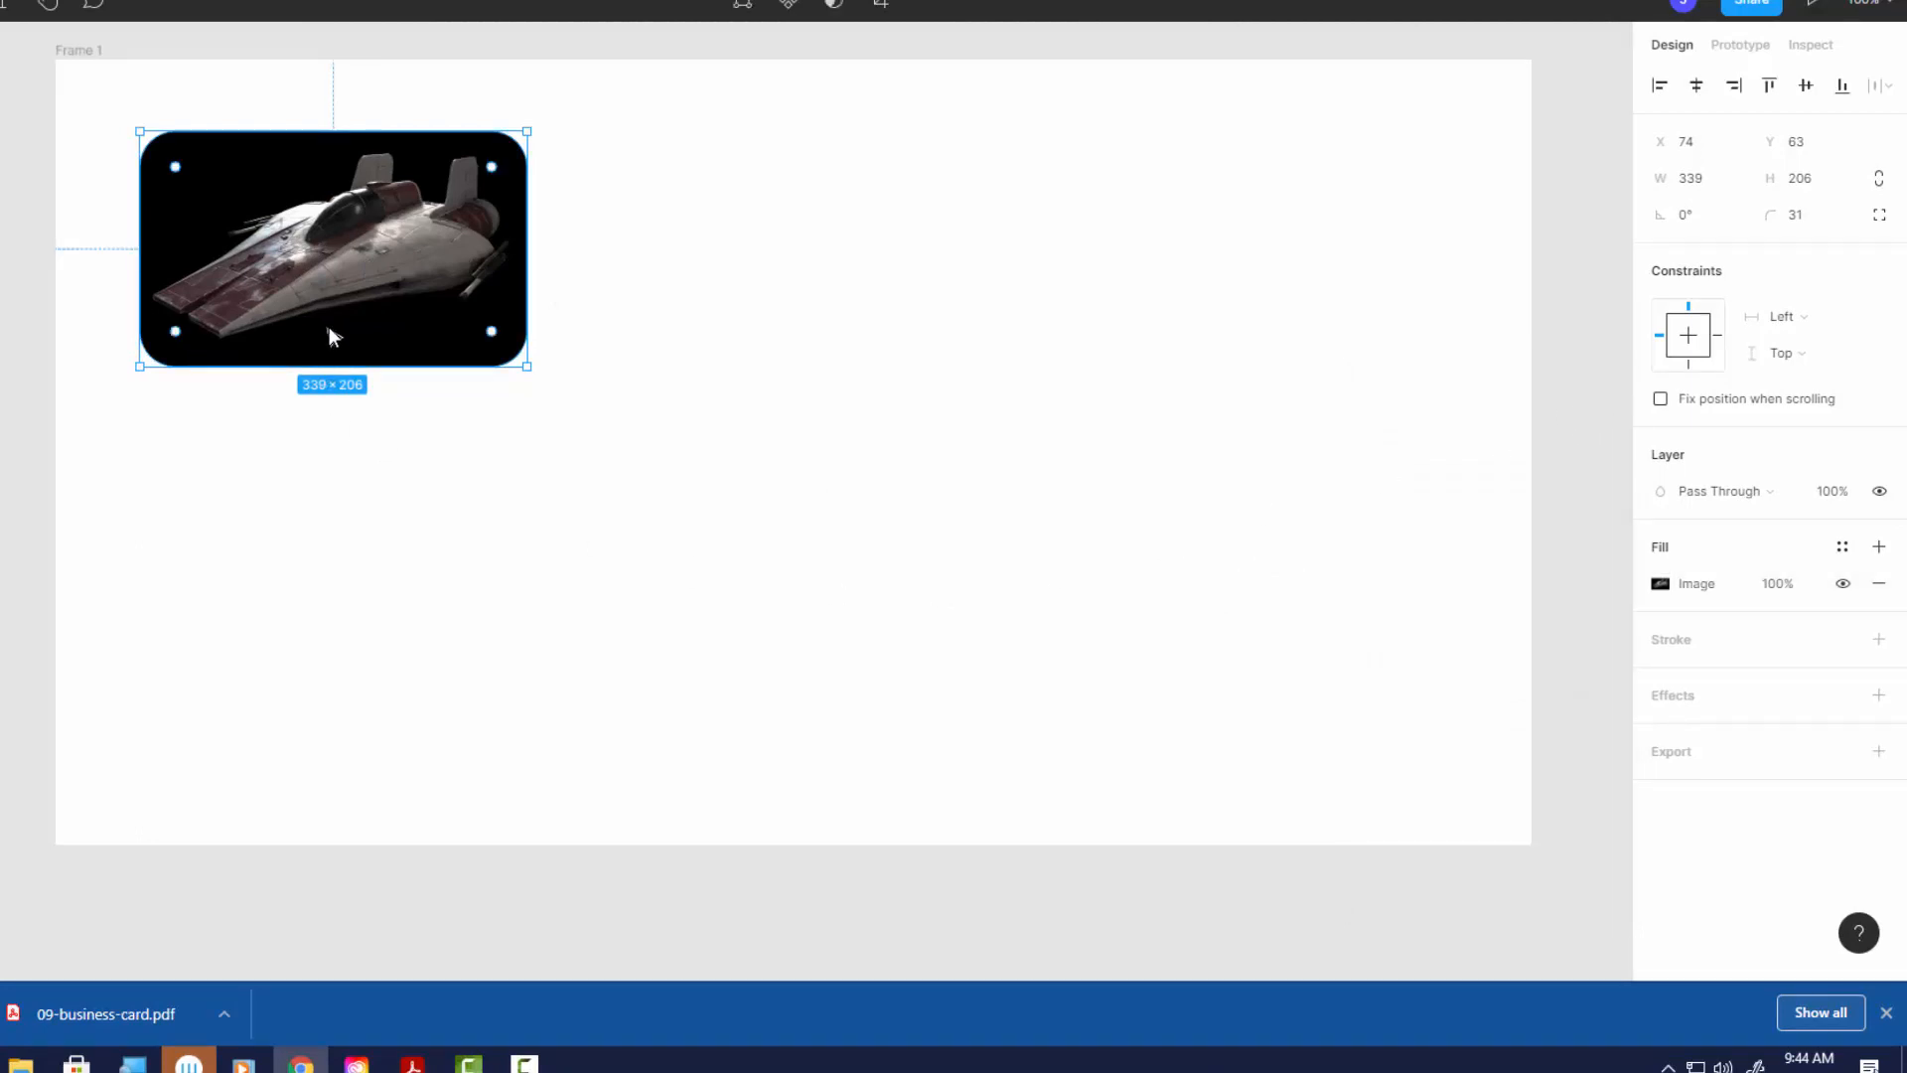
# - Move the image-filled rectangle to the frame's lower-right corner and give it a red stroke (FF0000)
pyautogui.moveTo(330, 335); pyautogui.dragTo(1297, 703)
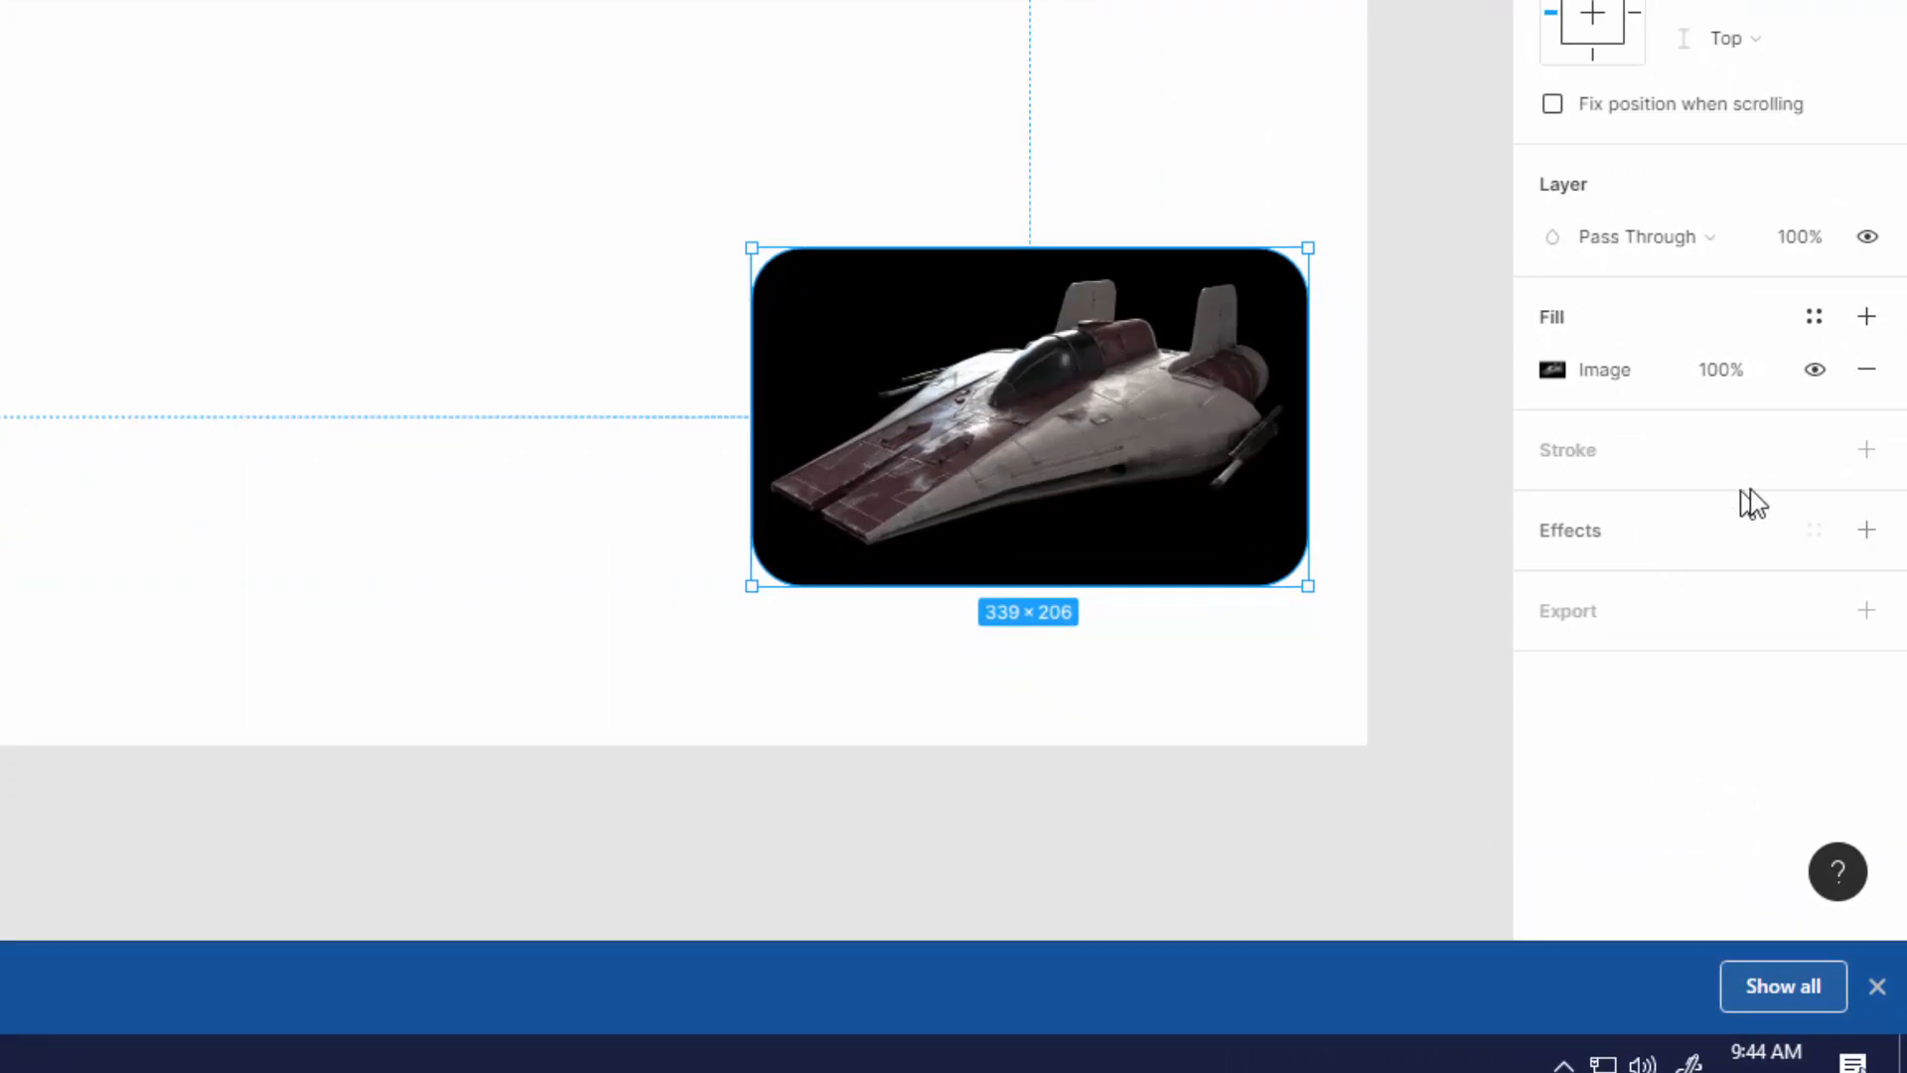
pyautogui.click(1866, 451)
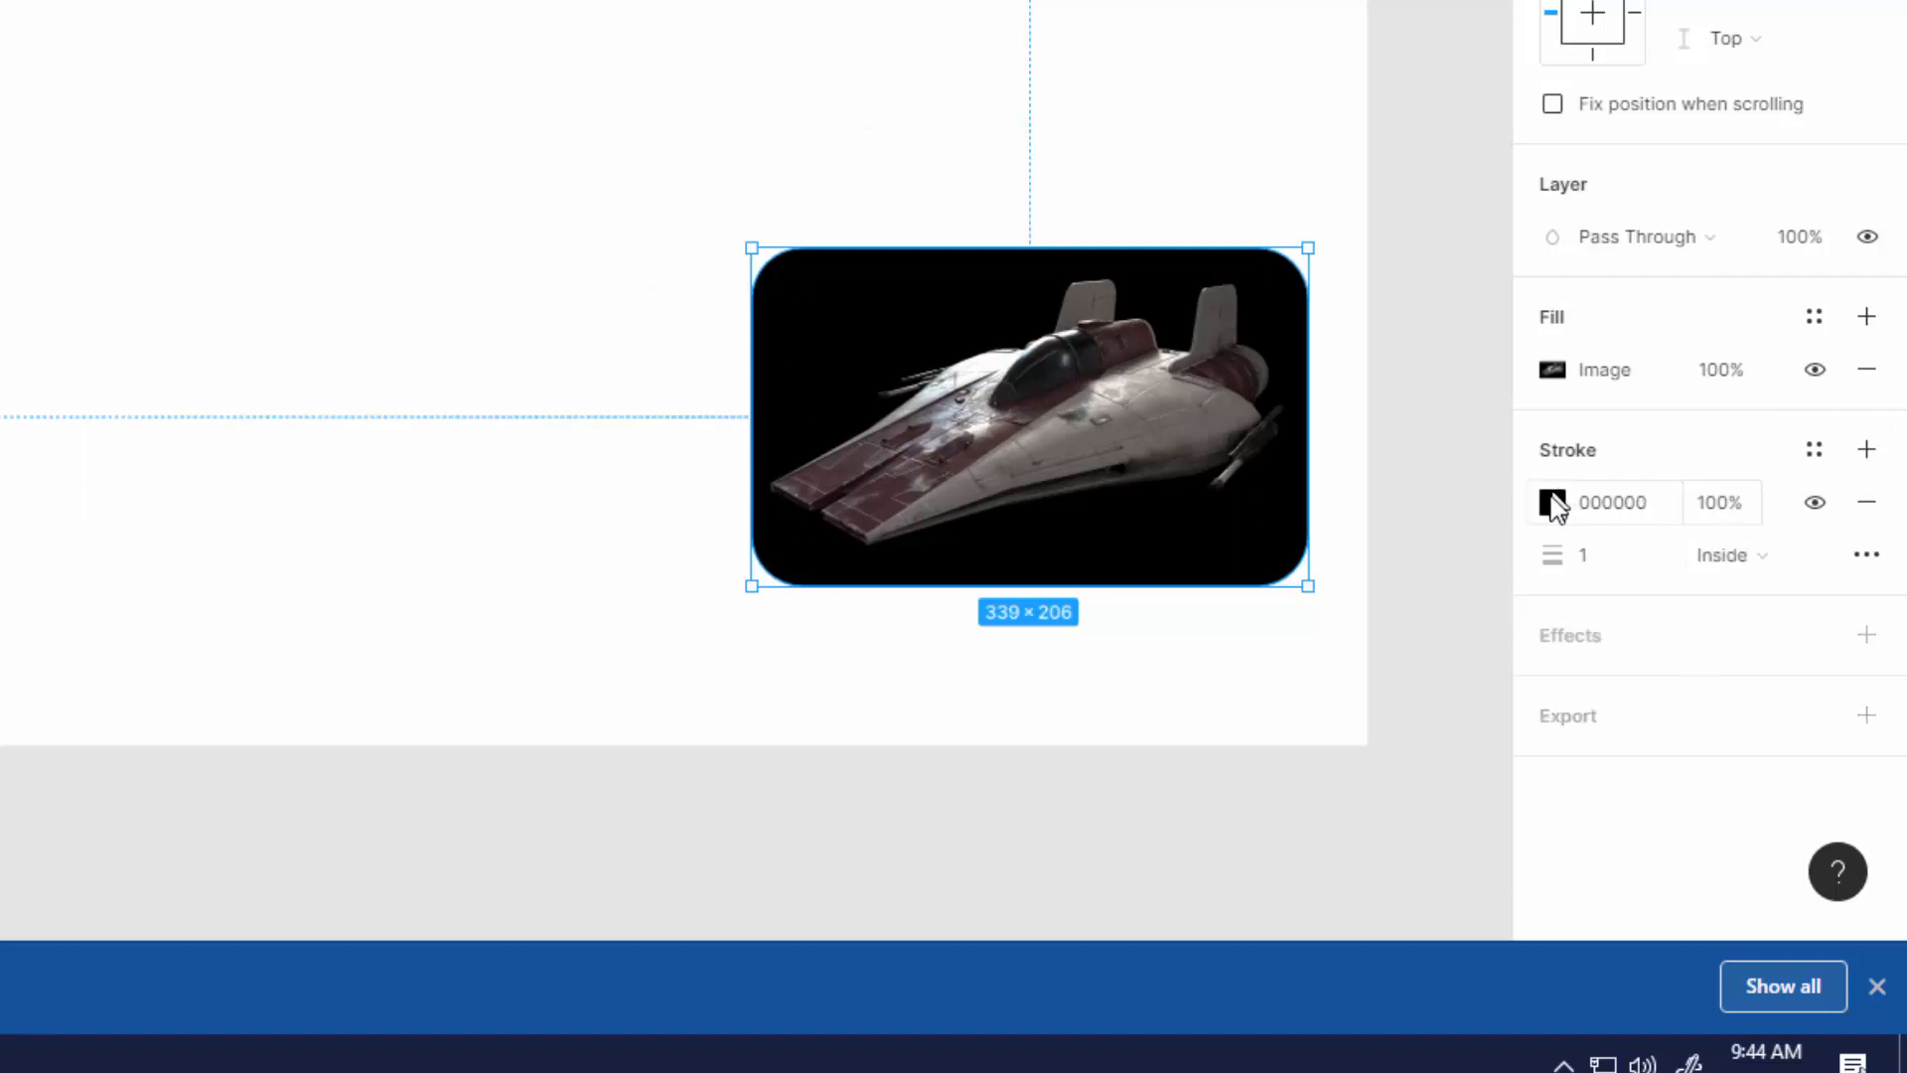
pyautogui.moveTo(1179, 555)
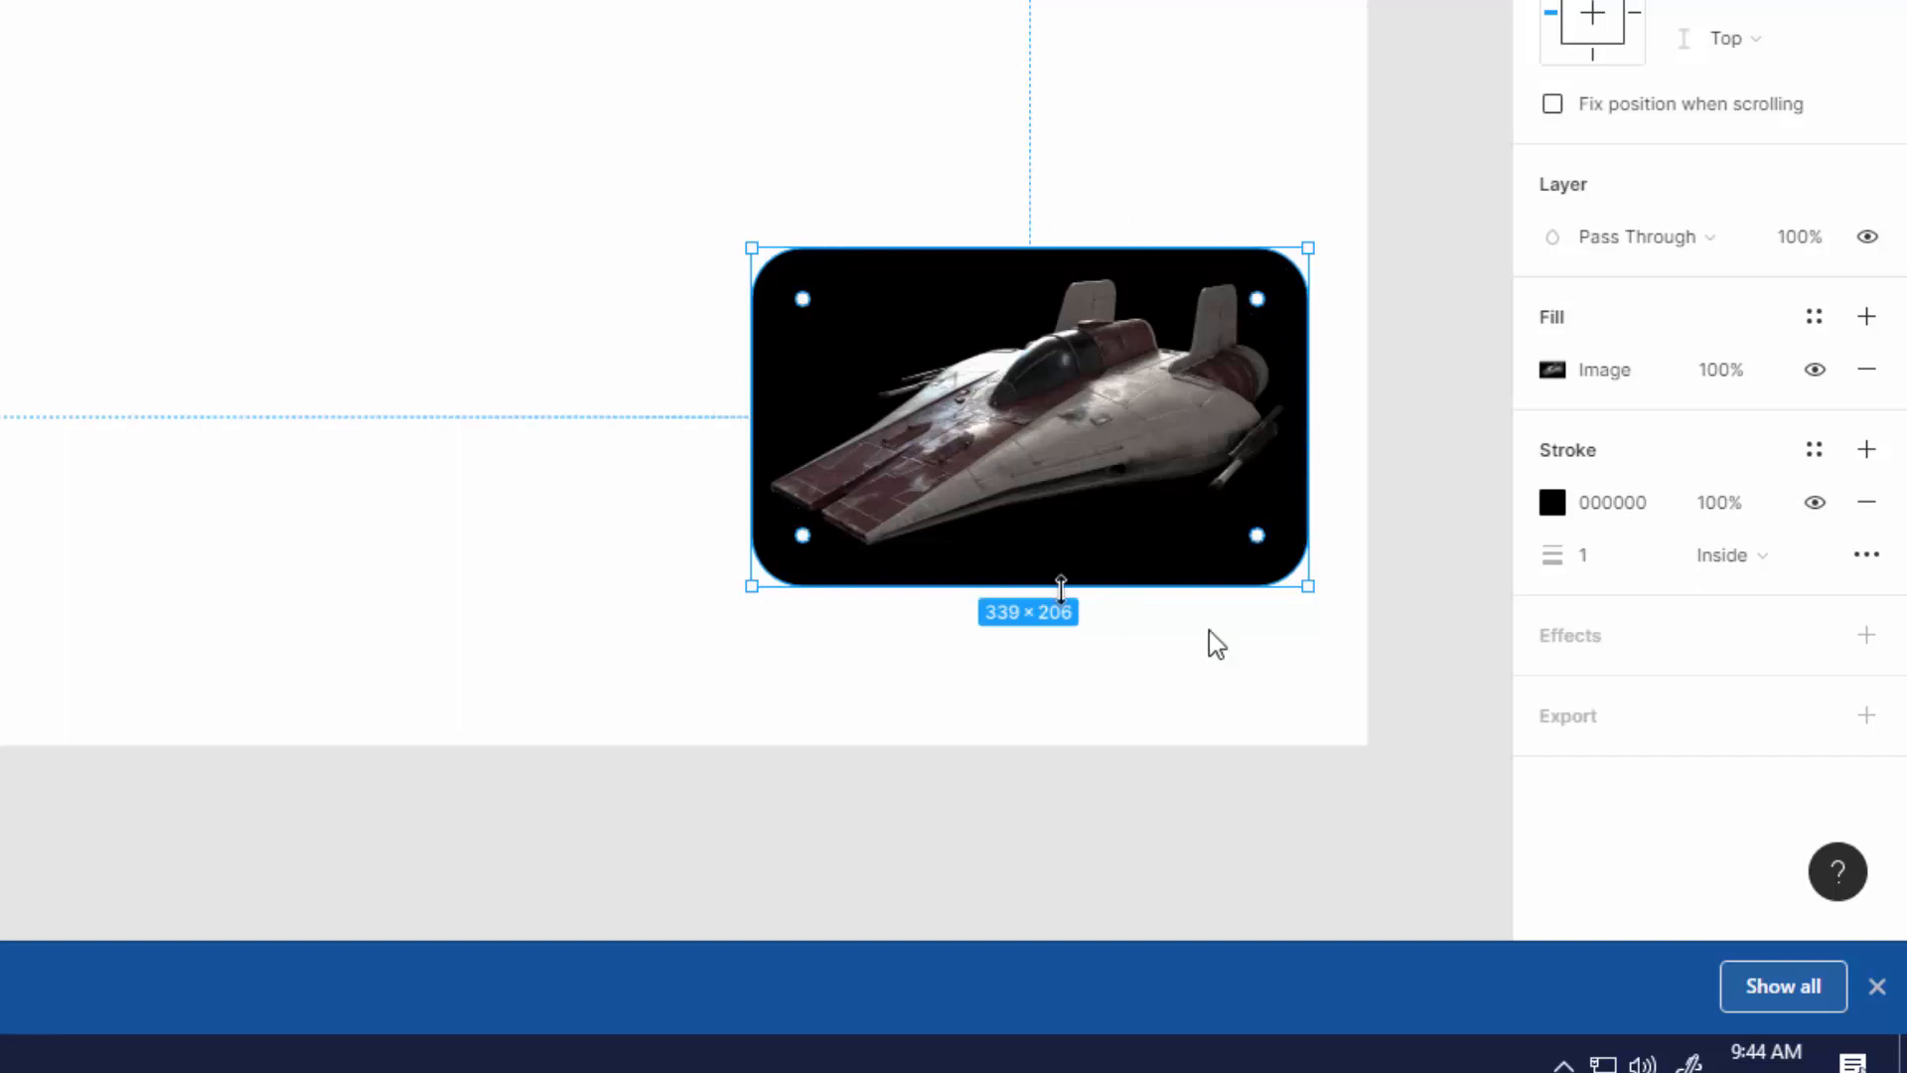
pyautogui.click(1553, 501)
pyautogui.moveTo(1490, 137); pyautogui.dragTo(1513, 120)
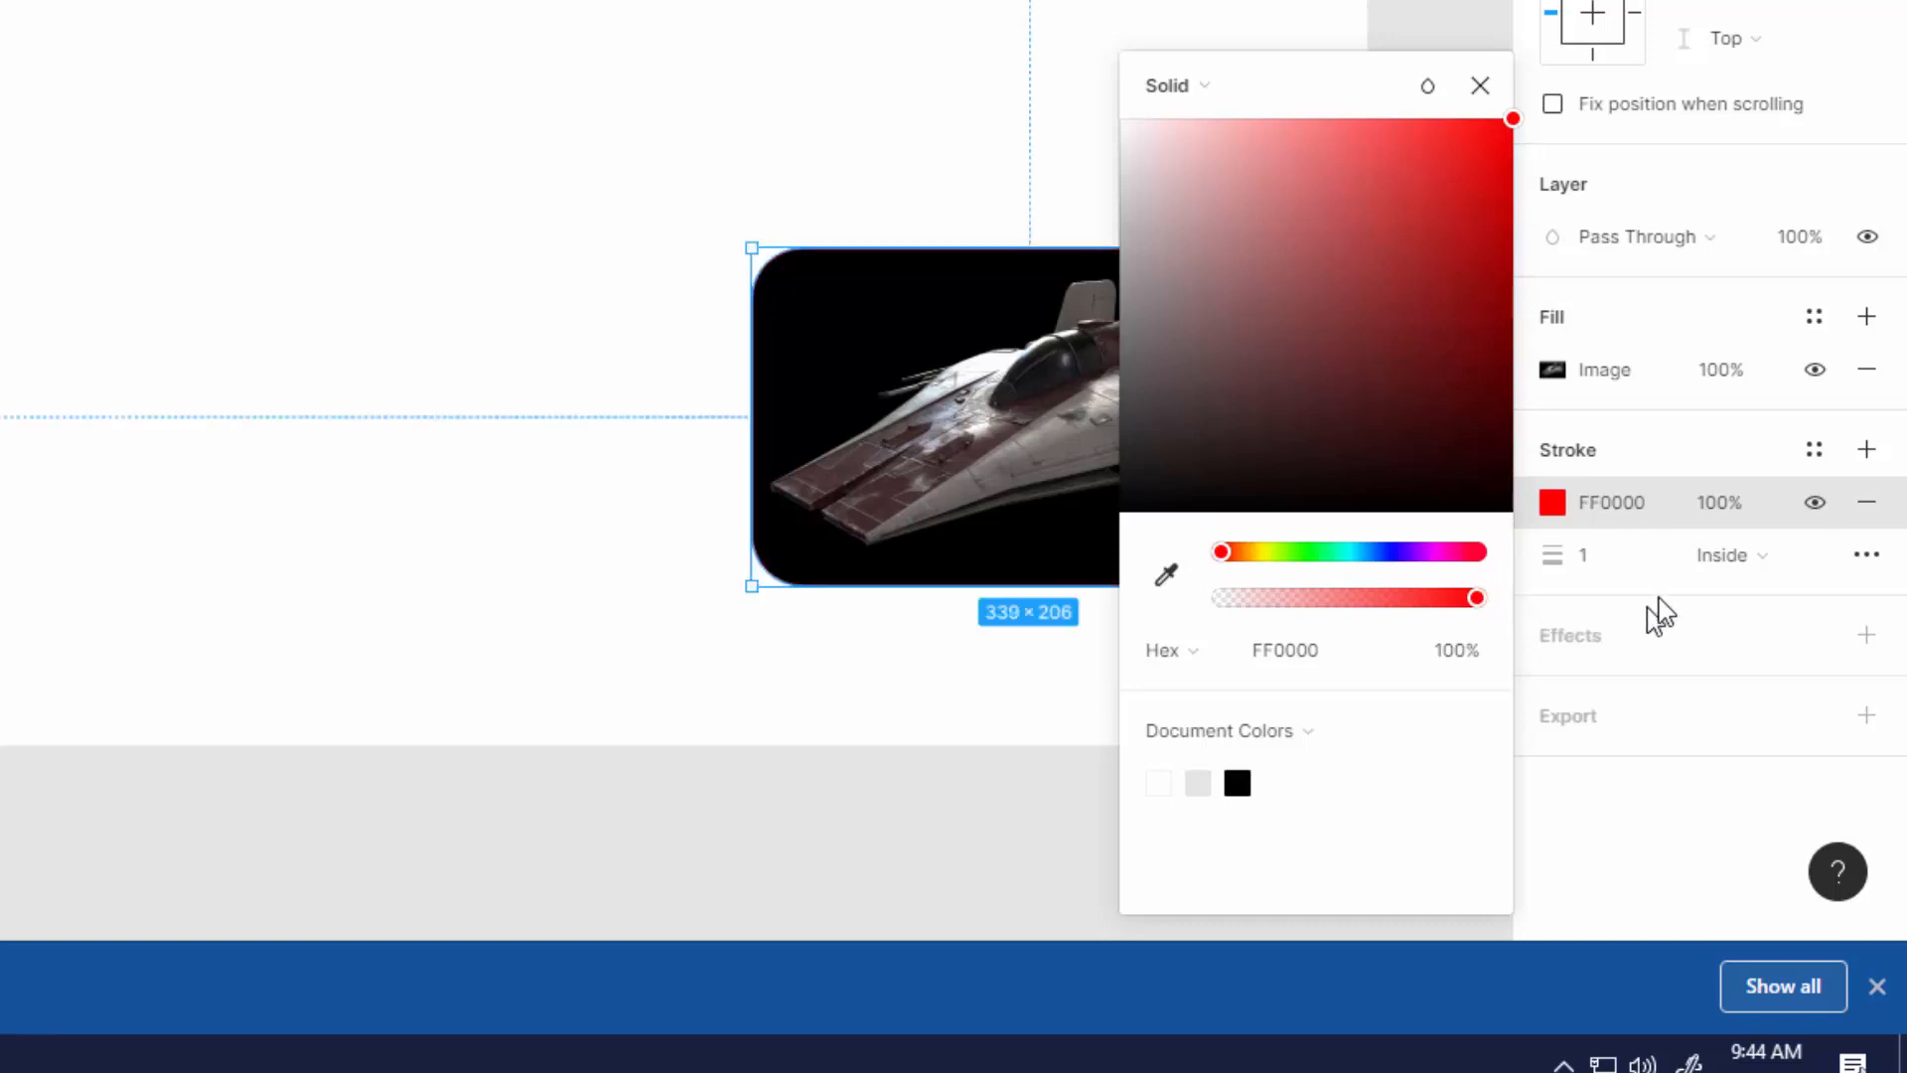
pyautogui.click(1569, 554)
pyautogui.click(1480, 85)
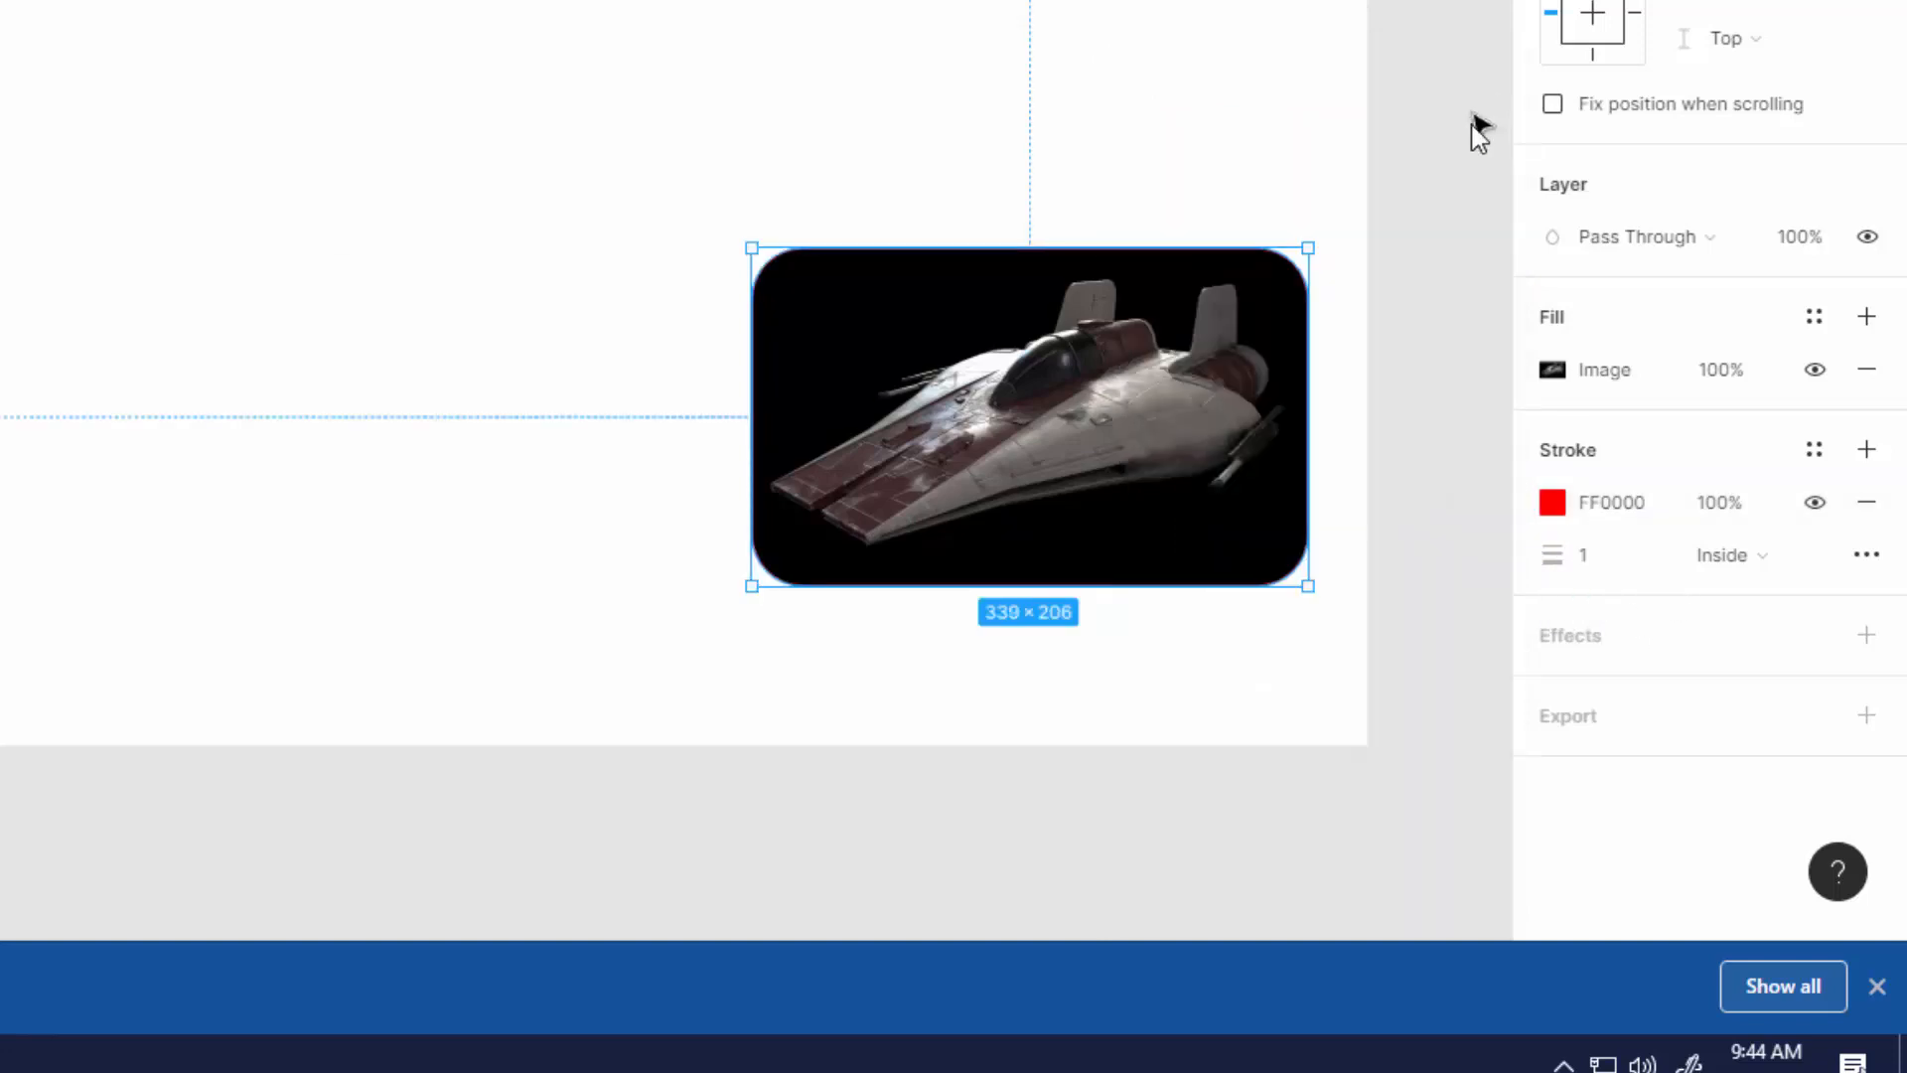
# - Set the rectangle's stroke weight to 10
pyautogui.moveTo(1558, 554)
pyautogui.mouseDown()
pyautogui.moveTo(343, 224)
pyautogui.moveTo(353, 237)
pyautogui.mouseUp()
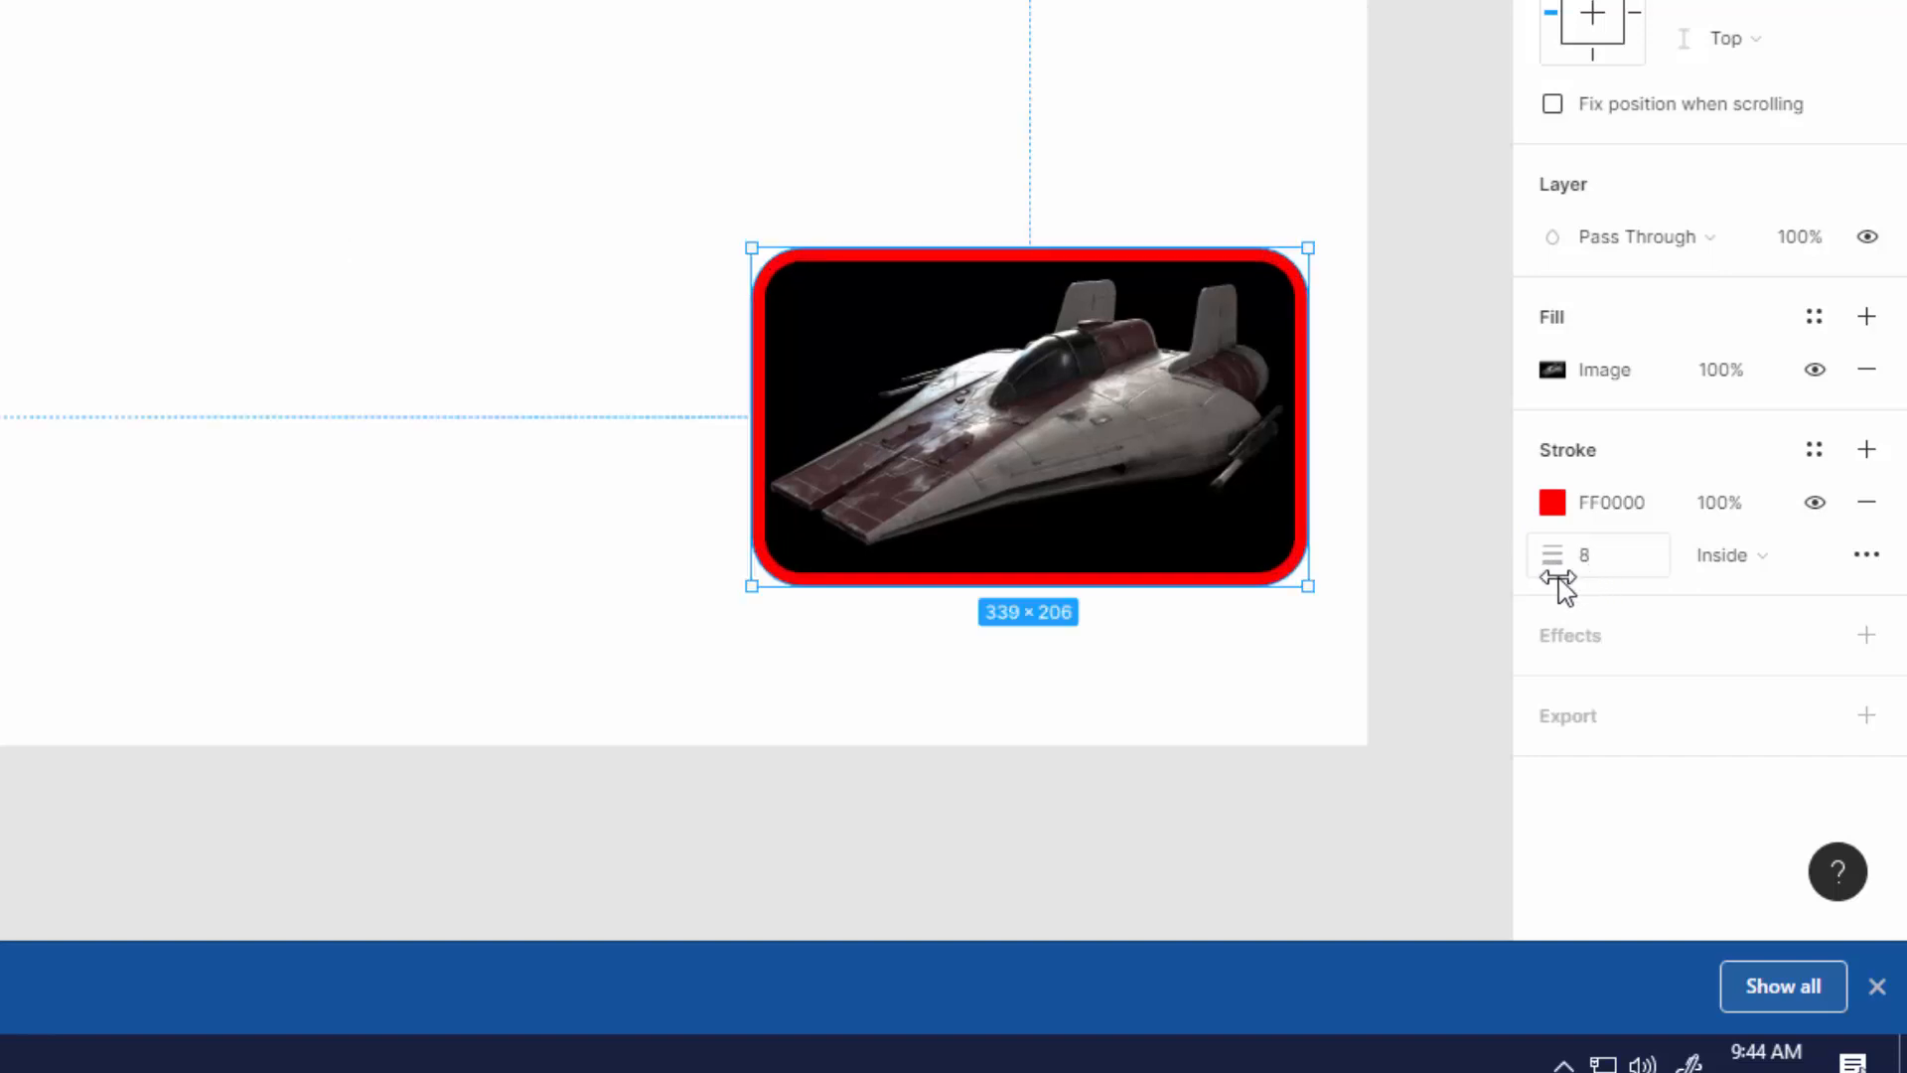
pyautogui.click(1558, 569)
pyautogui.click(1583, 567)
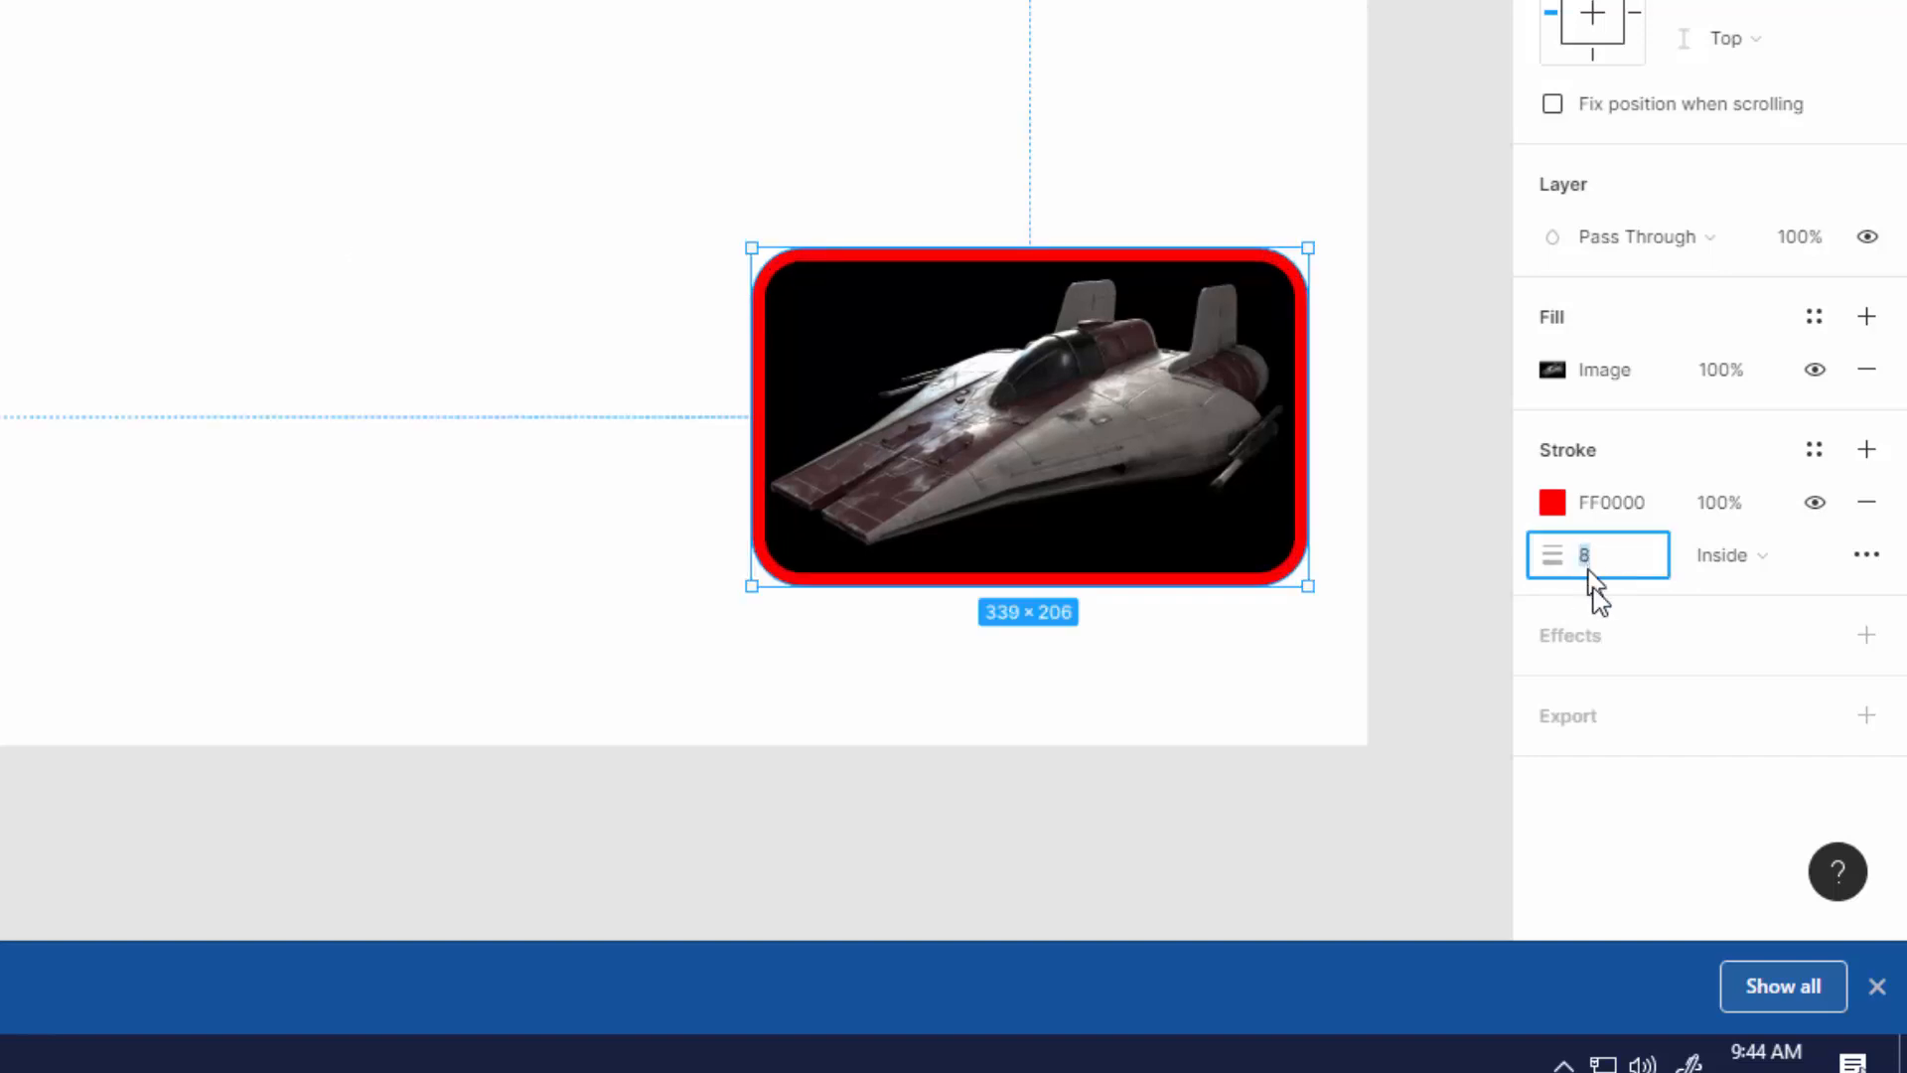
pyautogui.click(1585, 555)
pyautogui.write('10')
pyautogui.press('Tab')
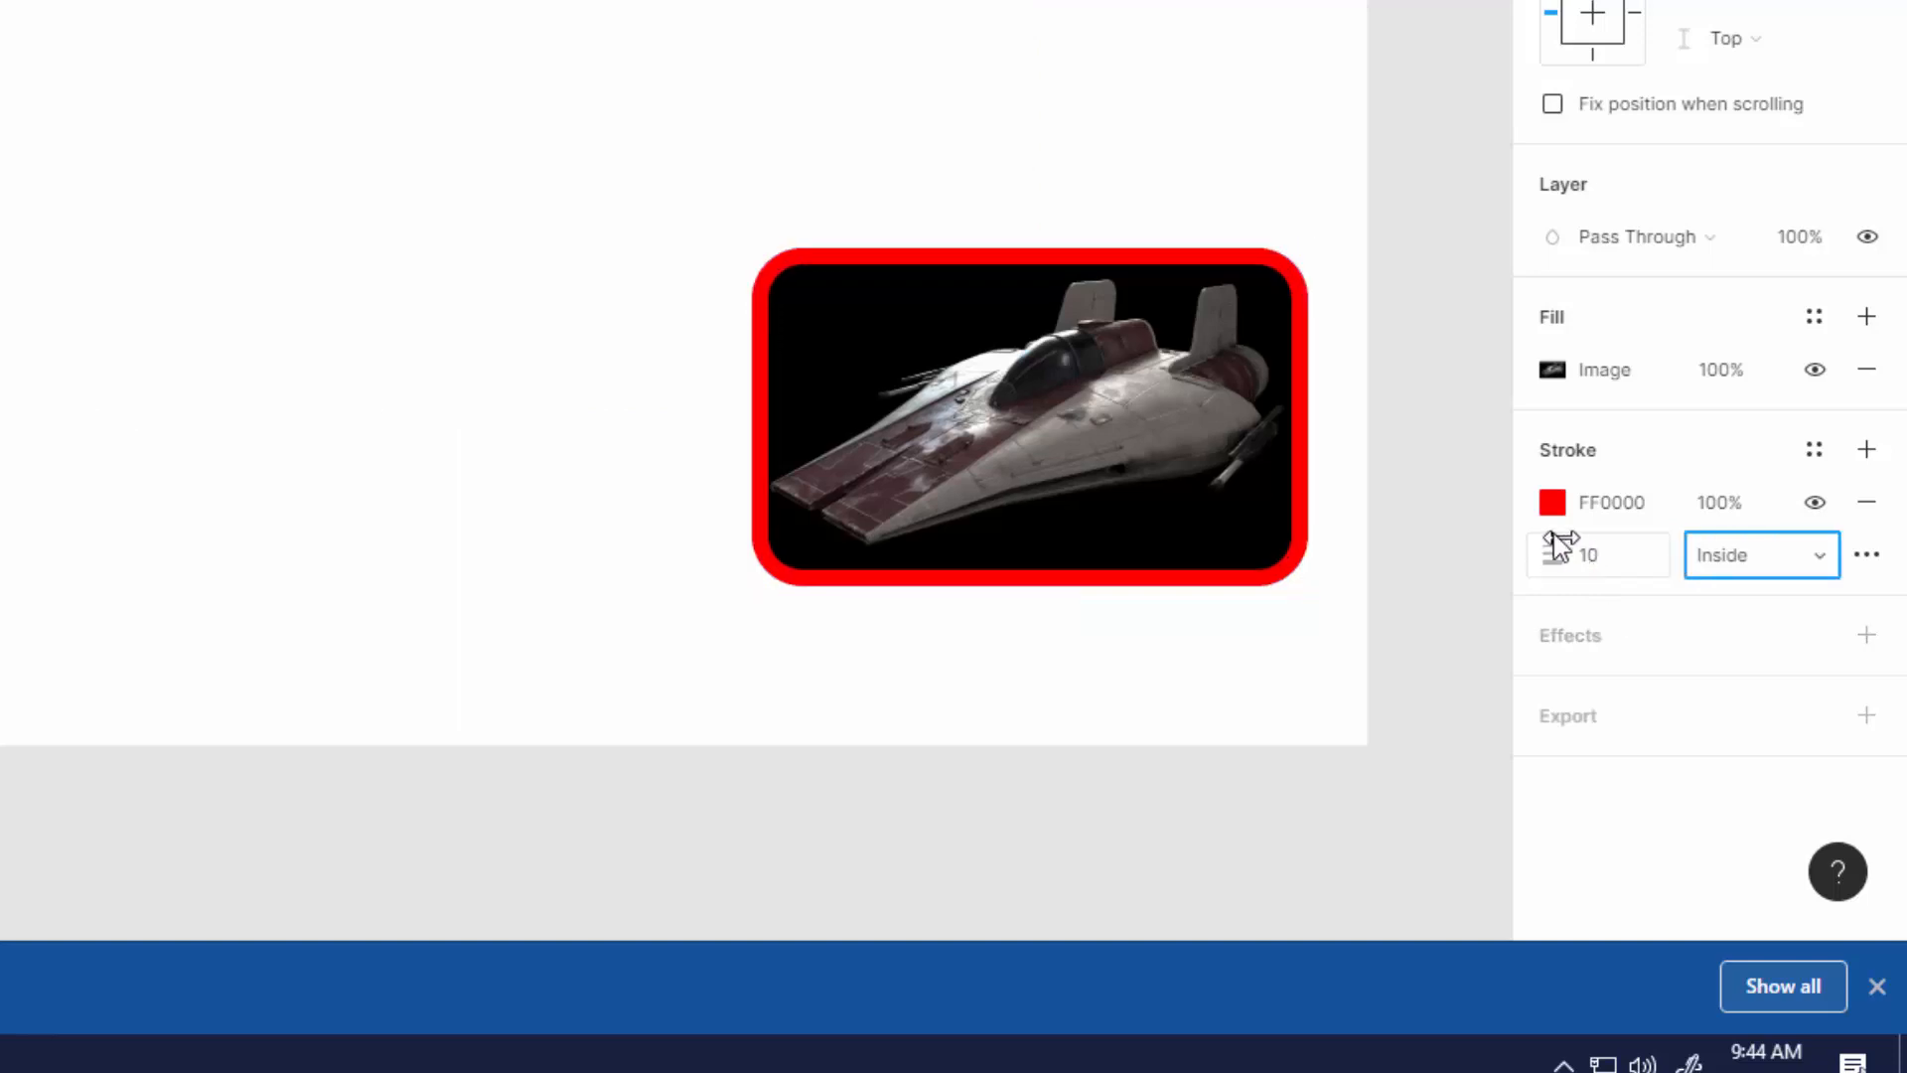
# - Try the Outside and Center alignments for the rectangle's stroke and settle on Outside
pyautogui.click(1756, 568)
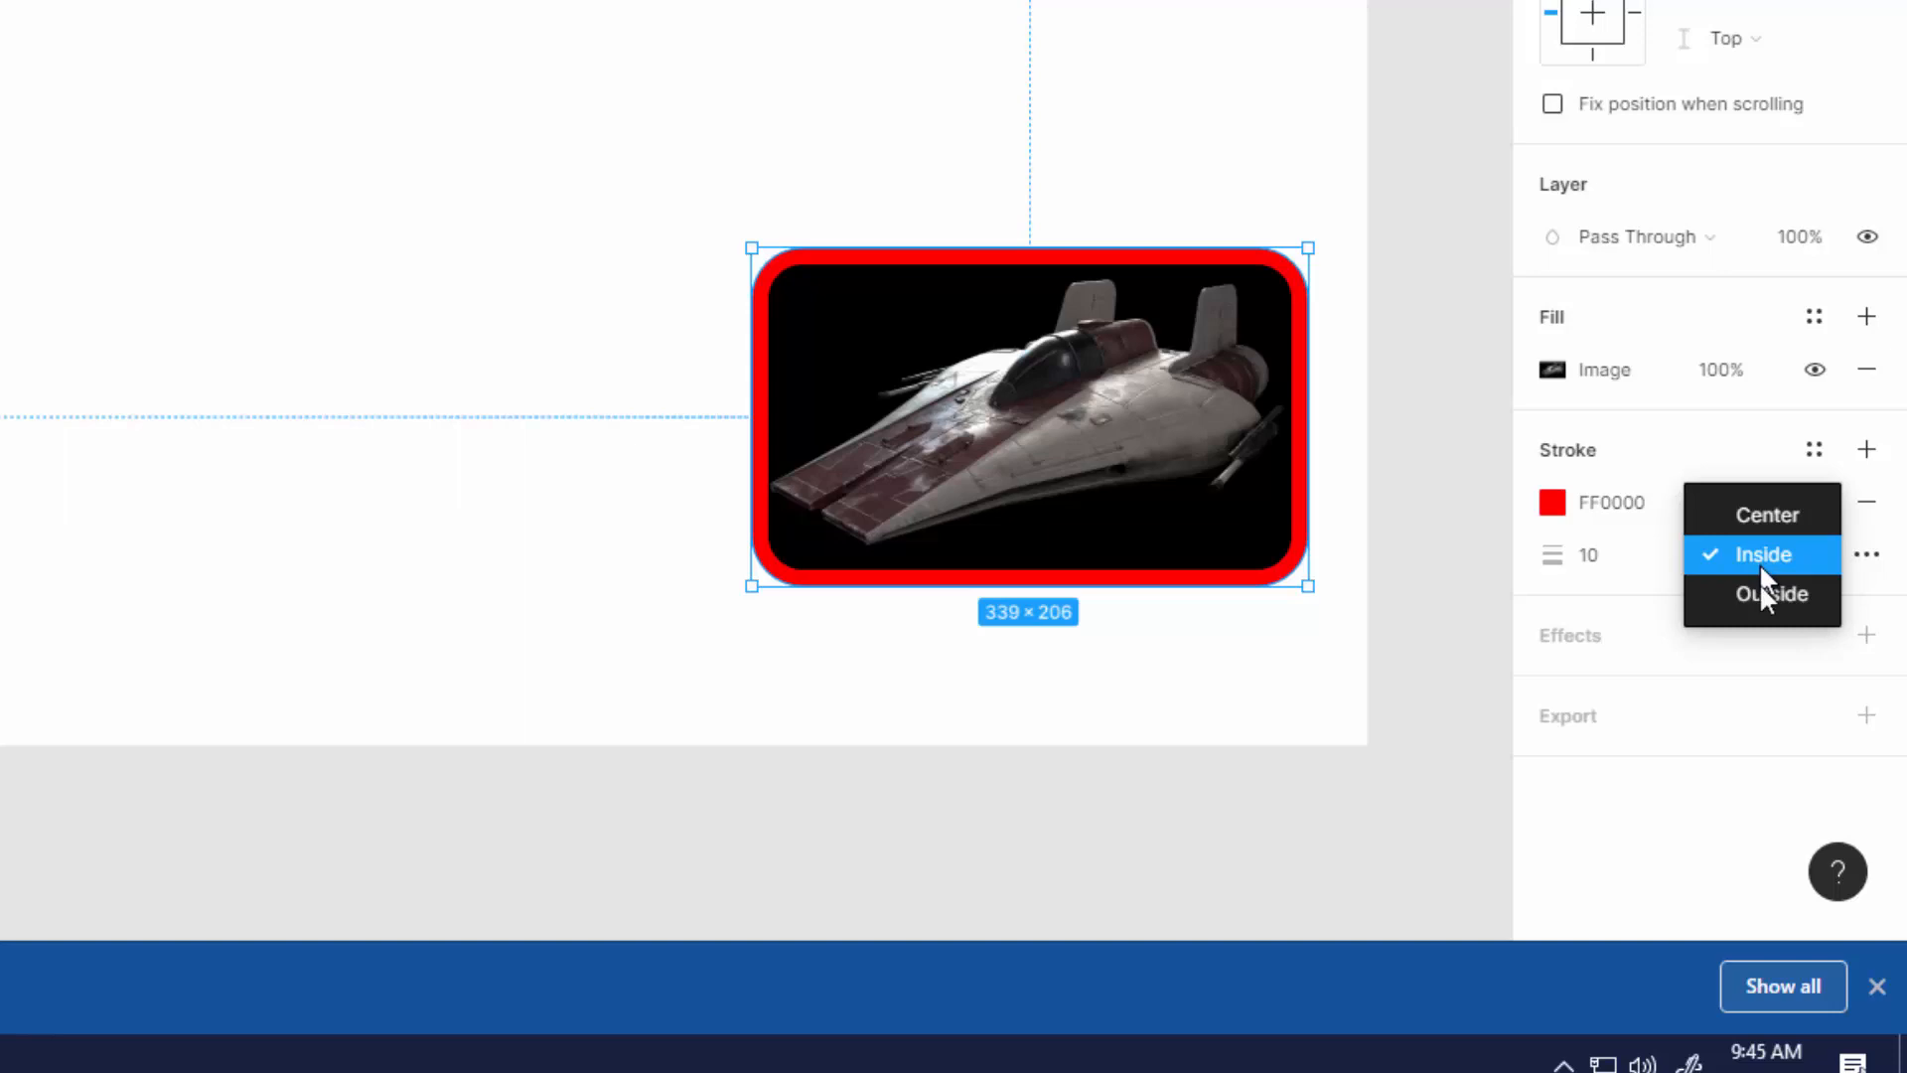
pyautogui.click(1763, 596)
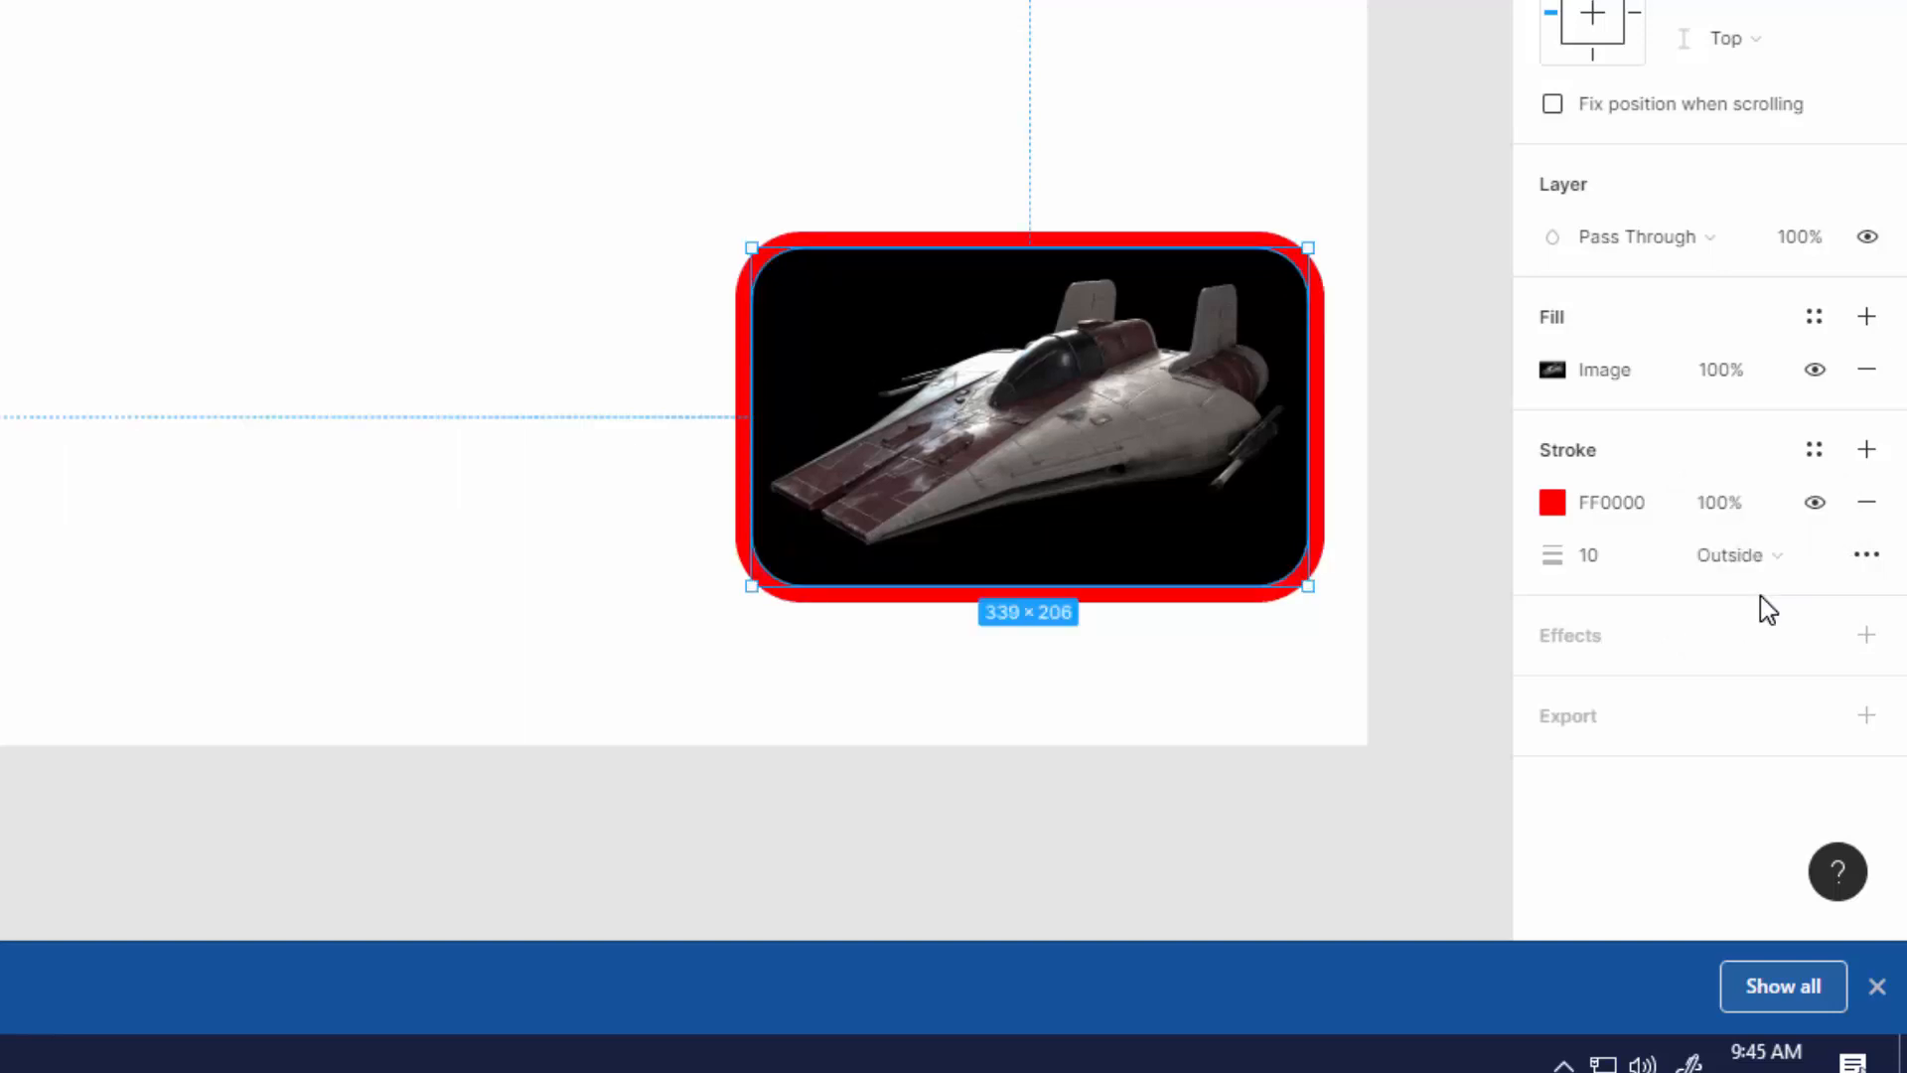
pyautogui.click(1756, 551)
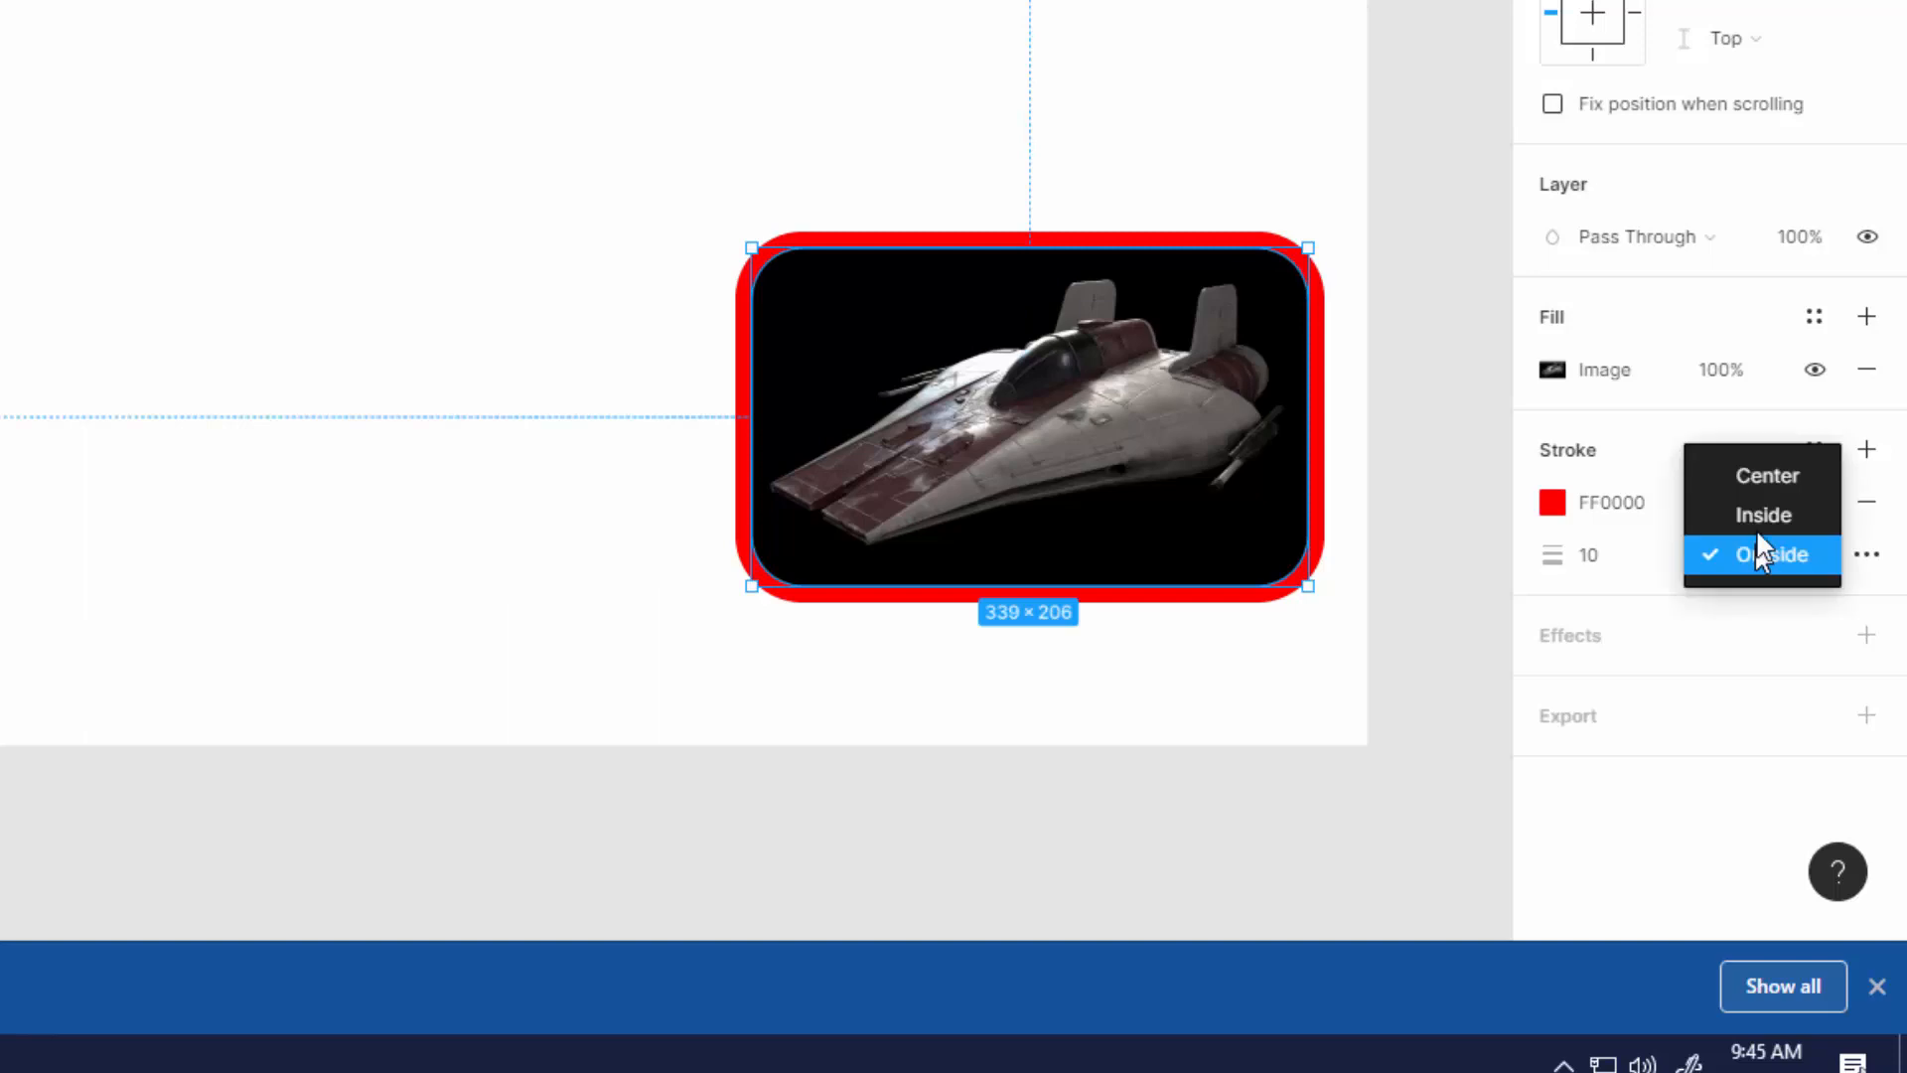
pyautogui.click(1757, 477)
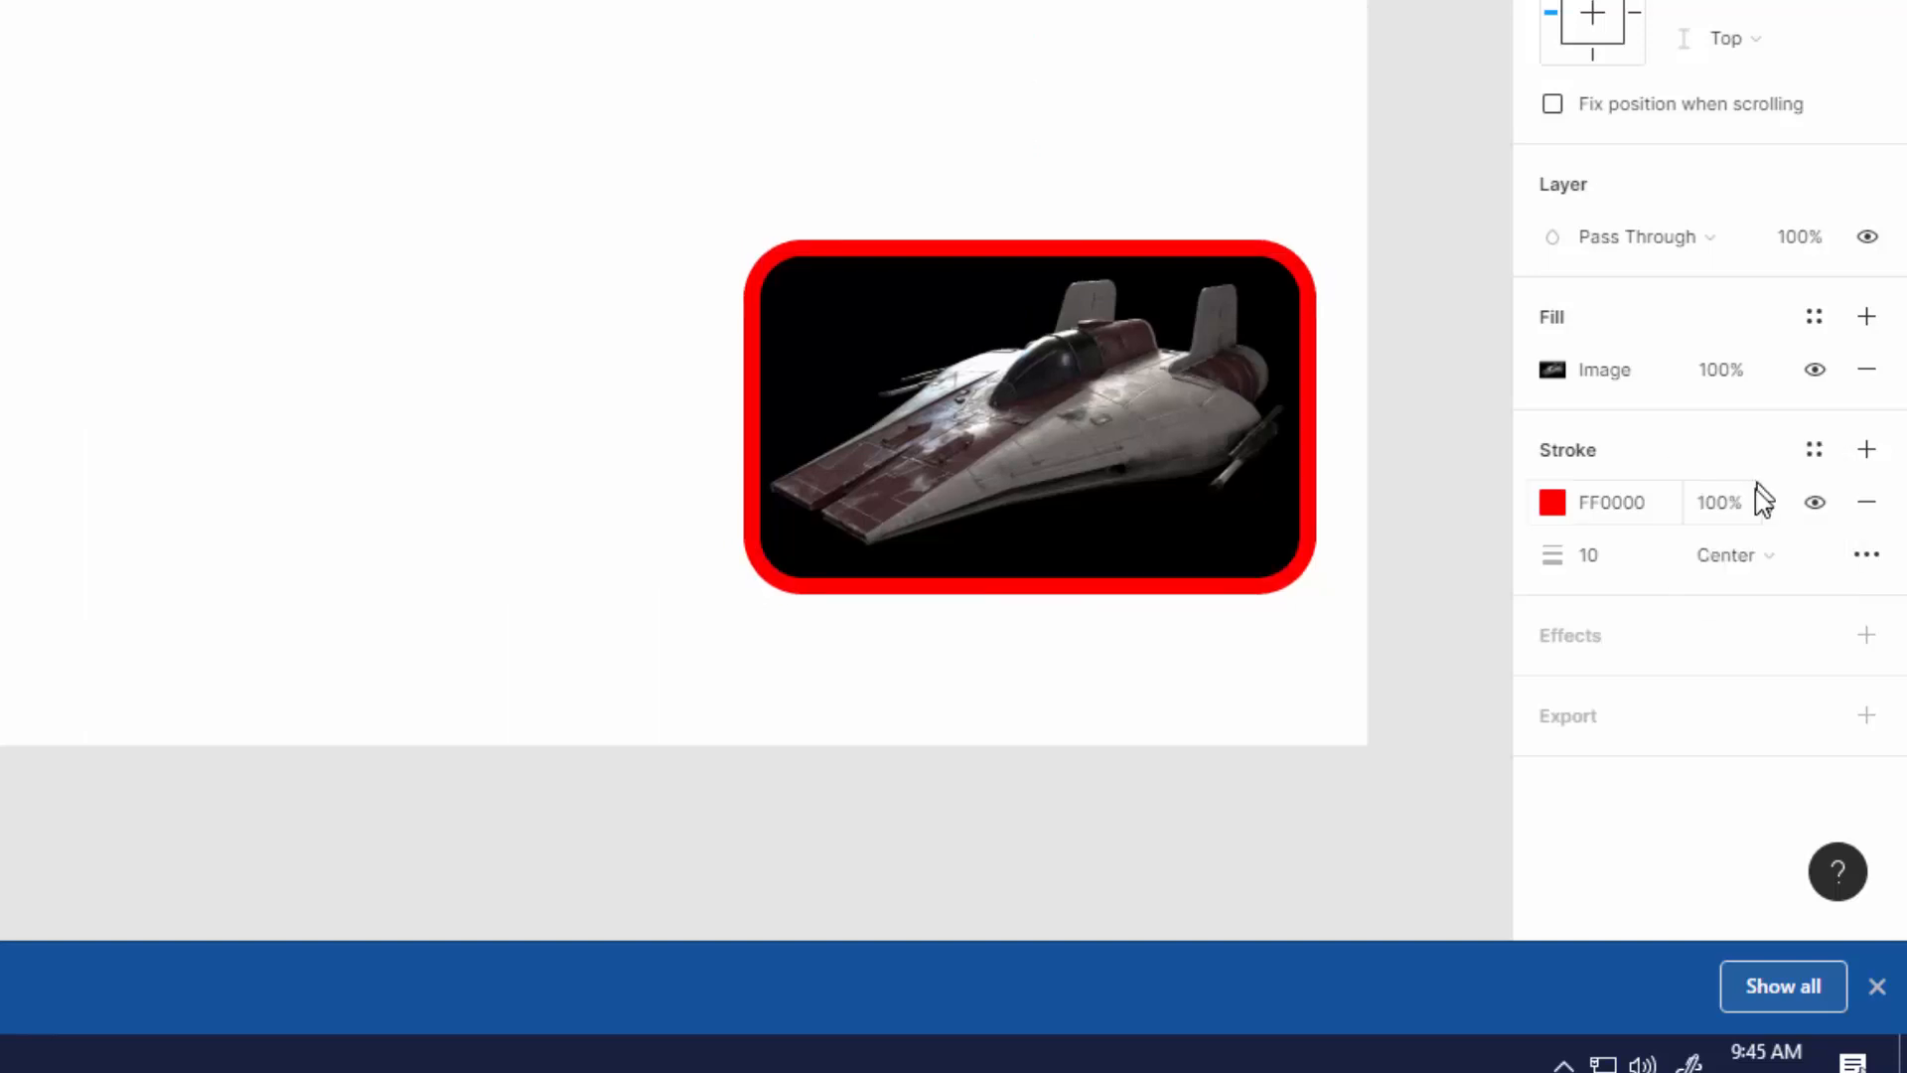
pyautogui.click(1734, 562)
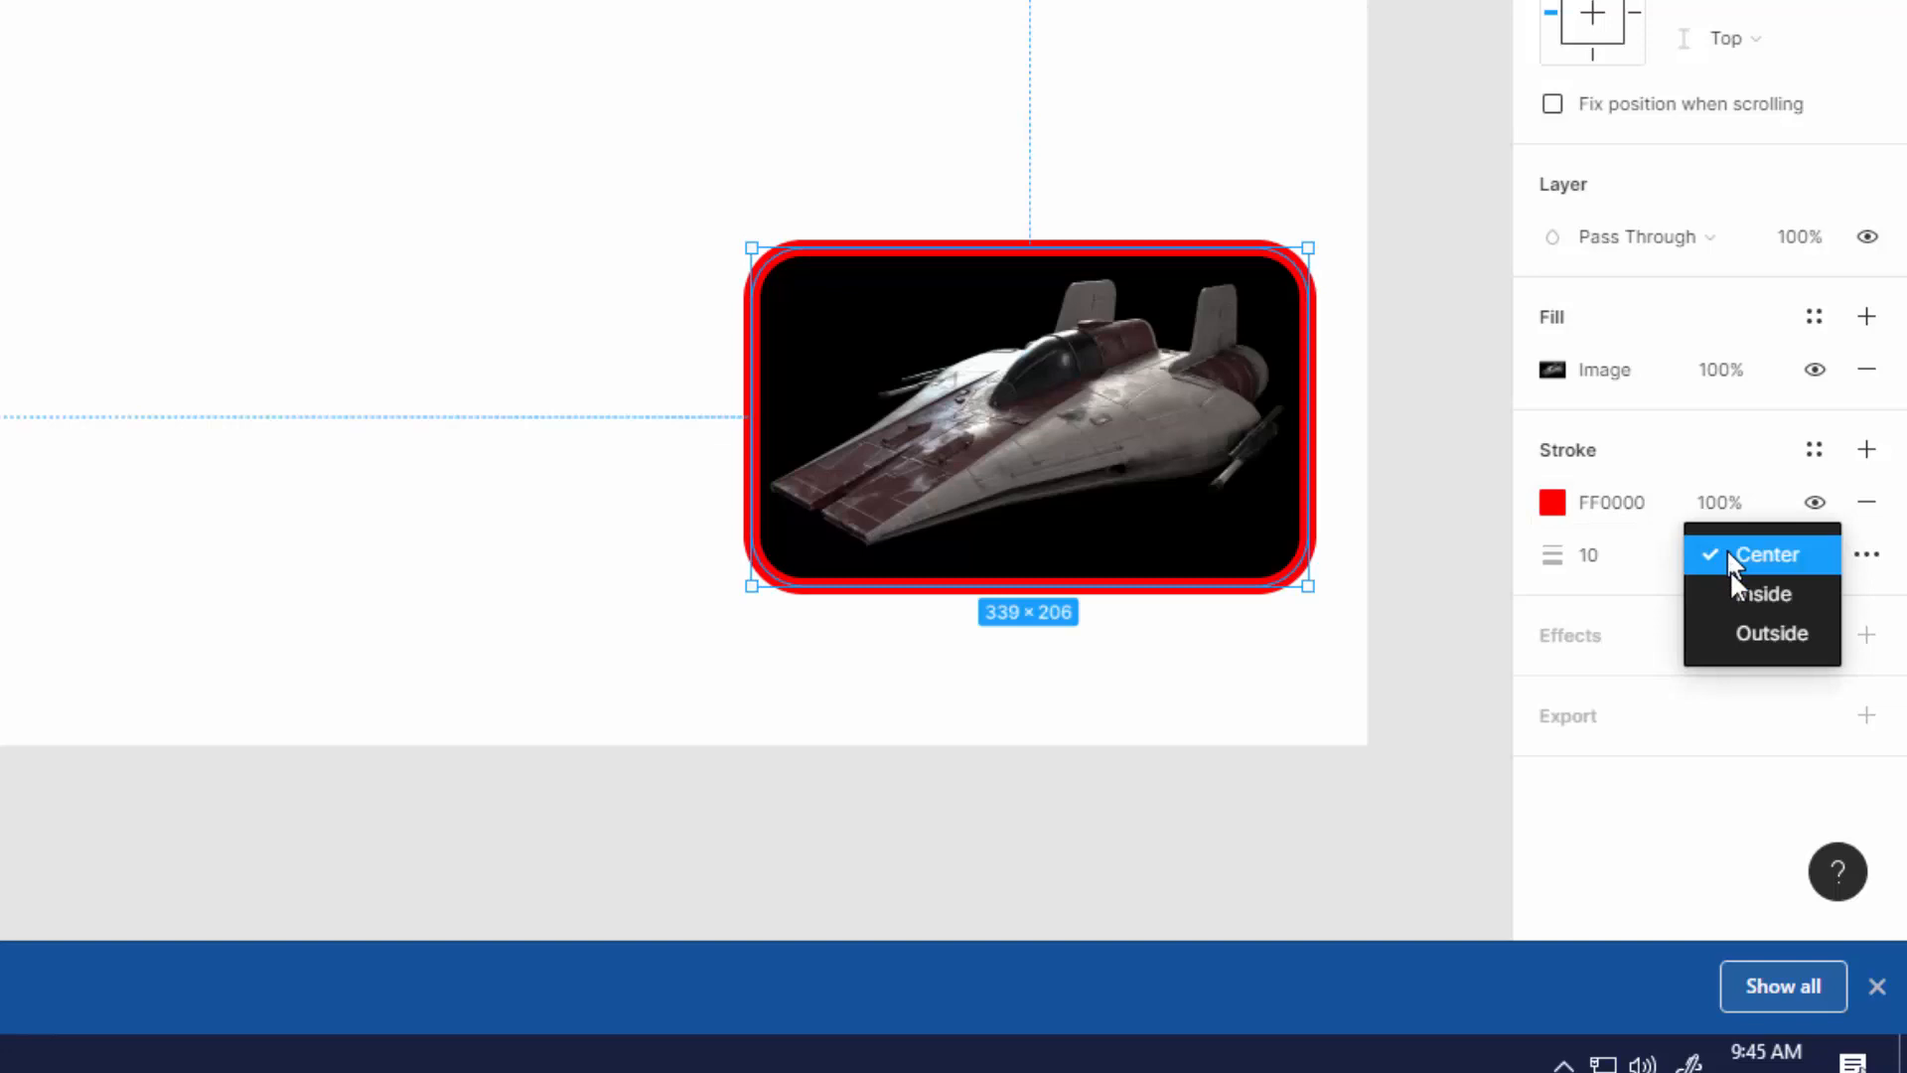
pyautogui.click(1728, 631)
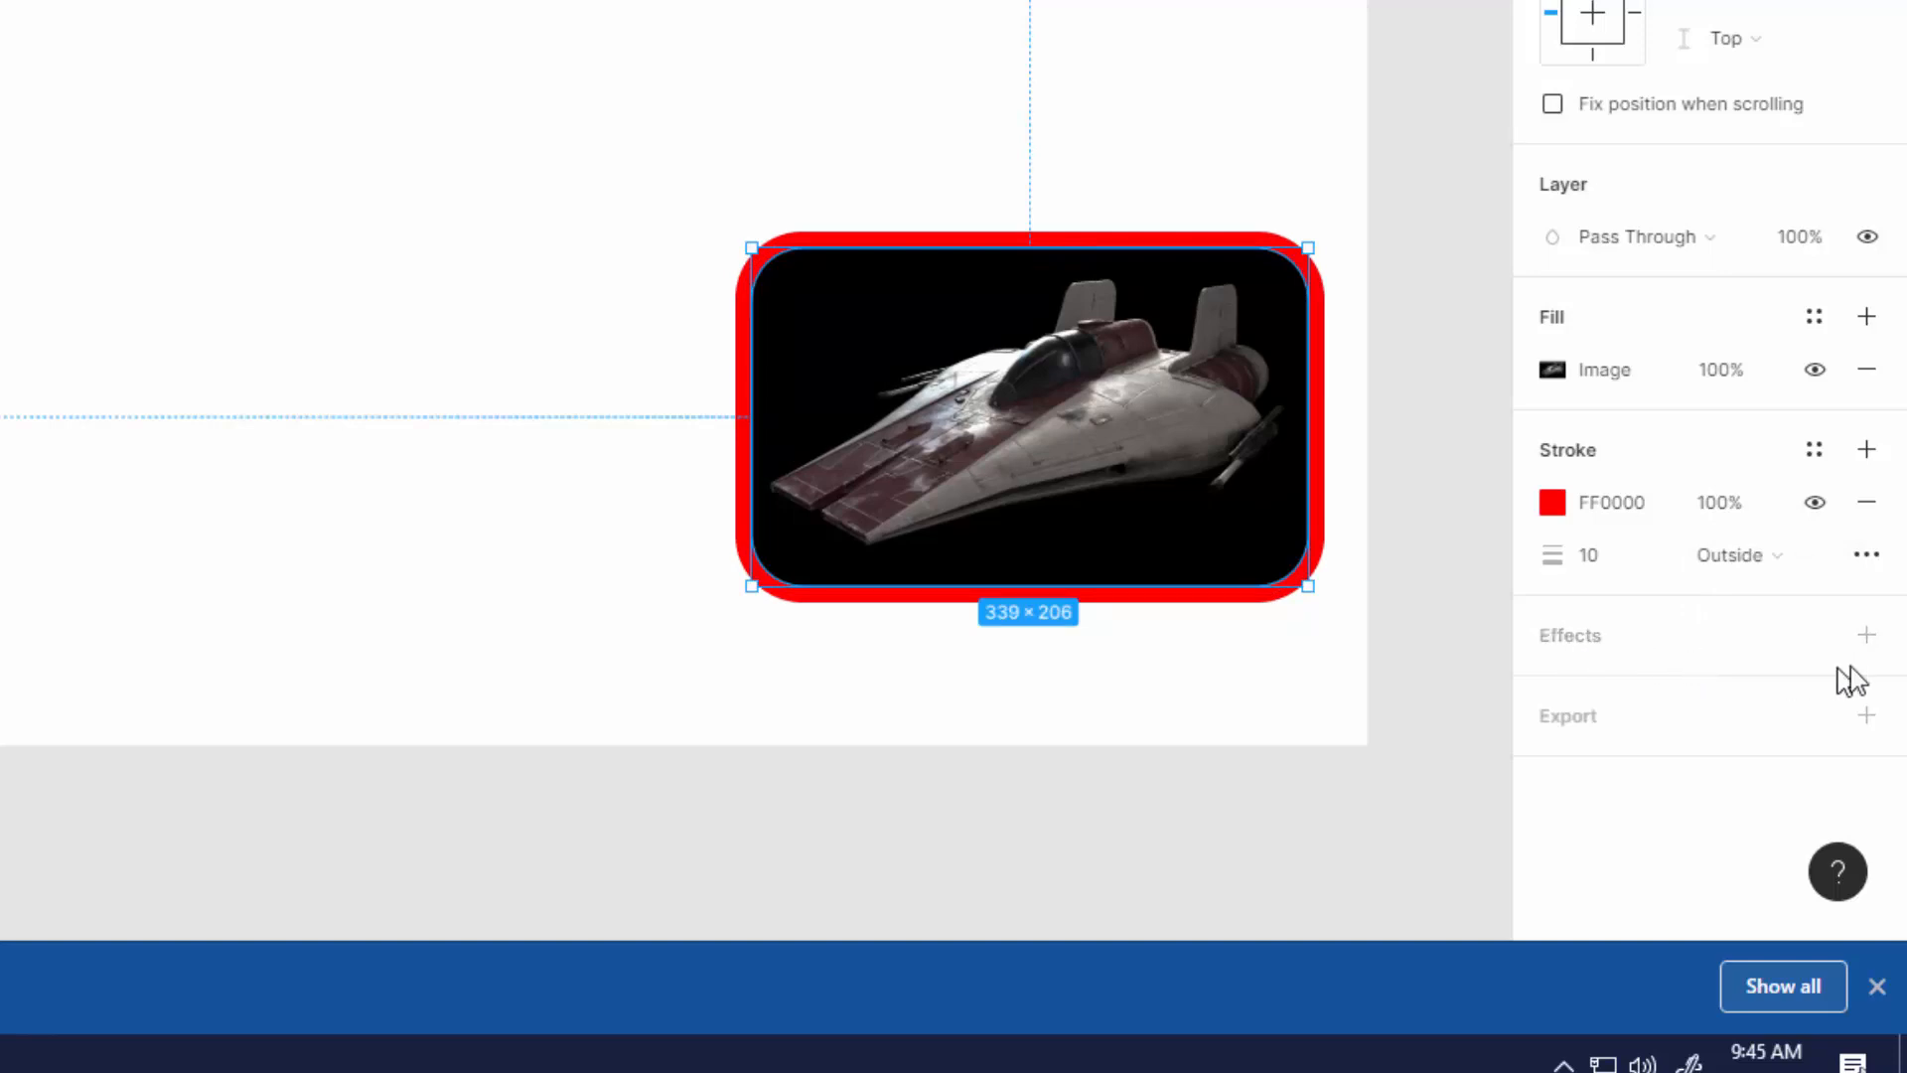
# - Add a Drop Shadow effect to the image-filled rectangle
pyautogui.click(1869, 639)
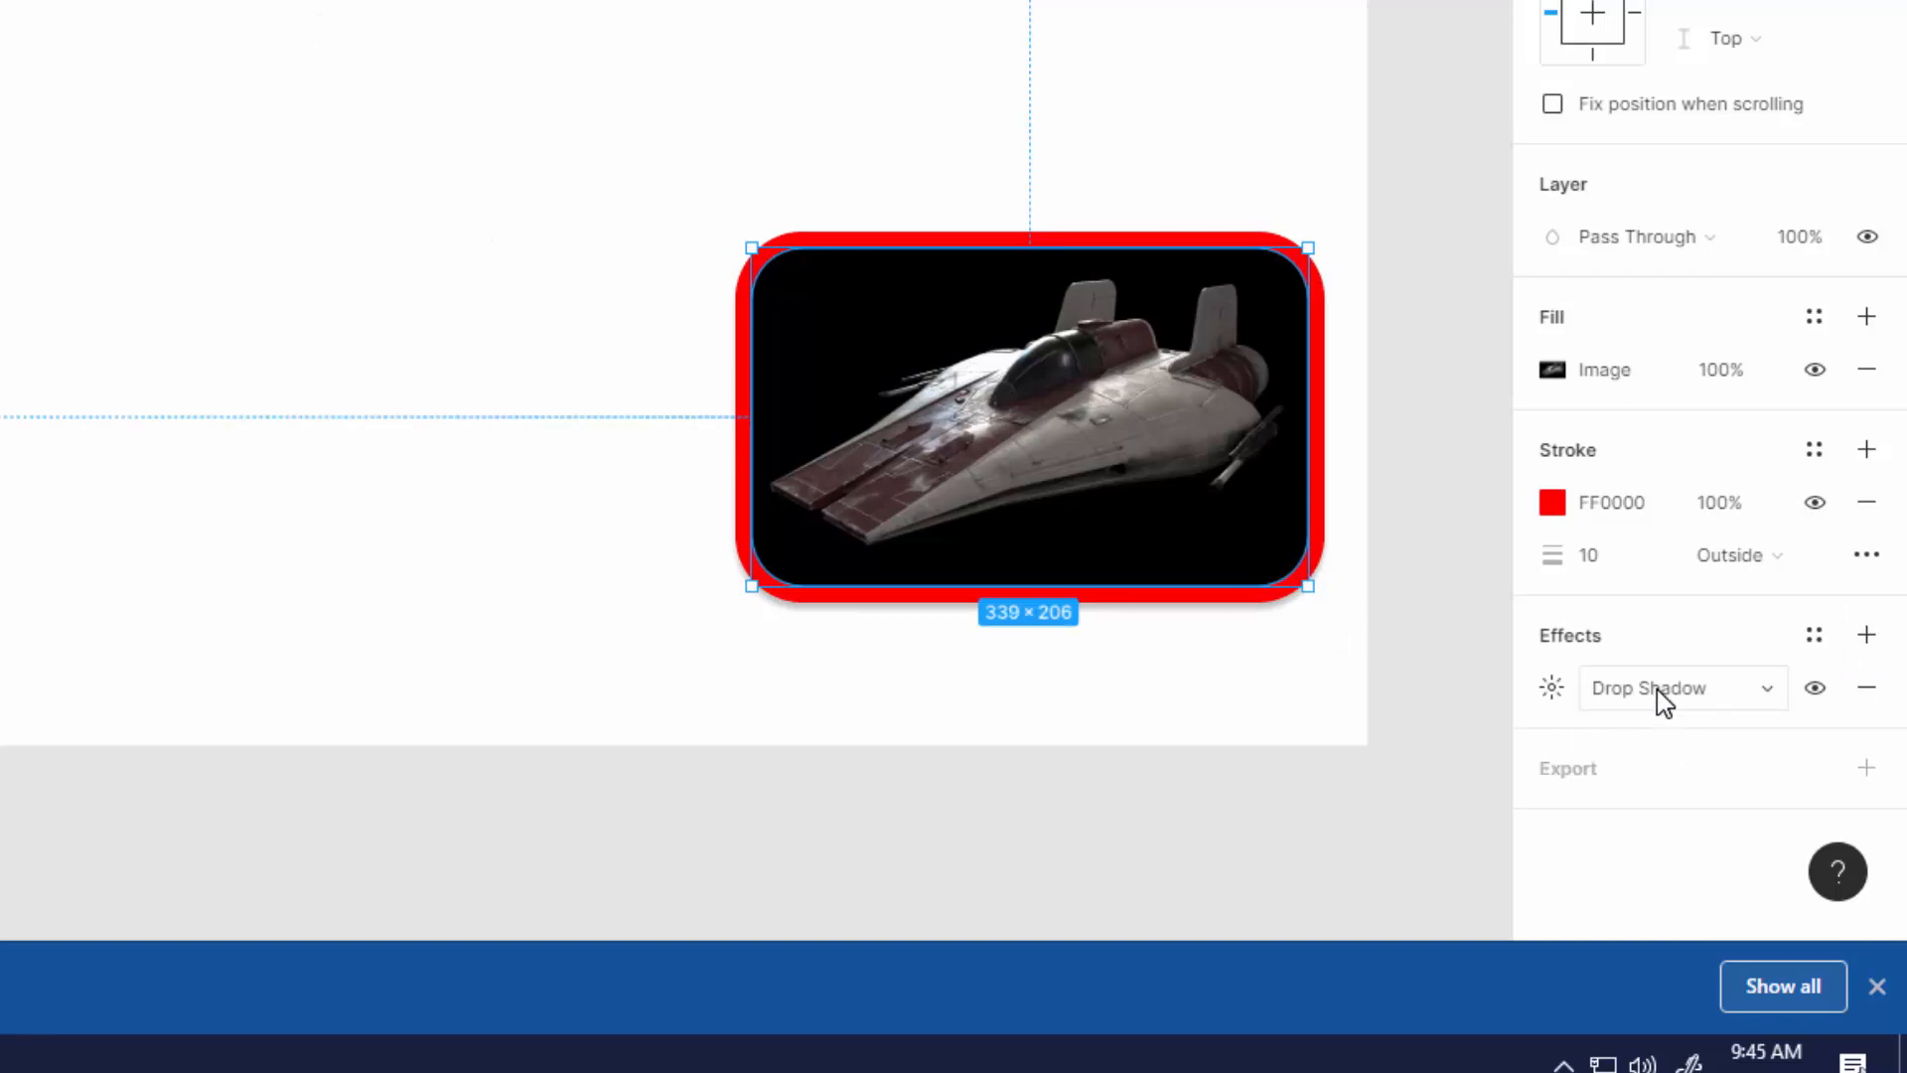
pyautogui.click(1768, 691)
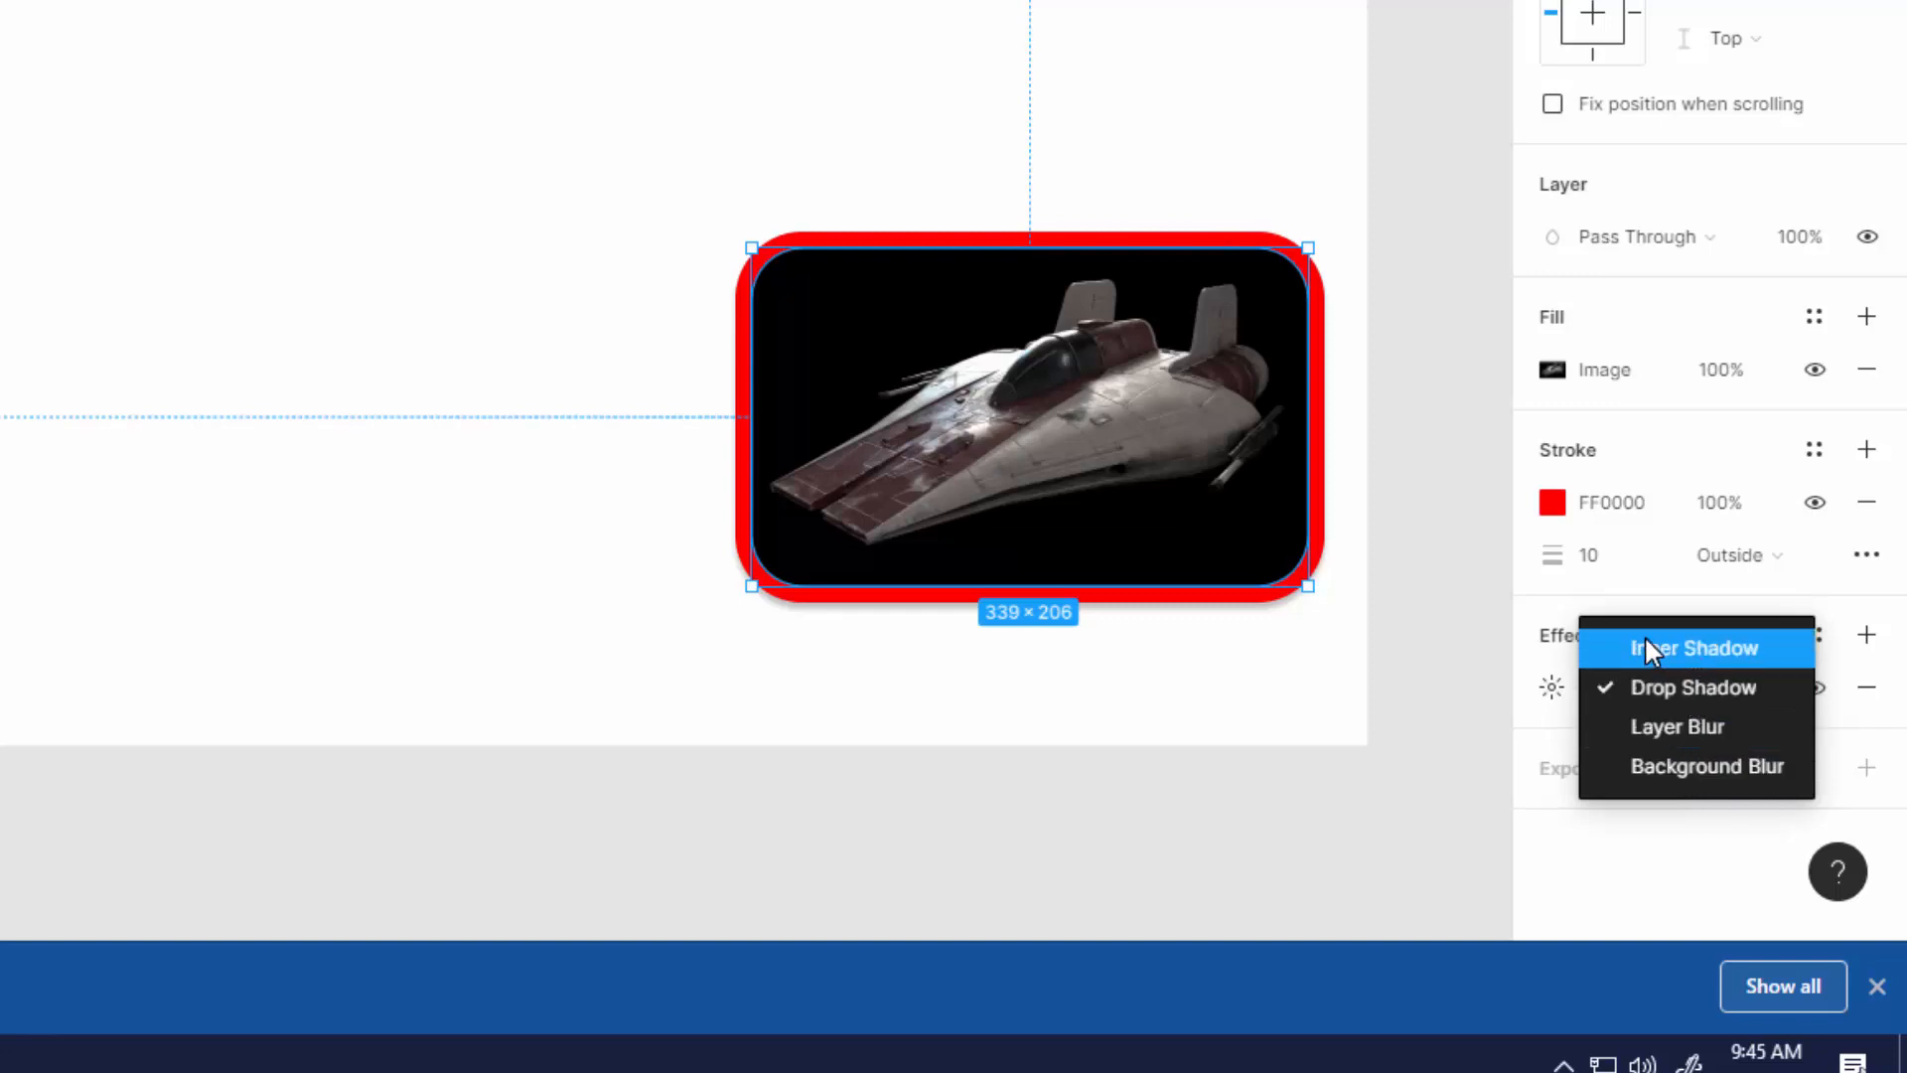
pyautogui.click(1649, 689)
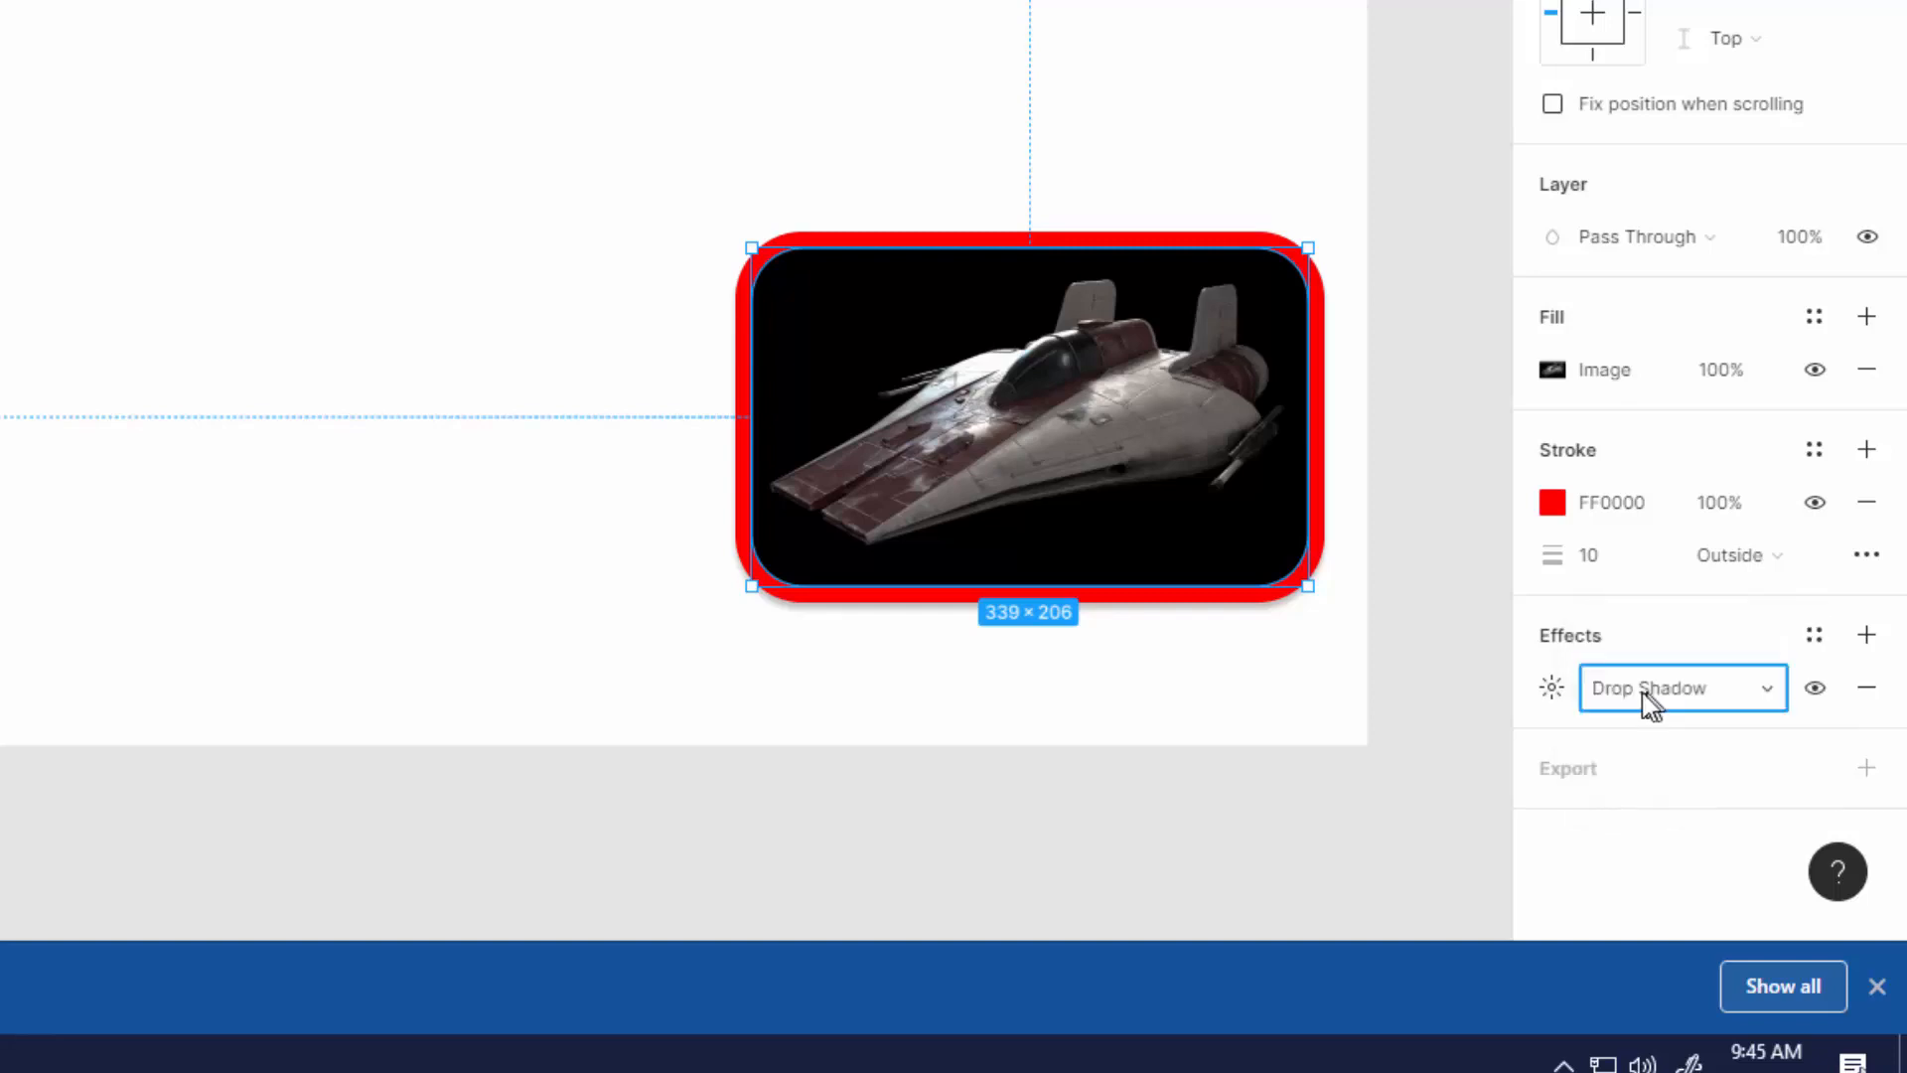
# - Set the drop shadow's X and Y offsets to 5 each
pyautogui.click(1551, 690)
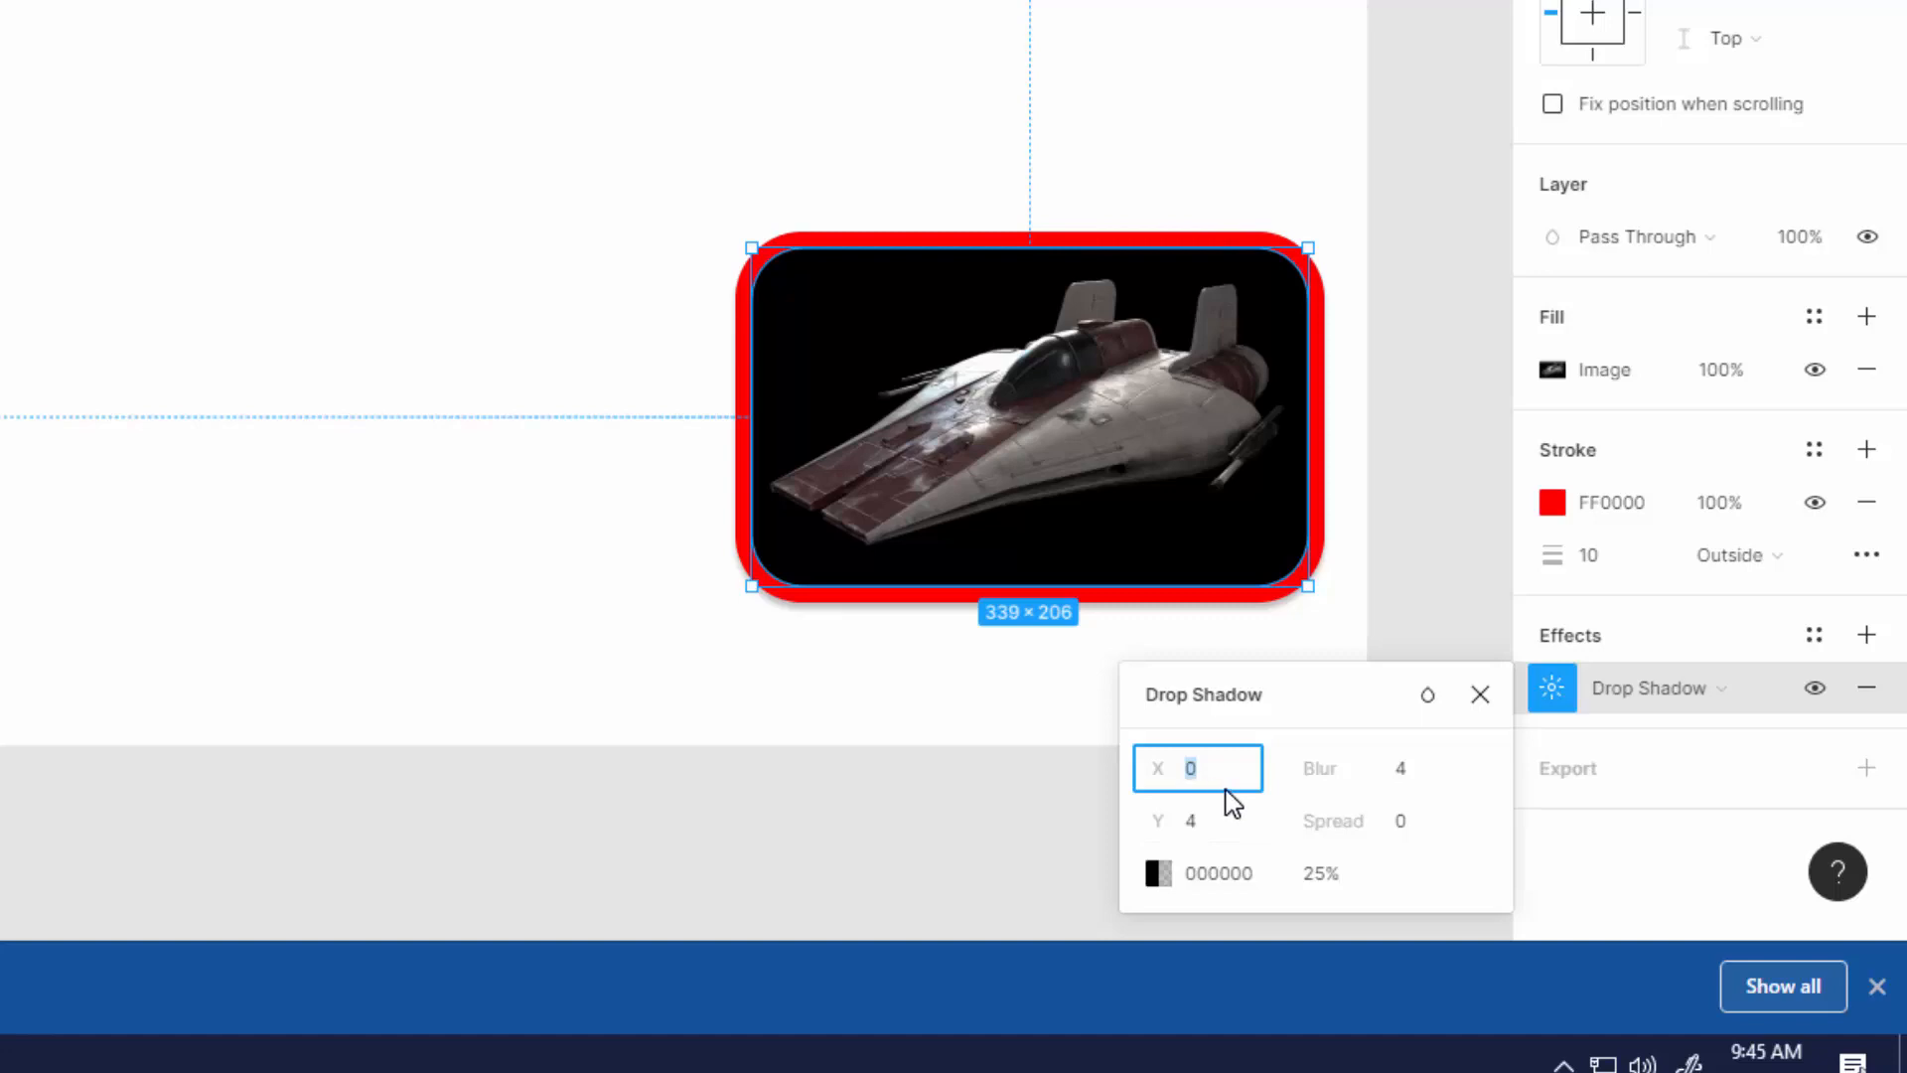
pyautogui.write('5')
pyautogui.press('Tab')
pyautogui.write('5')
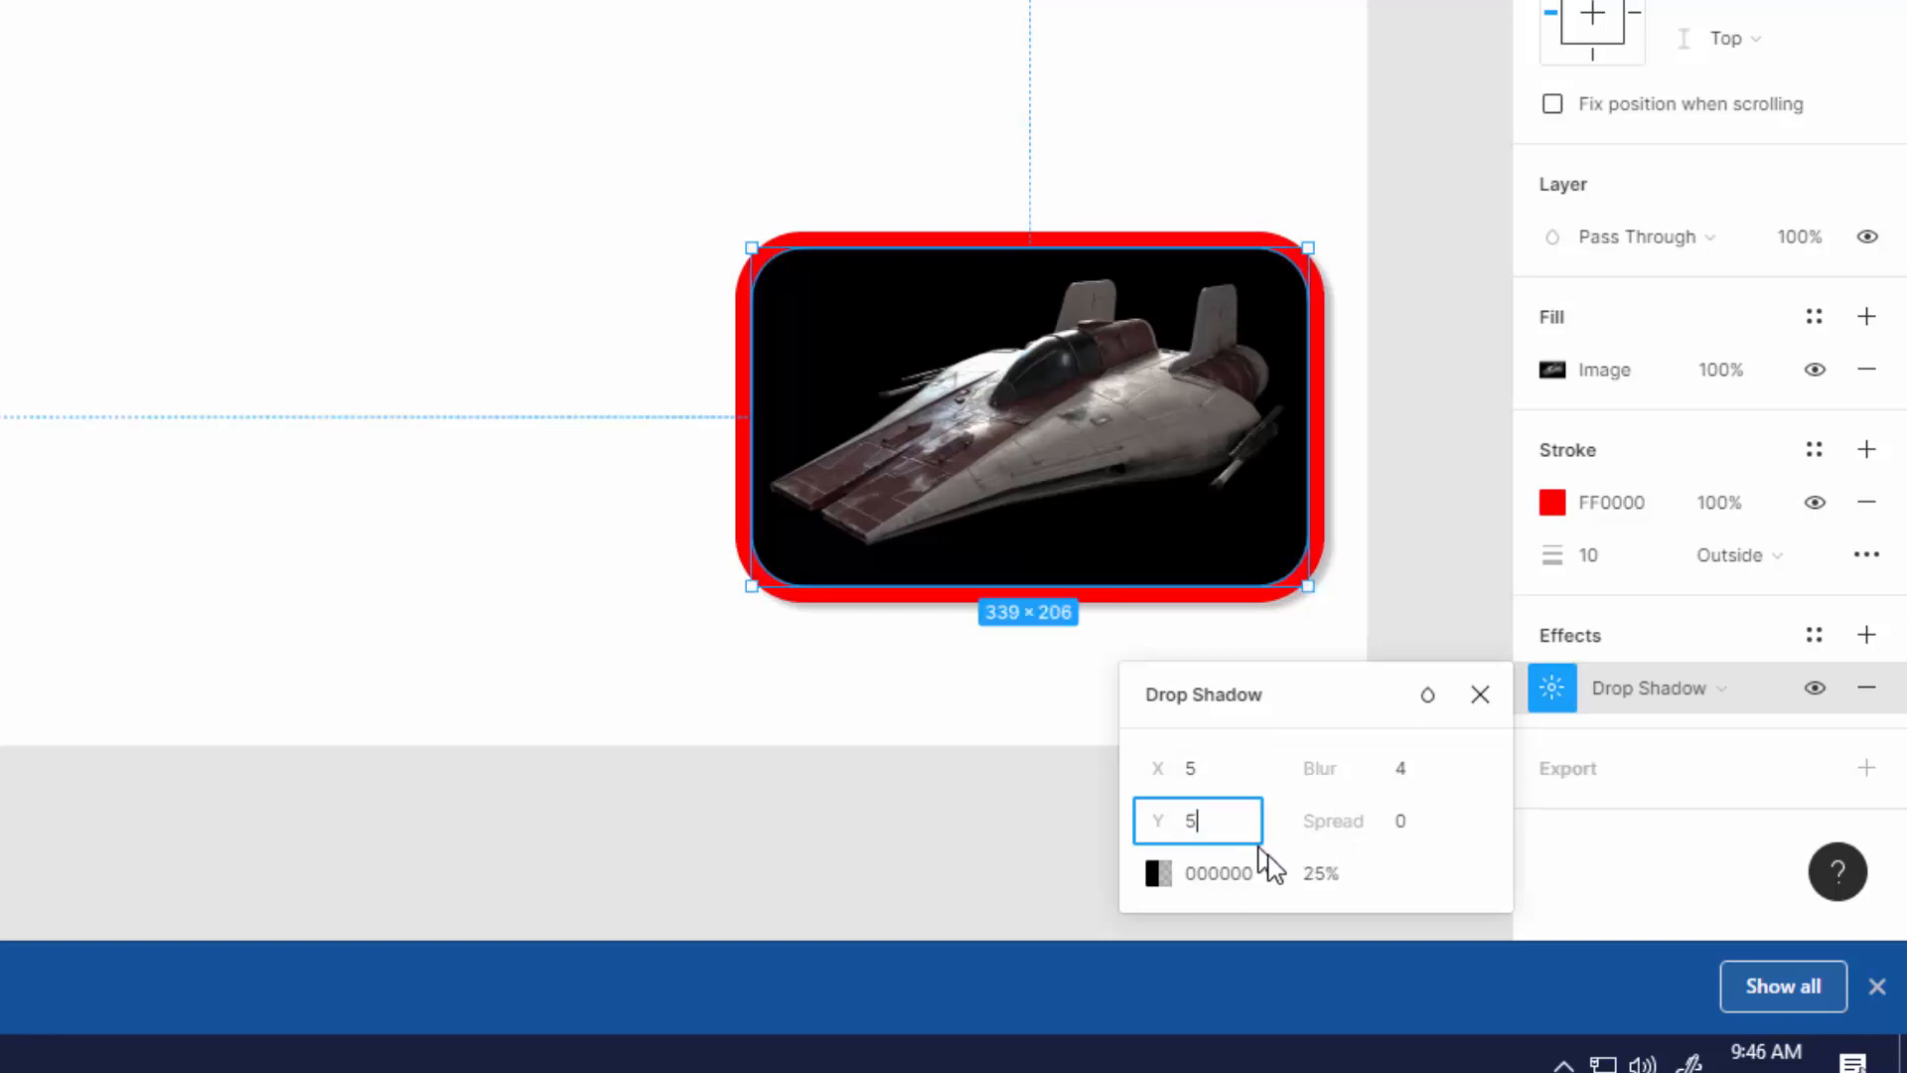
pyautogui.press('Tab')
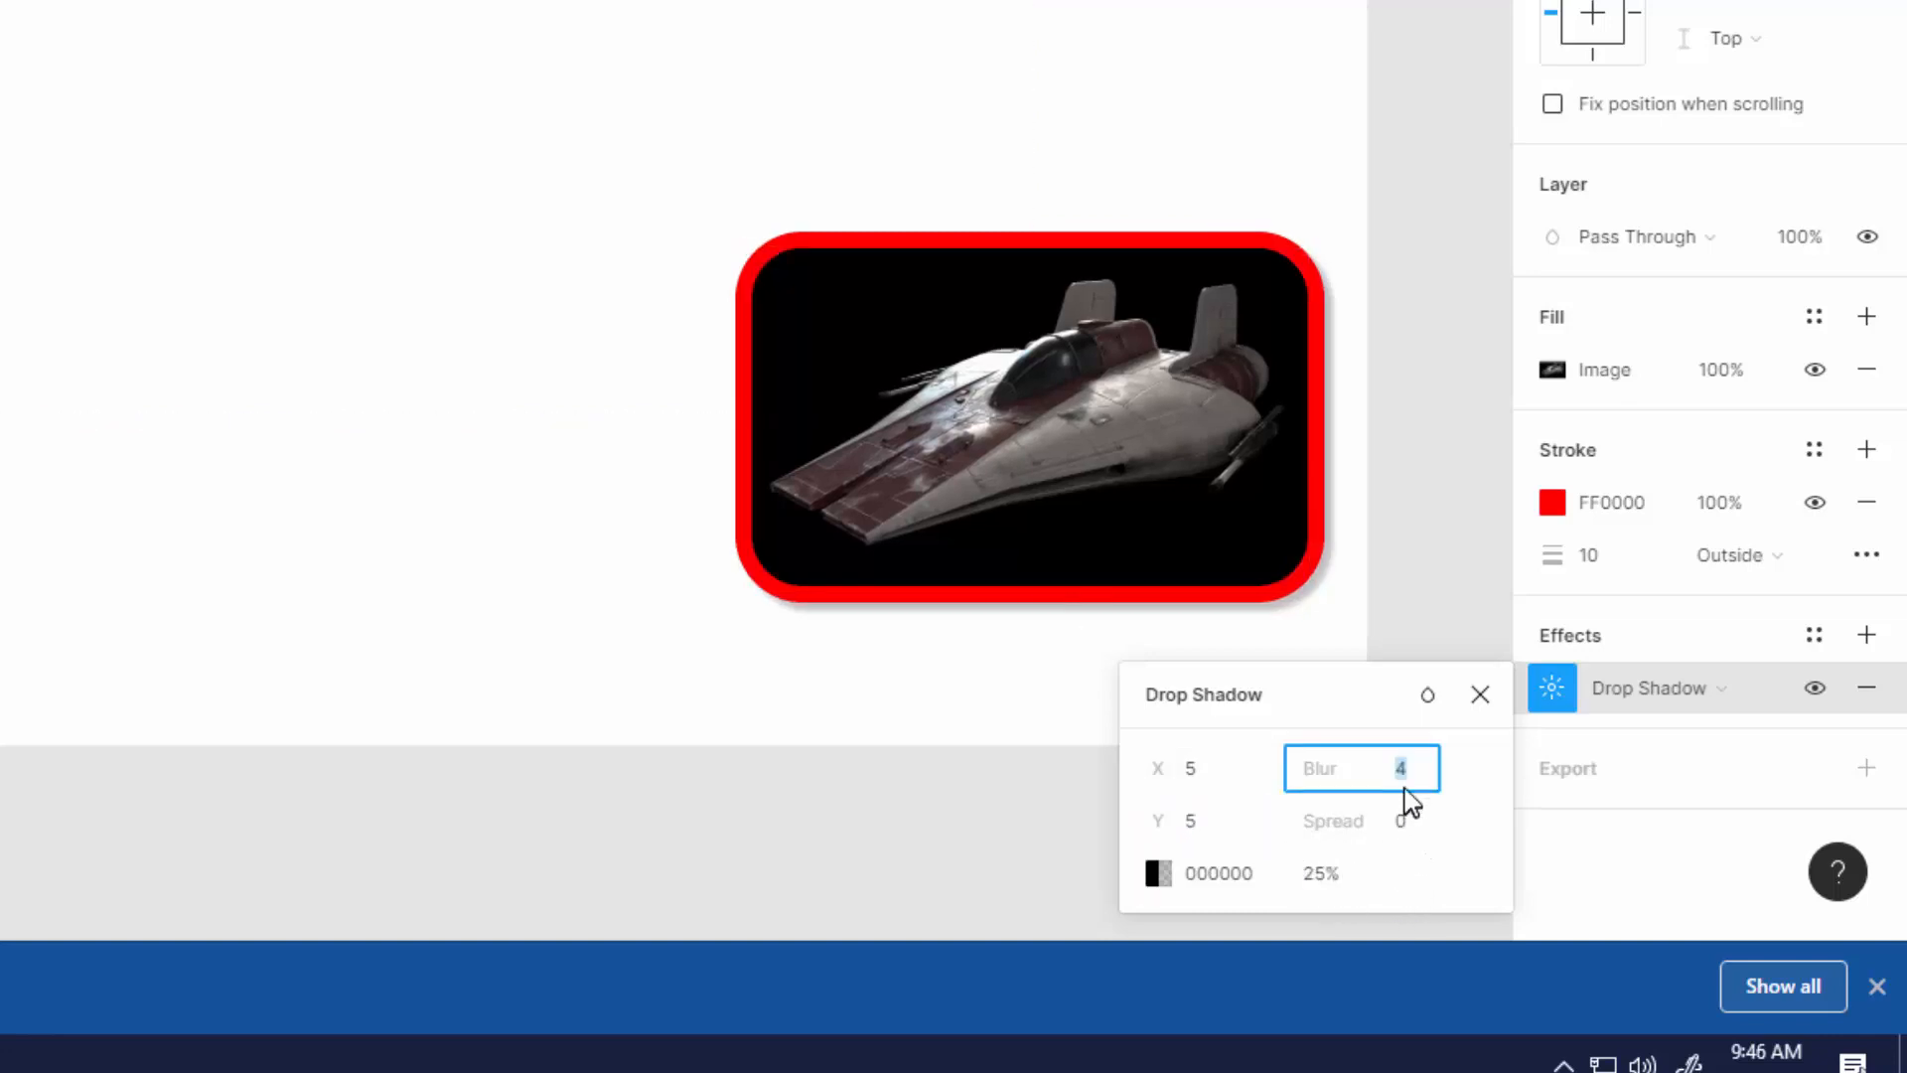
# - Set the drop shadow's opacity to 40% and close its settings
pyautogui.press('Tab')
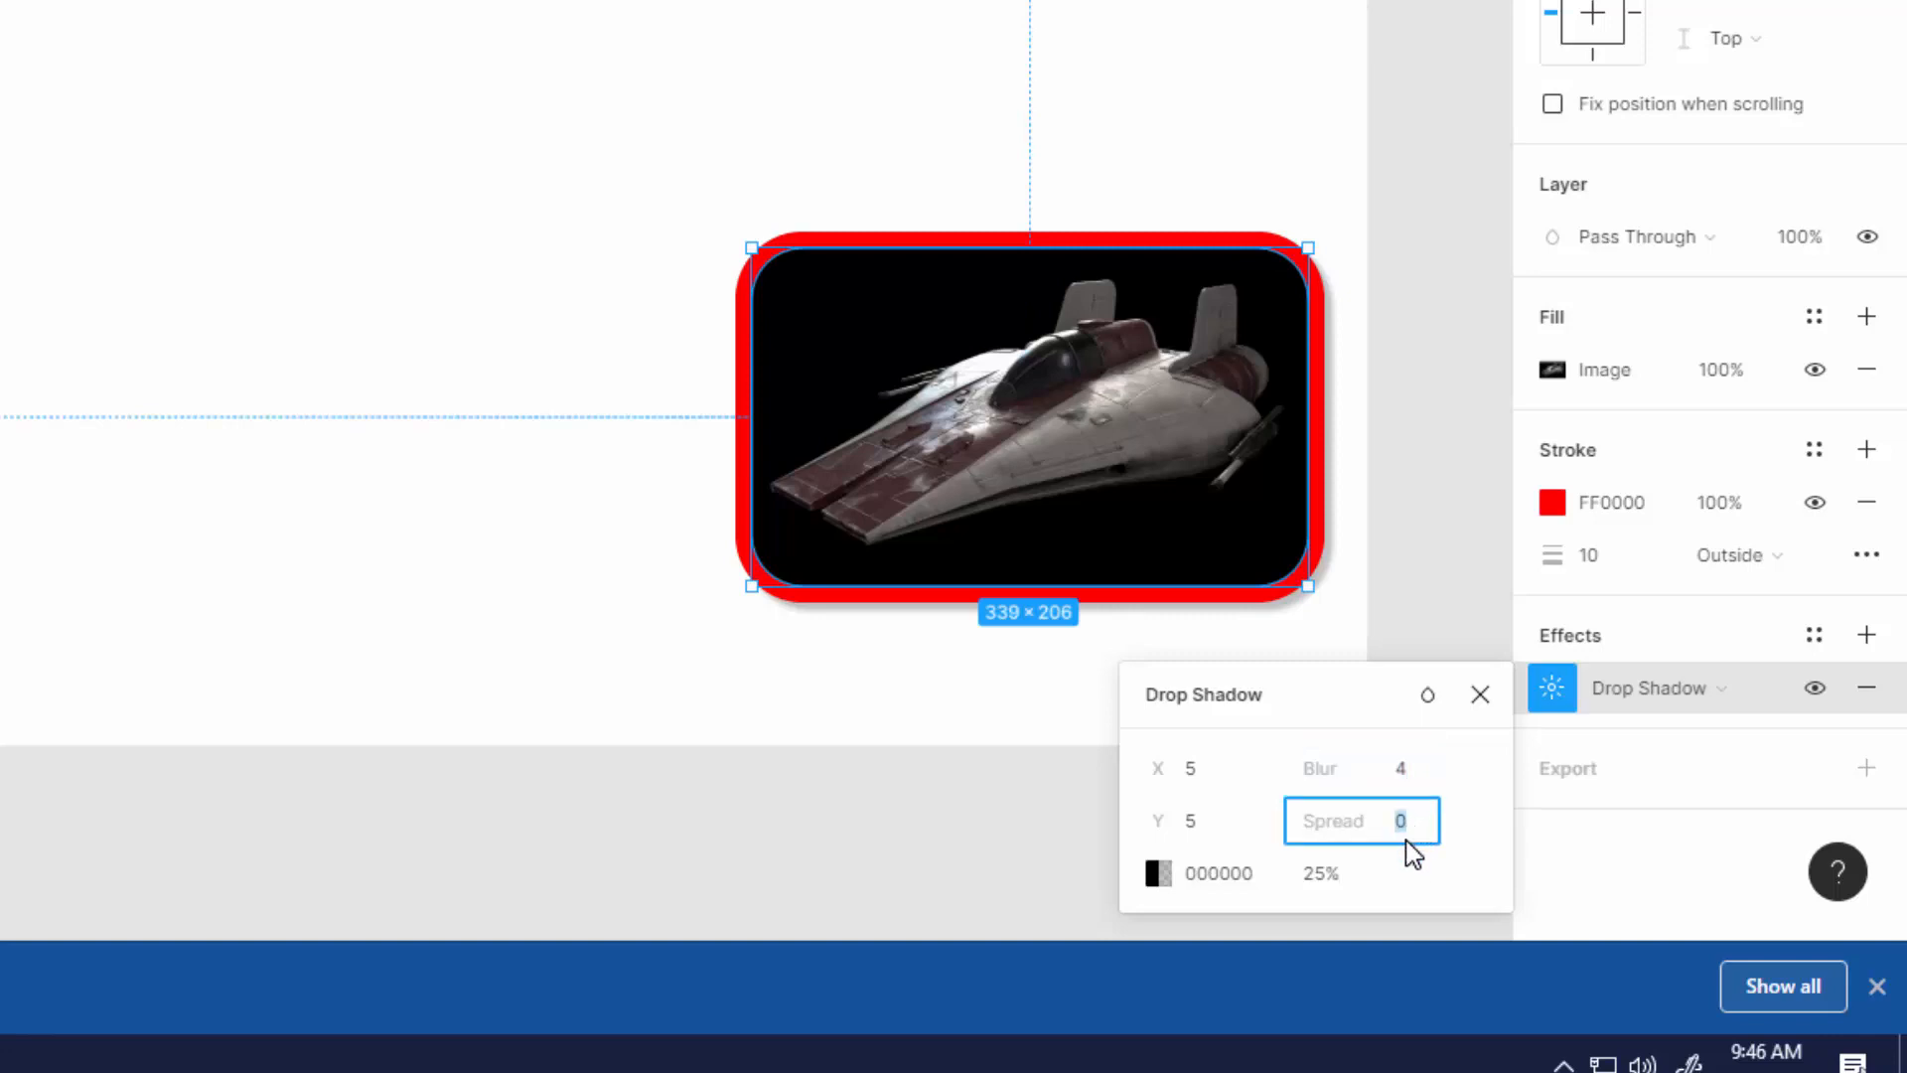
pyautogui.press('Tab')
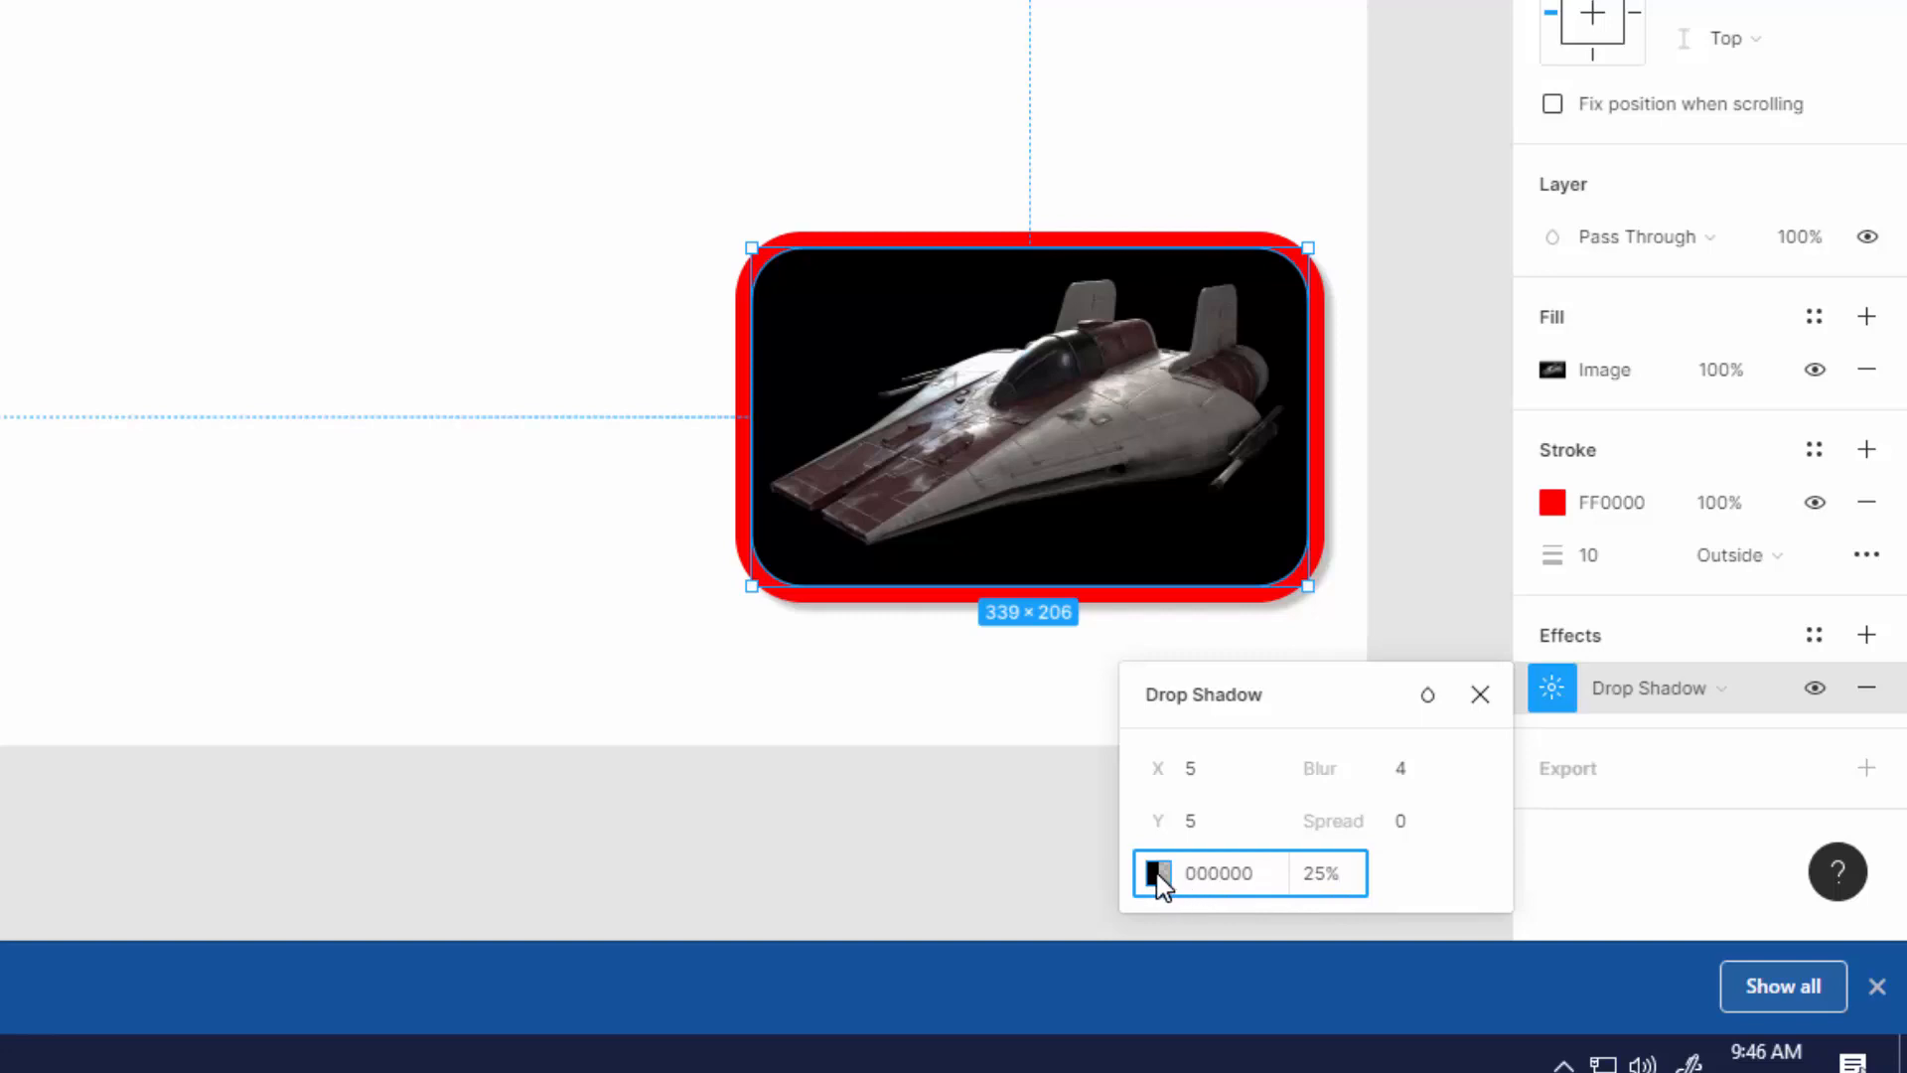
pyautogui.click(1319, 882)
pyautogui.write('40')
pyautogui.press('Tab')
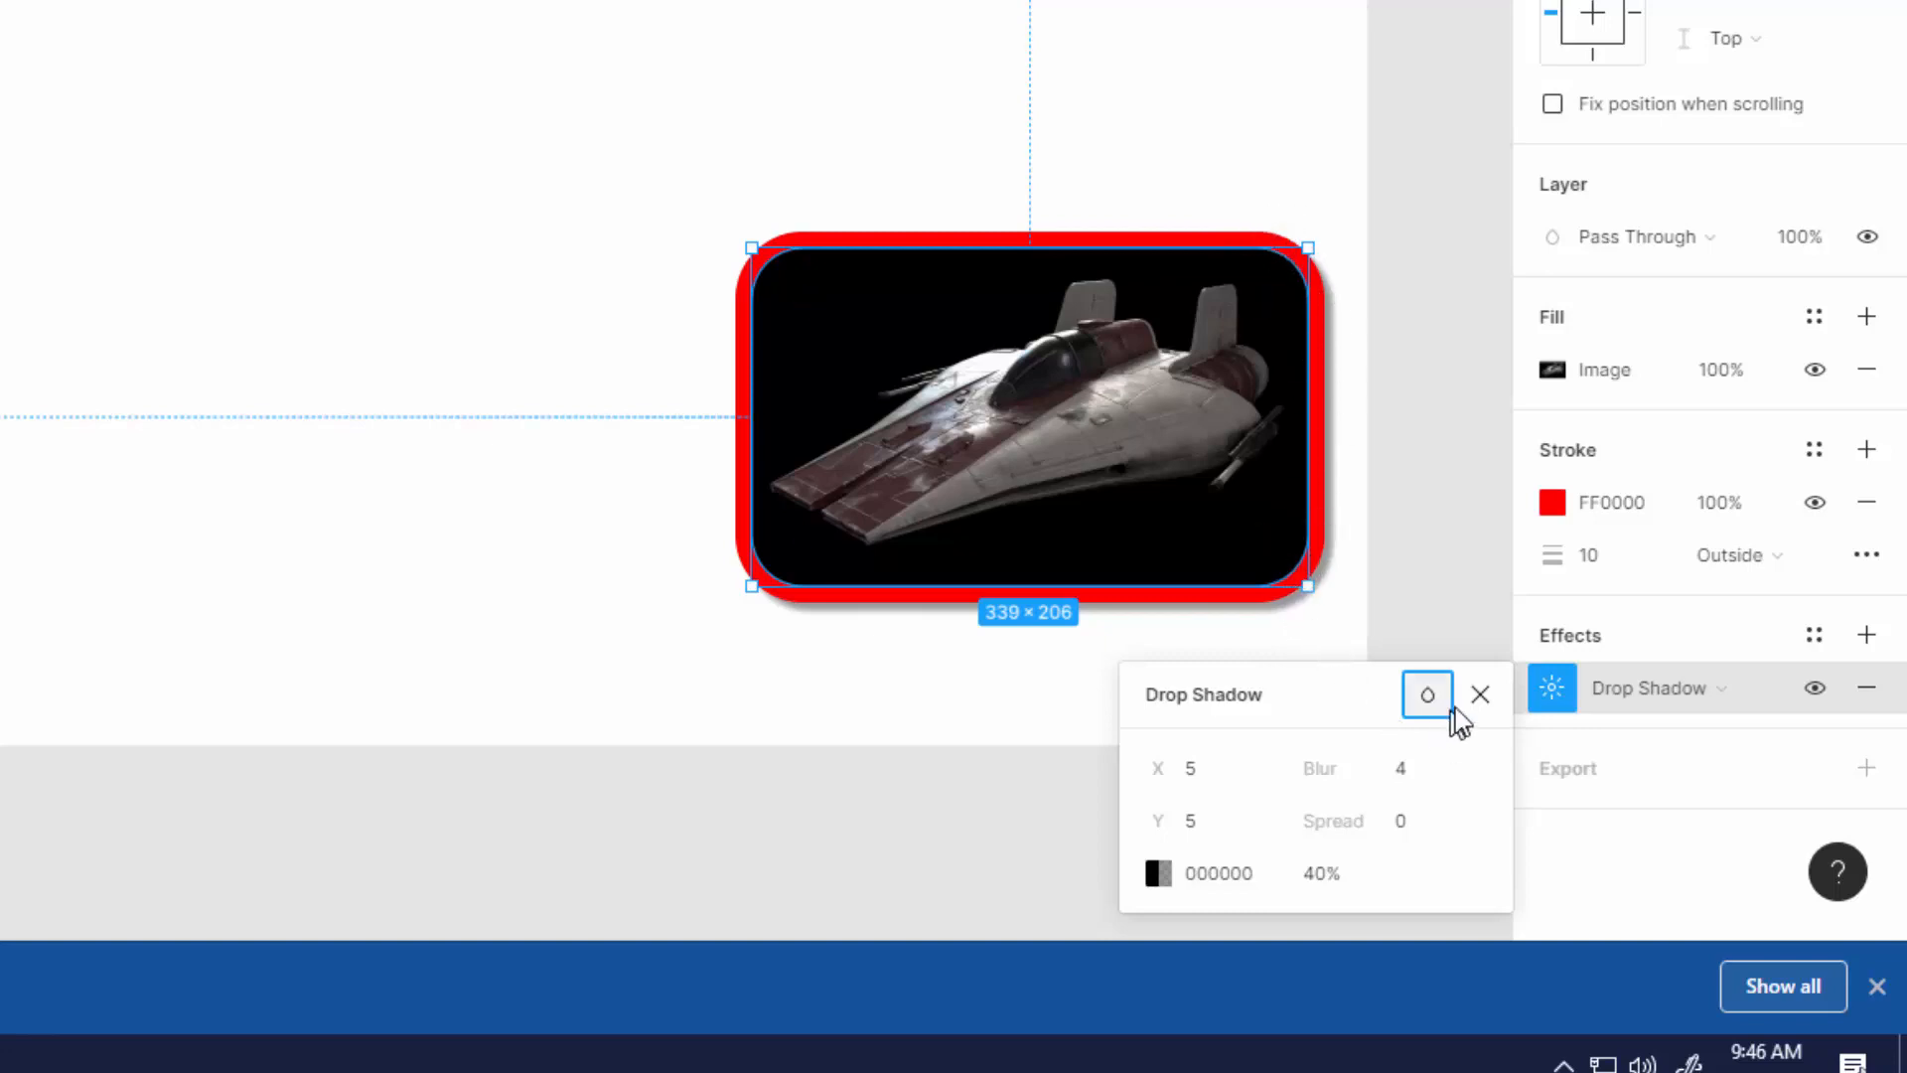
pyautogui.click(1479, 694)
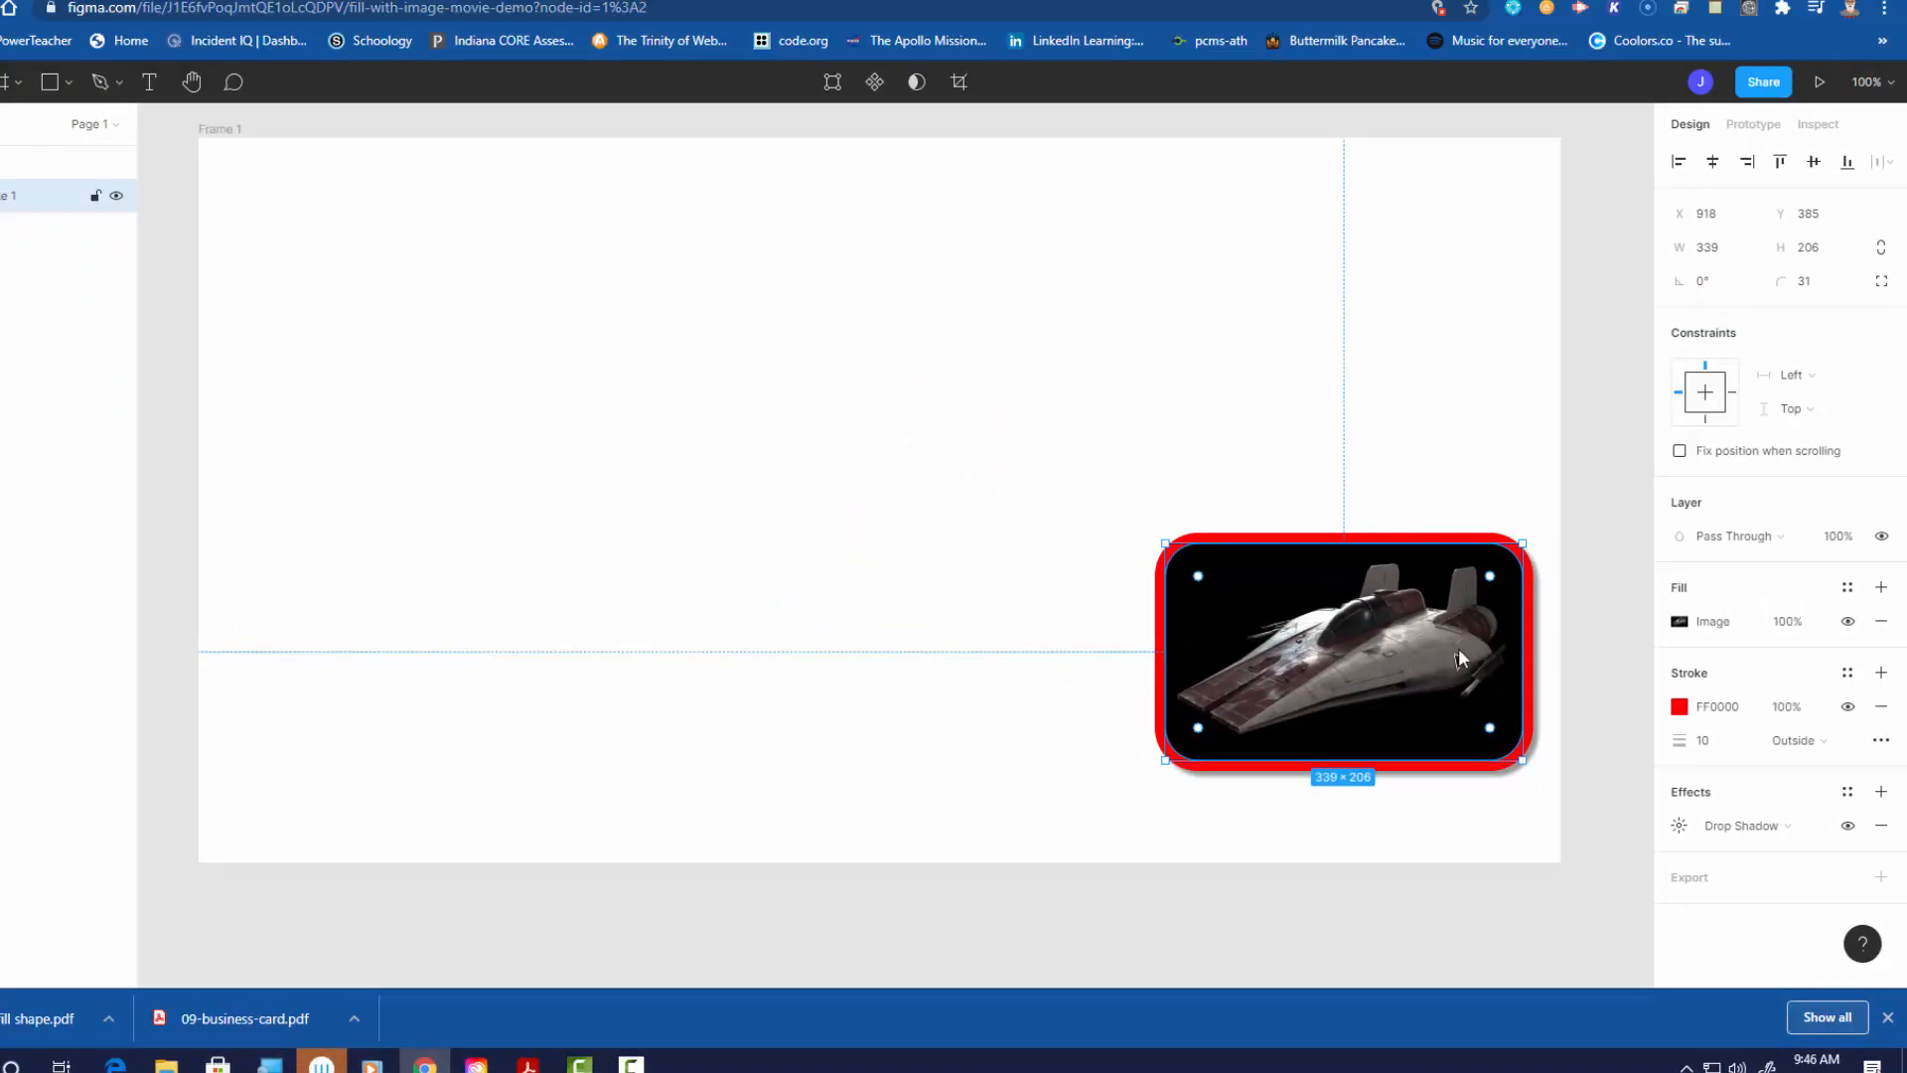
# - Move the starship rectangle to the frame's upper-right corner and draw a second rectangle of about 360 × 235 in the left half
pyautogui.moveTo(1449, 711); pyautogui.dragTo(1441, 363)
pyautogui.click(1123, 516)
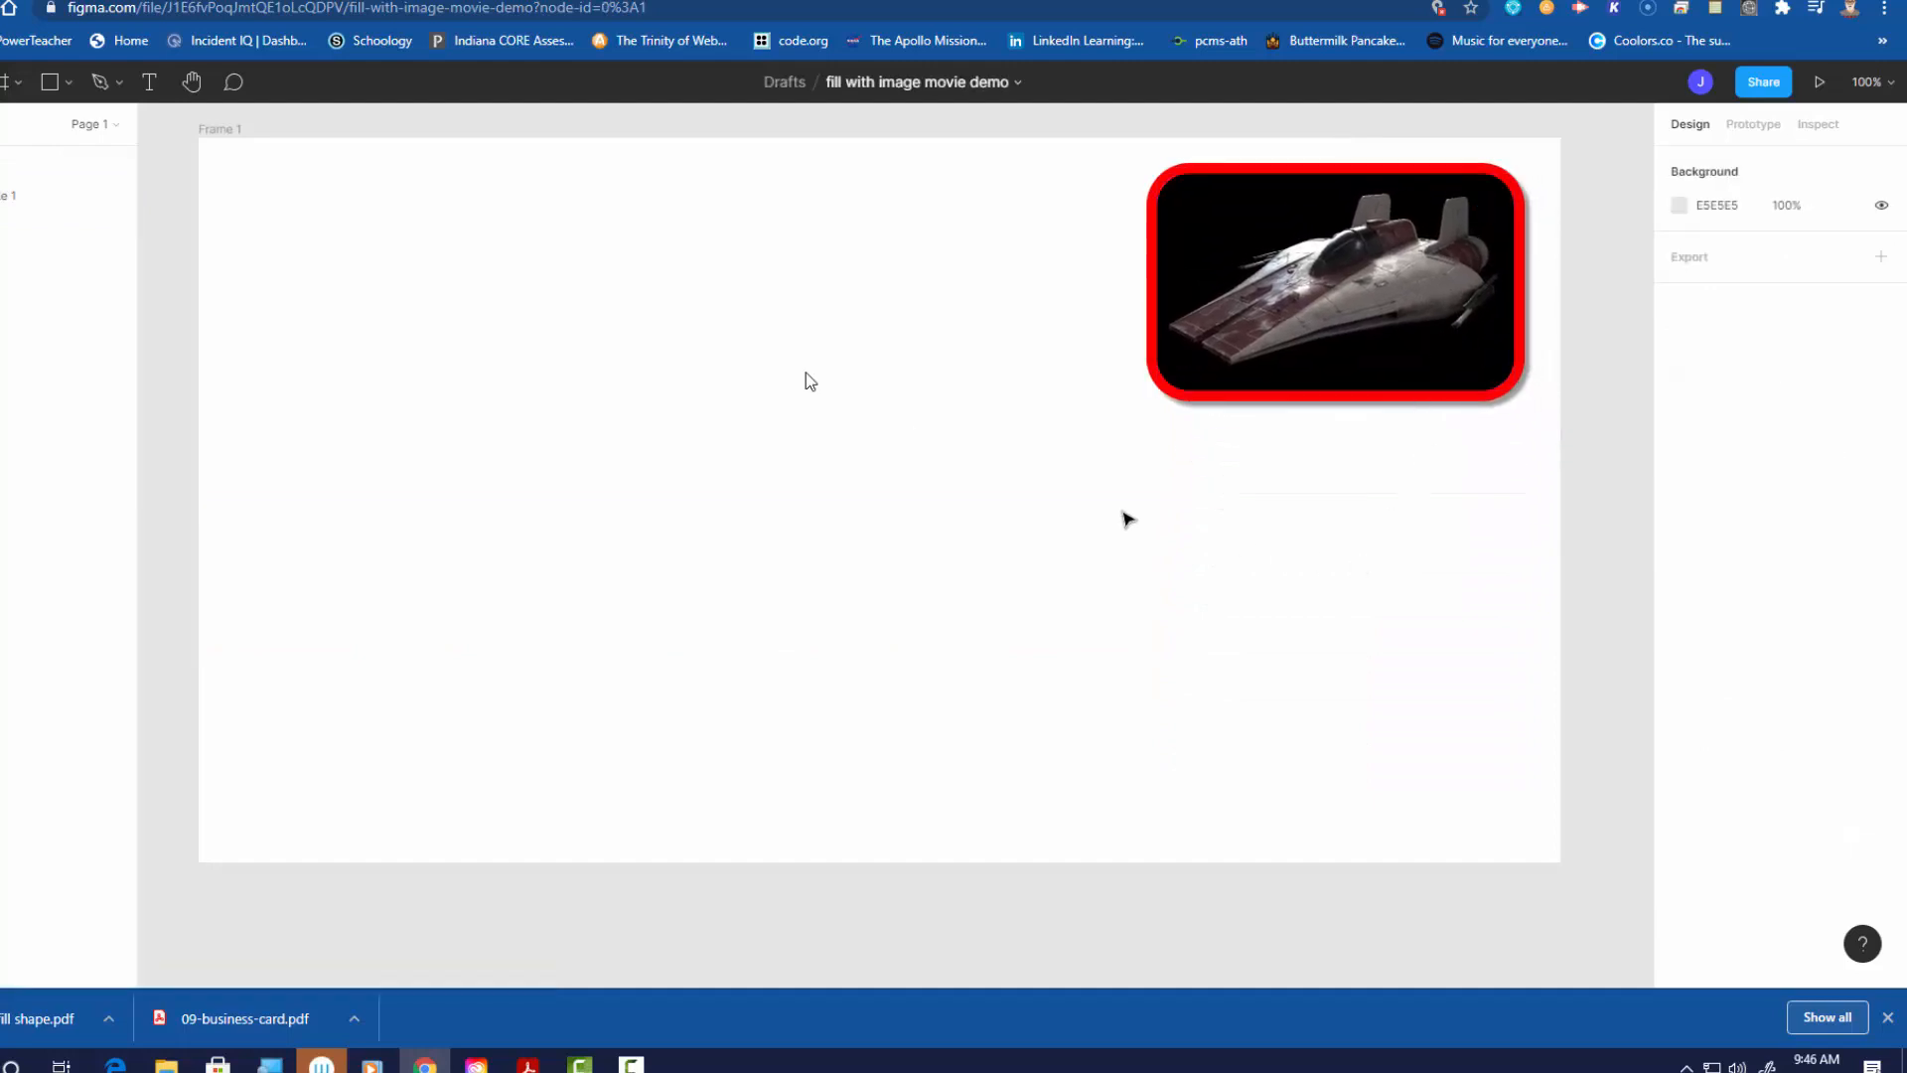
pyautogui.click(70, 84)
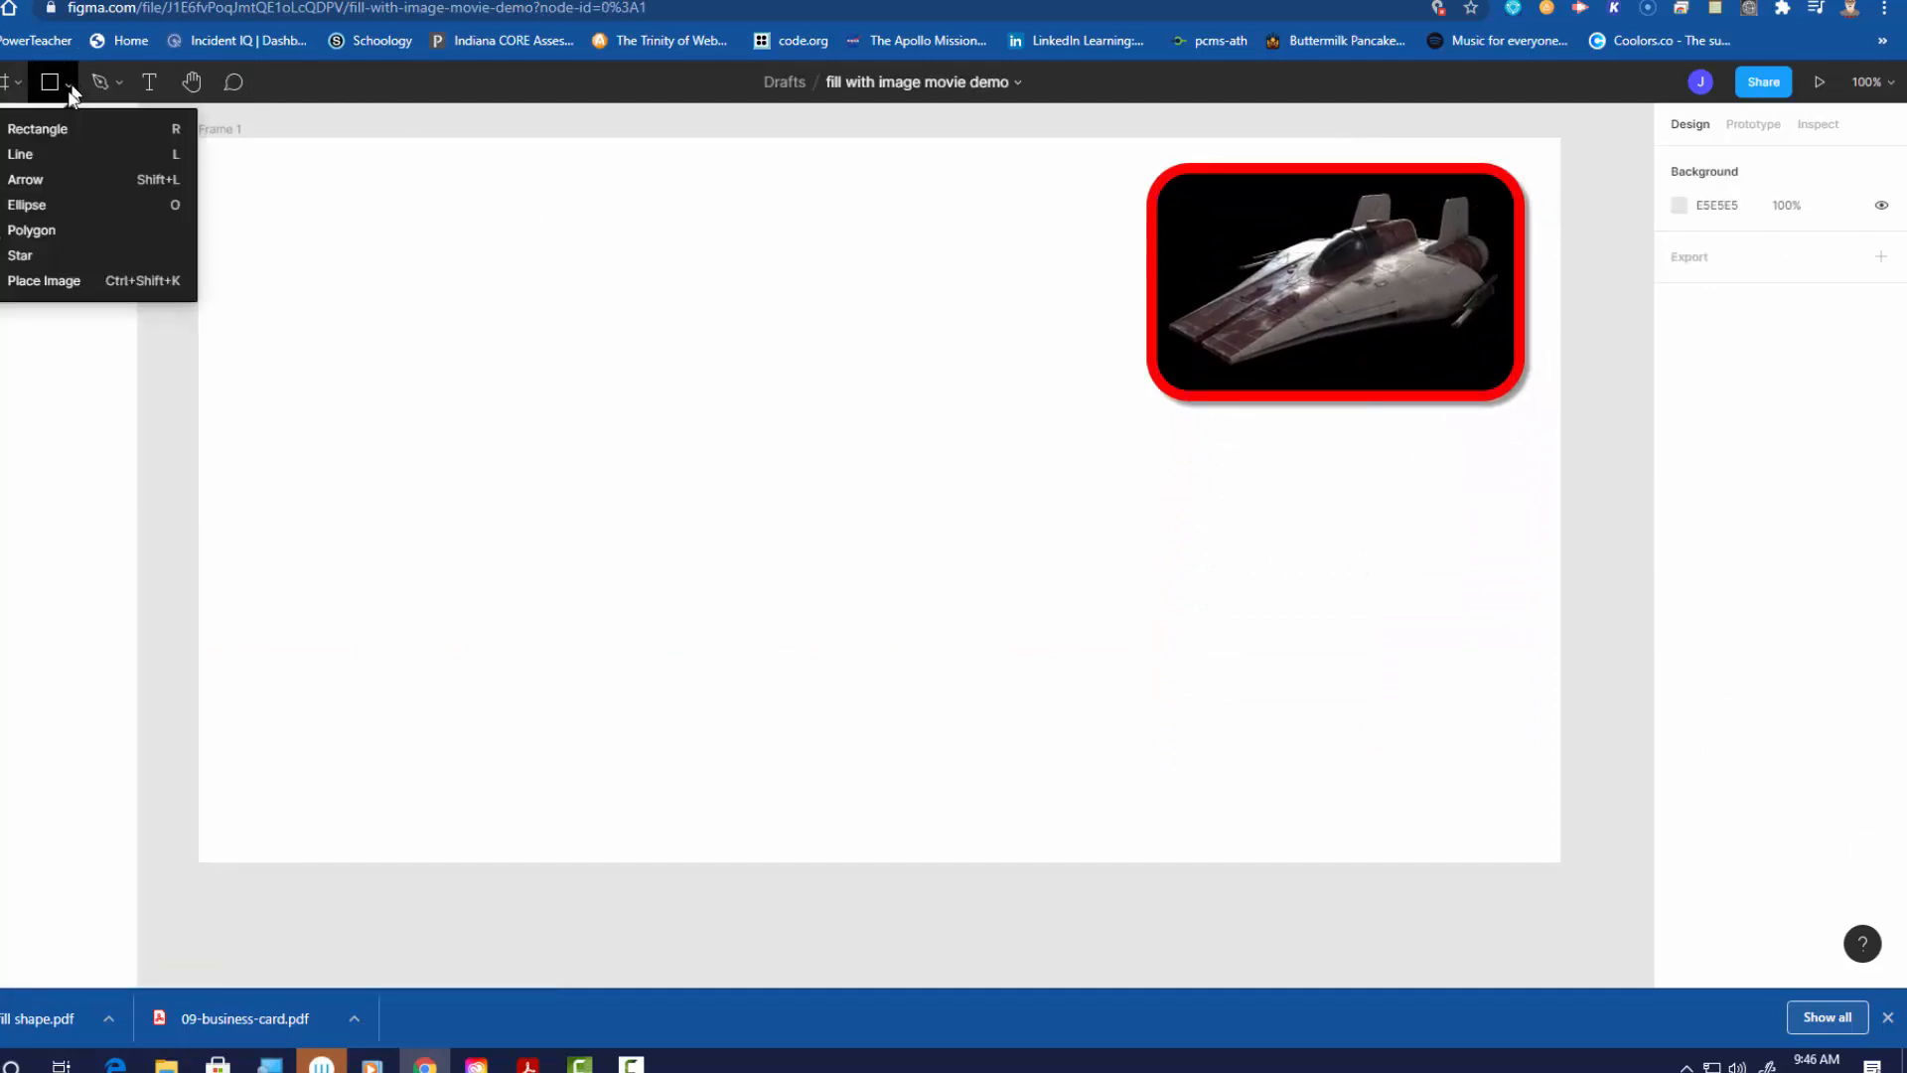
pyautogui.click(40, 128)
pyautogui.moveTo(417, 333); pyautogui.dragTo(824, 578)
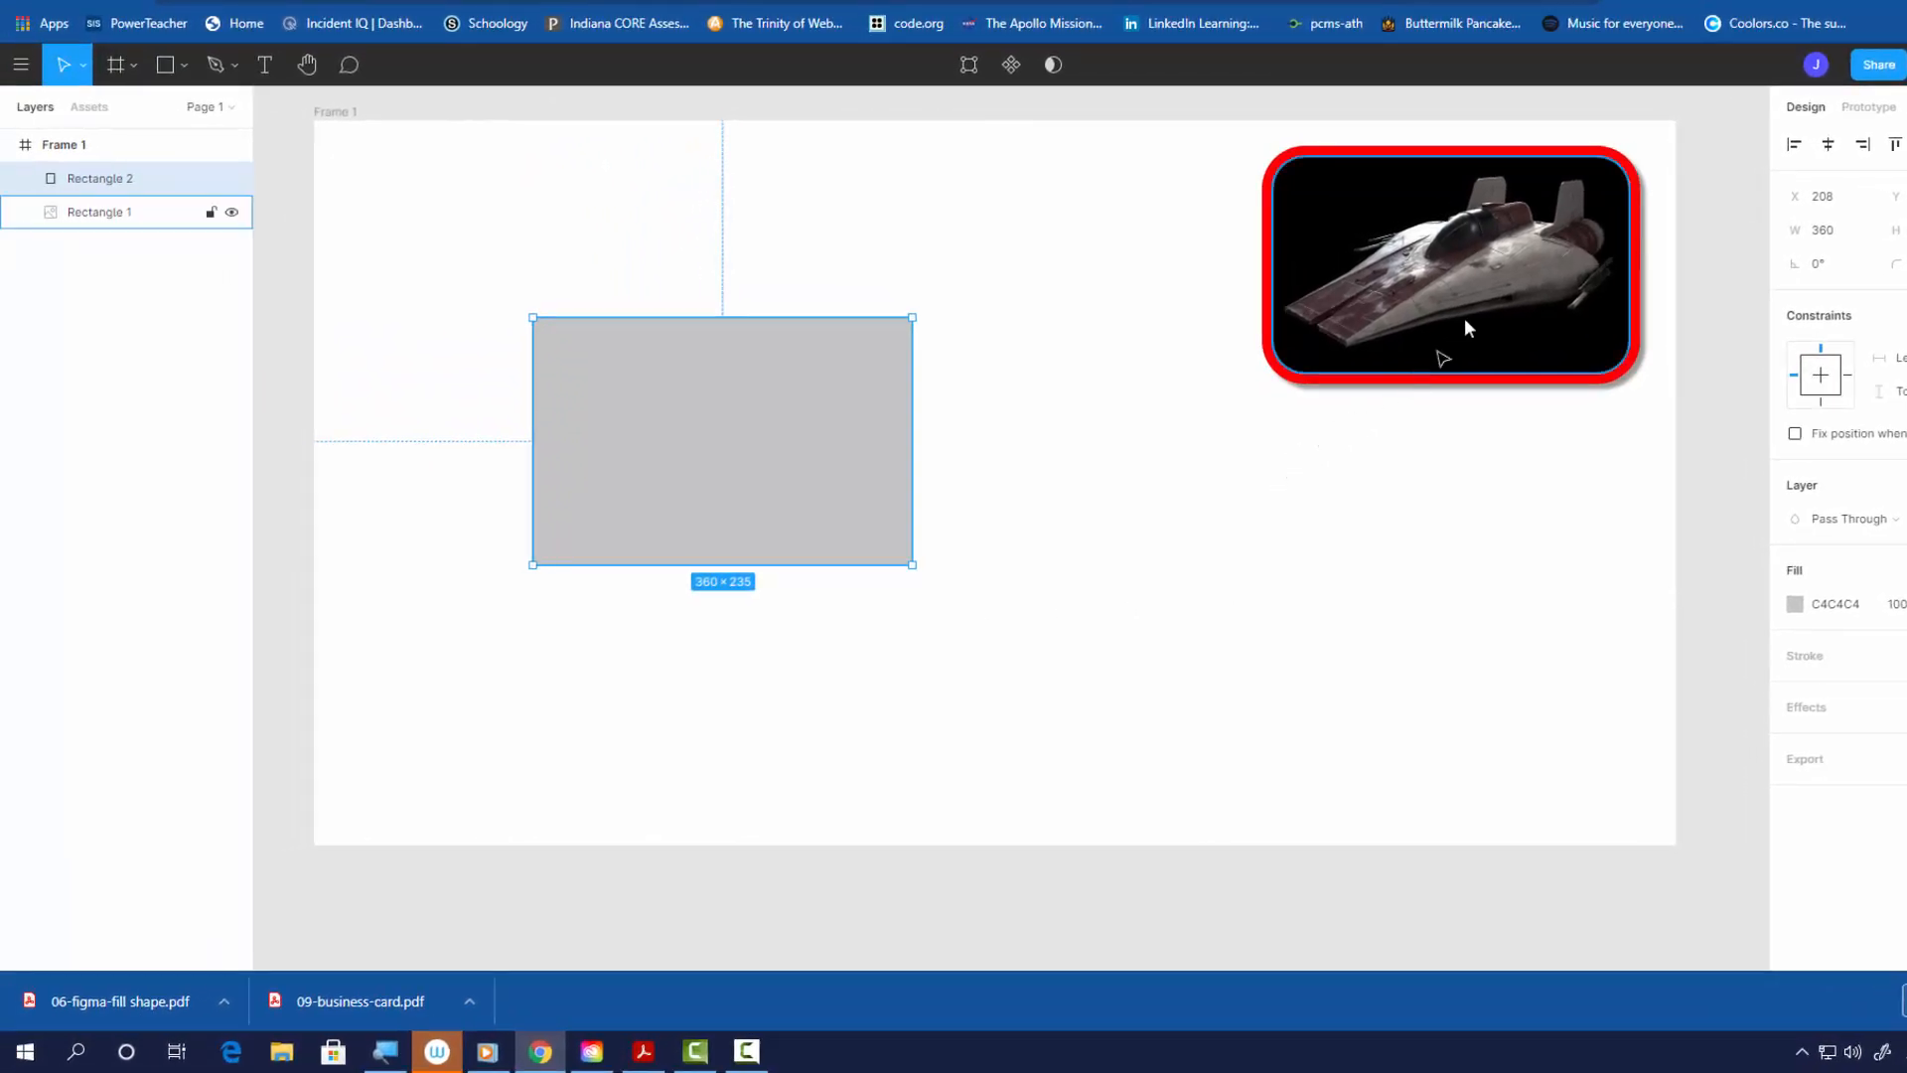
# - Duplicate the starship rectangle below the original and delete the copy
pyautogui.moveTo(1466, 316); pyautogui.dragTo(1412, 722)
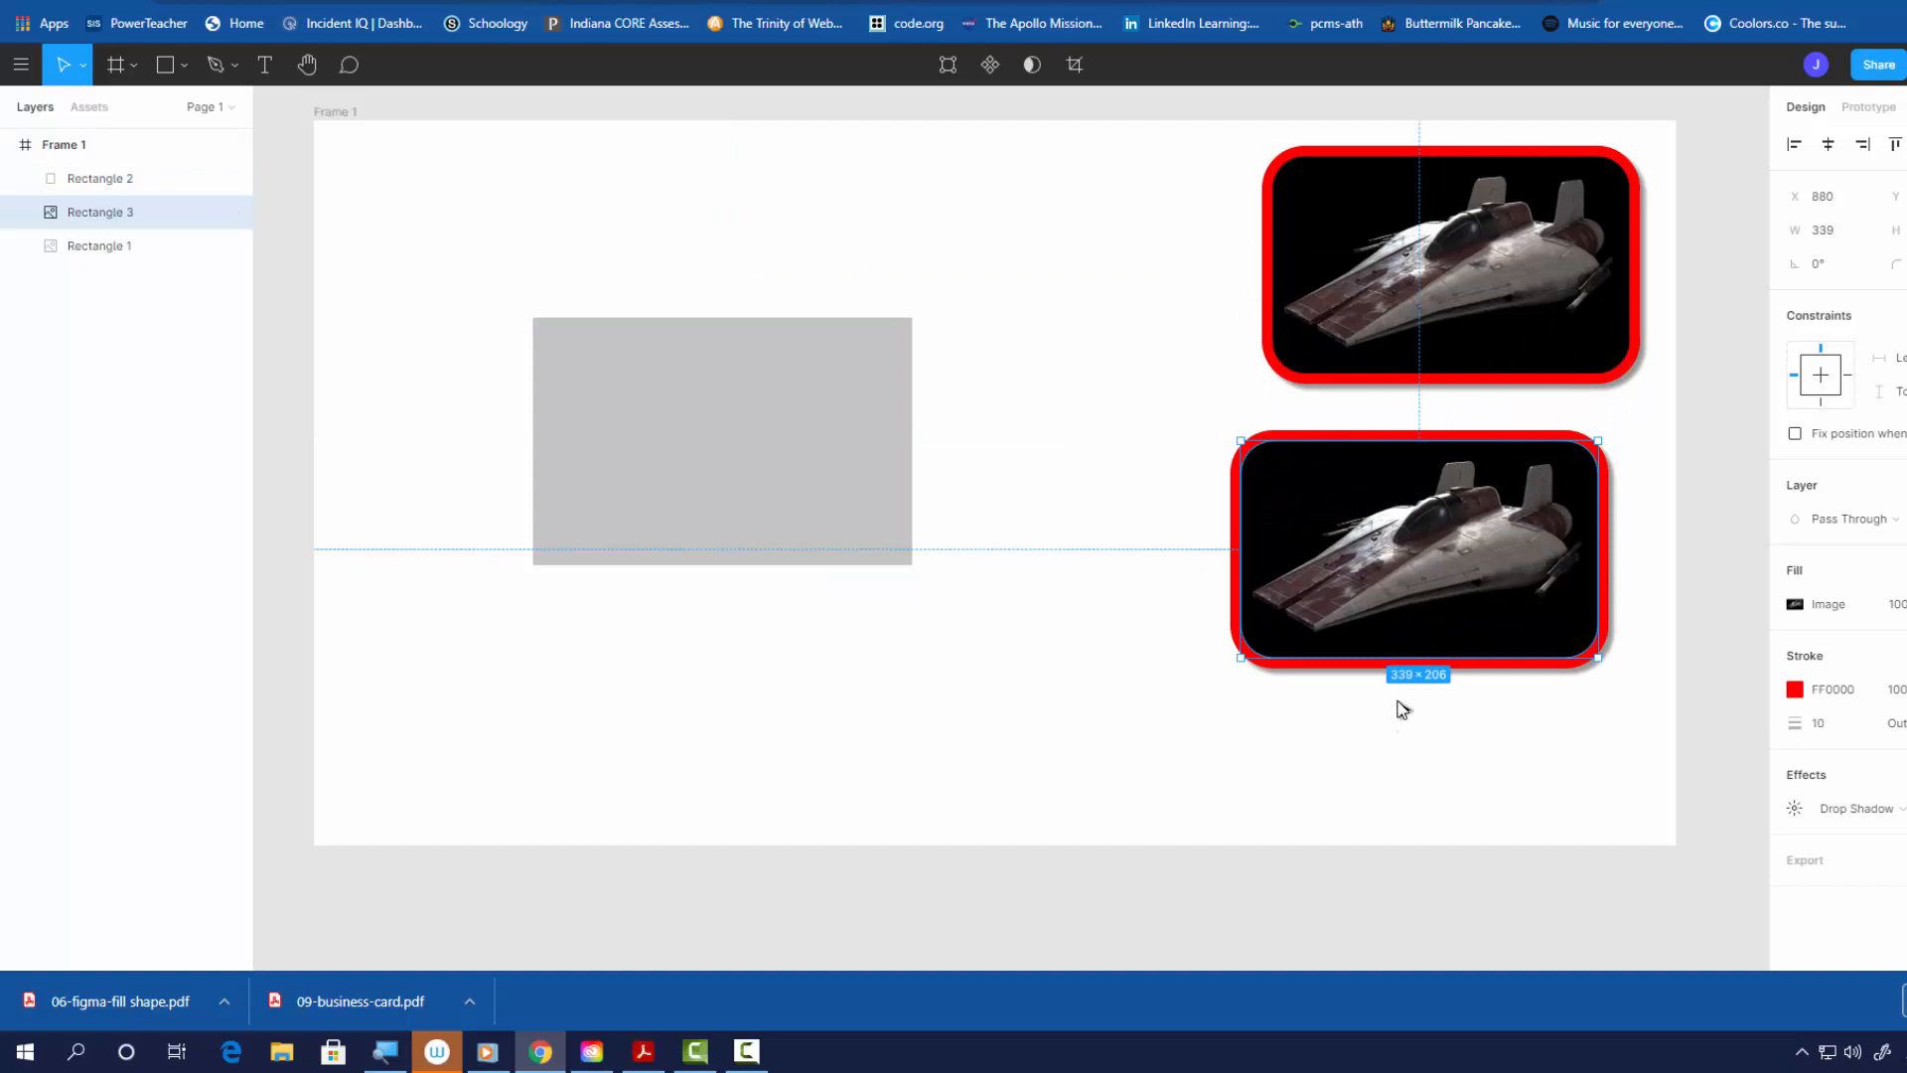
pyautogui.press('Delete')
# - Round the grey rectangle's corners to a radius of about 36 and move it to the frame's upper-left corner
pyautogui.moveTo(715, 493); pyautogui.dragTo(791, 531)
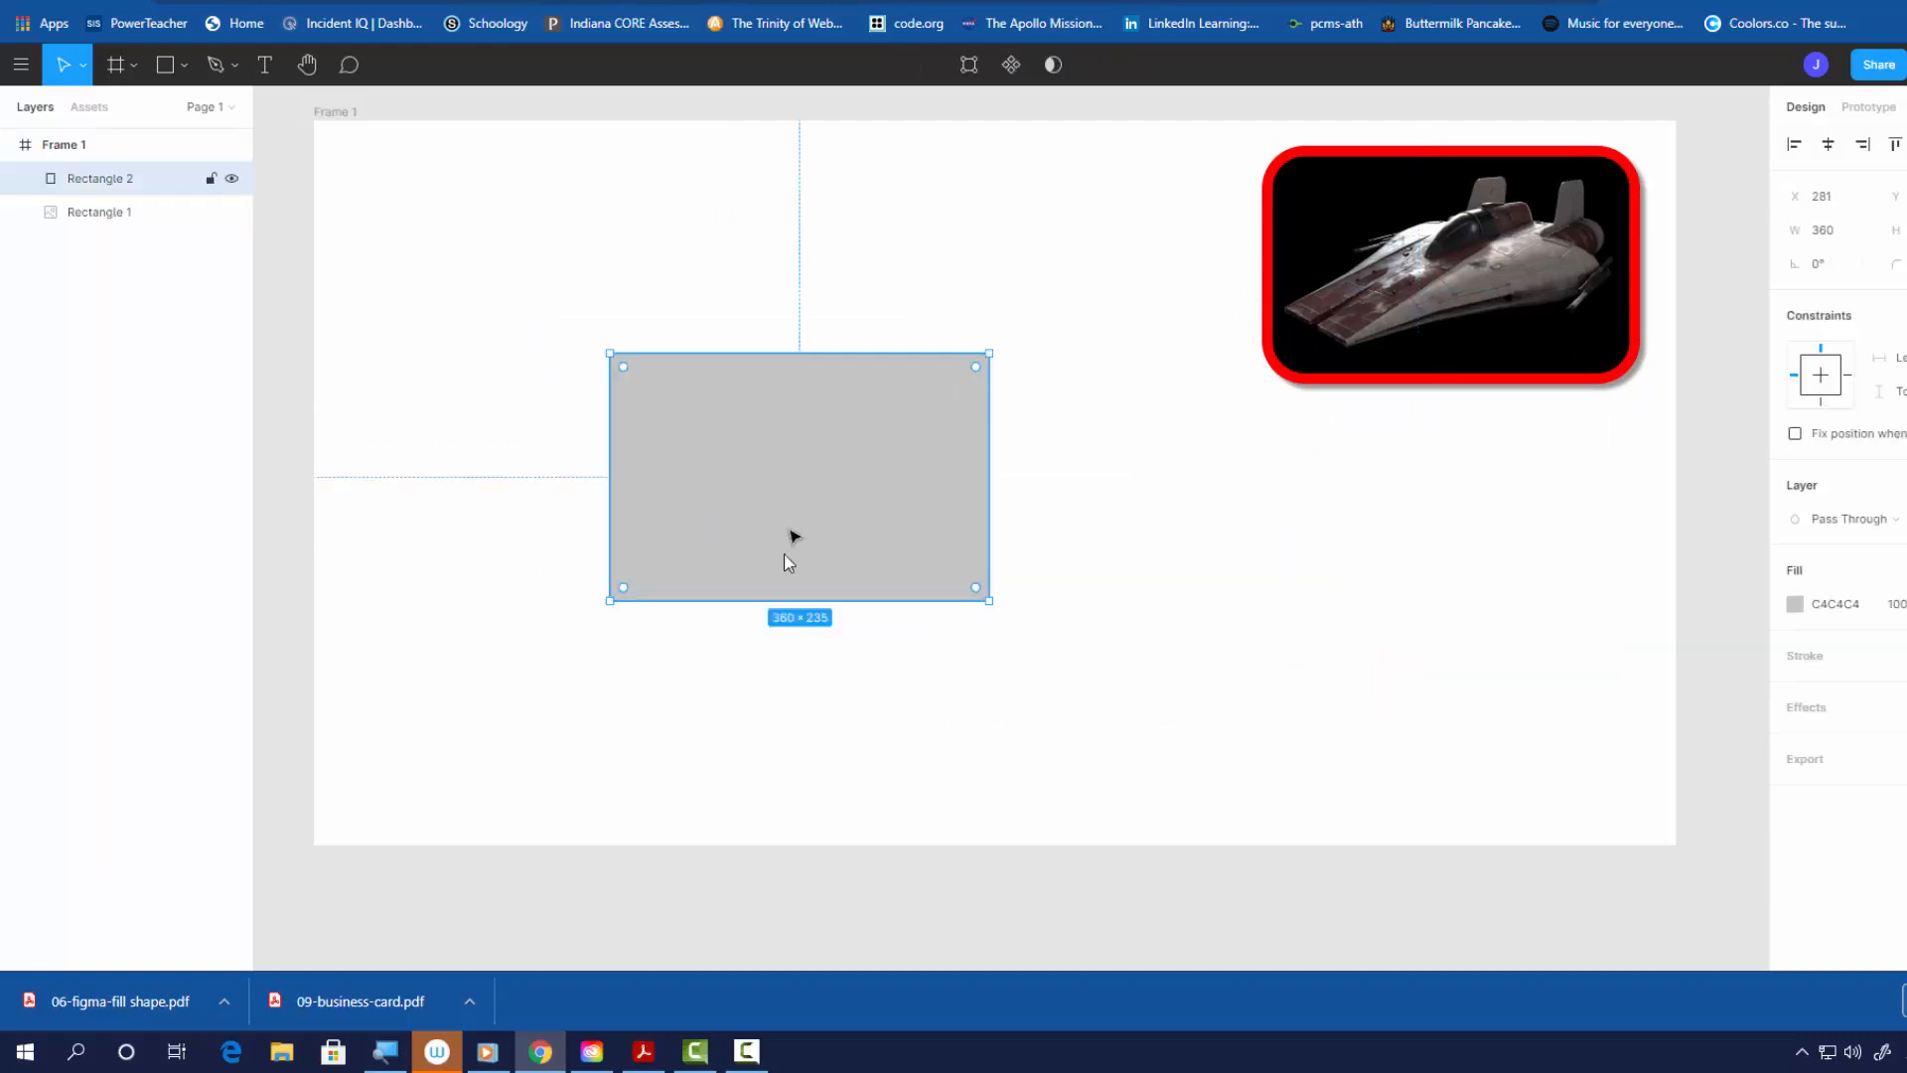
pyautogui.moveTo(980, 379); pyautogui.dragTo(1520, 532)
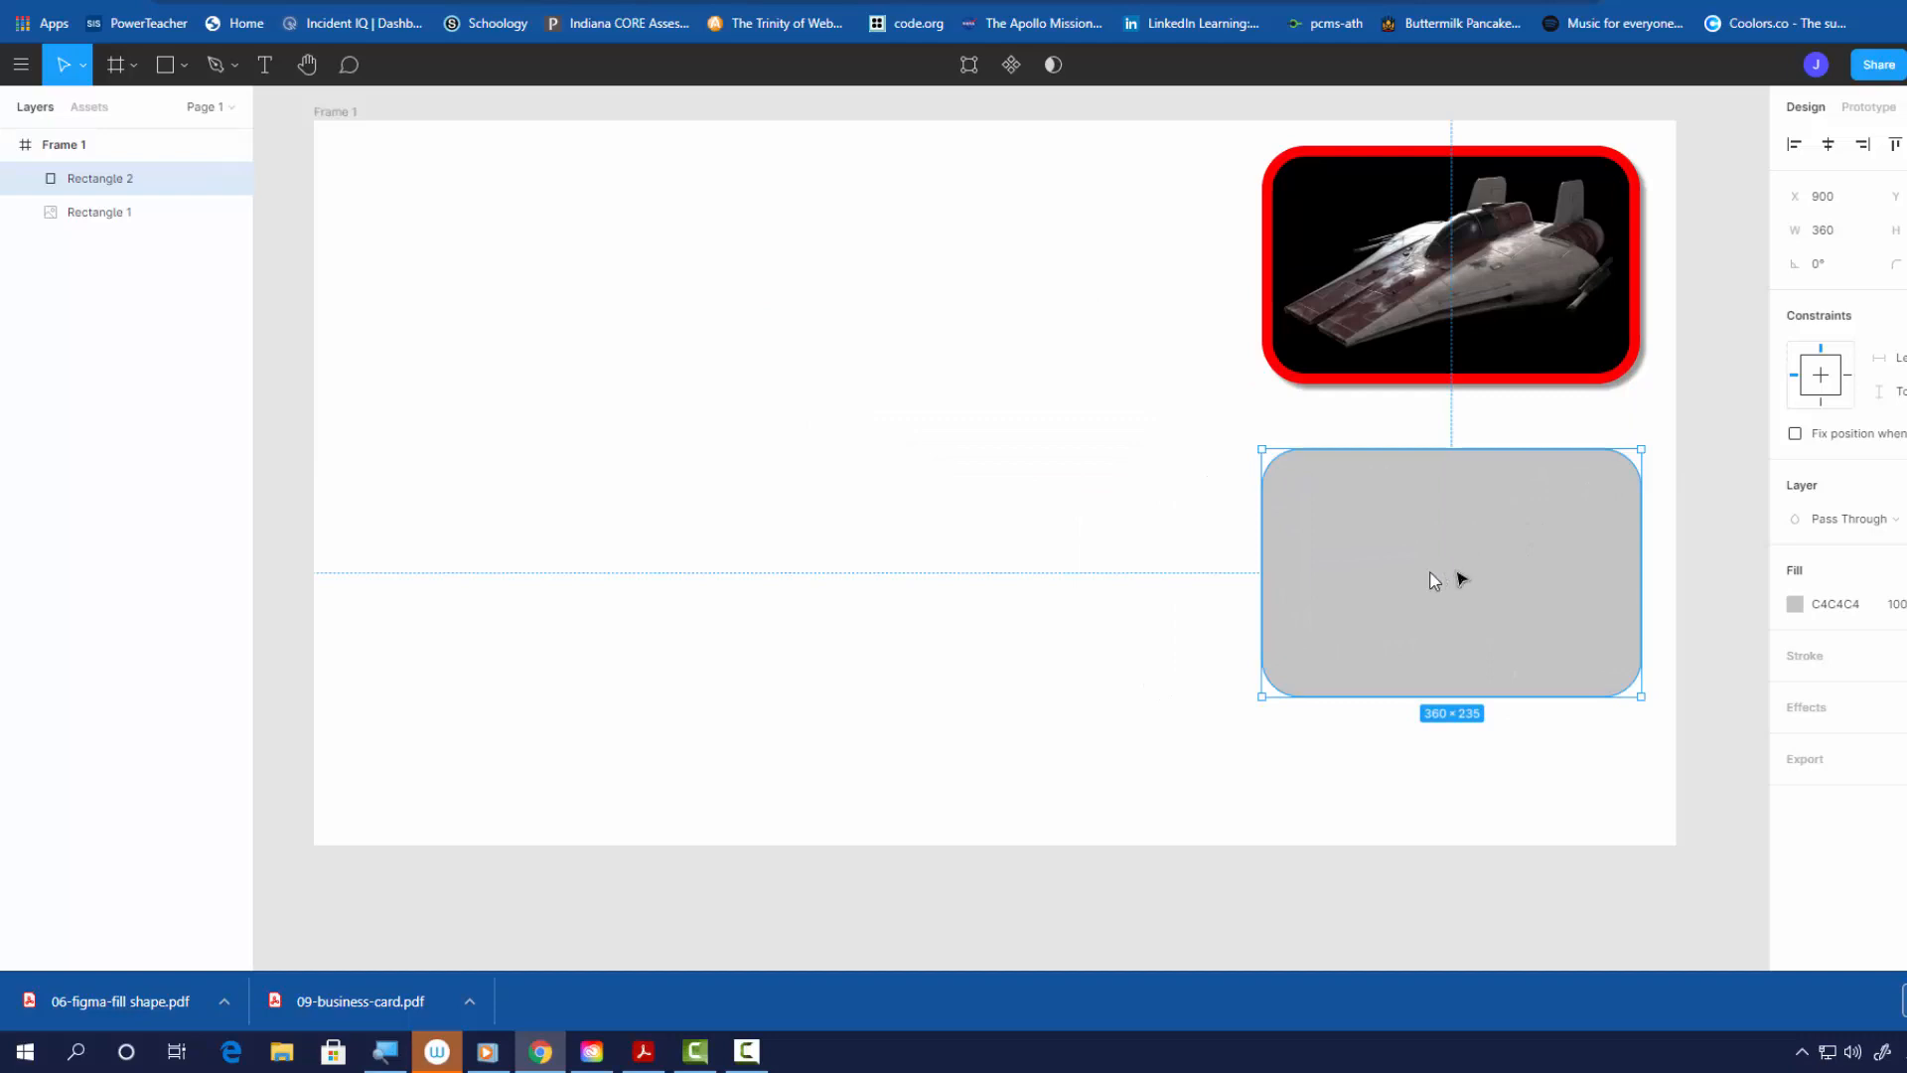
pyautogui.moveTo(1458, 579); pyautogui.dragTo(518, 289)
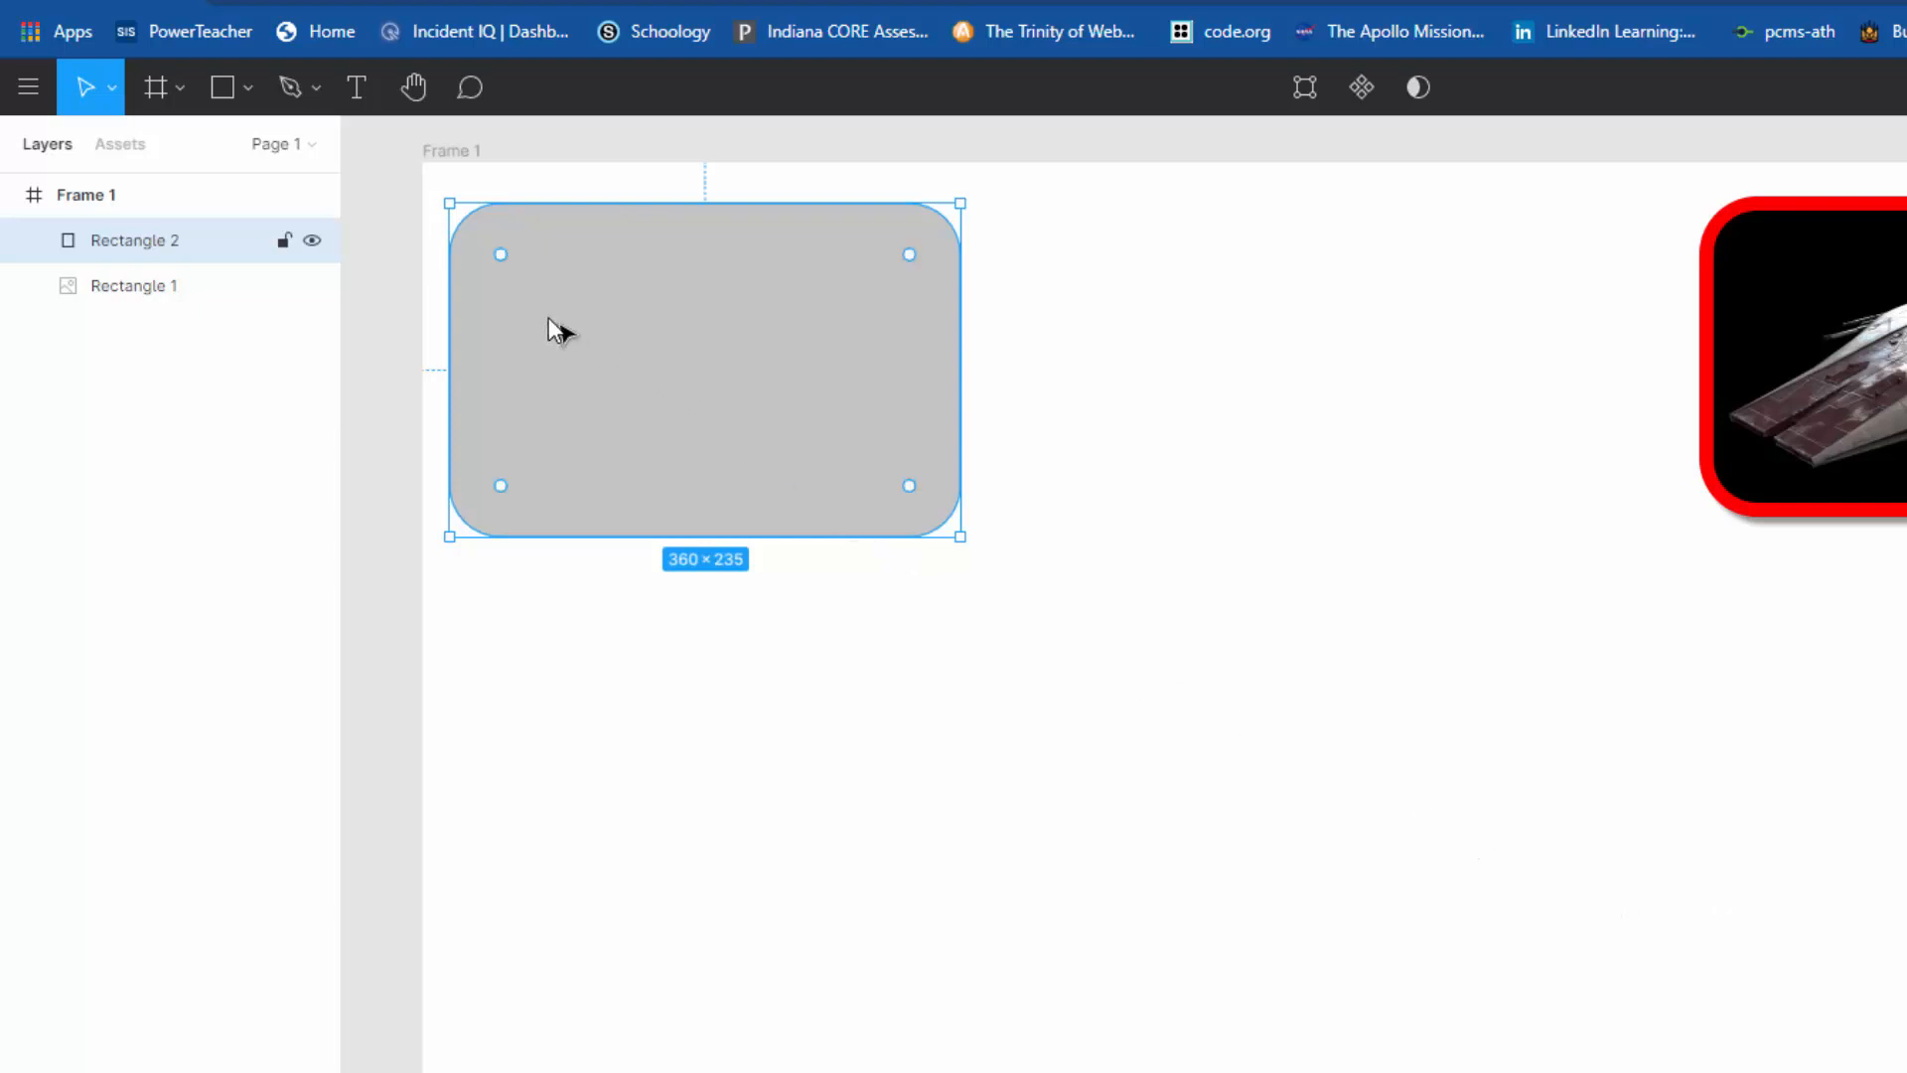
# - Fill the rounded grey rectangle with BWing.jpg using Place Image
pyautogui.click(248, 88)
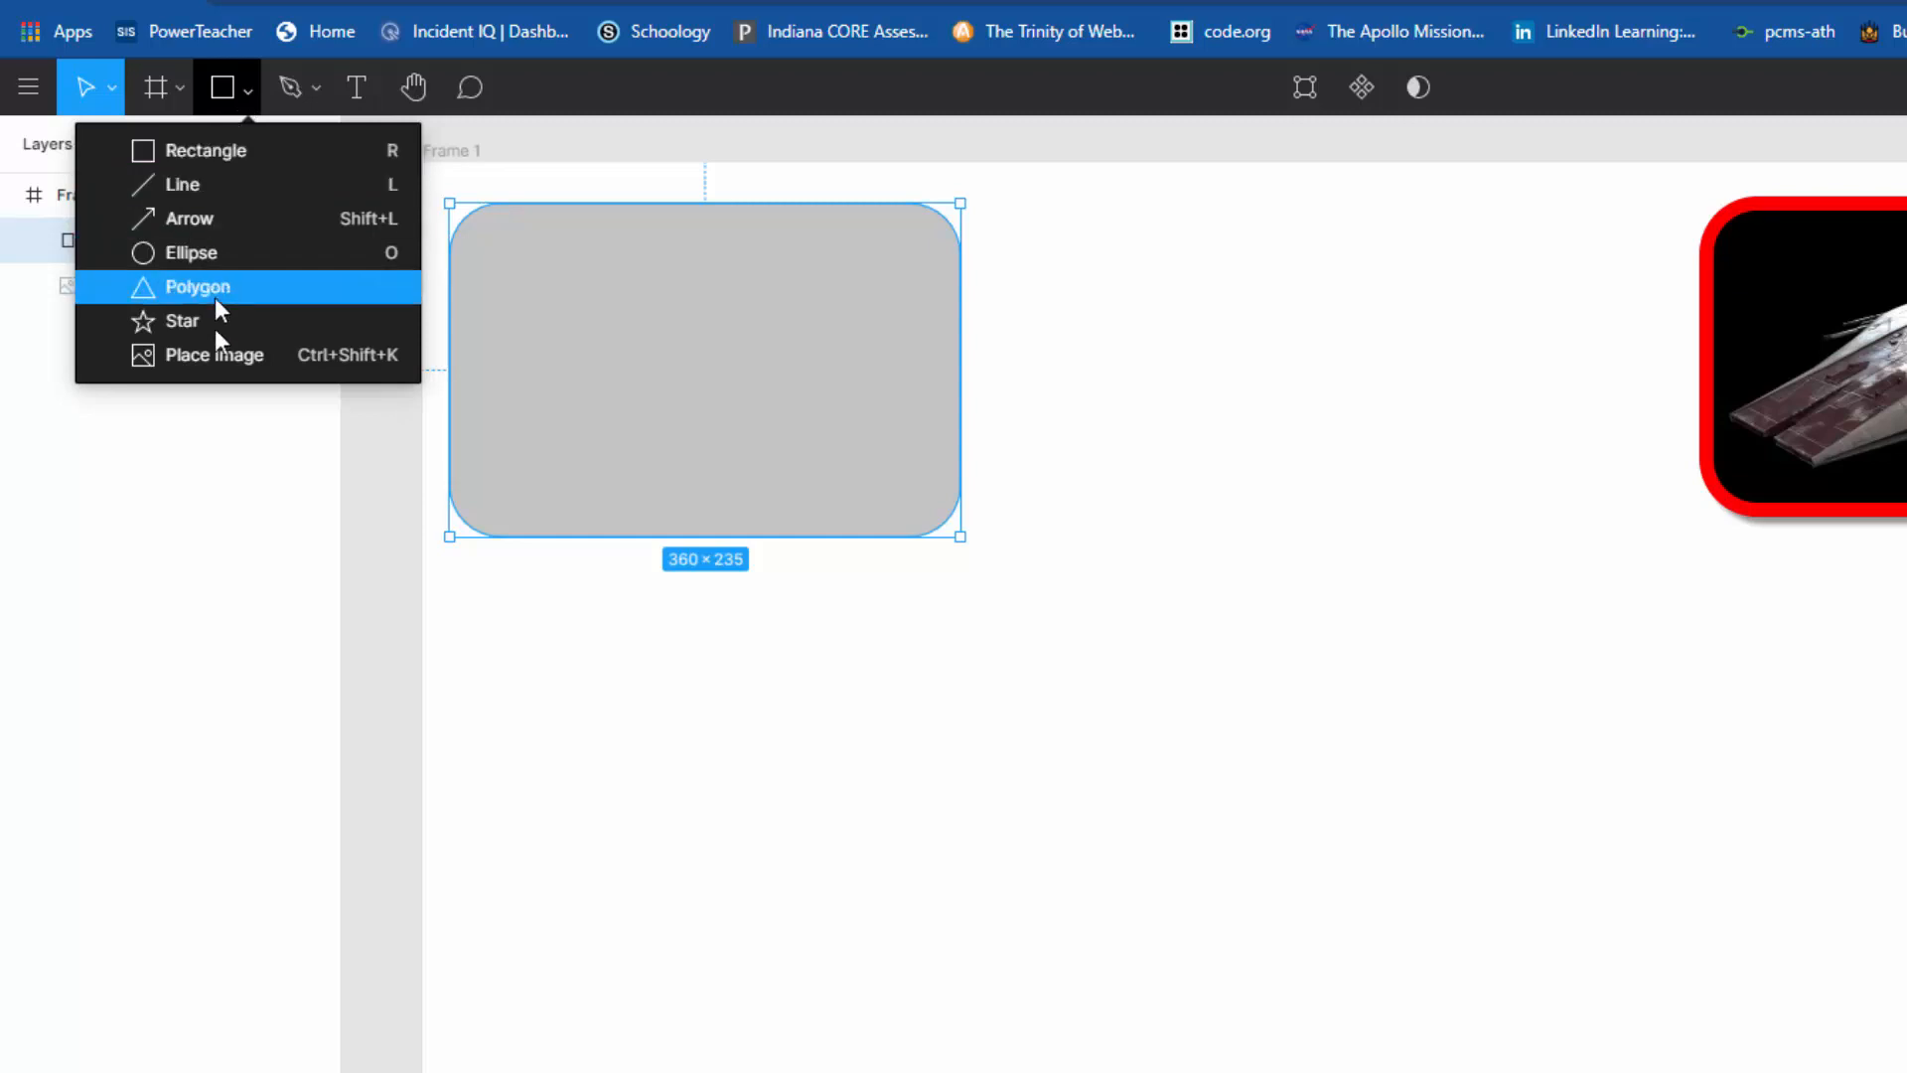
pyautogui.click(214, 356)
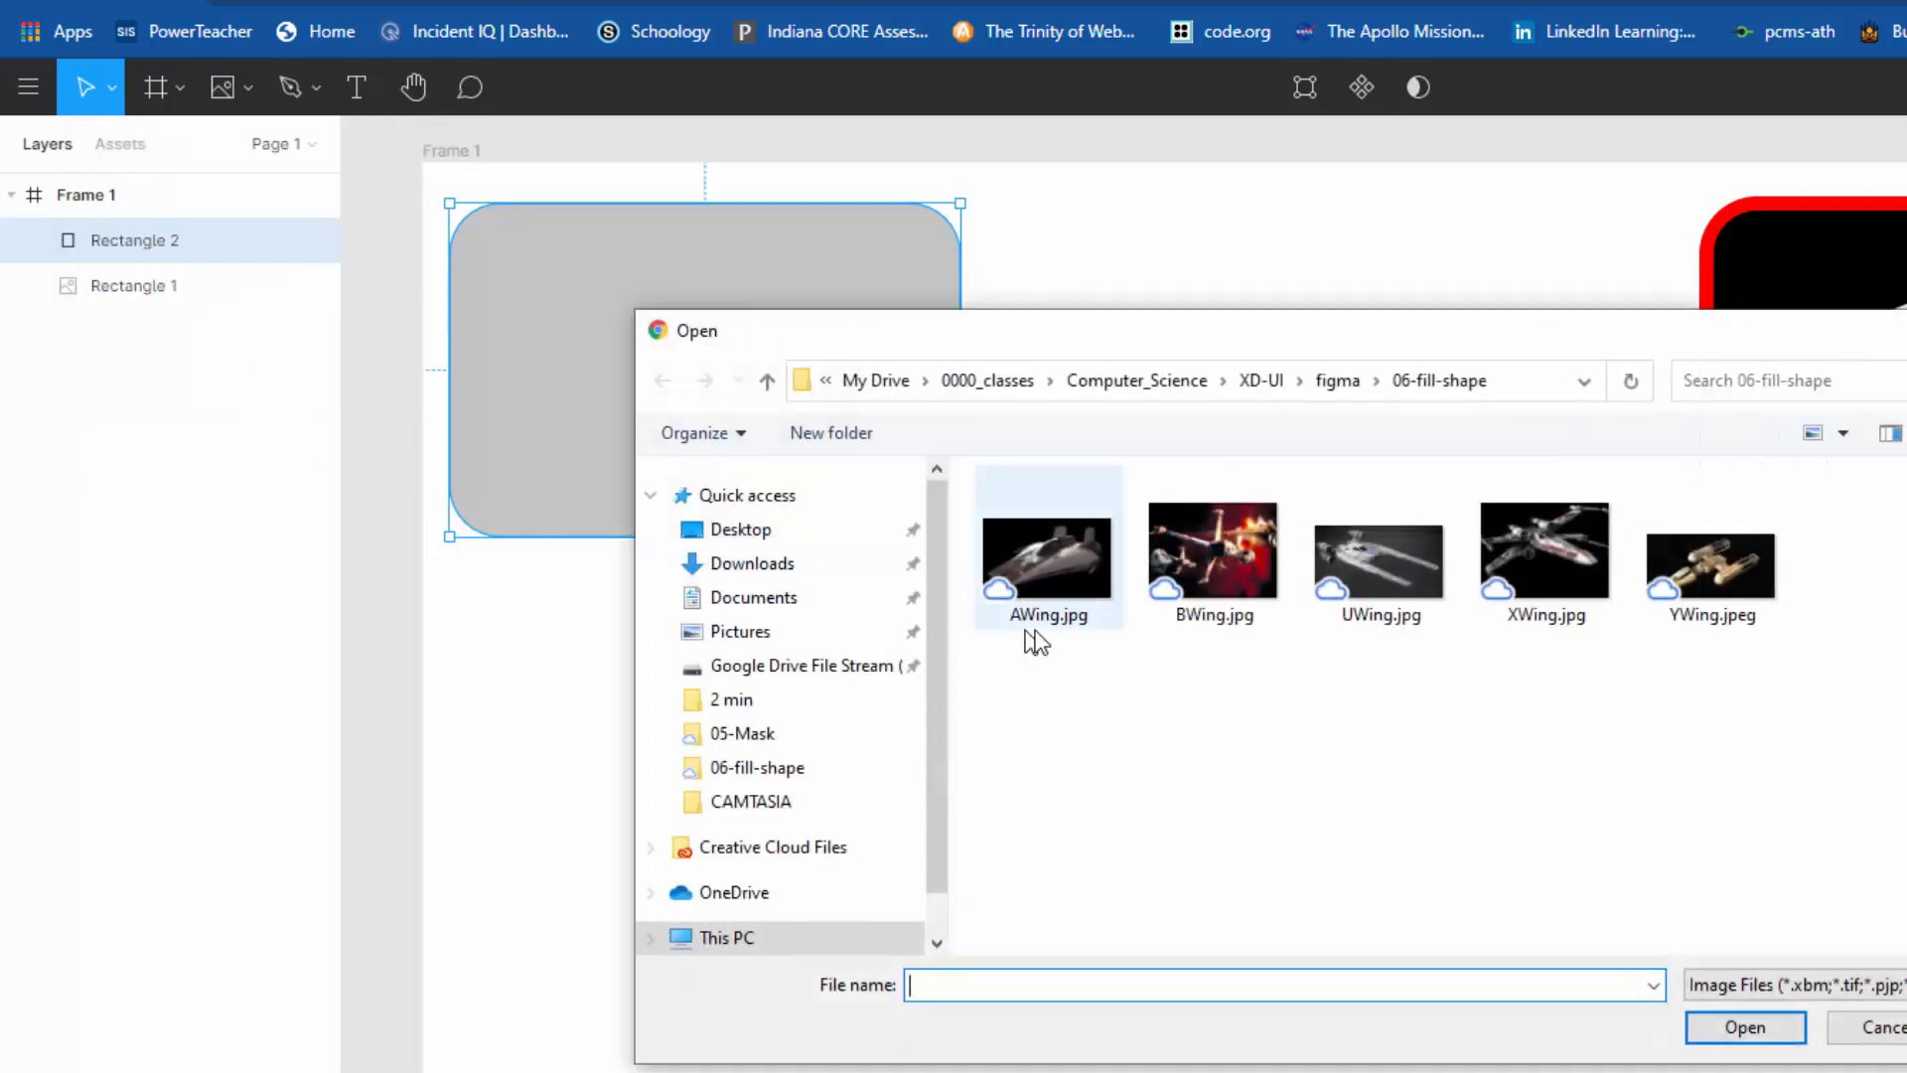
pyautogui.click(1241, 569)
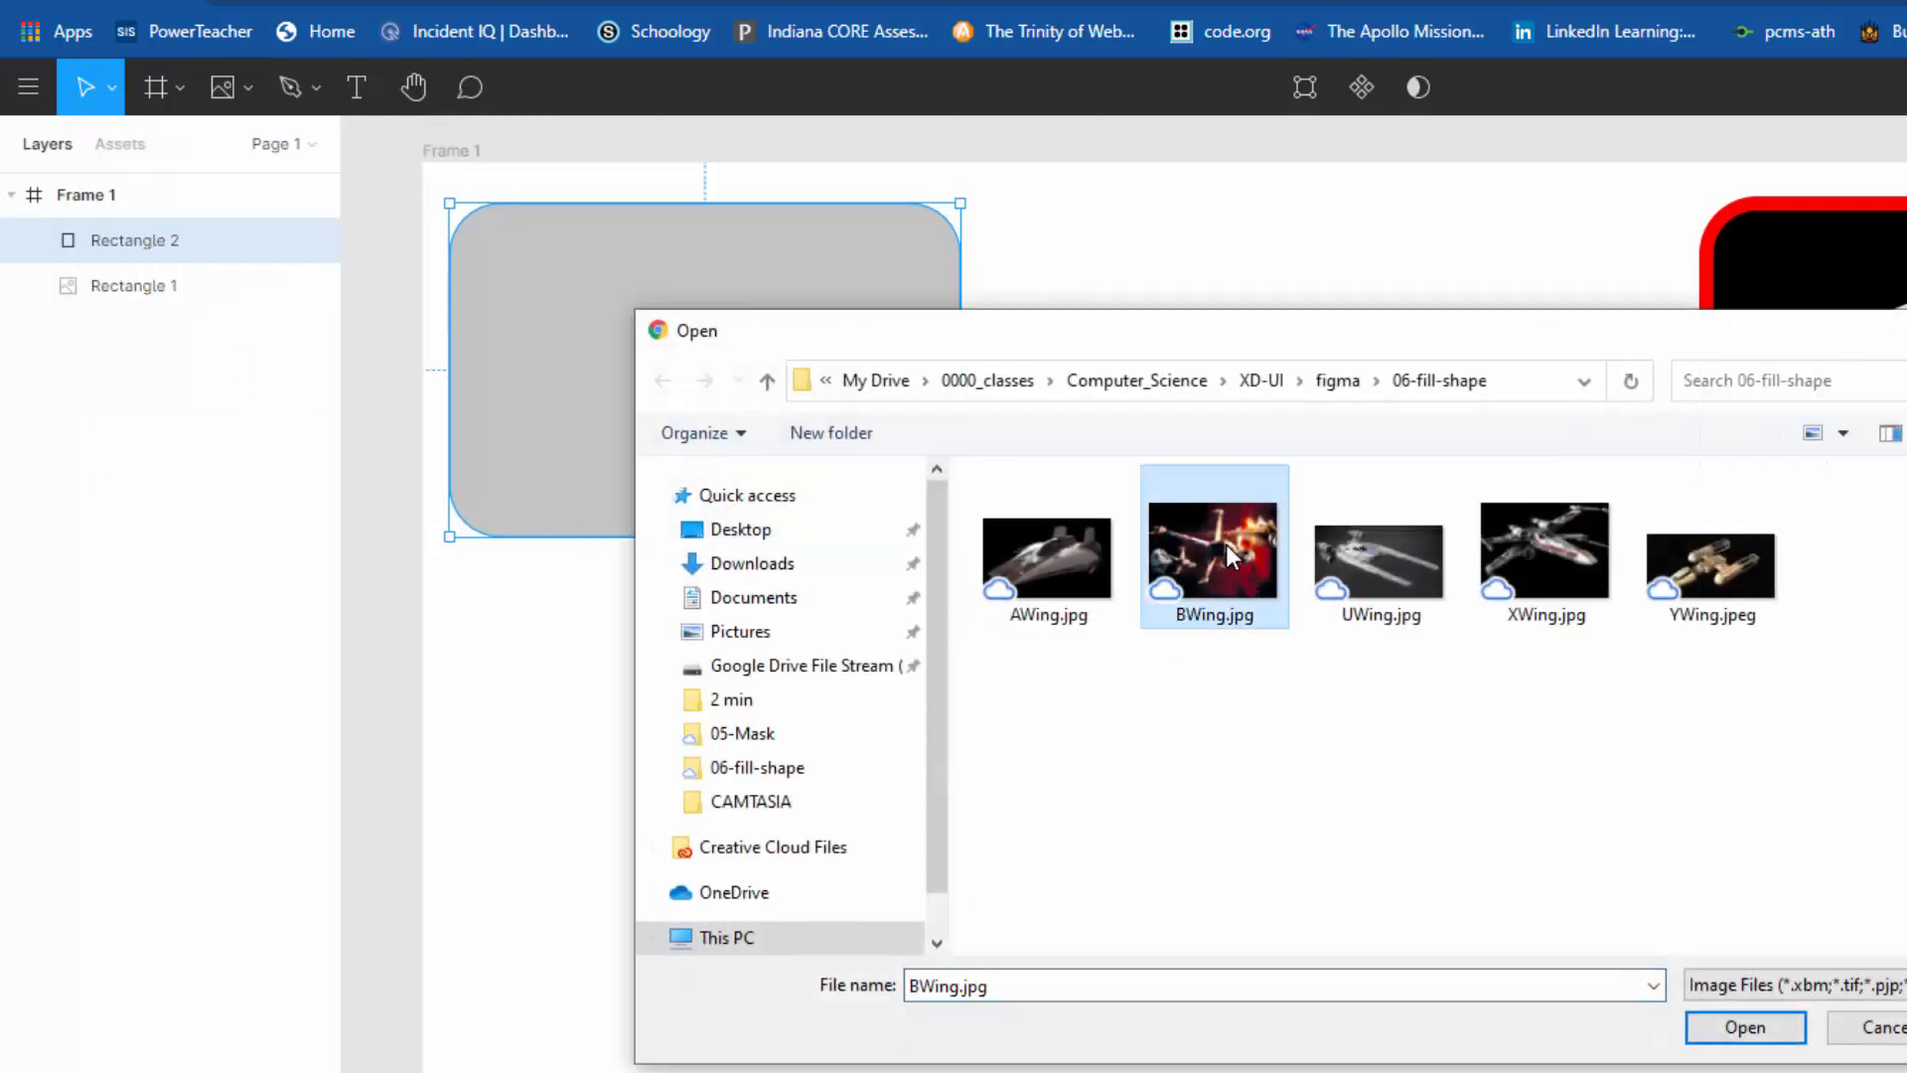
pyautogui.click(1741, 1031)
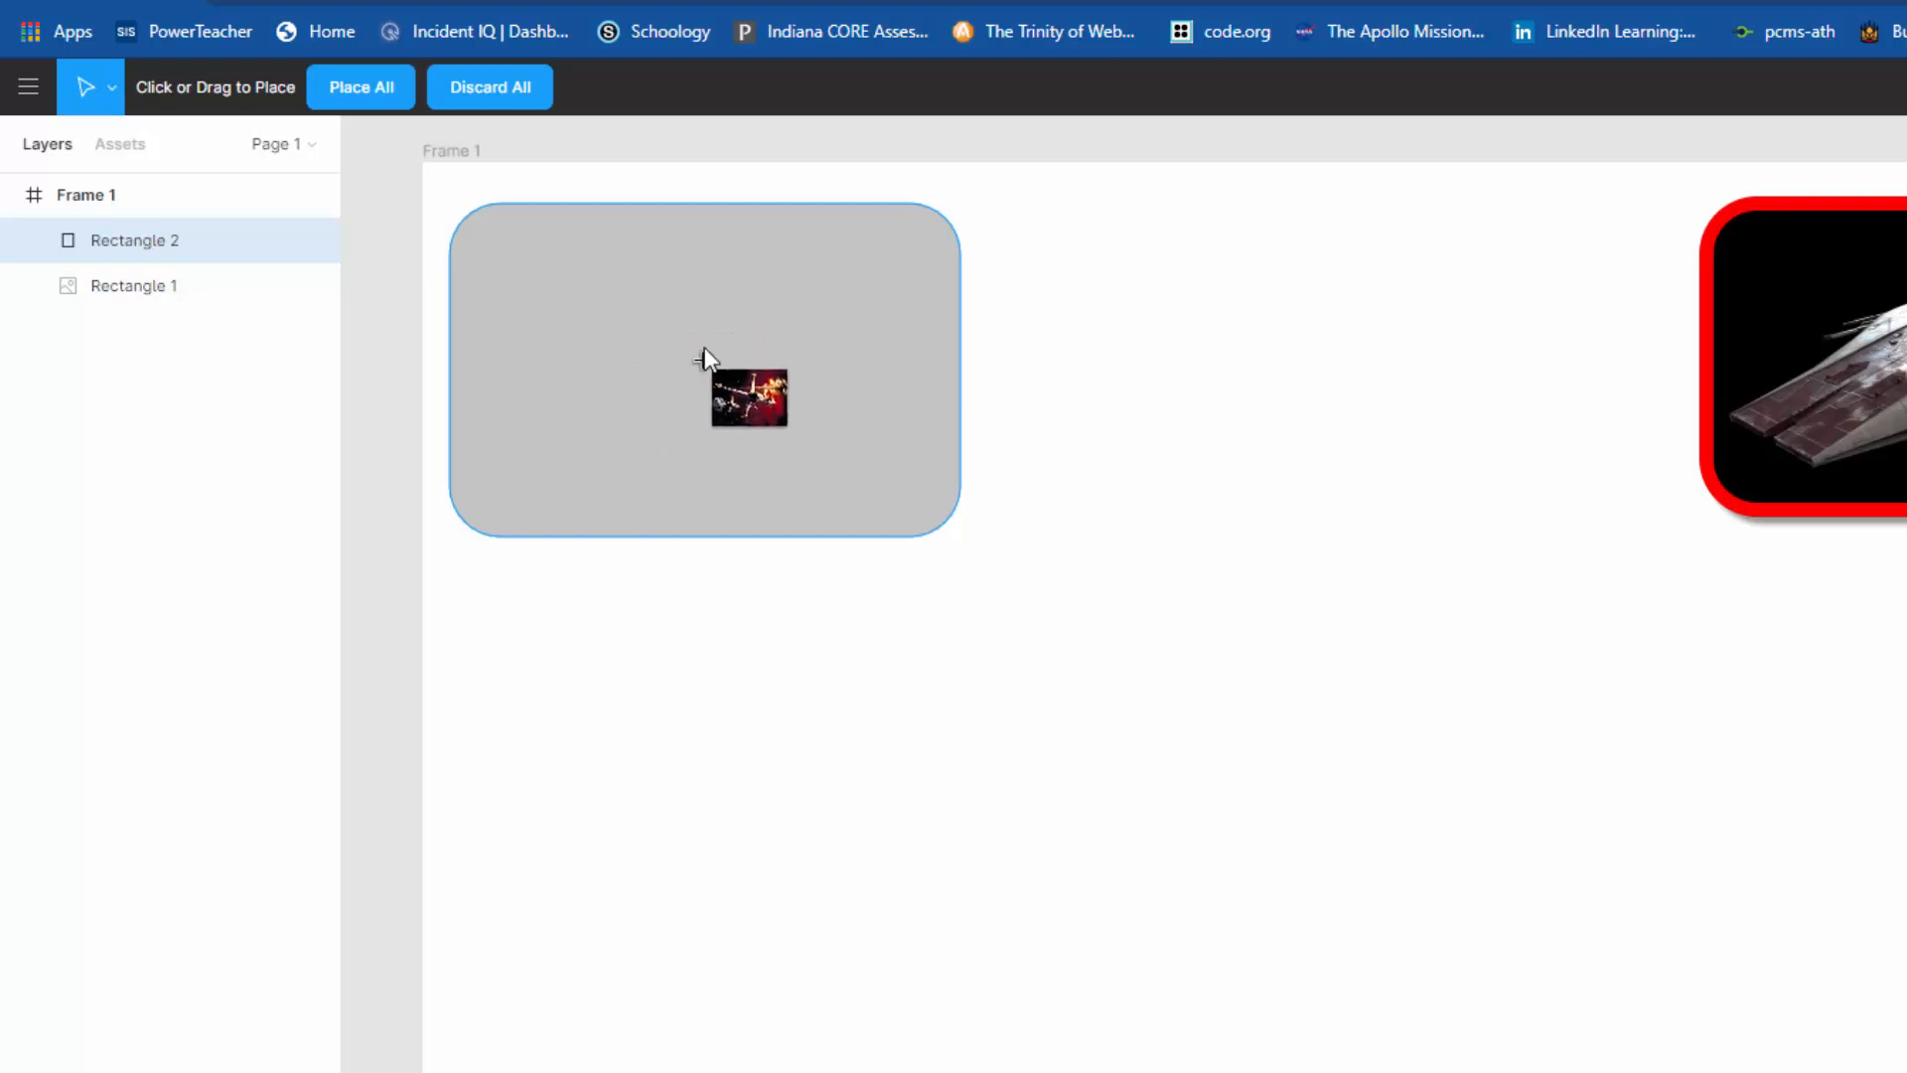
pyautogui.click(660, 312)
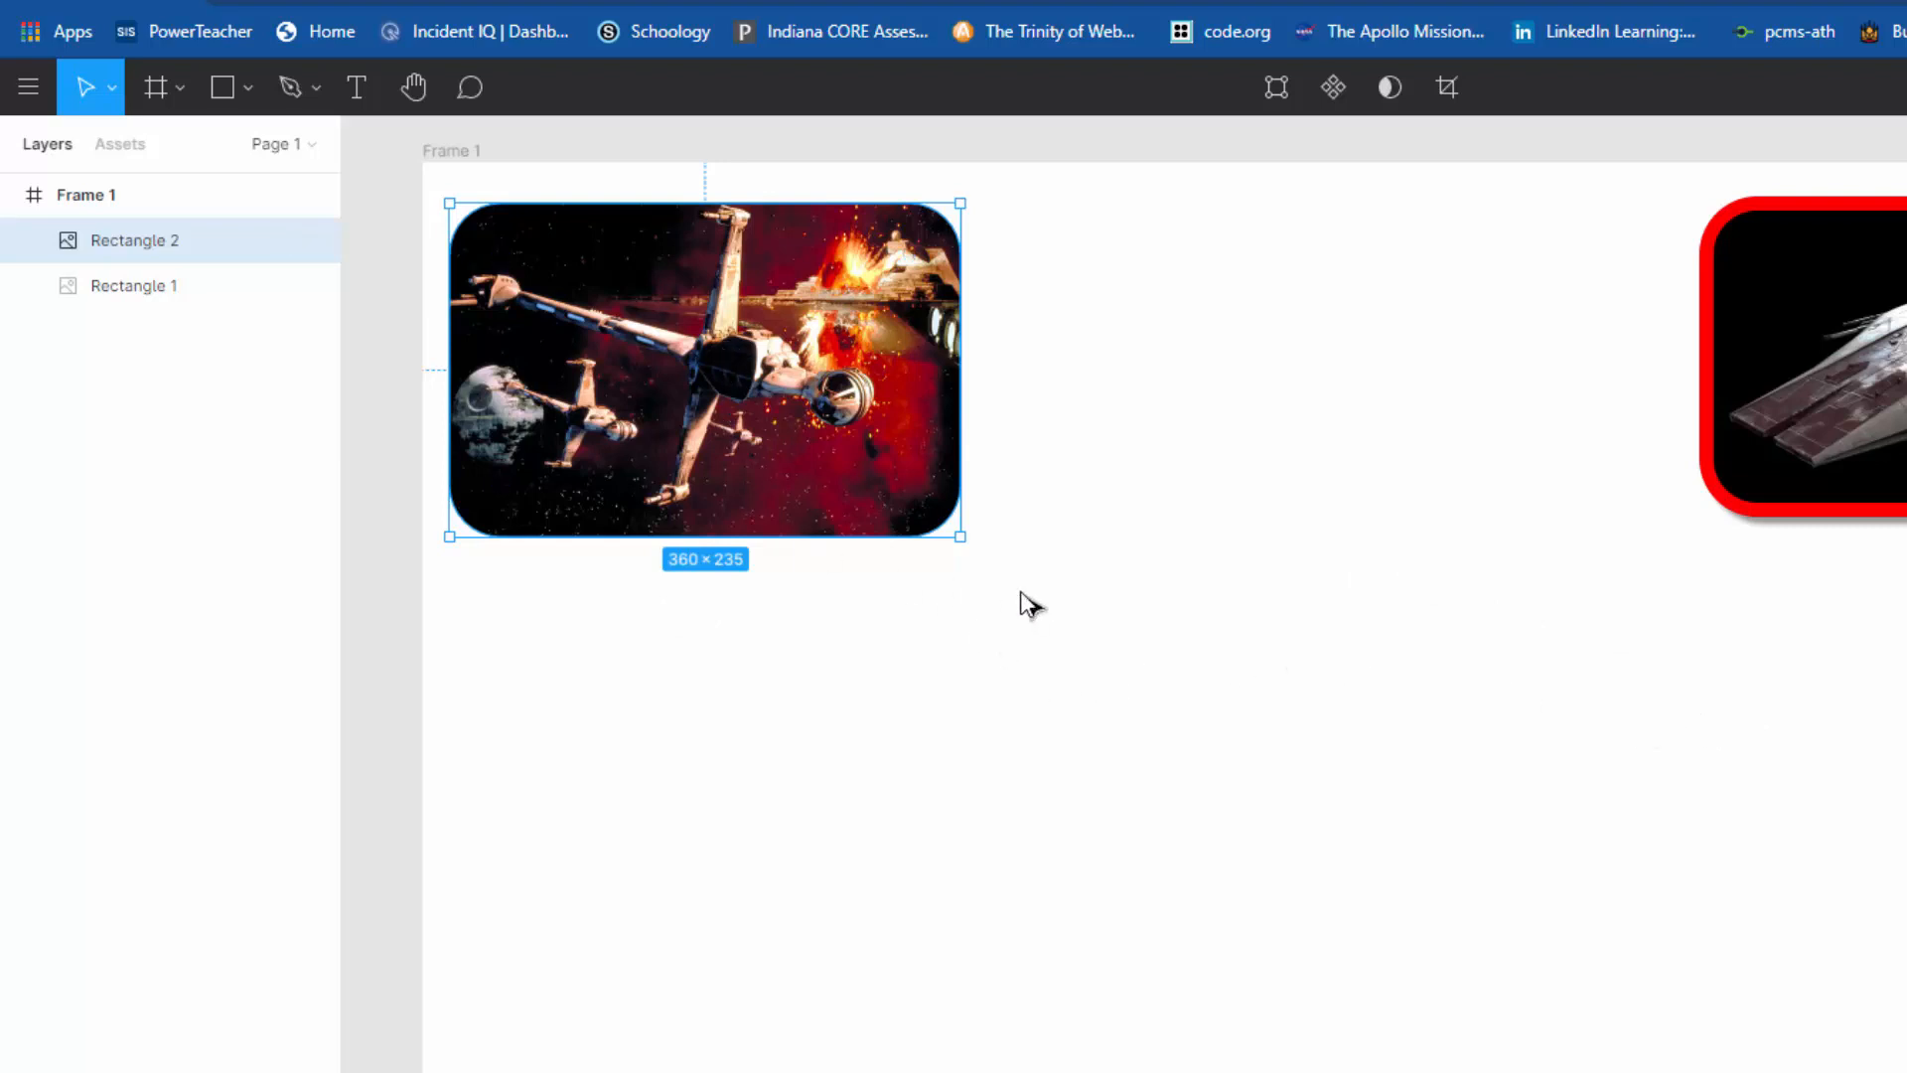
# - Resize the BWing rectangle to about 317 × 211 and move it below the AWing rectangle
pyautogui.moveTo(960, 537); pyautogui.dragTo(905, 504)
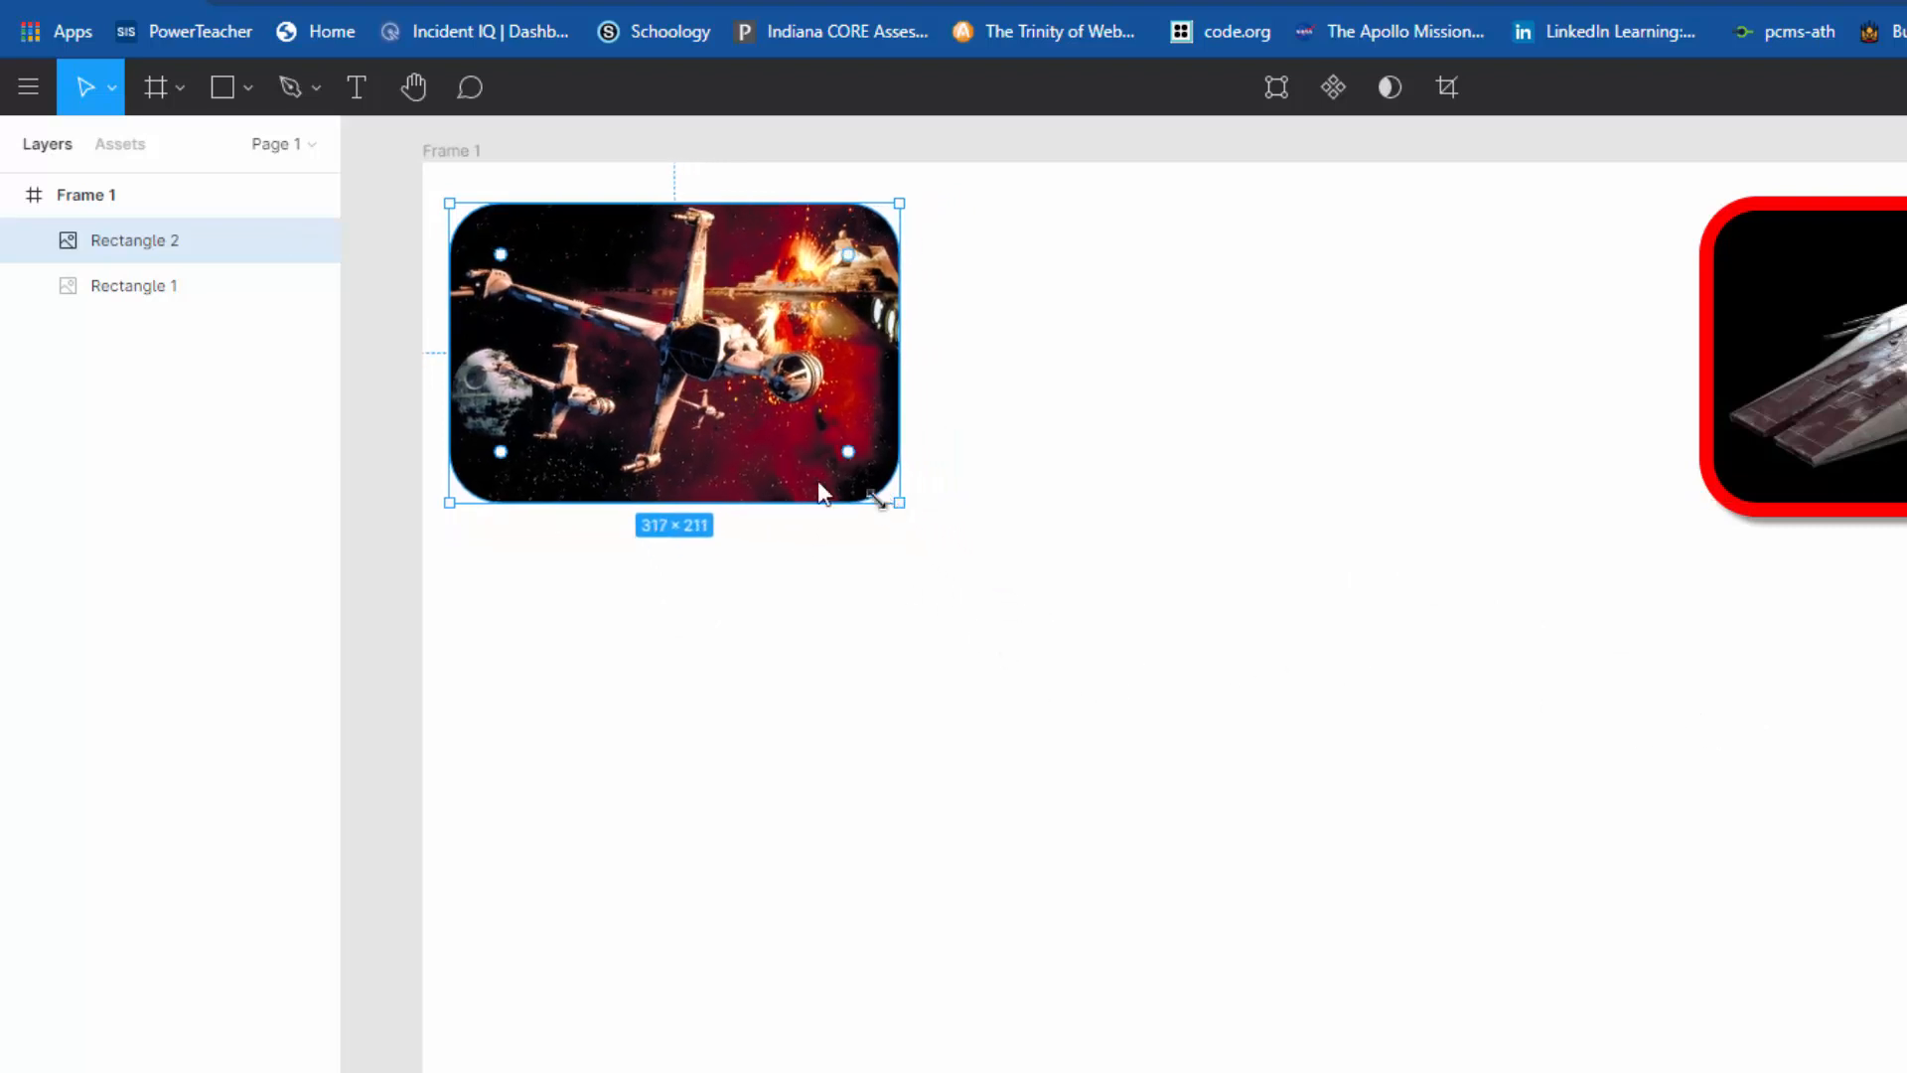
pyautogui.moveTo(802, 453); pyautogui.dragTo(1906, 921)
pyautogui.moveTo(1699, 856); pyautogui.dragTo(1751, 811)
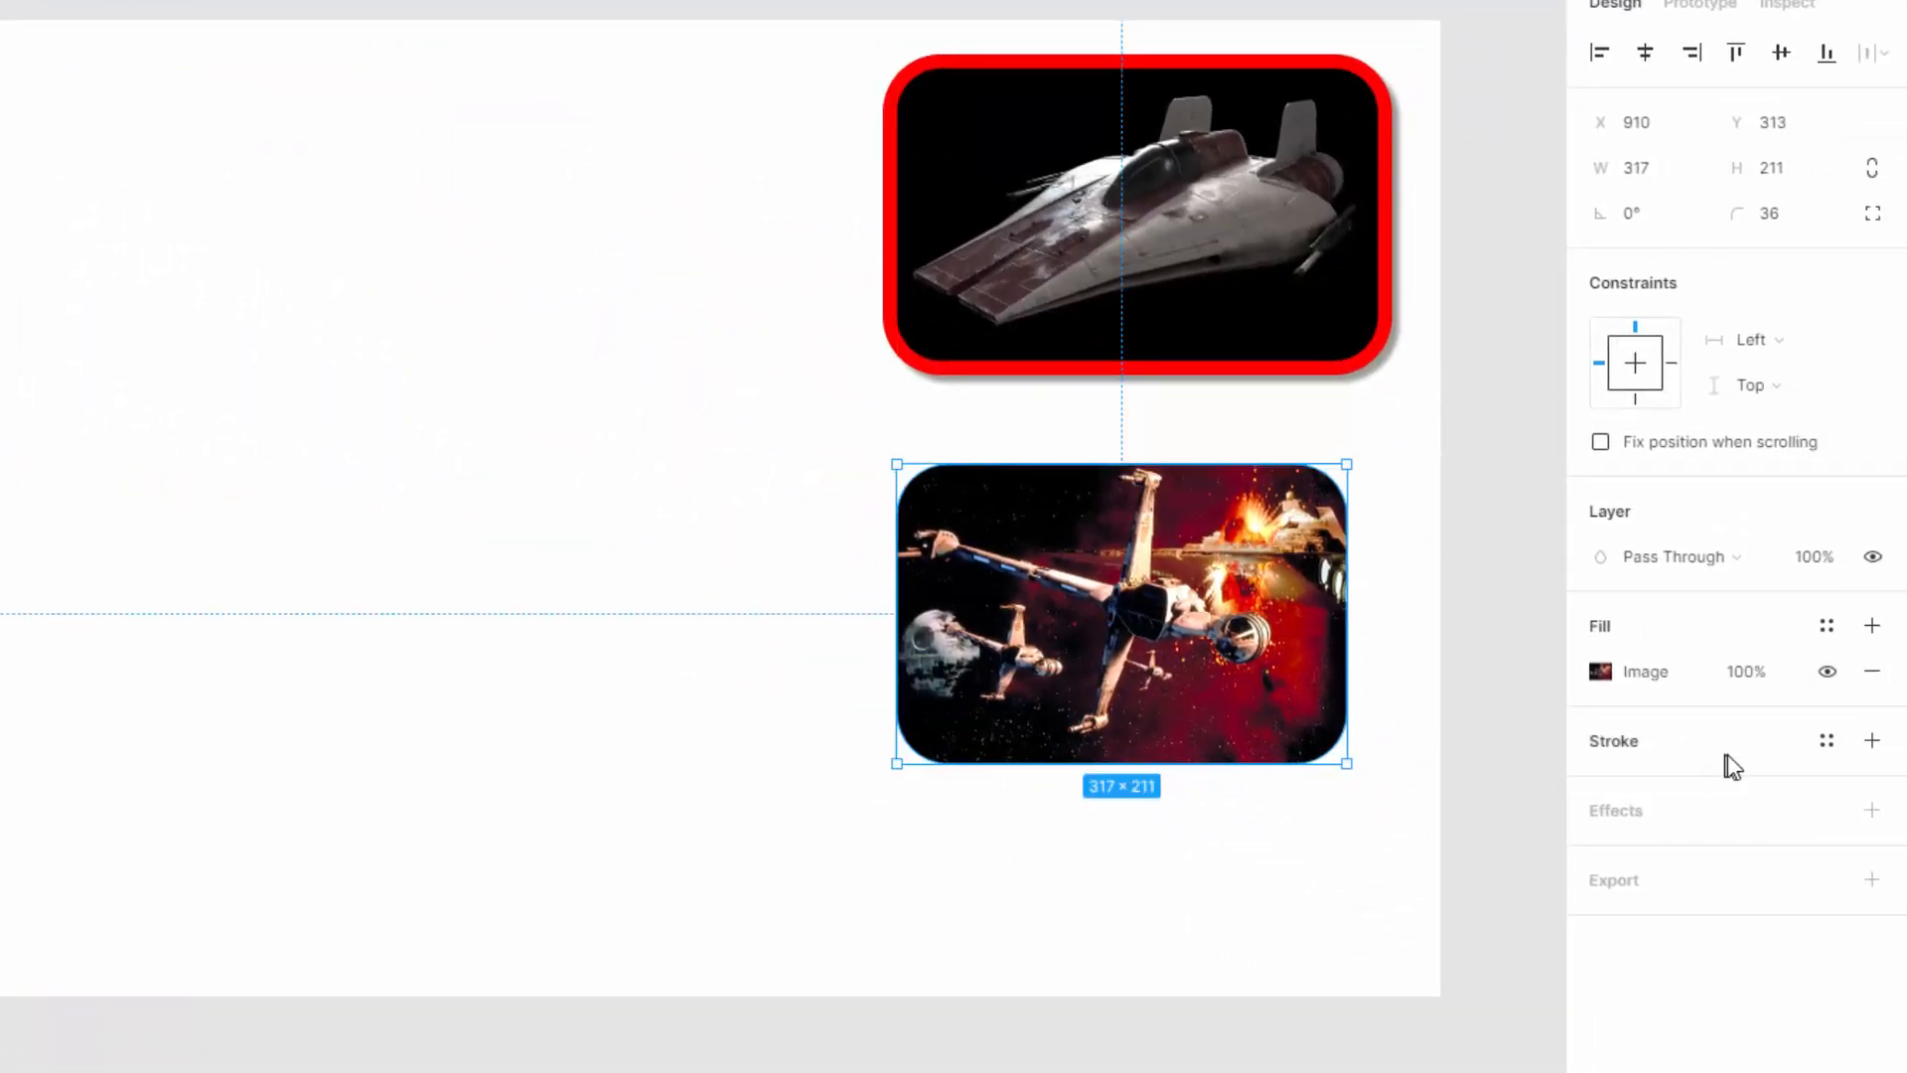
# - Add a red FF0000 stroke to the BWing rectangle with weight 12 and Outside alignment
pyautogui.click(1871, 740)
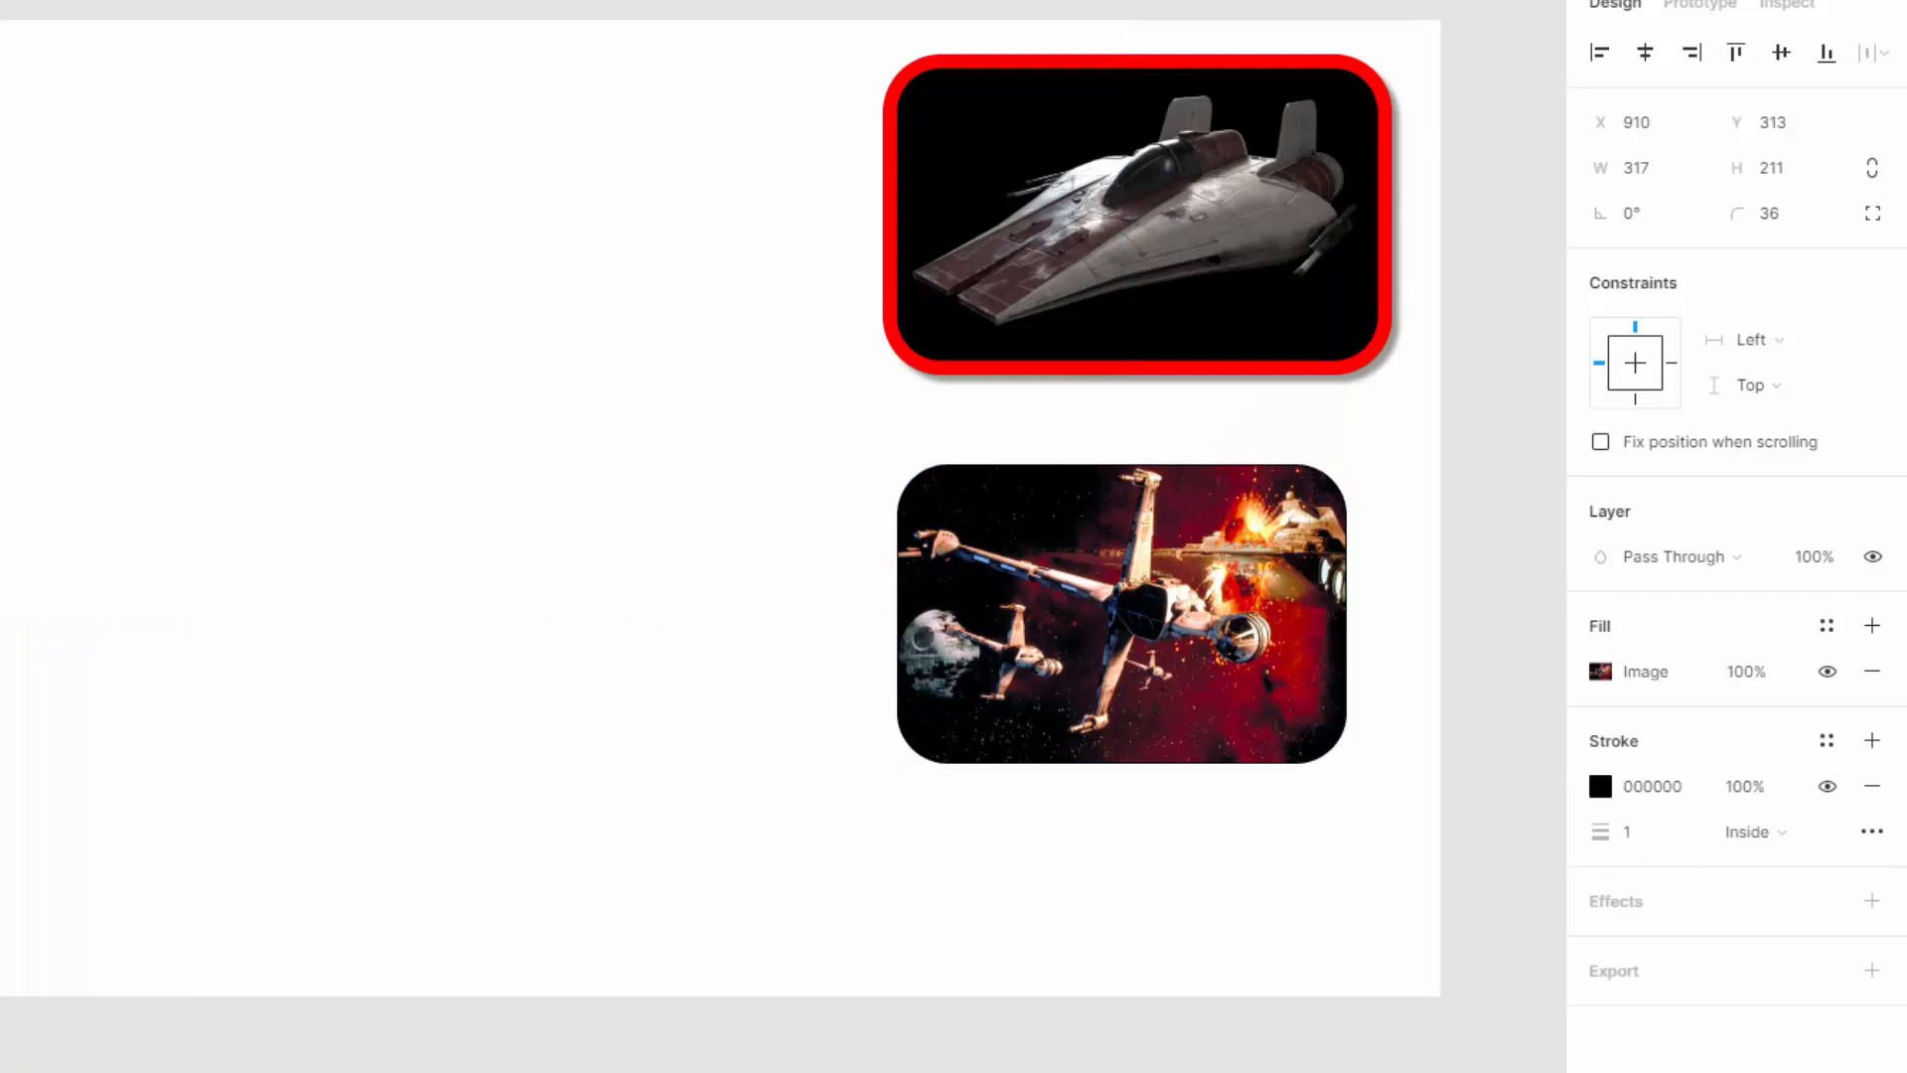
pyautogui.click(1600, 785)
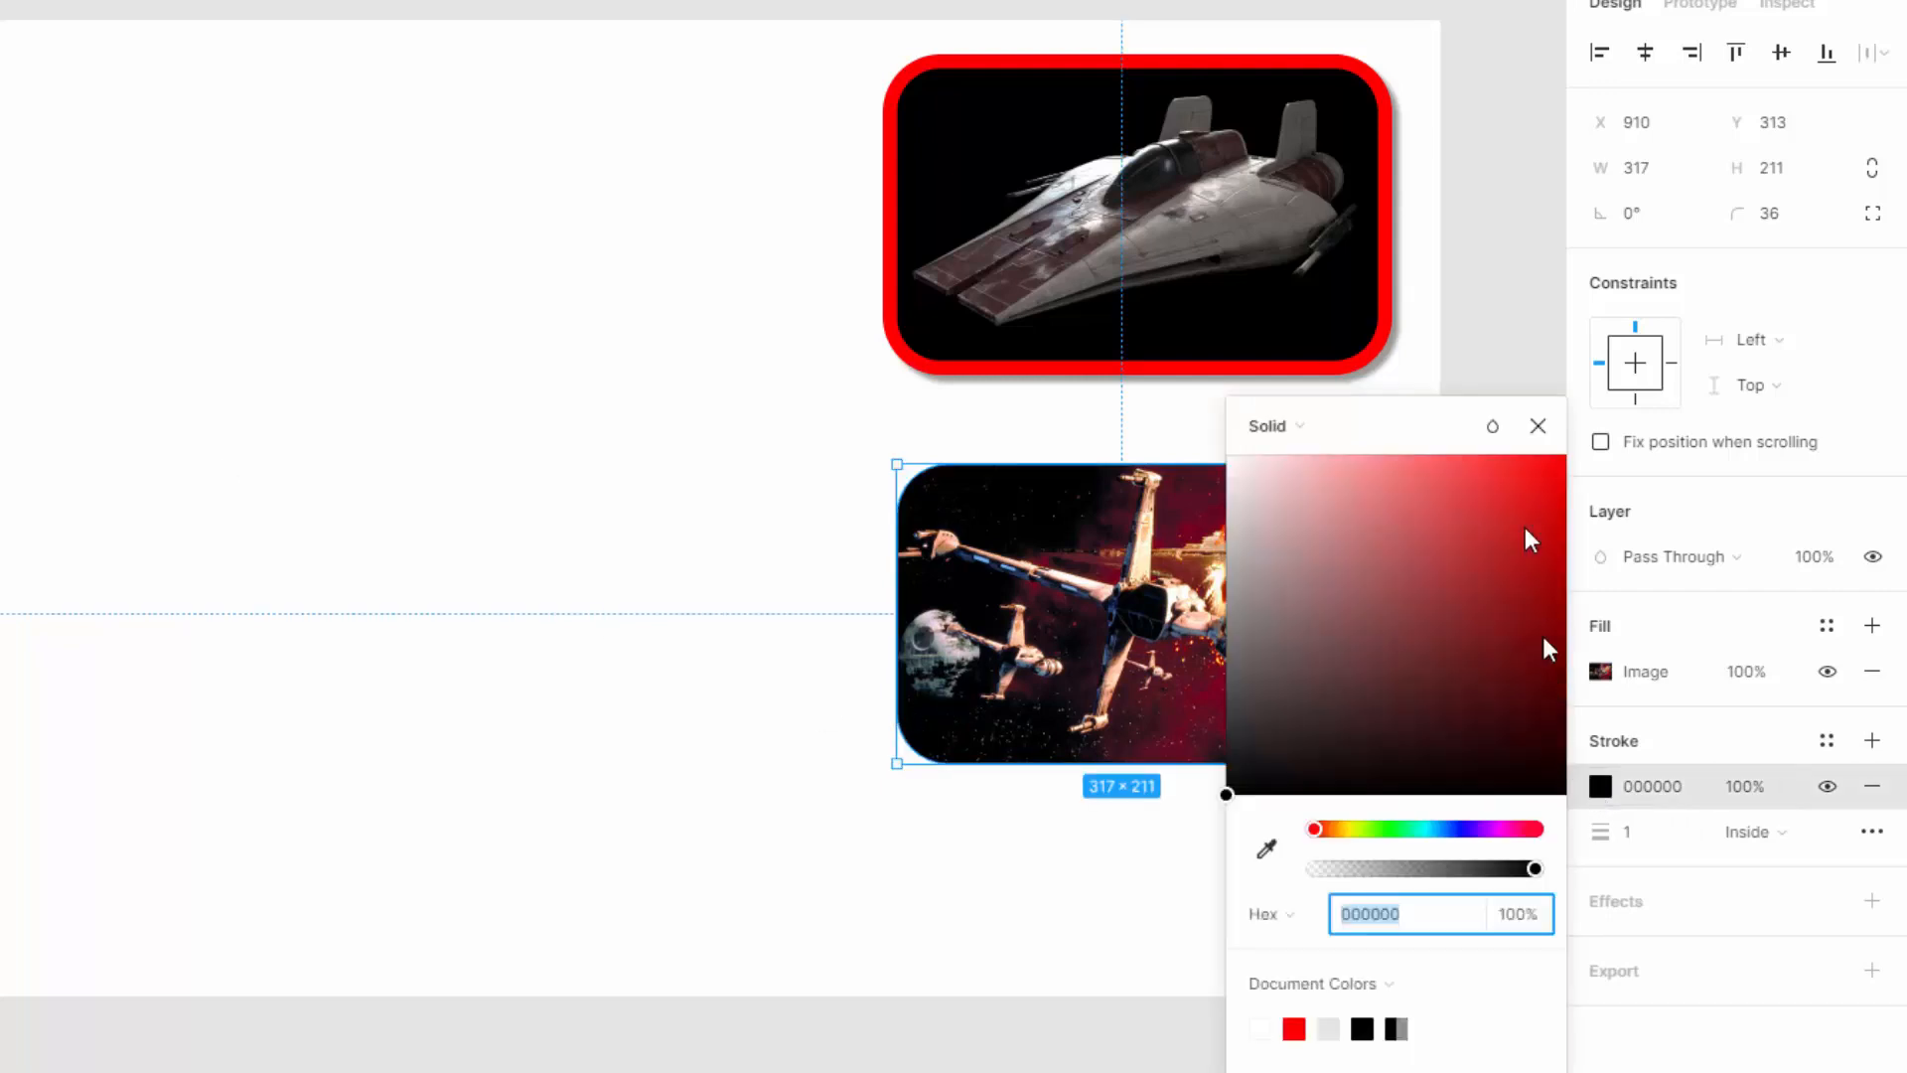
pyautogui.moveTo(1544, 647); pyautogui.dragTo(1588, 443)
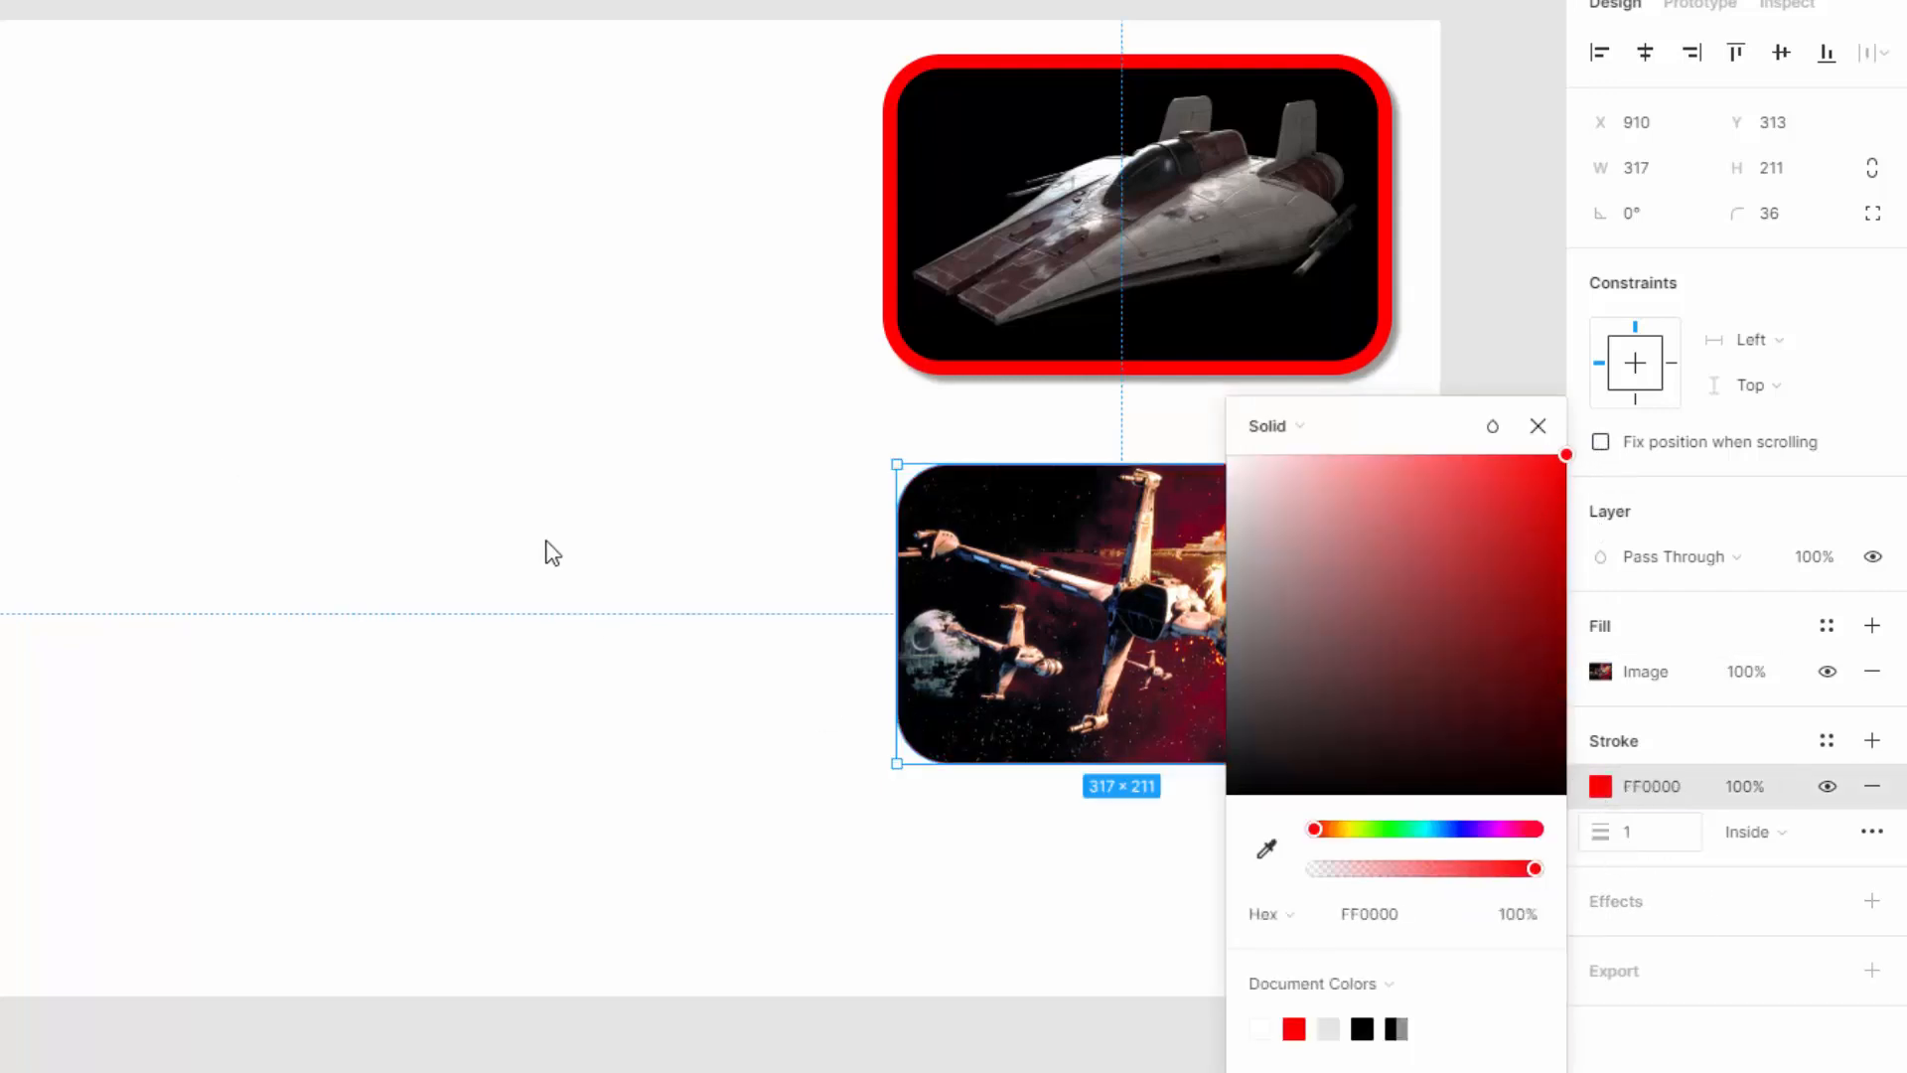
pyautogui.moveTo(1600, 832); pyautogui.dragTo(1640, 840)
pyautogui.click(1784, 832)
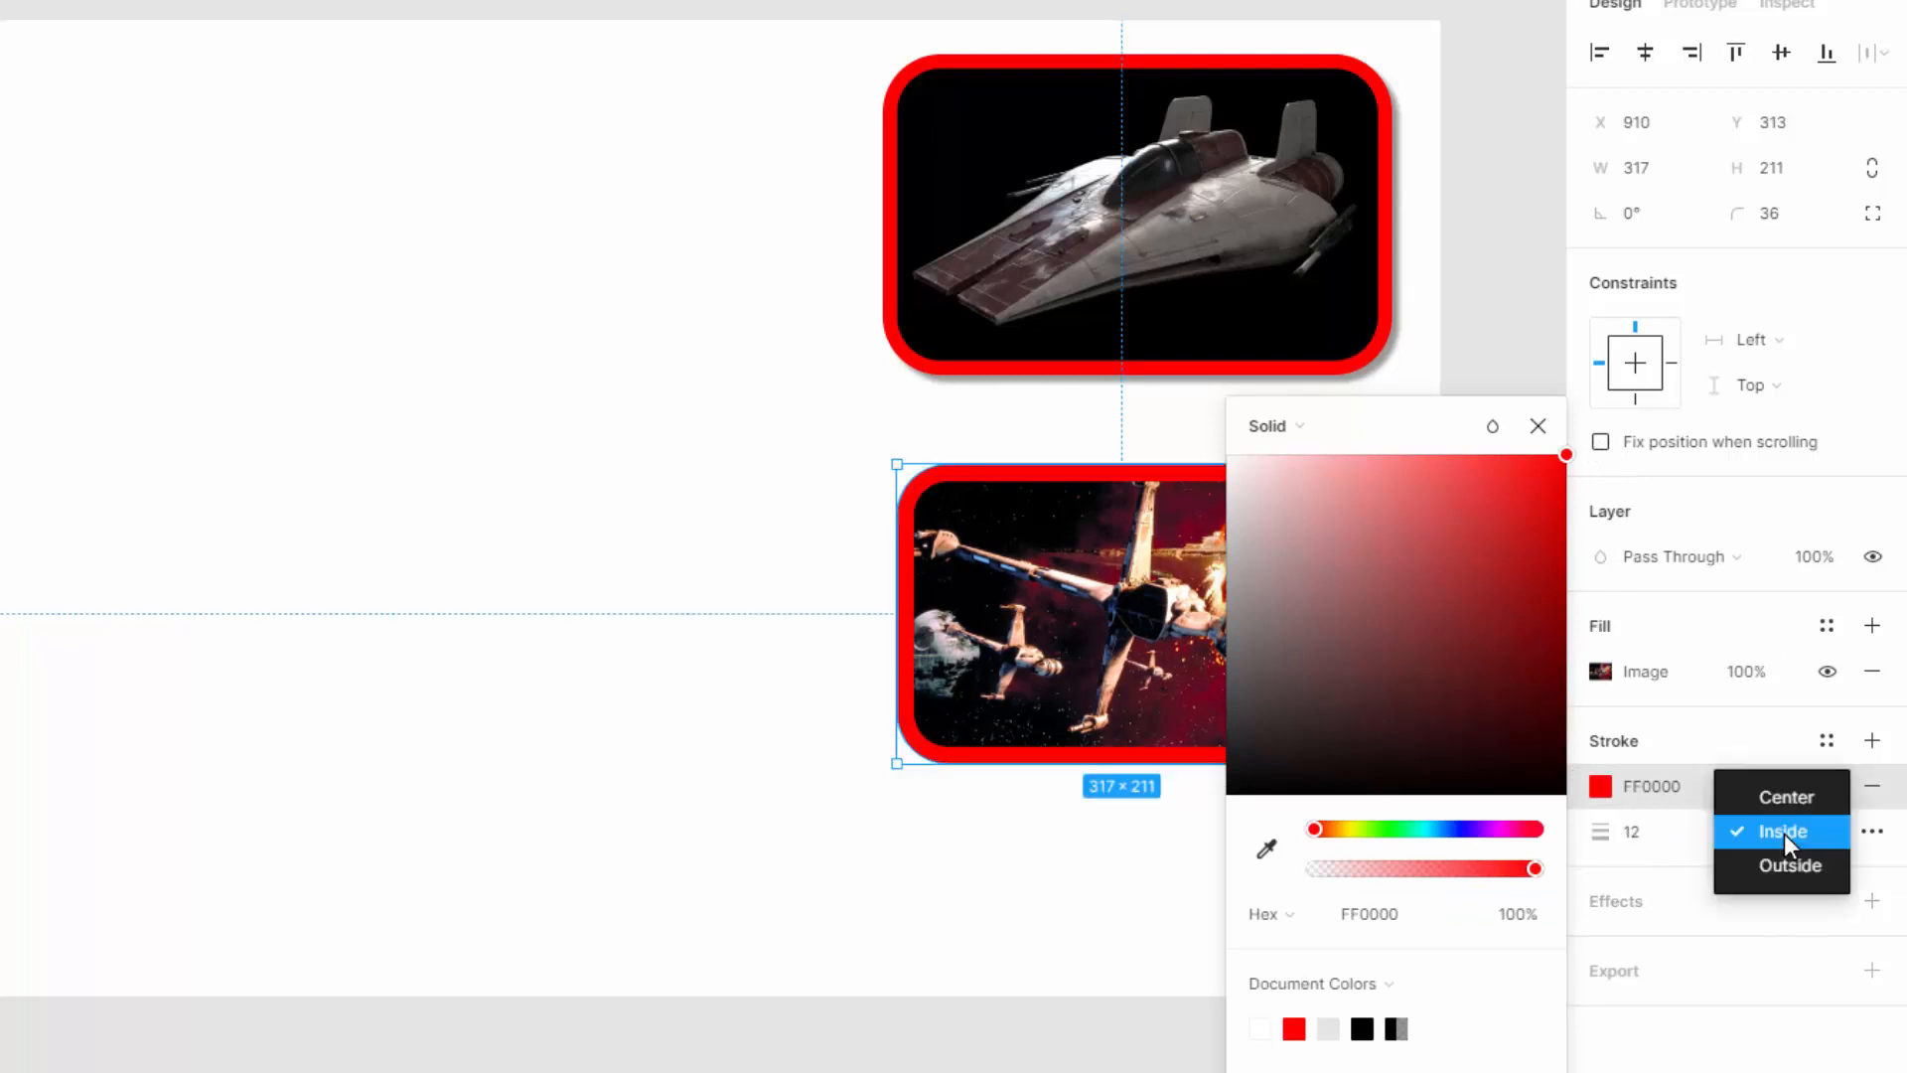
pyautogui.click(1784, 862)
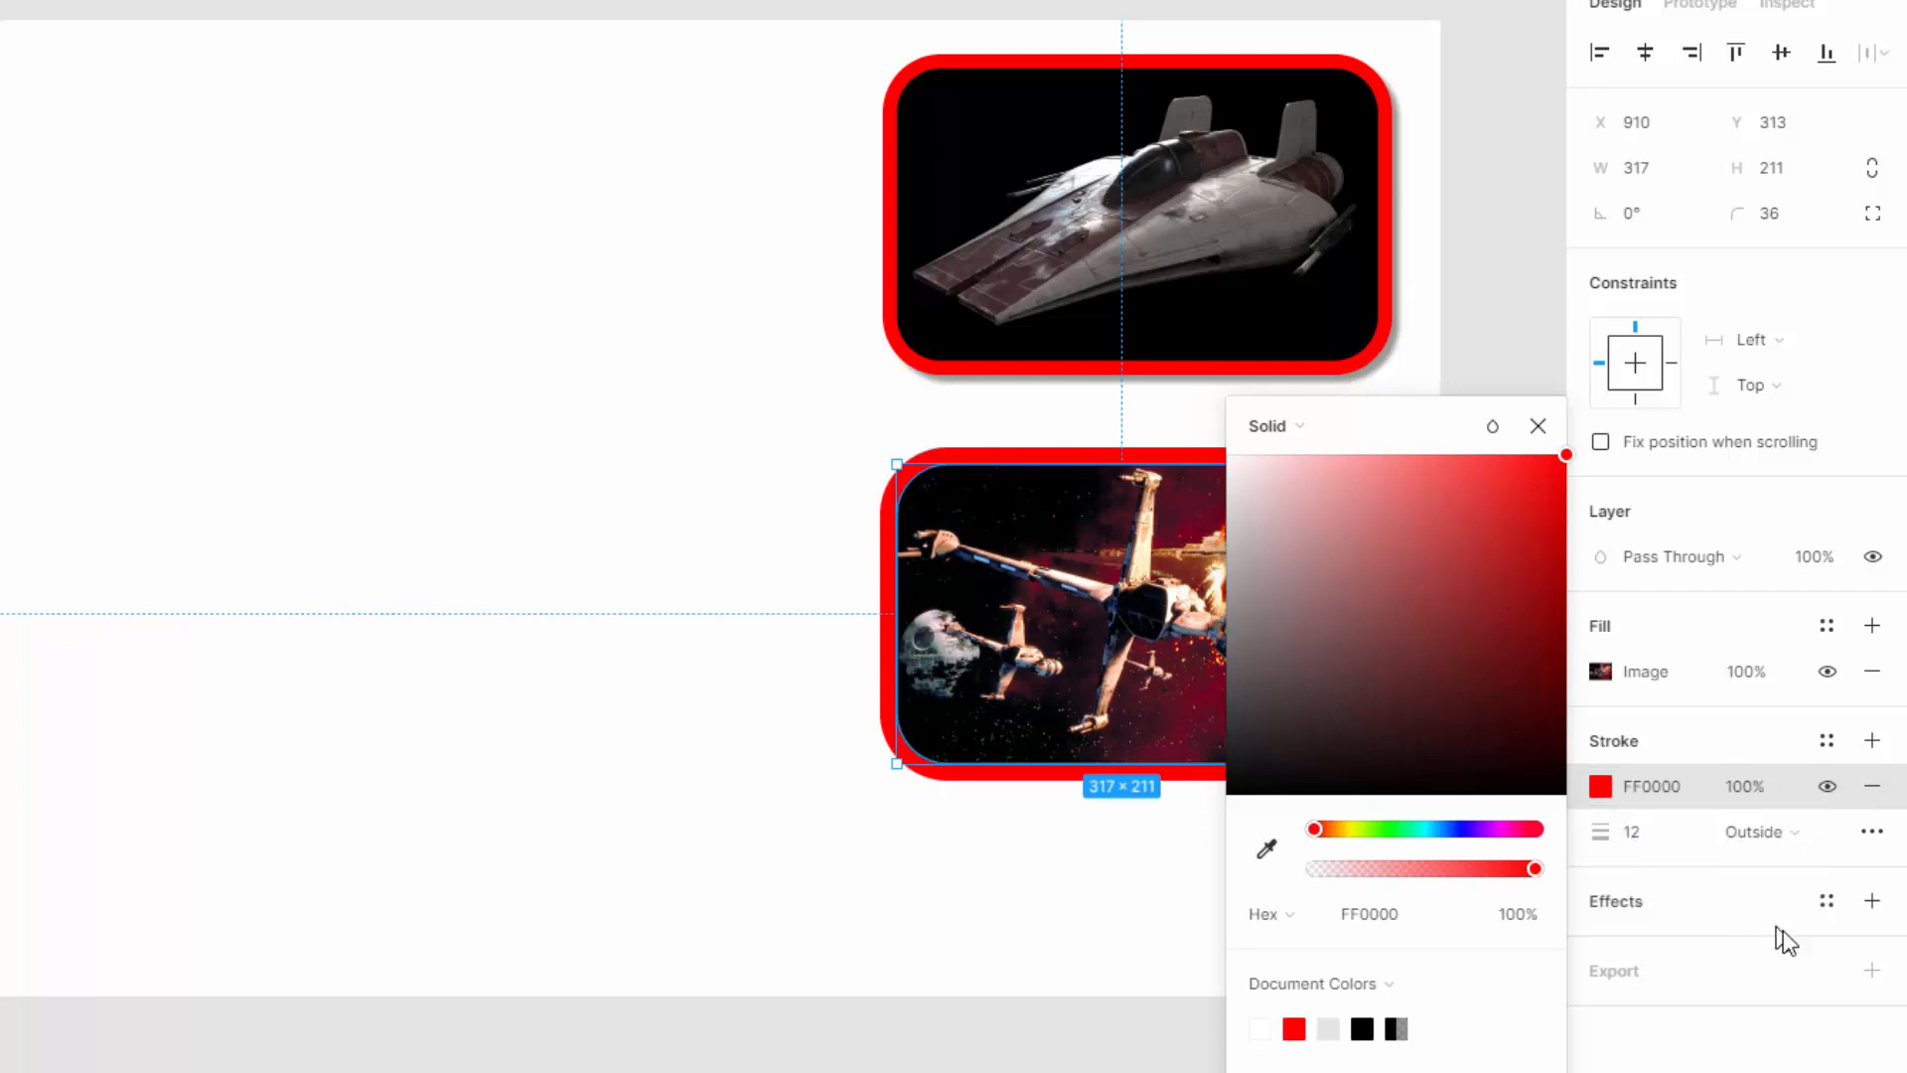
# - Add a Drop Shadow effect to the BWing rectangle with X and Y offsets of 7
pyautogui.click(1870, 904)
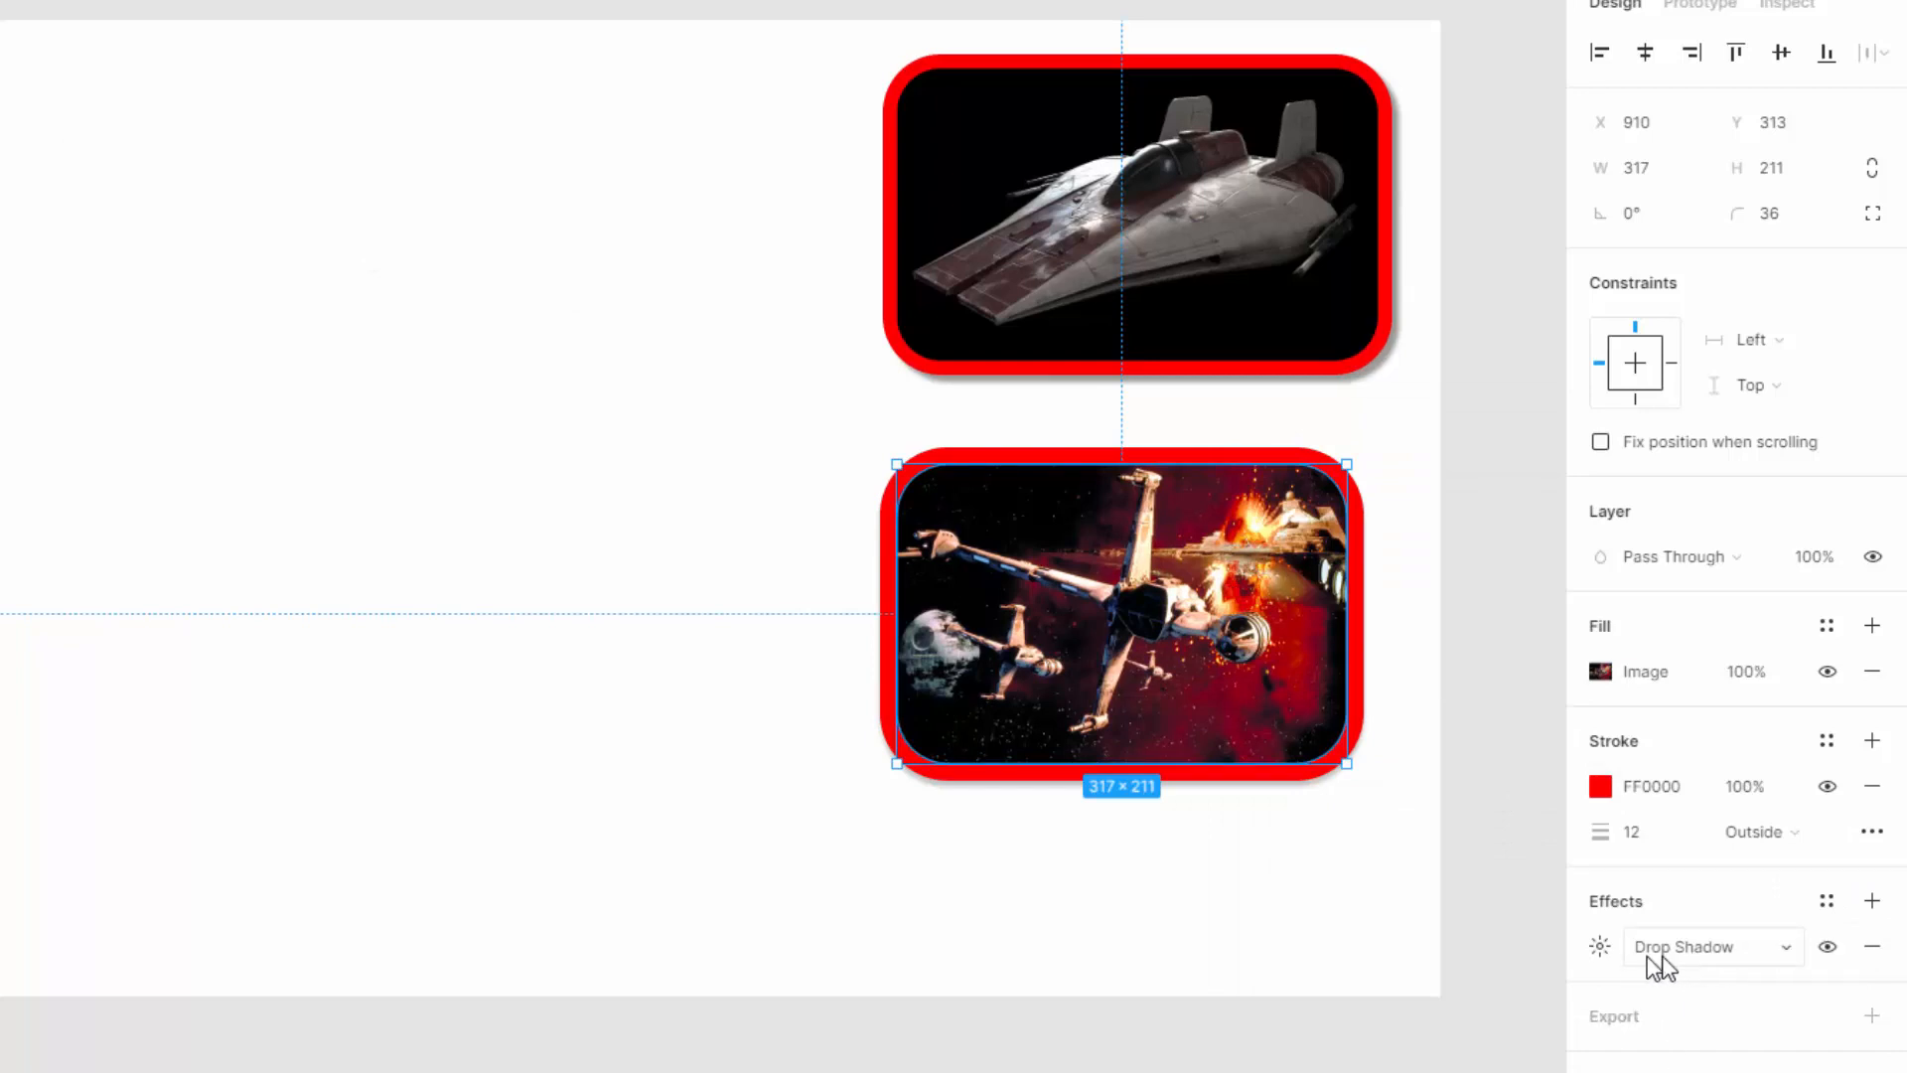
pyautogui.click(1601, 945)
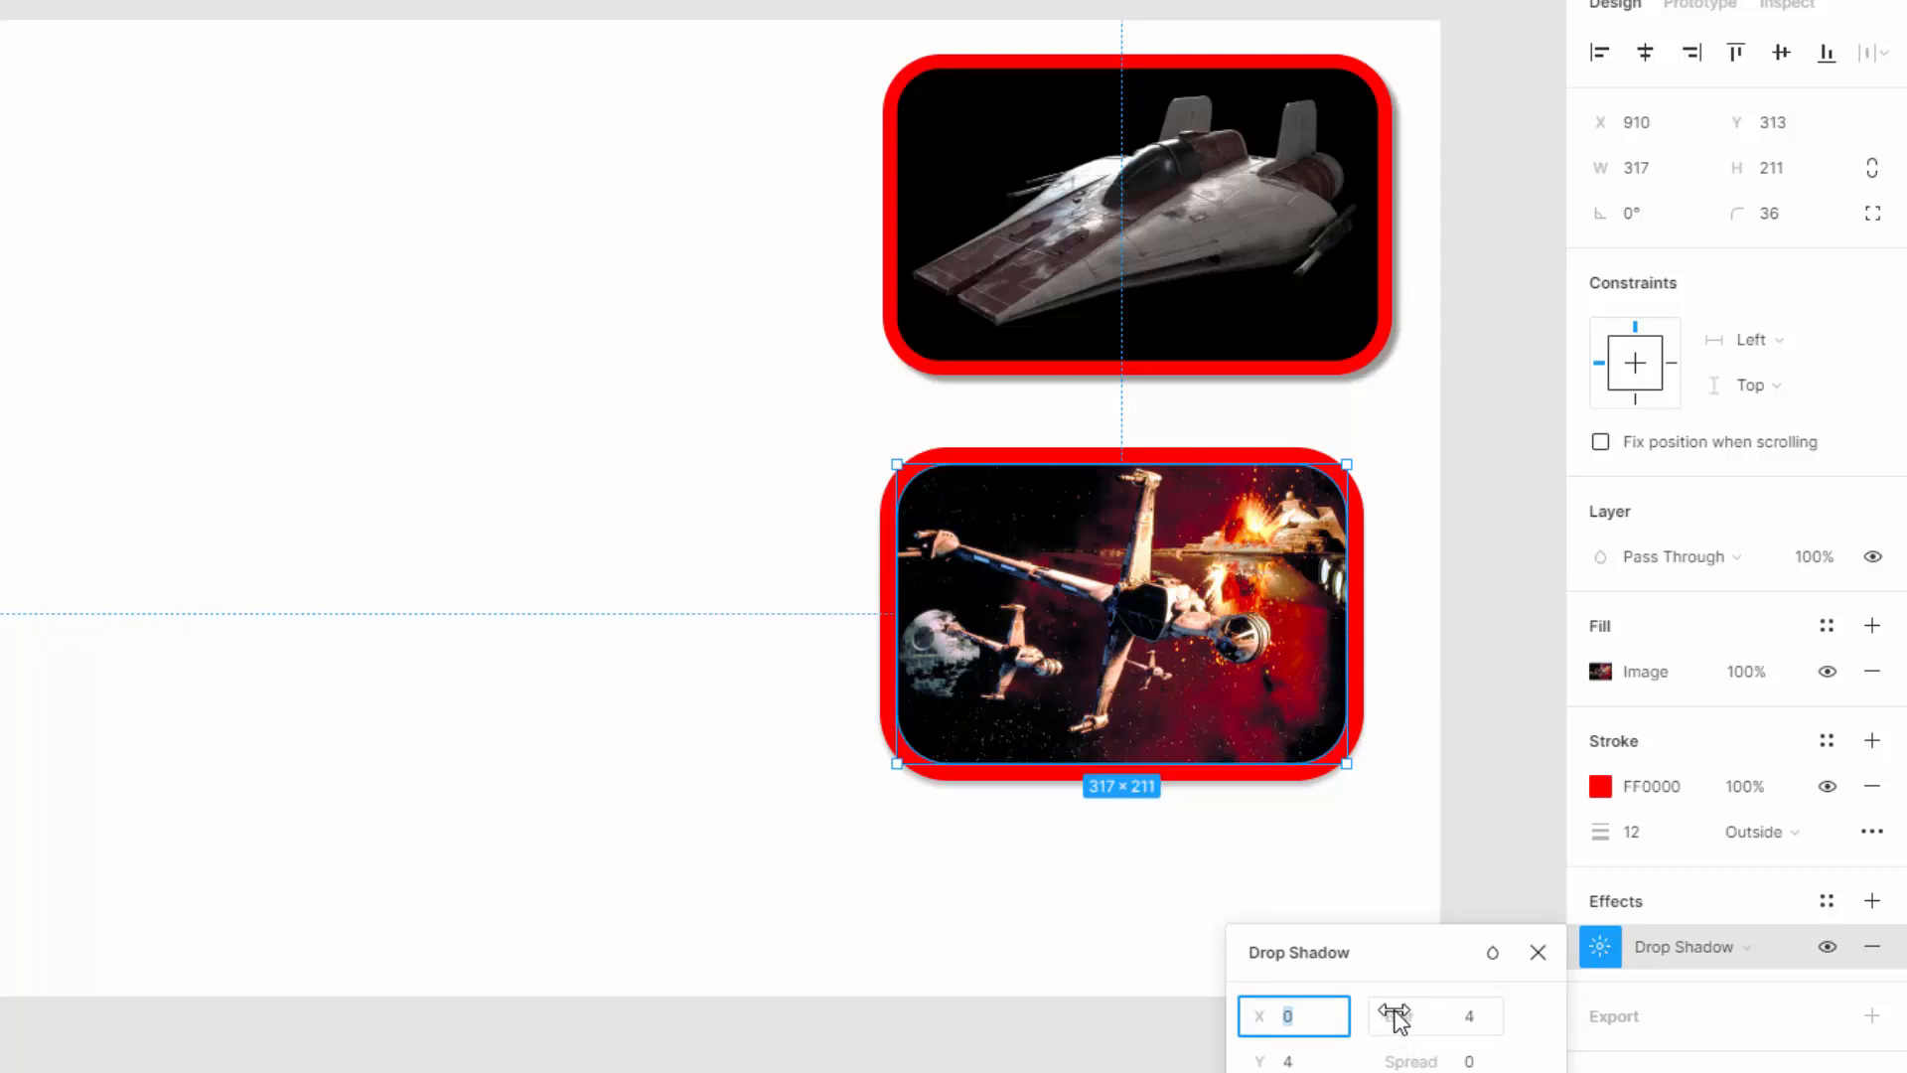
pyautogui.write('7')
pyautogui.press('Tab')
pyautogui.write('7')
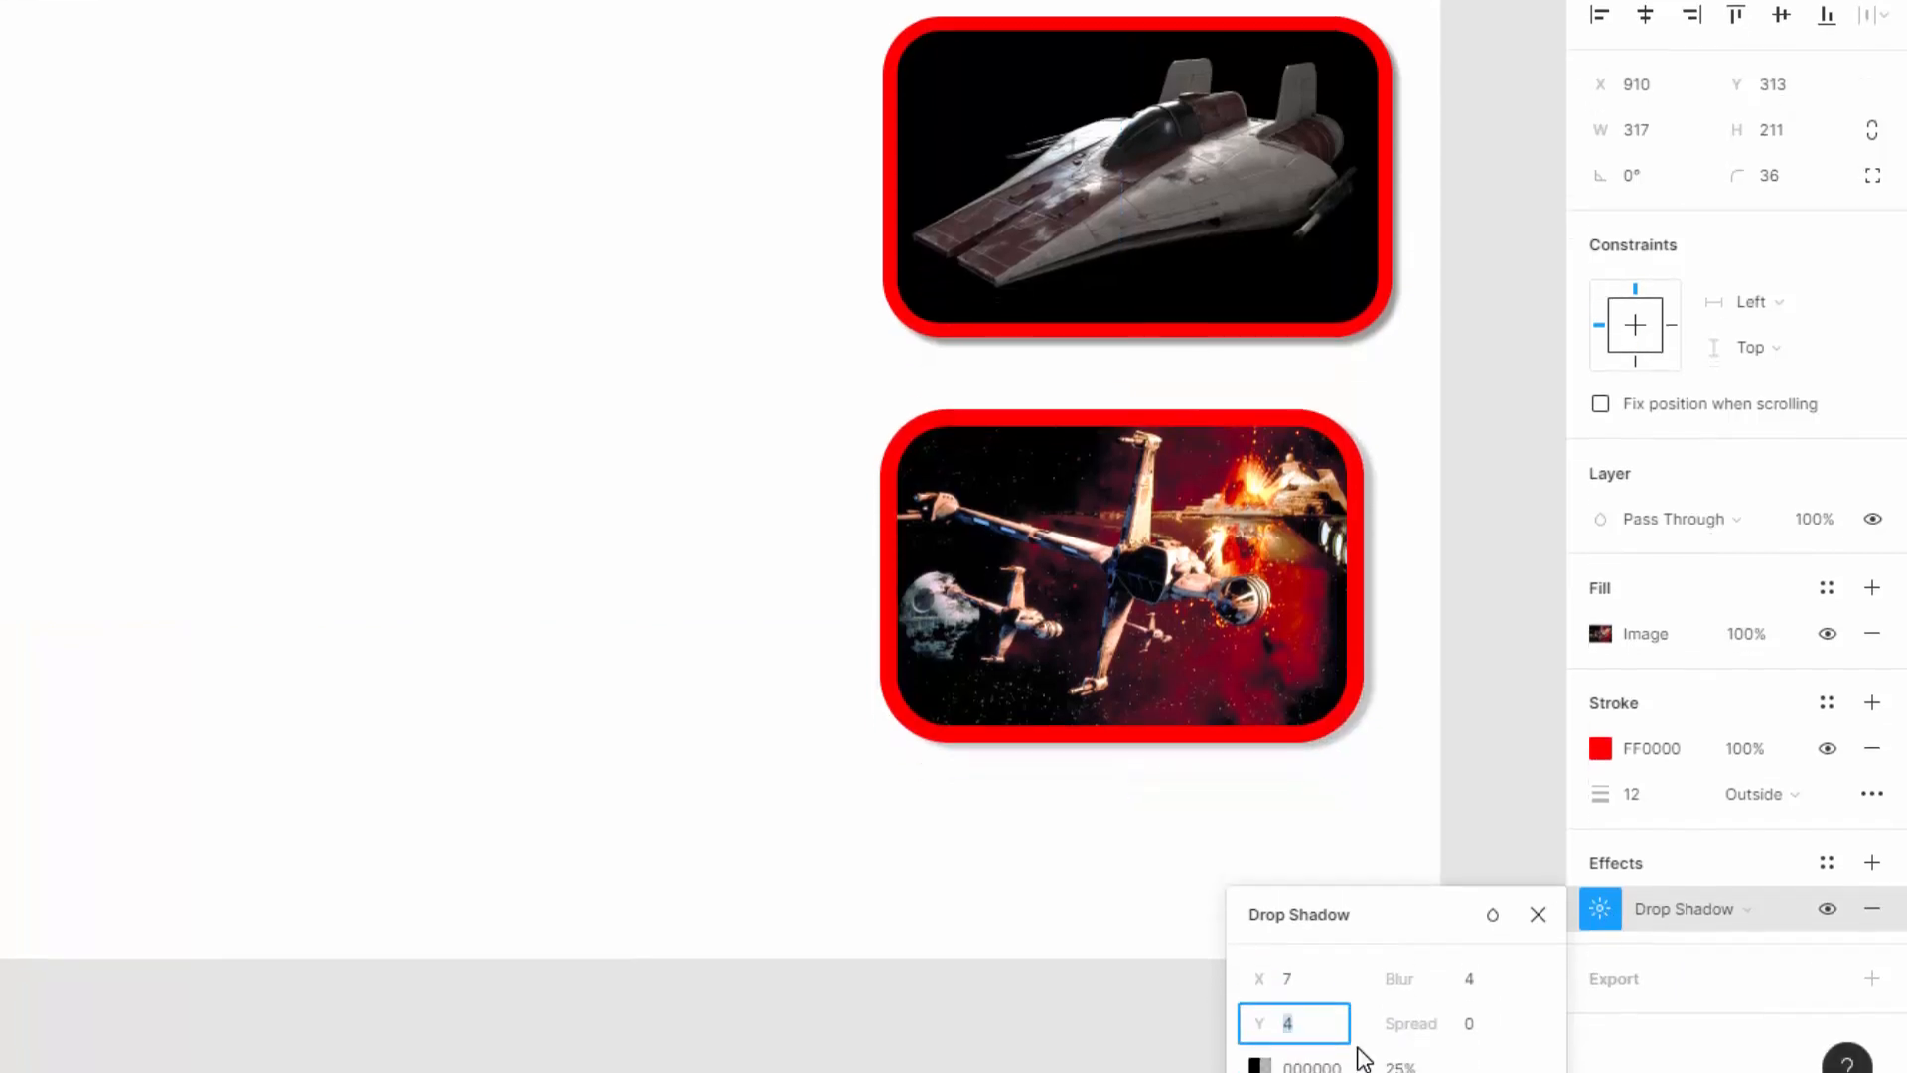
pyautogui.press('Tab')
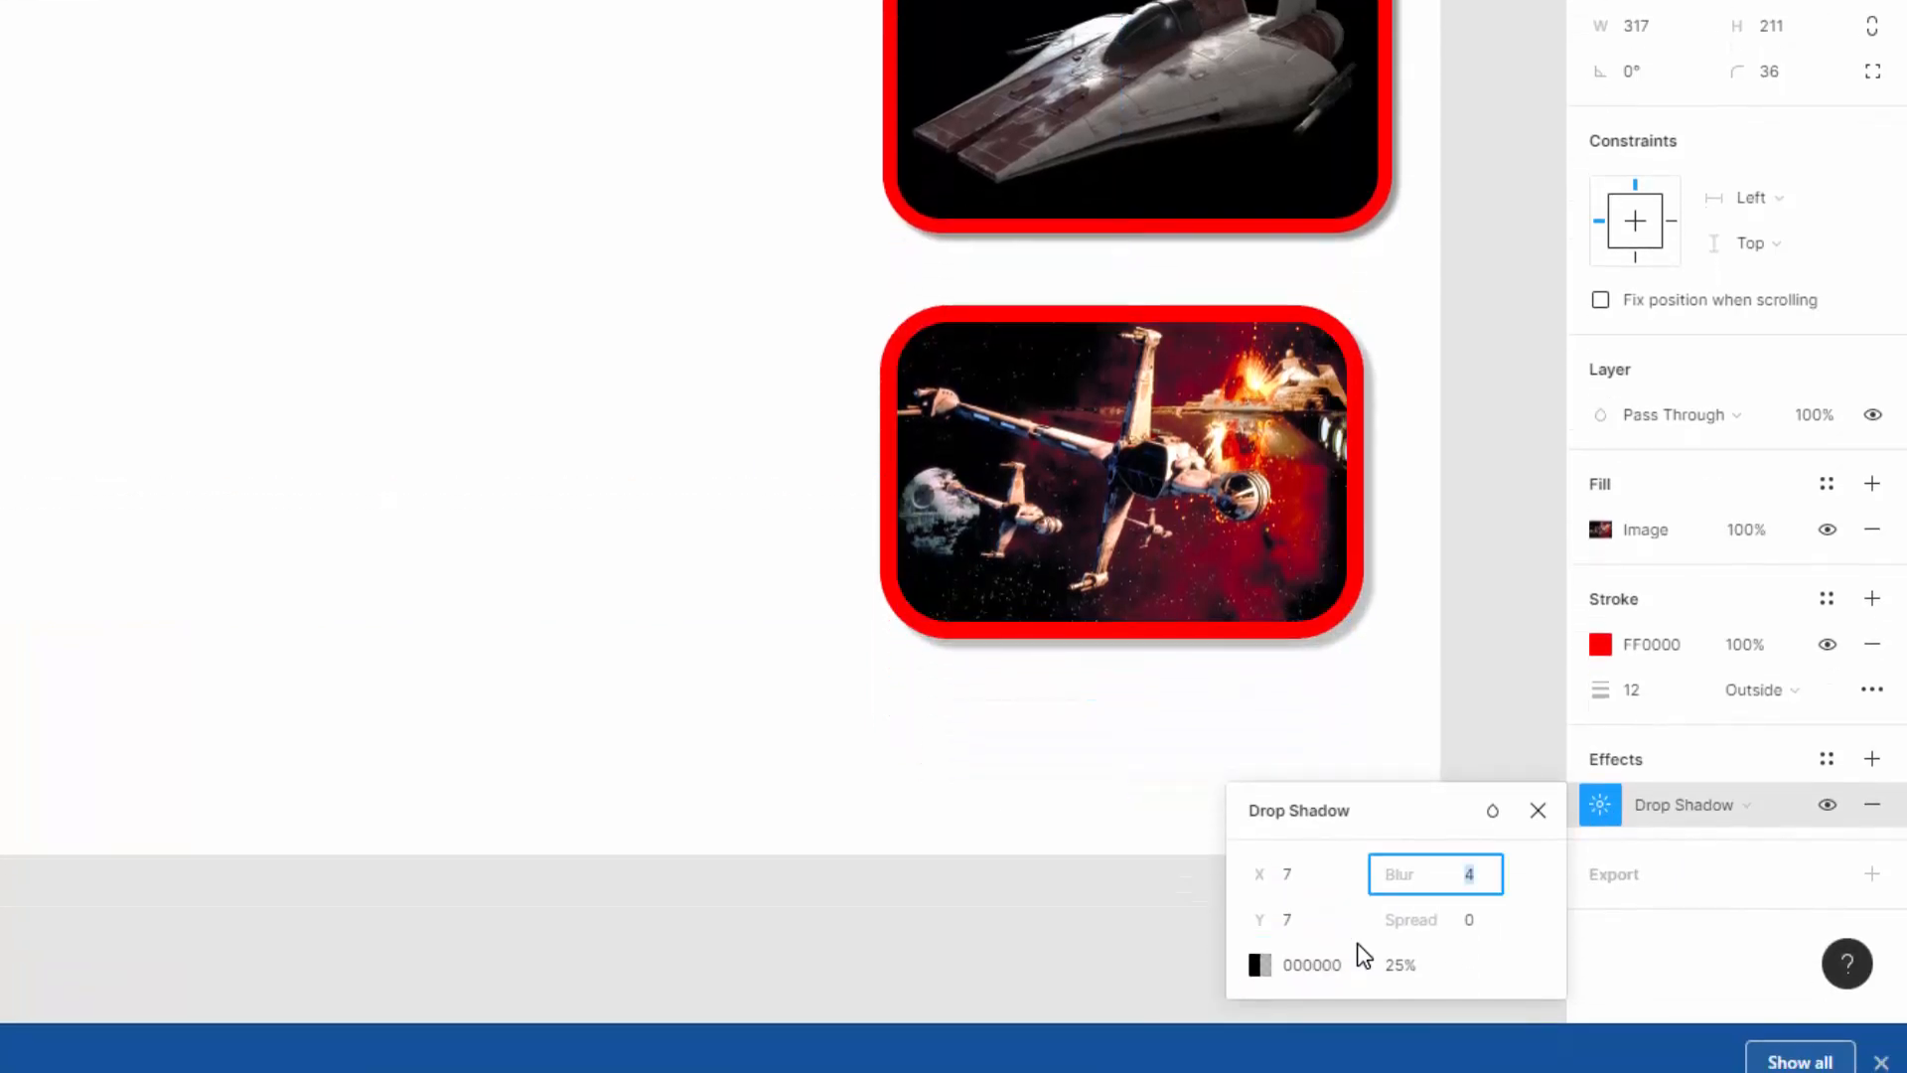
# - Set the opacity of the BWing rectangle's drop shadow to 40%
pyautogui.press('Tab')
pyautogui.press('Tab')
pyautogui.press('Tab')
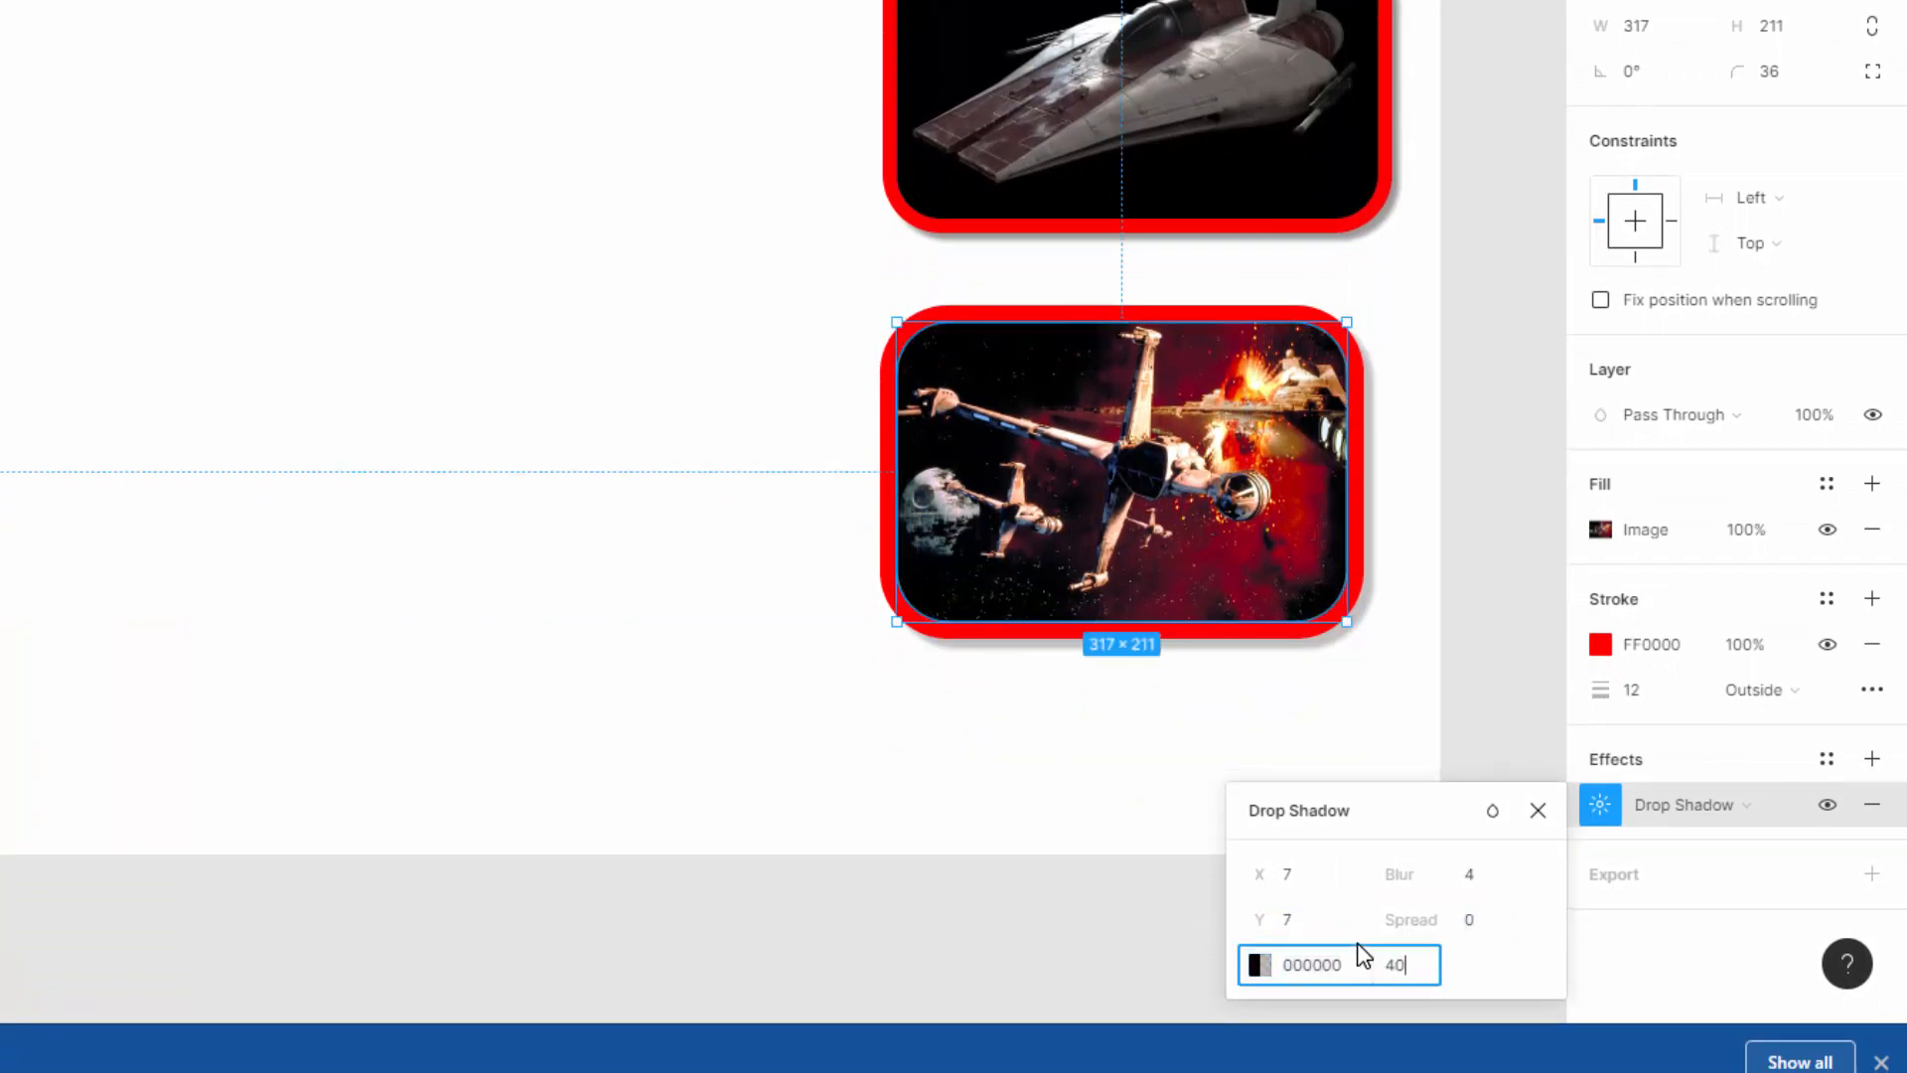
pyautogui.press('Tab')
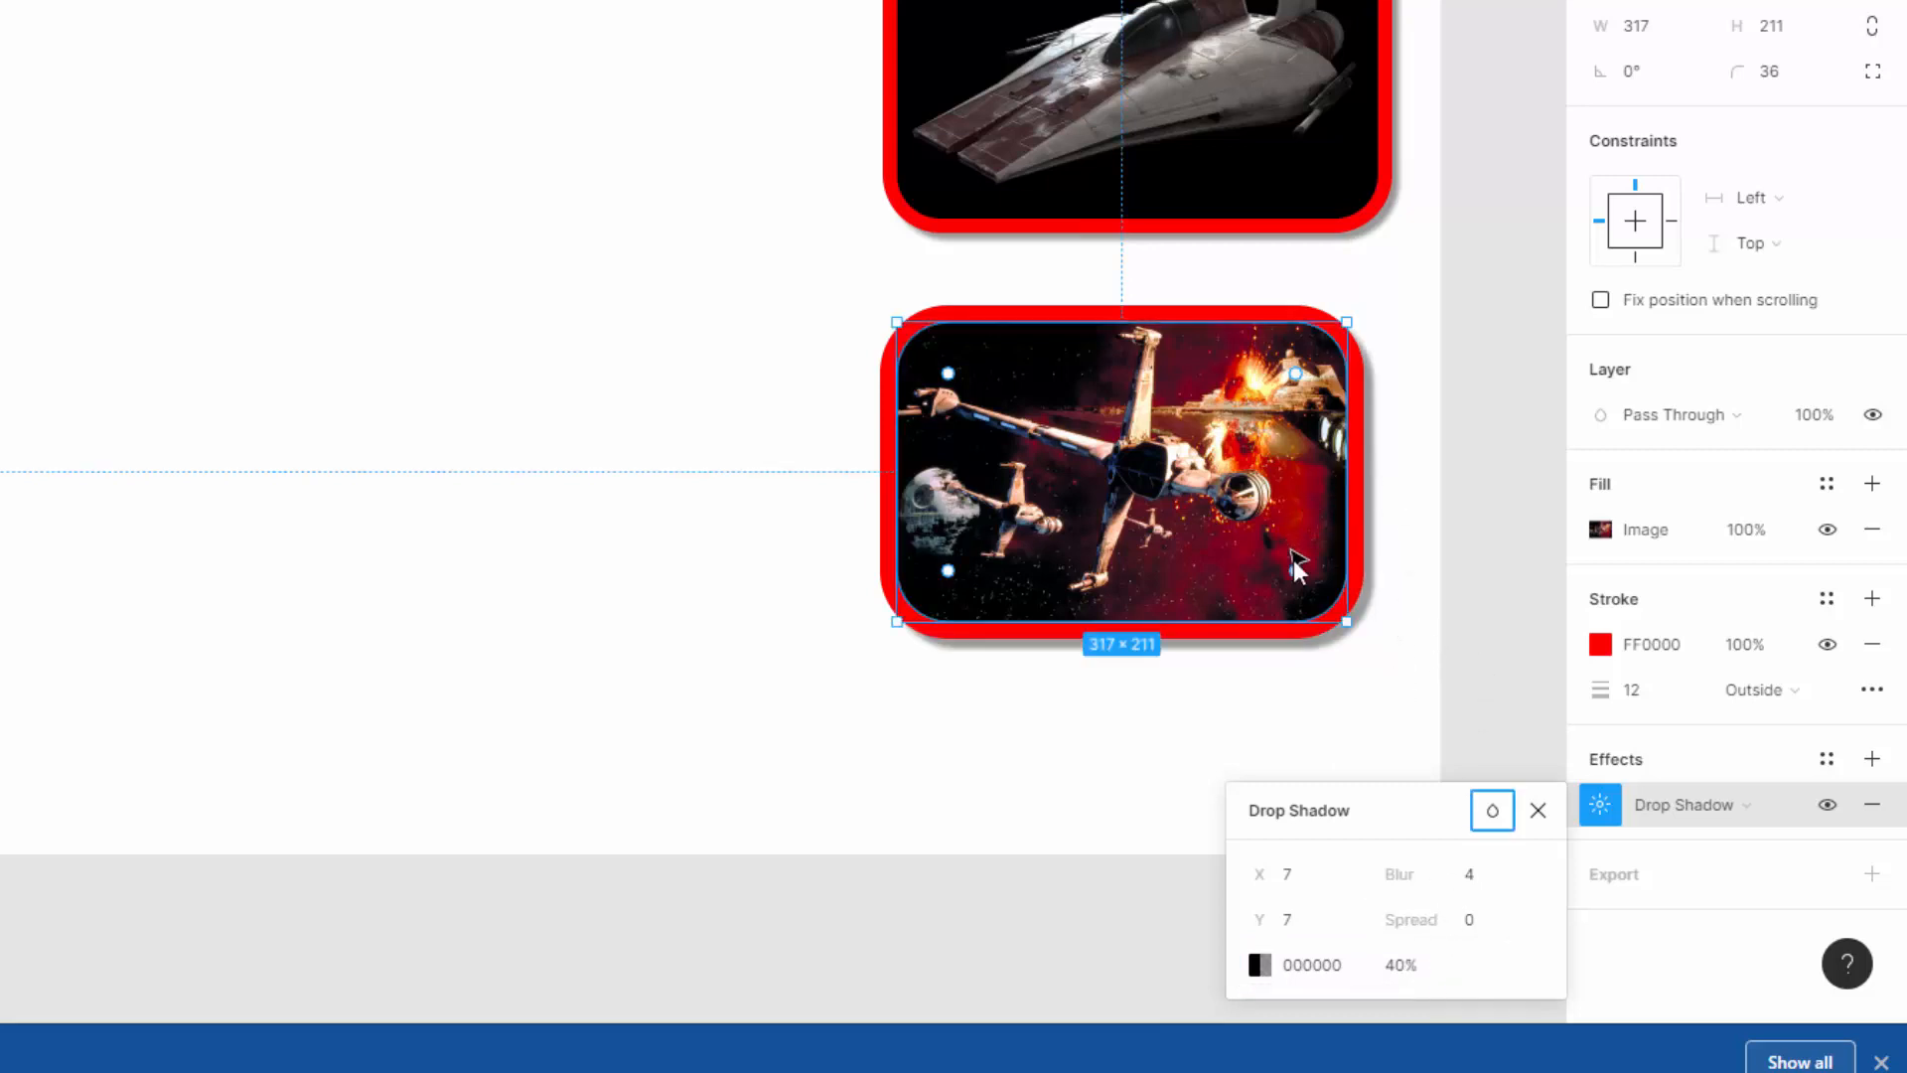
# - Move the BWing rectangle to the frame's upper-left corner and place the AWing rectangle beside it along the upper edge
pyautogui.moveTo(1303, 502); pyautogui.dragTo(144, 81)
pyautogui.moveTo(1287, 169); pyautogui.dragTo(729, 167)
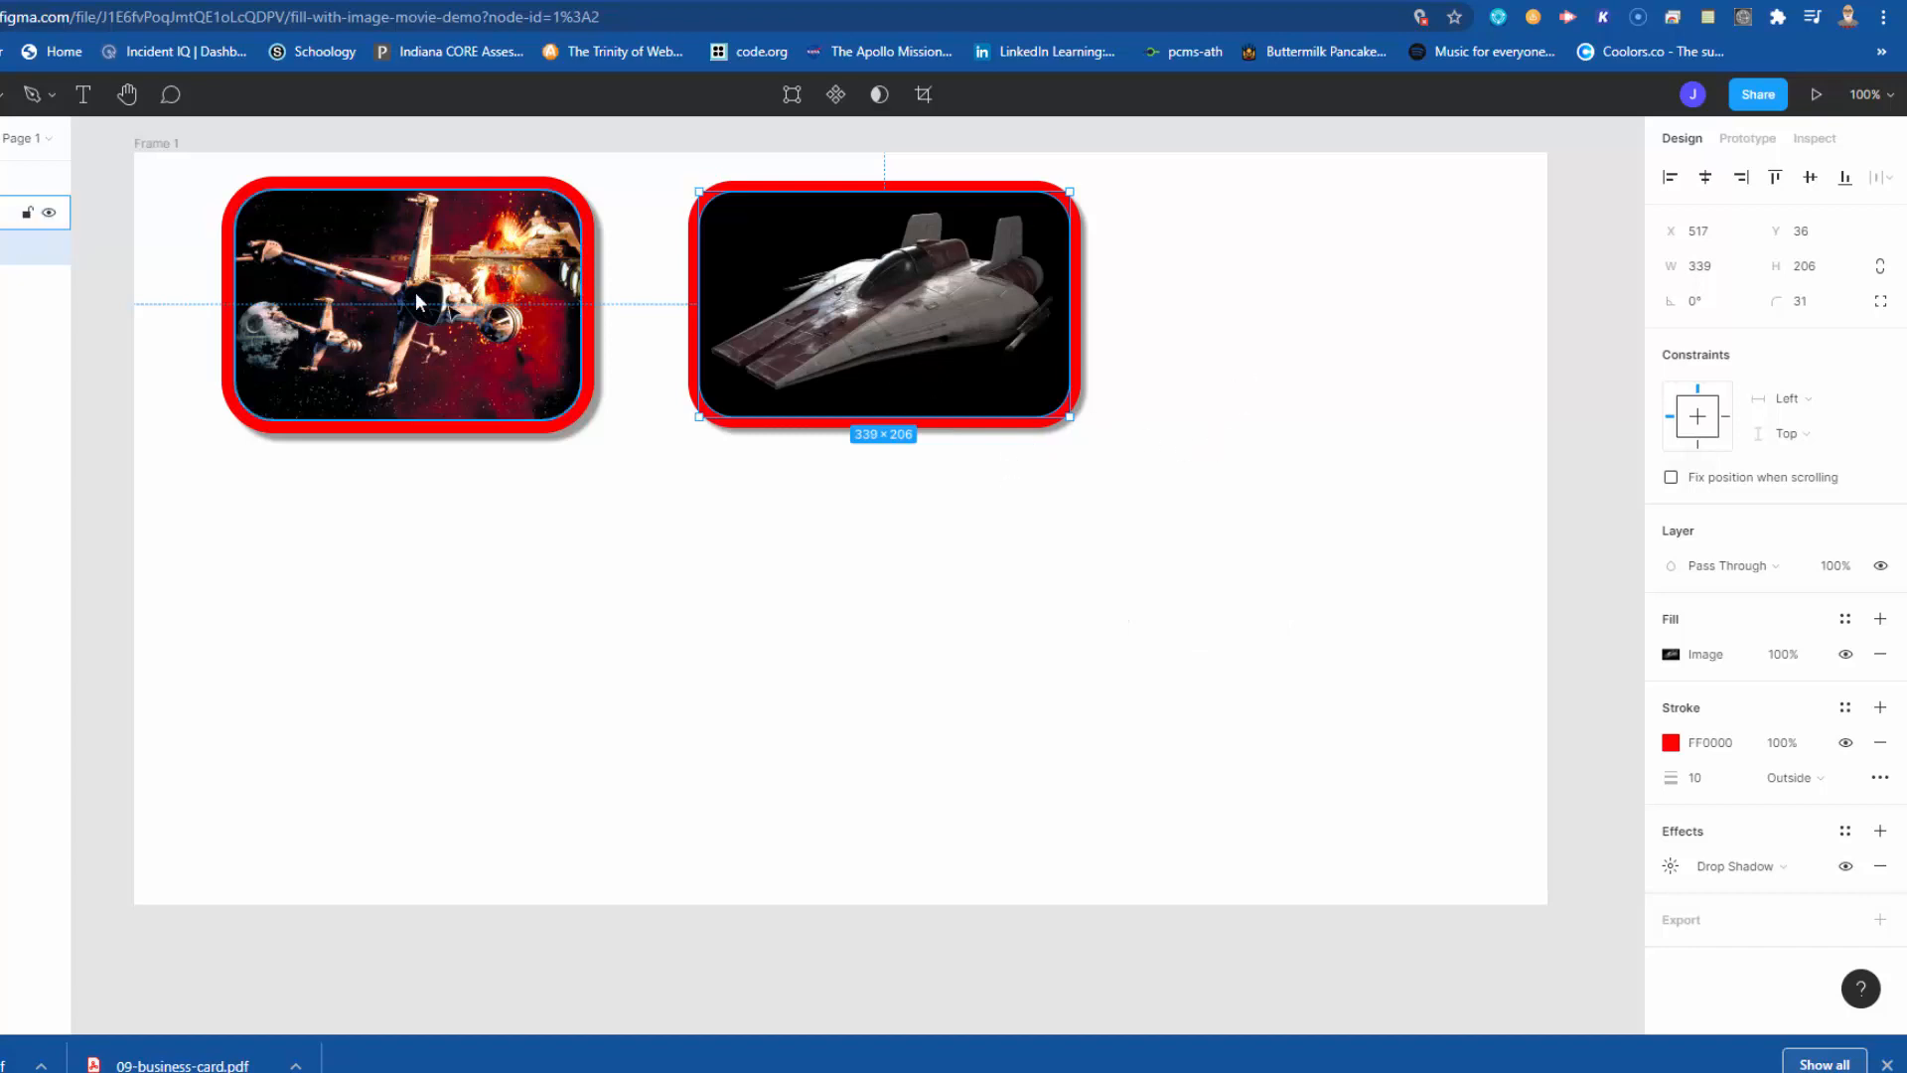
# - Draw a rectangle of about 341 × 227 in the frame's lower-right area and round its corners to a radius of about 37
pyautogui.click(2, 96)
pyautogui.click(2, 151)
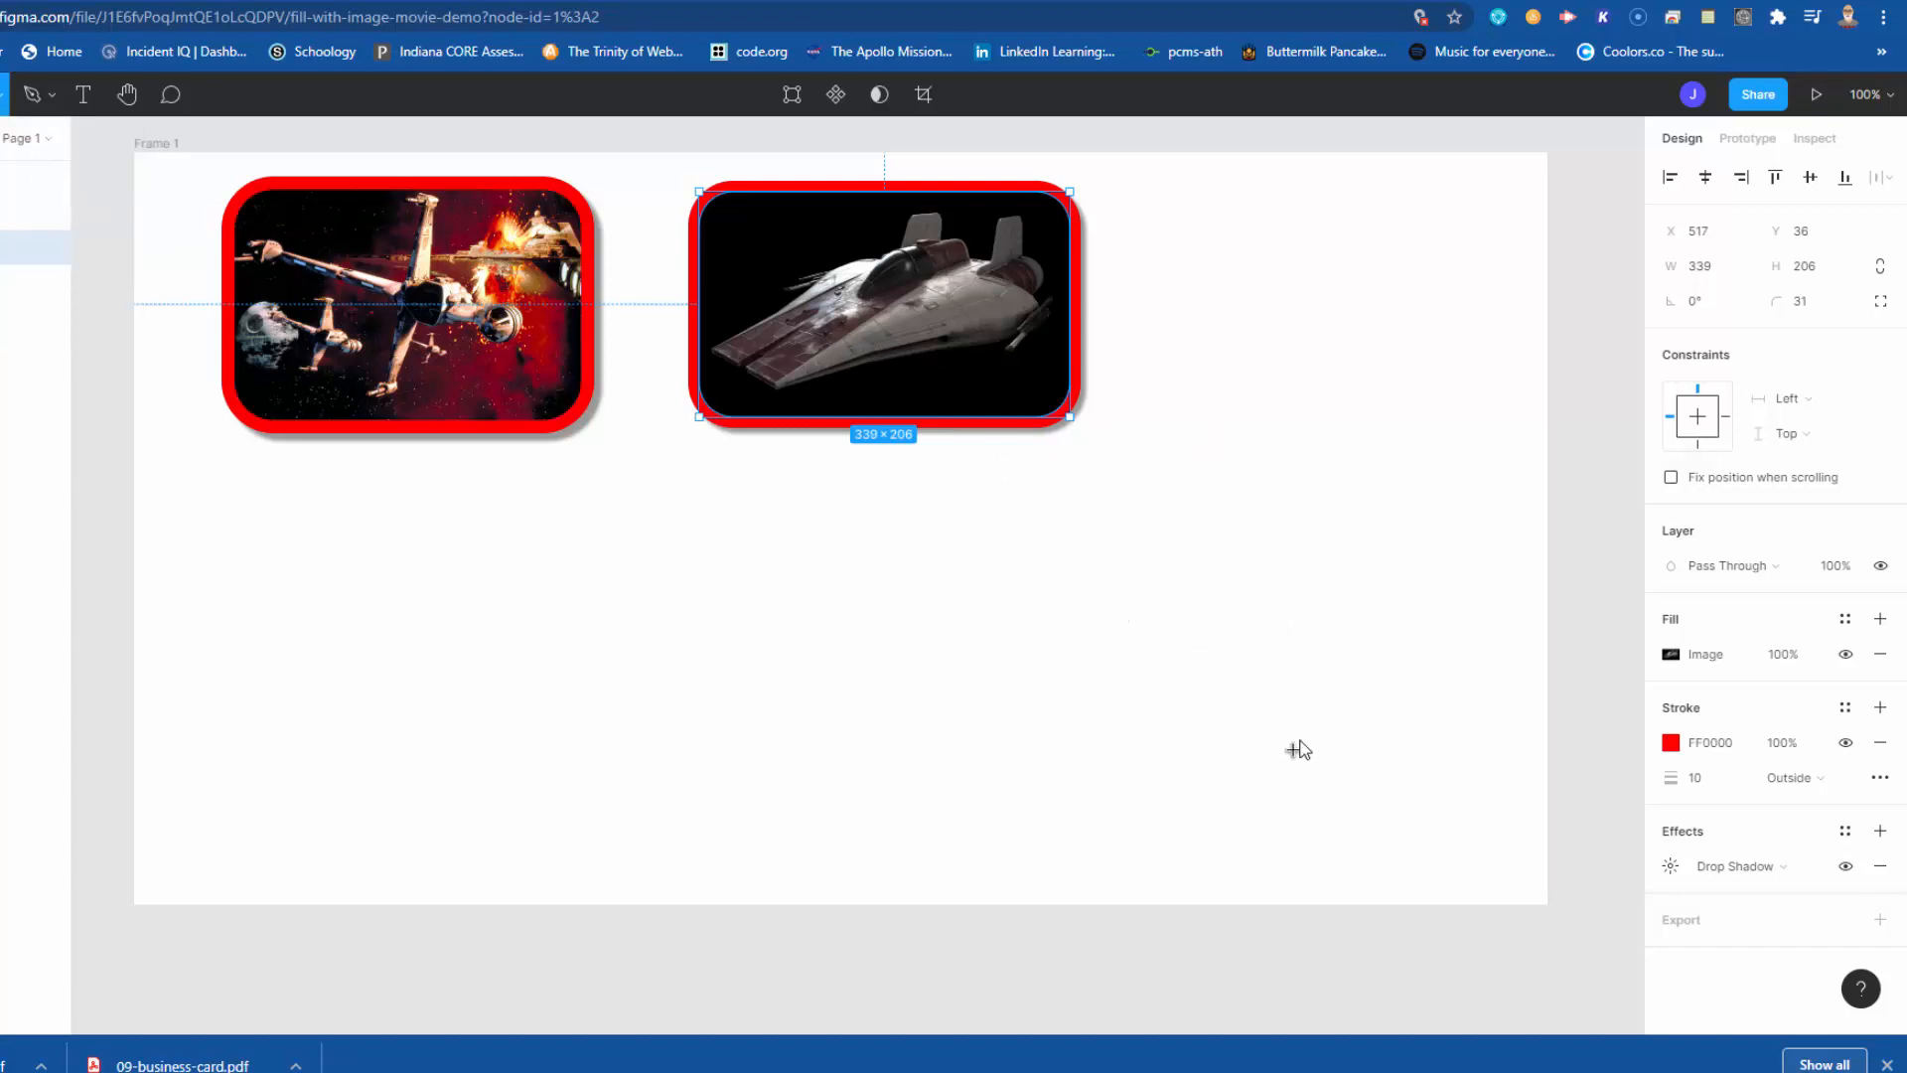
pyautogui.moveTo(971, 512); pyautogui.dragTo(1344, 761)
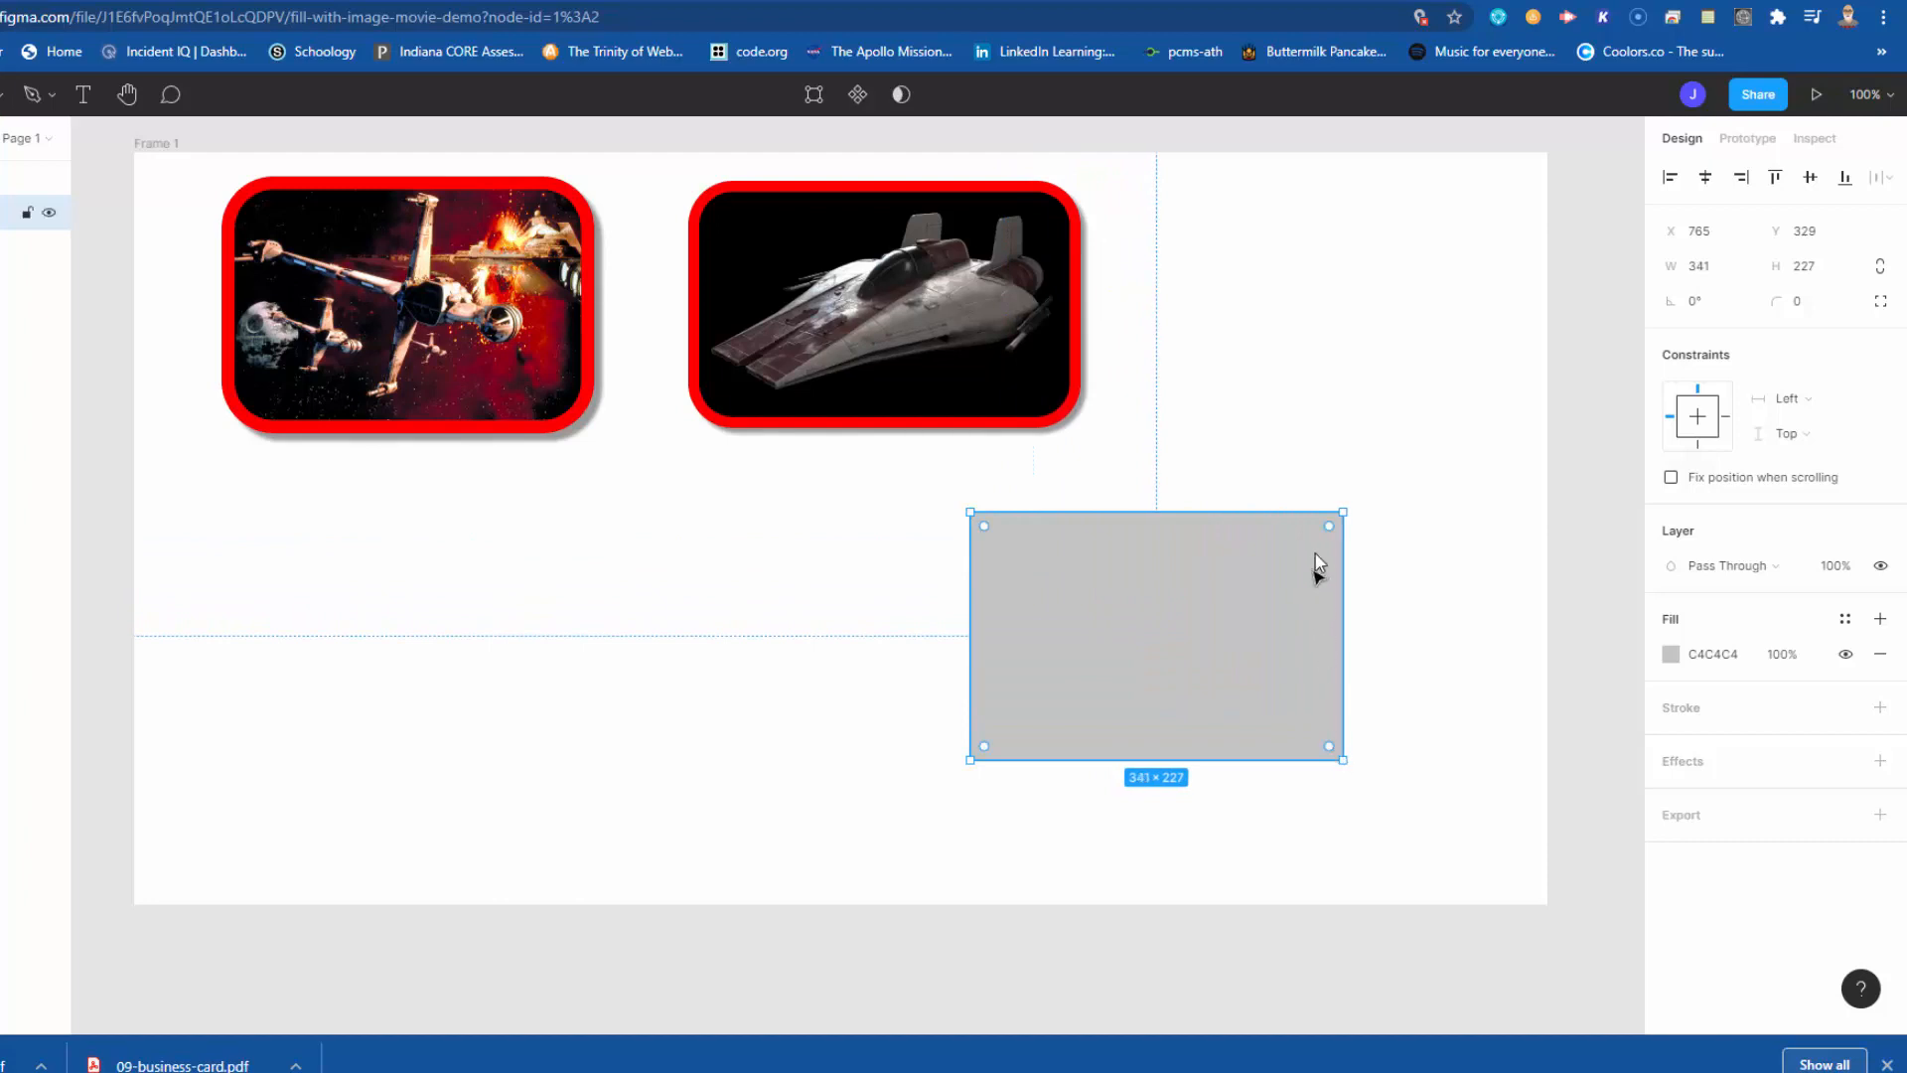
pyautogui.moveTo(1332, 527); pyautogui.dragTo(1294, 545)
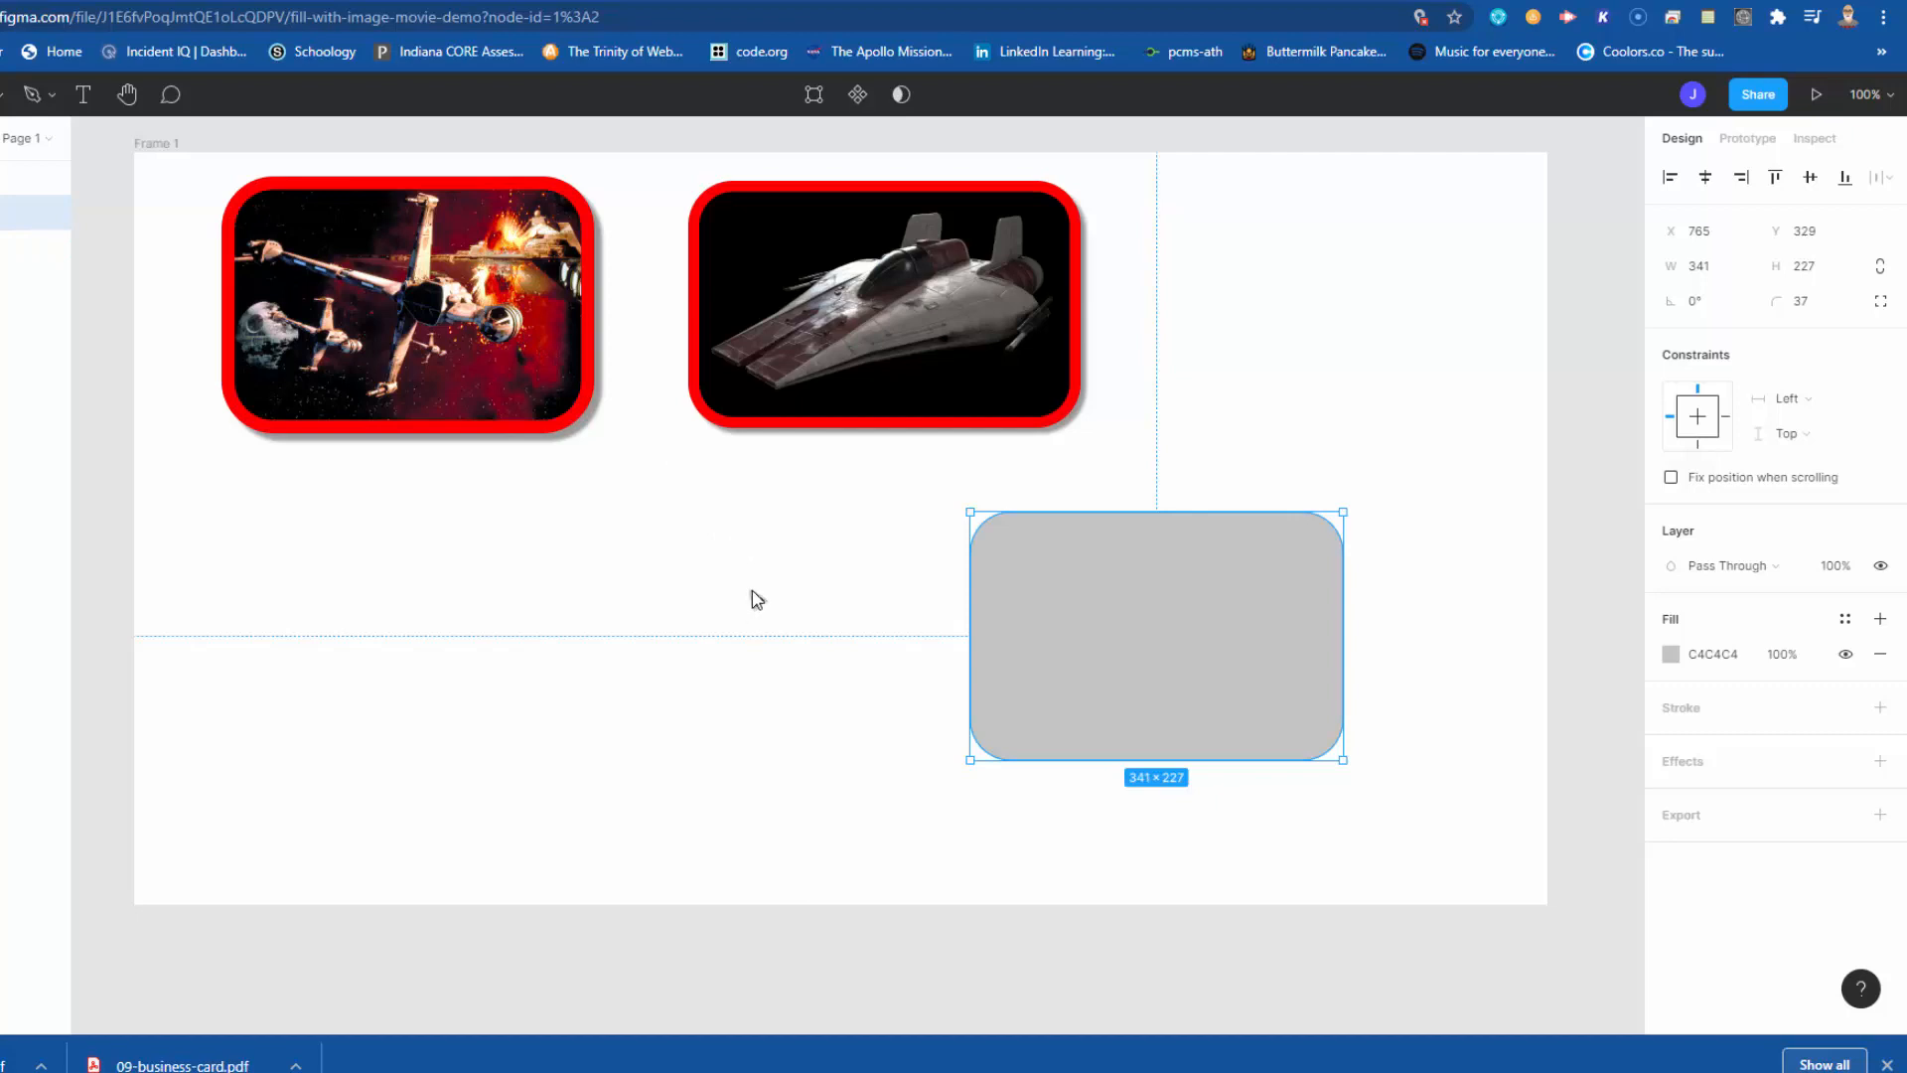
# - Place the UWing.jpg image as the fill of the gray rounded rectangle in the frame's lower-right area
pyautogui.click(8, 94)
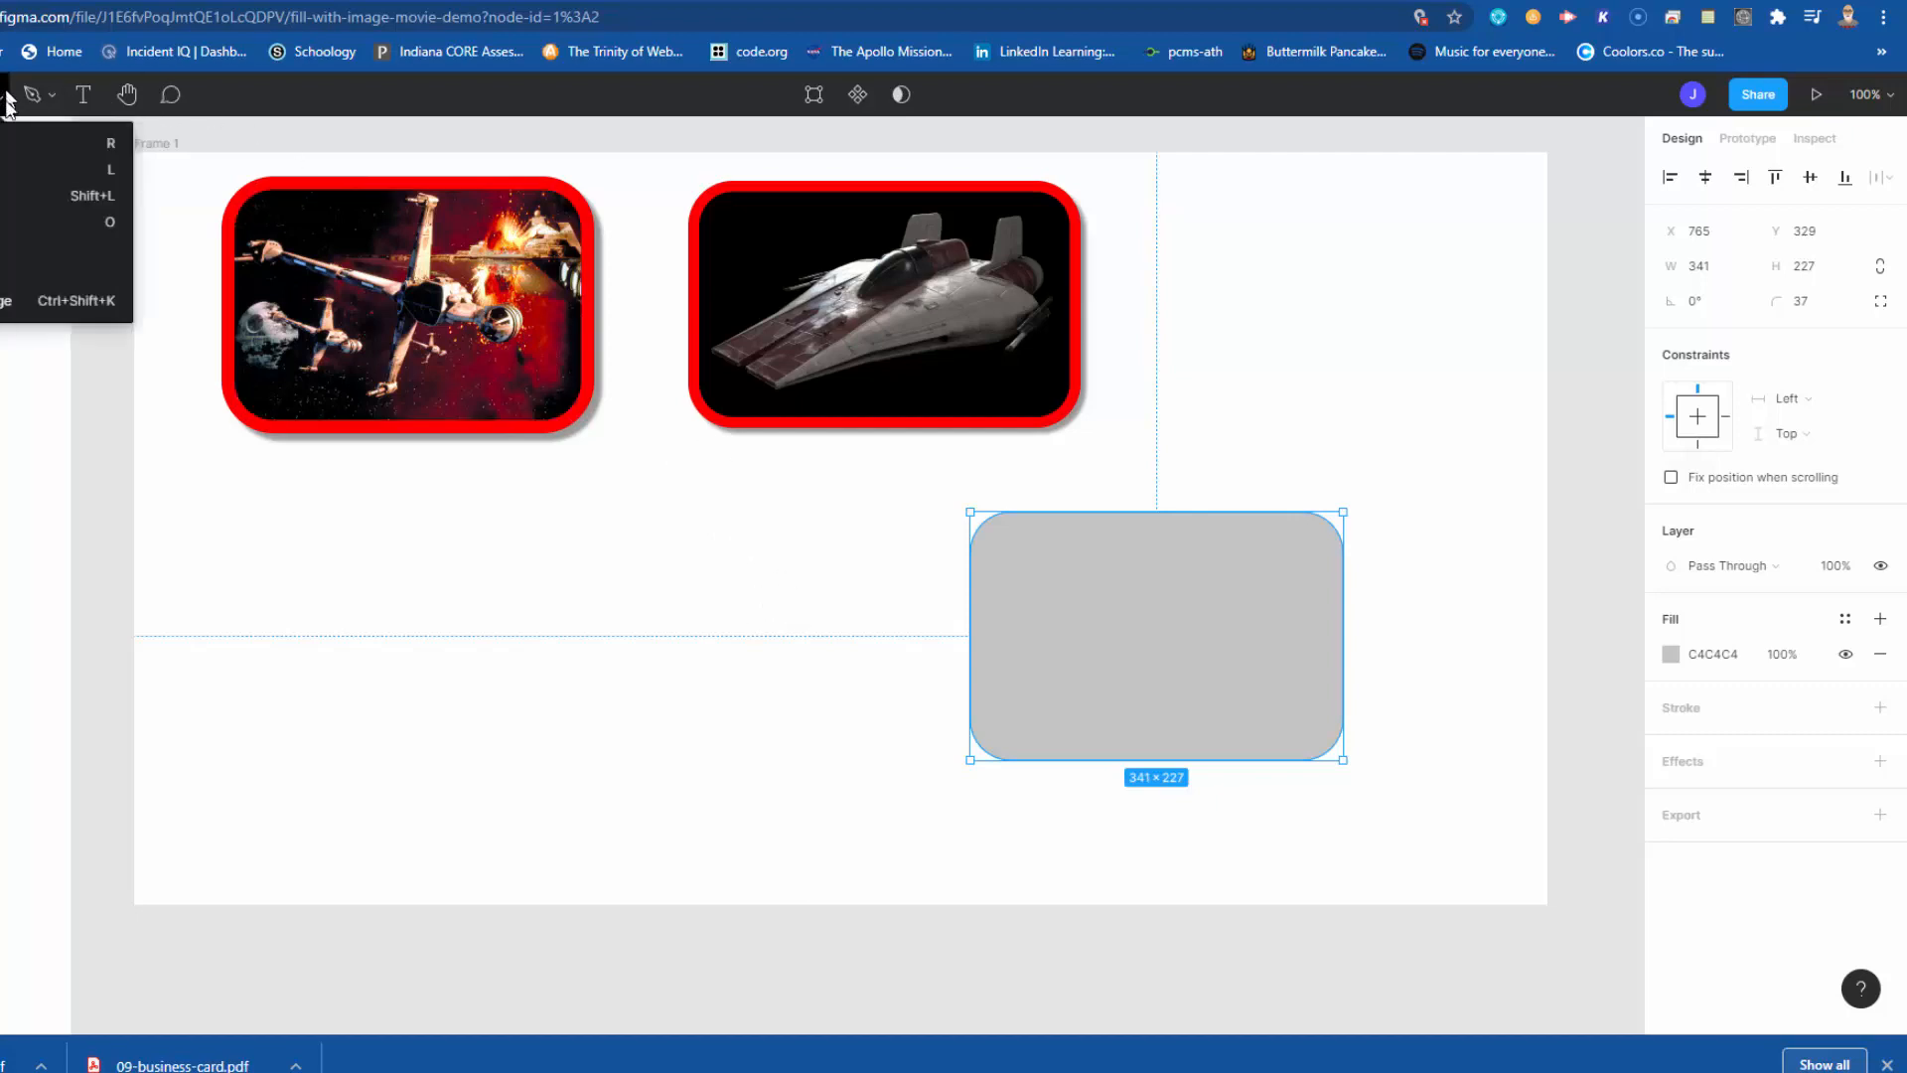
pyautogui.click(6, 301)
pyautogui.click(884, 462)
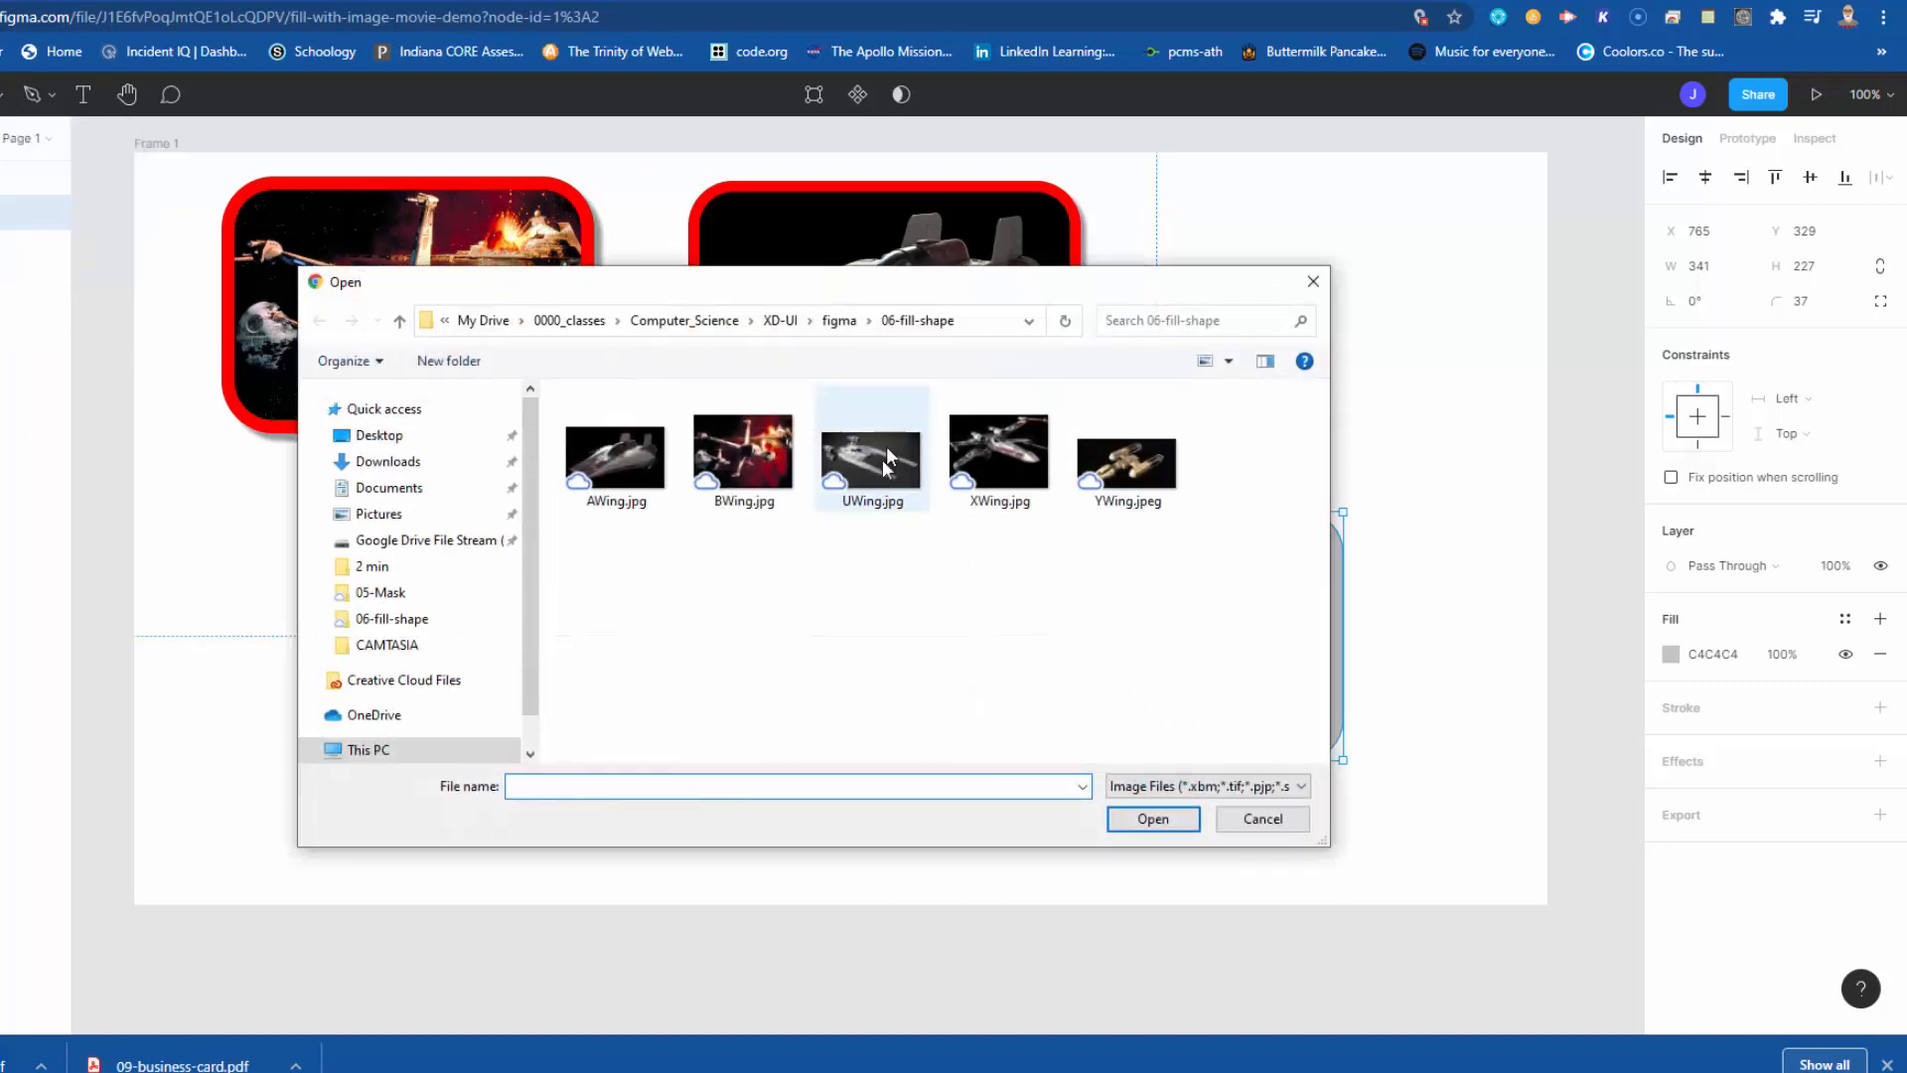
pyautogui.click(1133, 820)
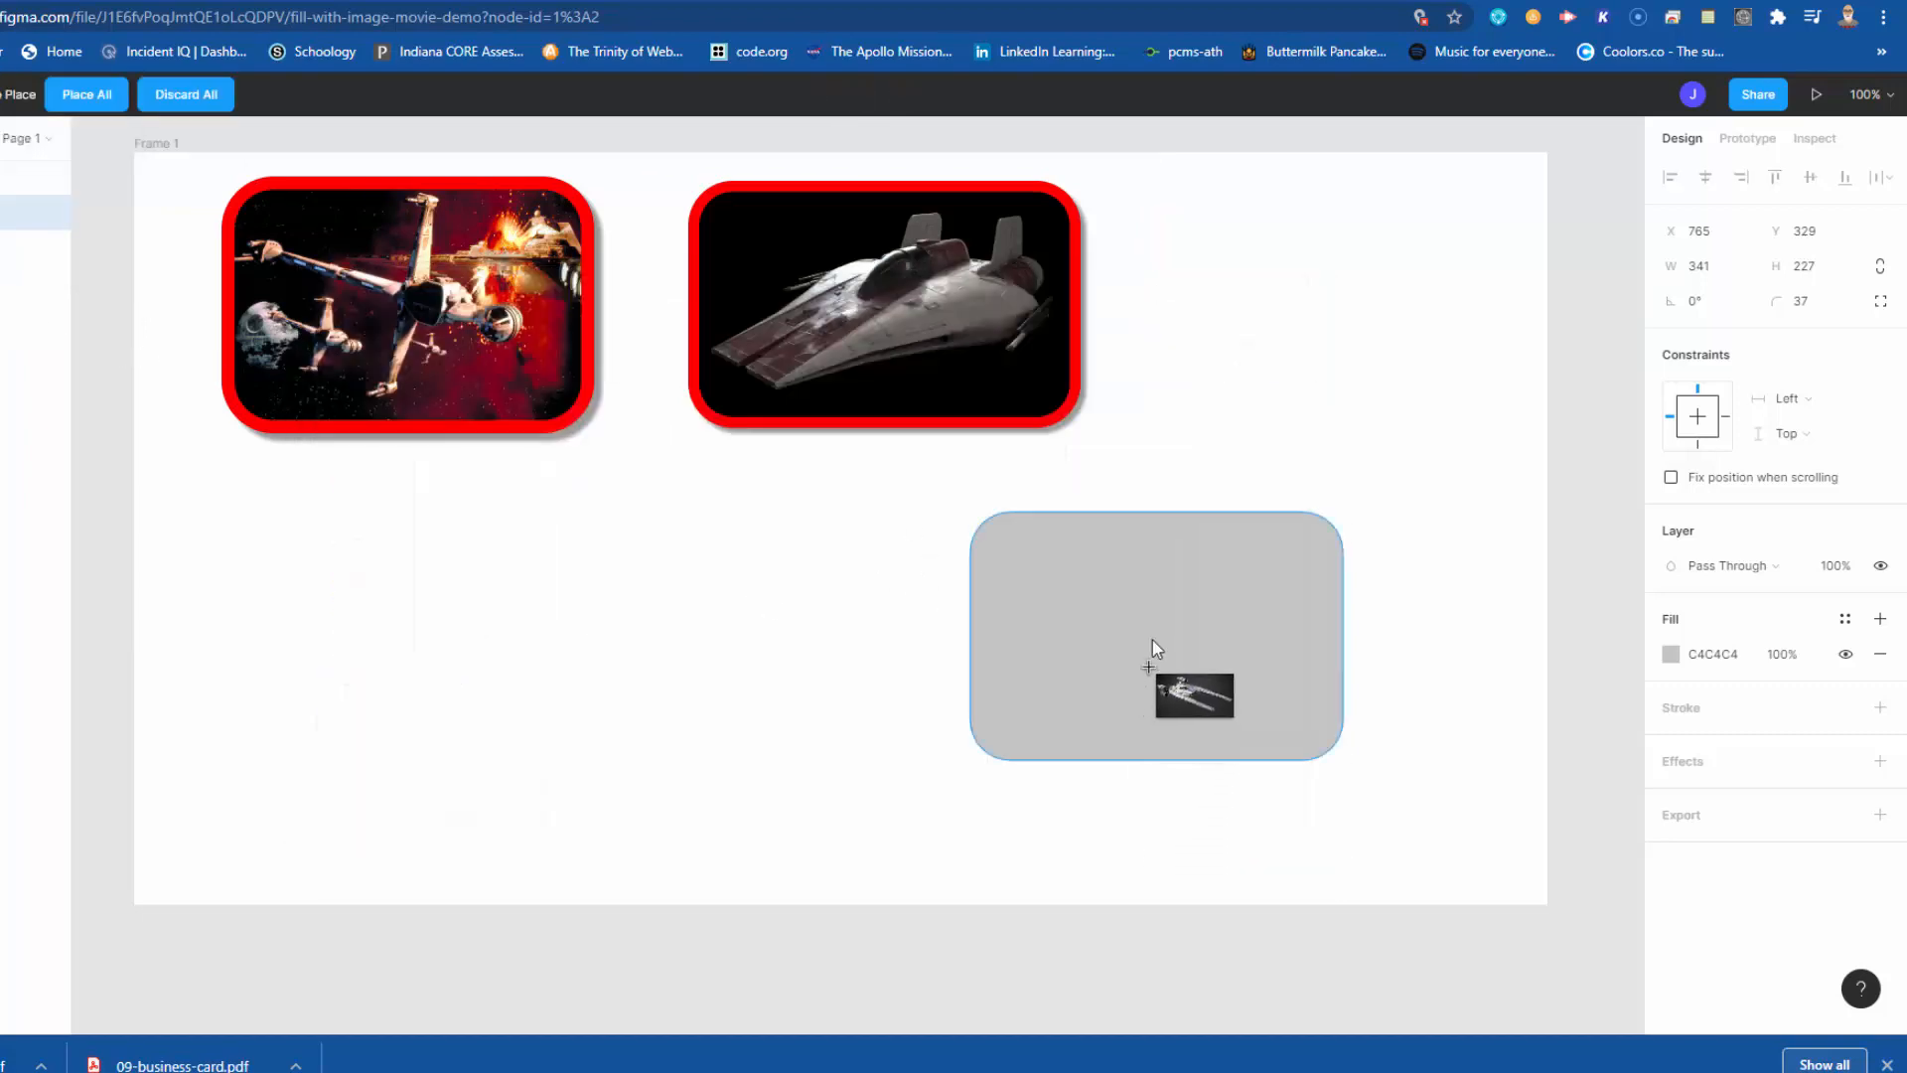
# - Add a red FF0000 stroke to the UWing rectangle with a weight of 9, aligned outside
pyautogui.click(1880, 708)
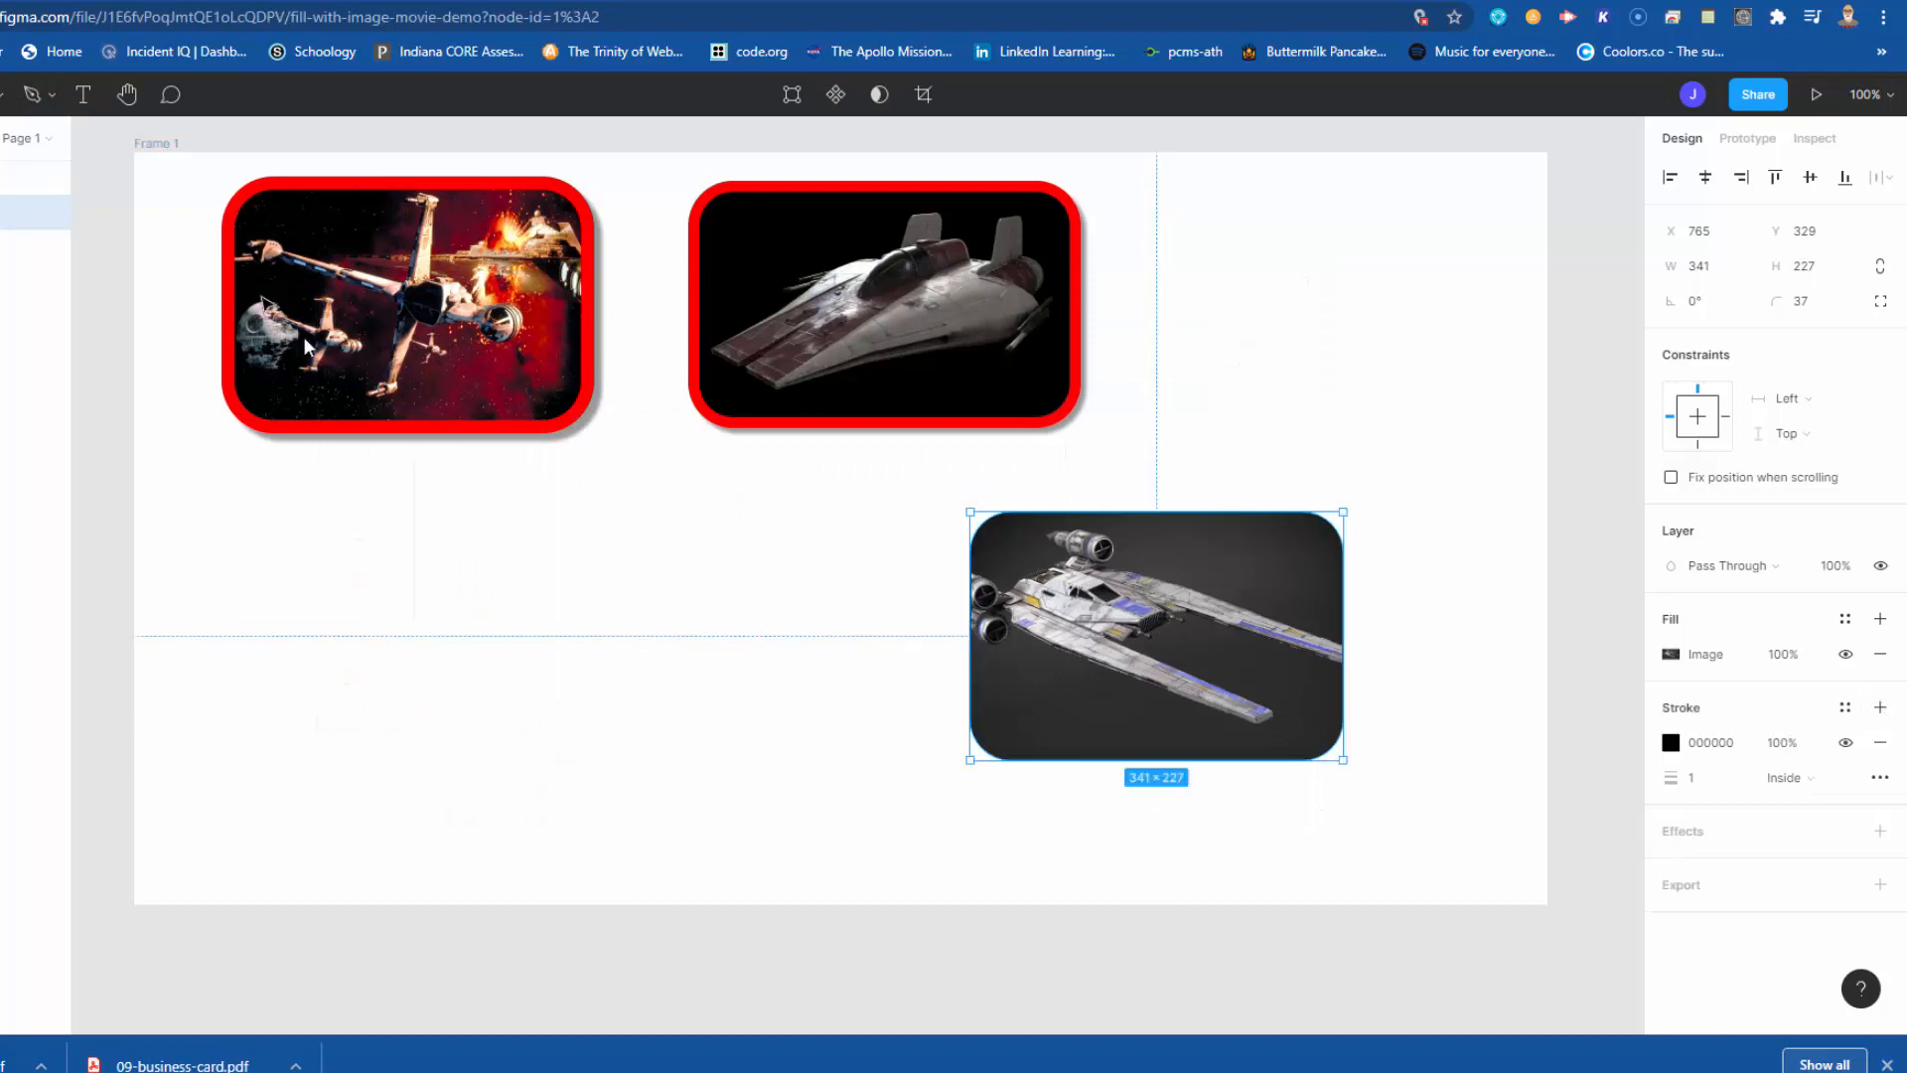
pyautogui.click(1733, 750)
pyautogui.click(1671, 742)
pyautogui.click(1409, 929)
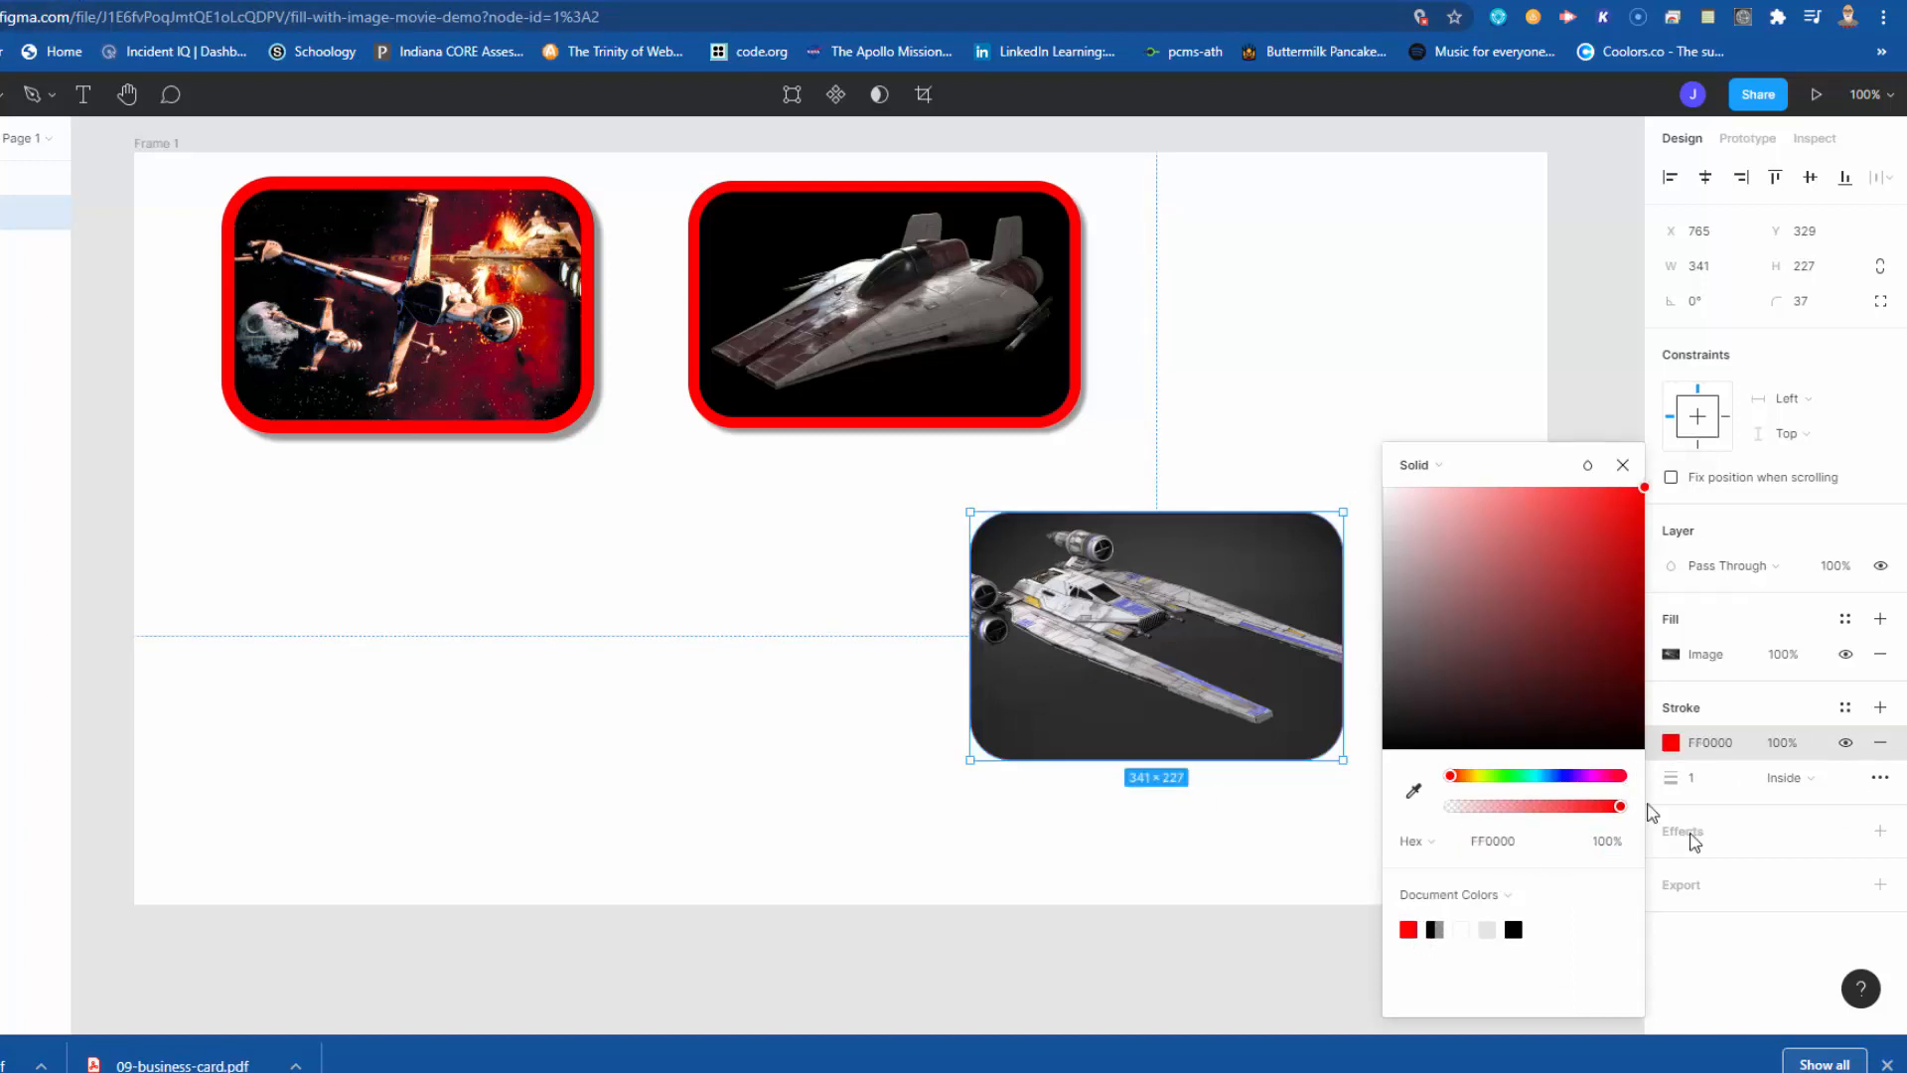
pyautogui.moveTo(1679, 778); pyautogui.dragTo(1695, 777)
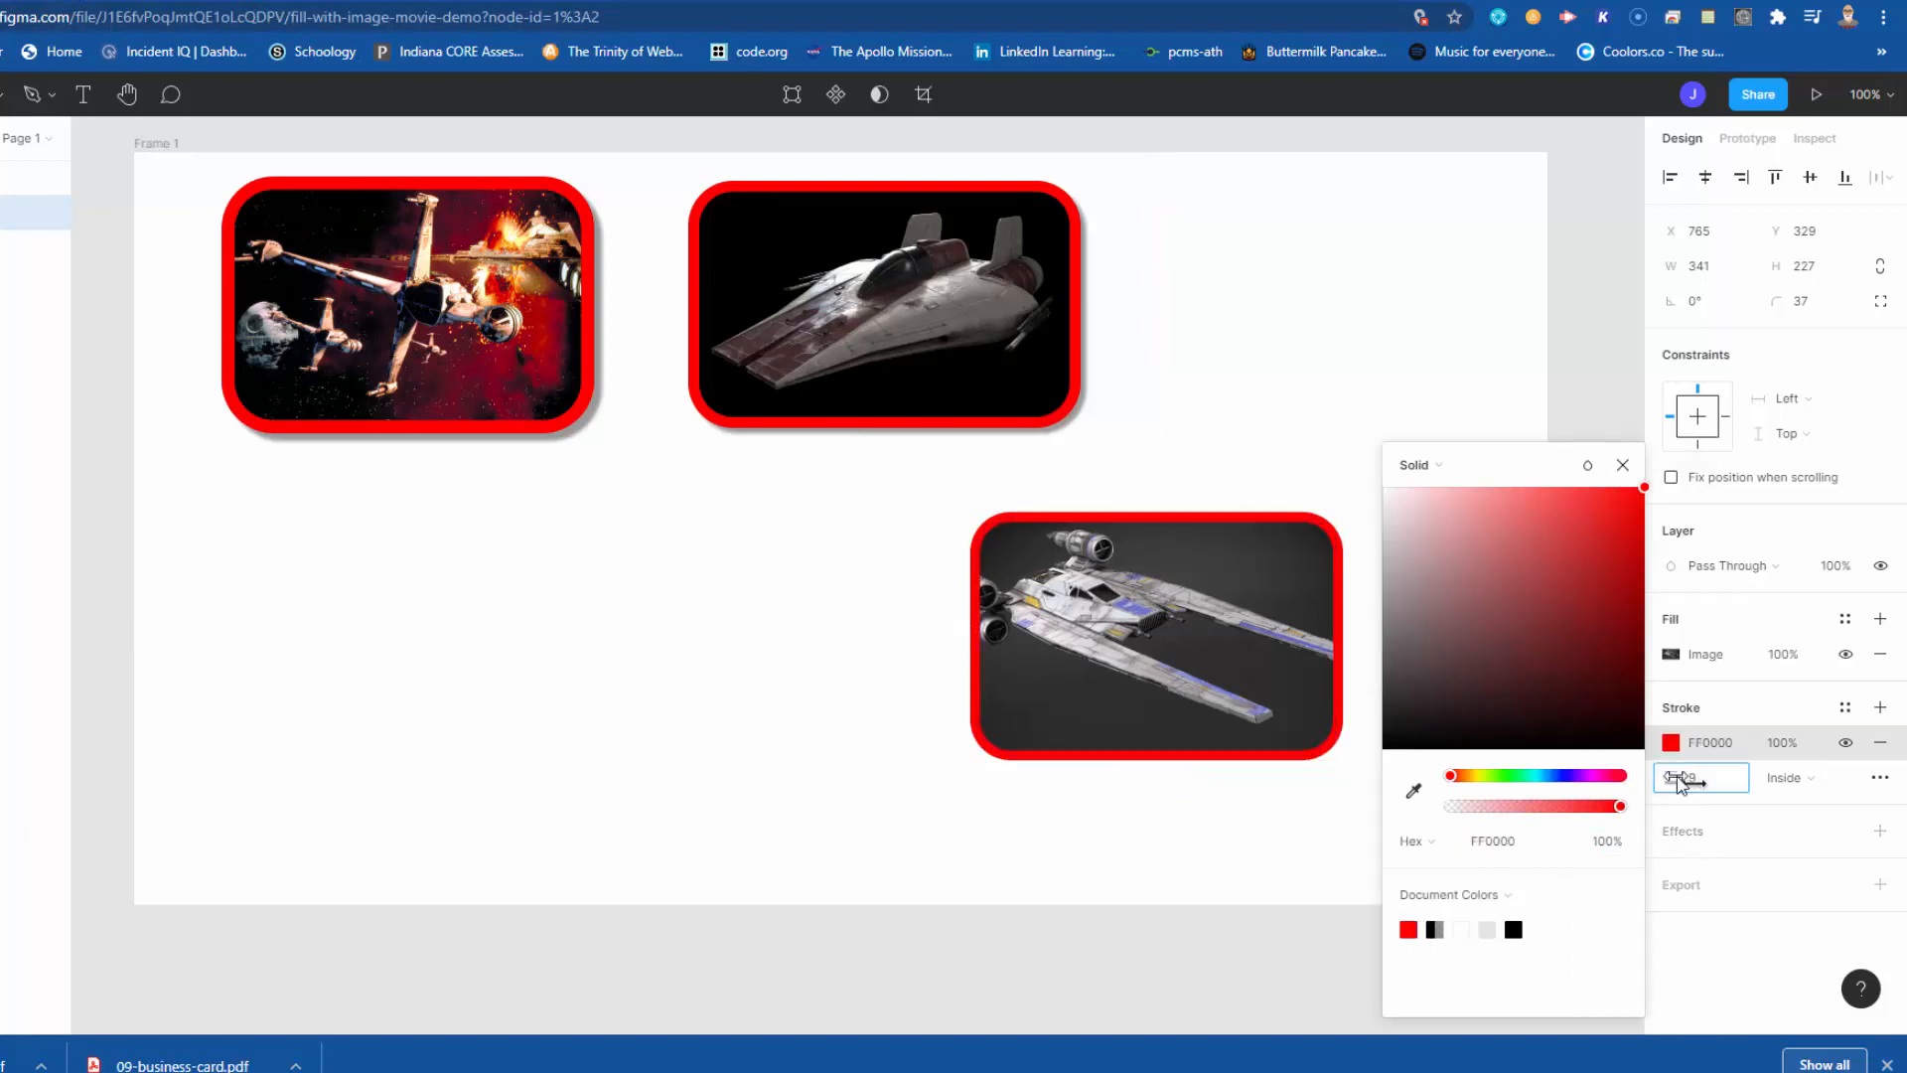
pyautogui.click(1802, 786)
pyautogui.click(1817, 803)
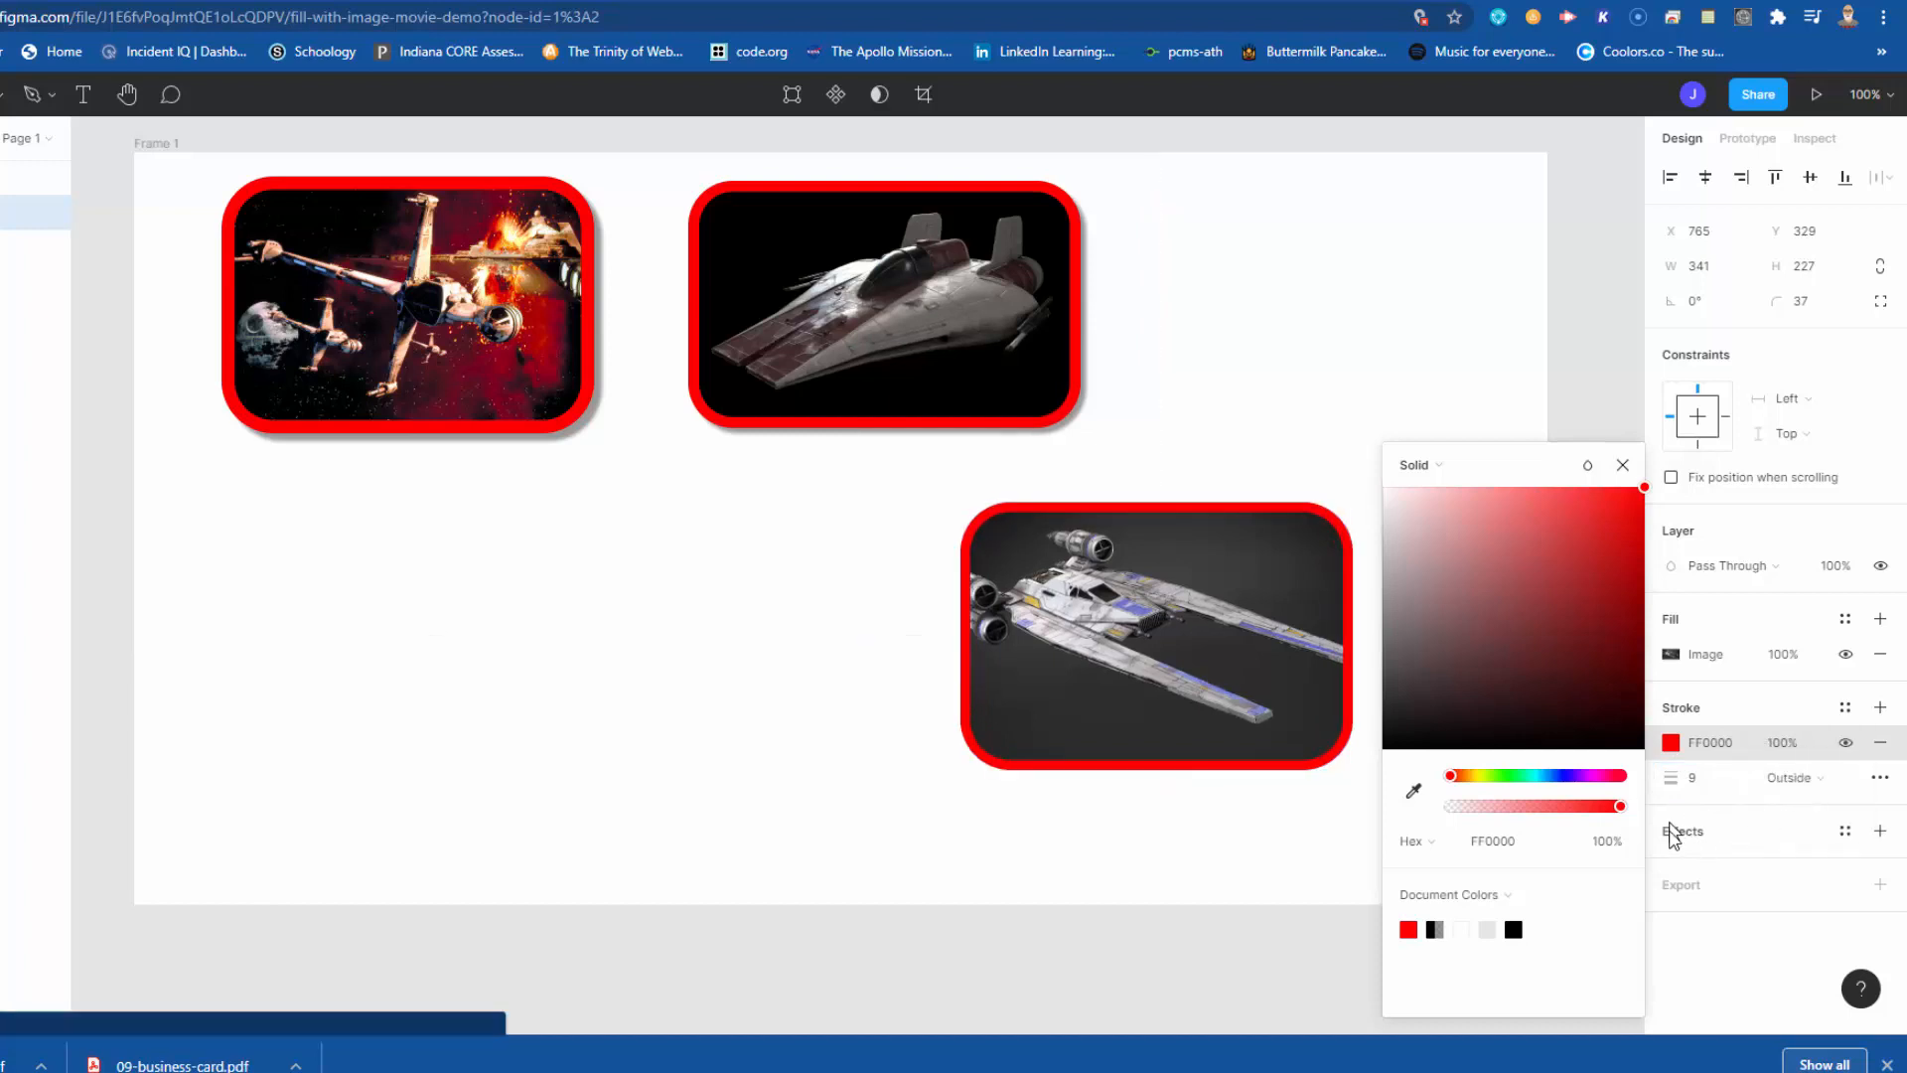
# - Add a Drop Shadow to the UWing rectangle with X and Y offsets of 7 and 40% opacity
pyautogui.click(1686, 875)
pyautogui.click(1675, 832)
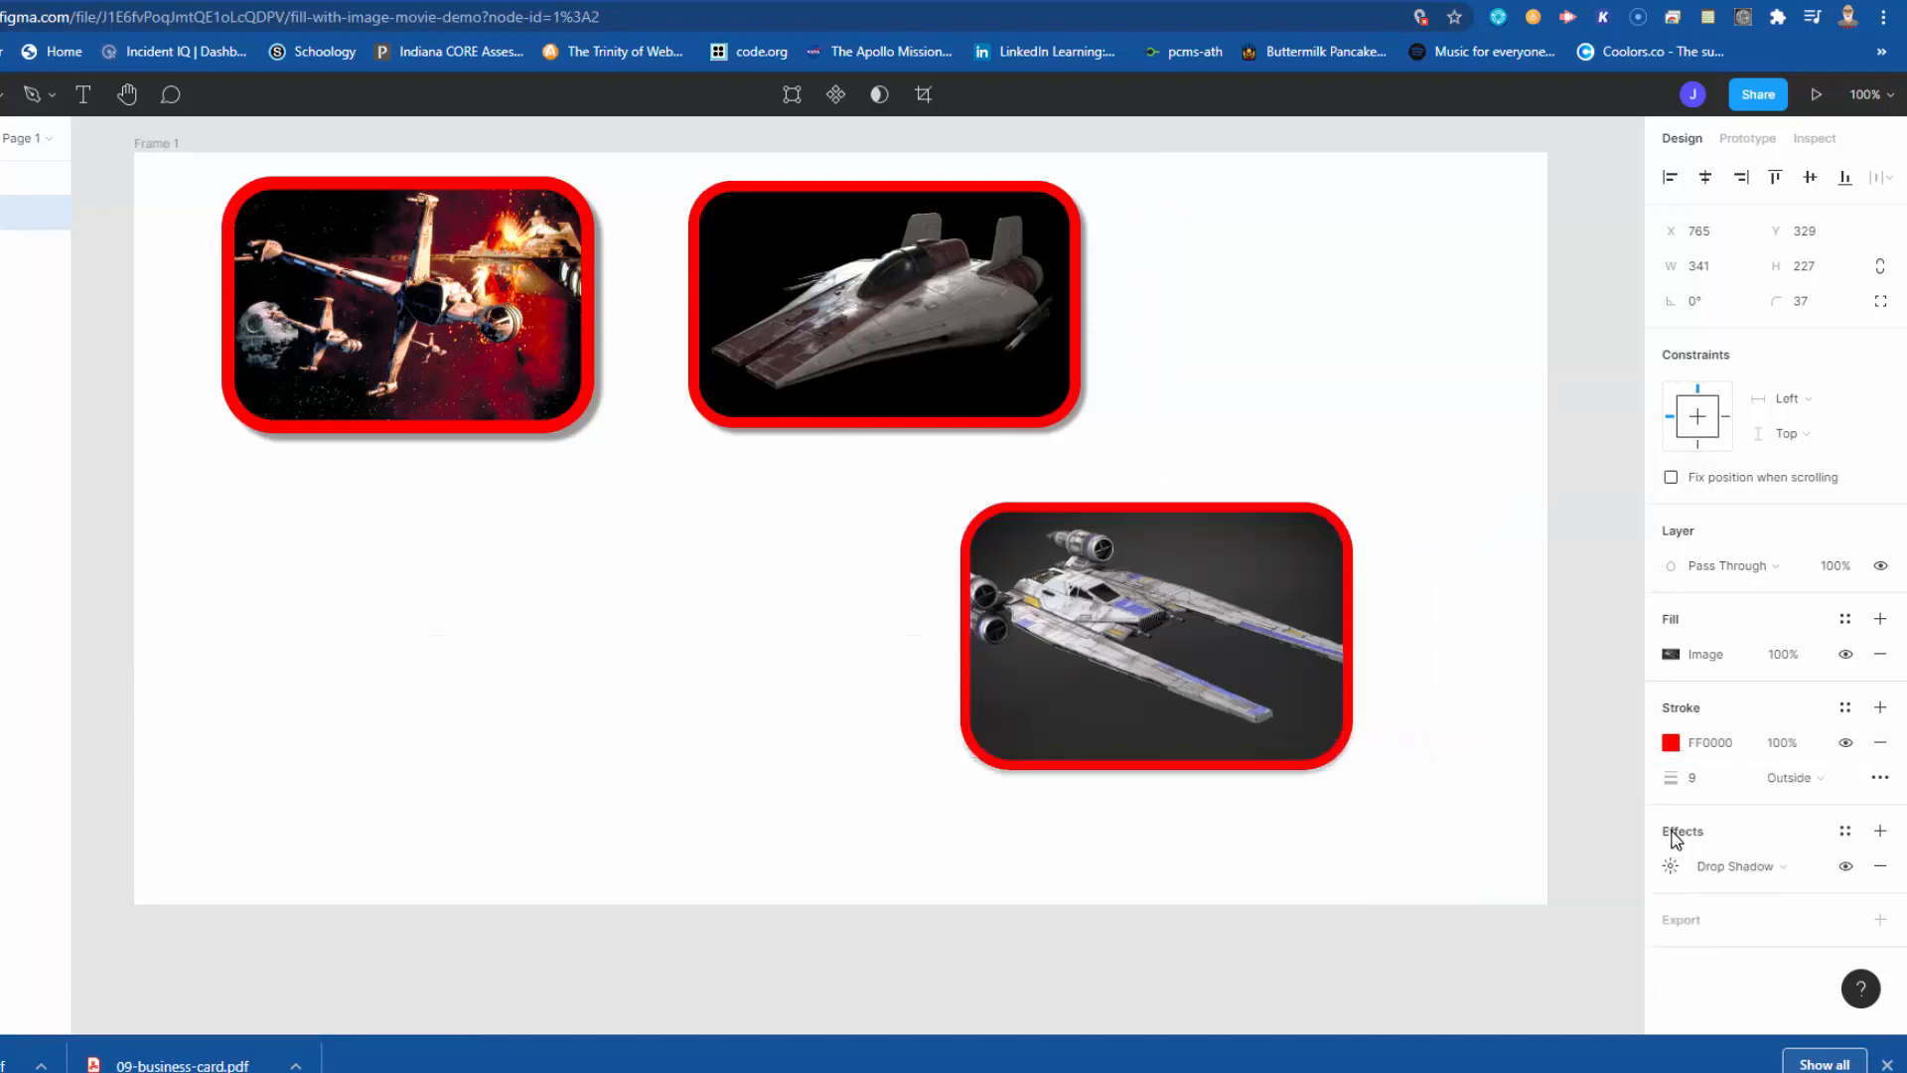
pyautogui.click(1671, 867)
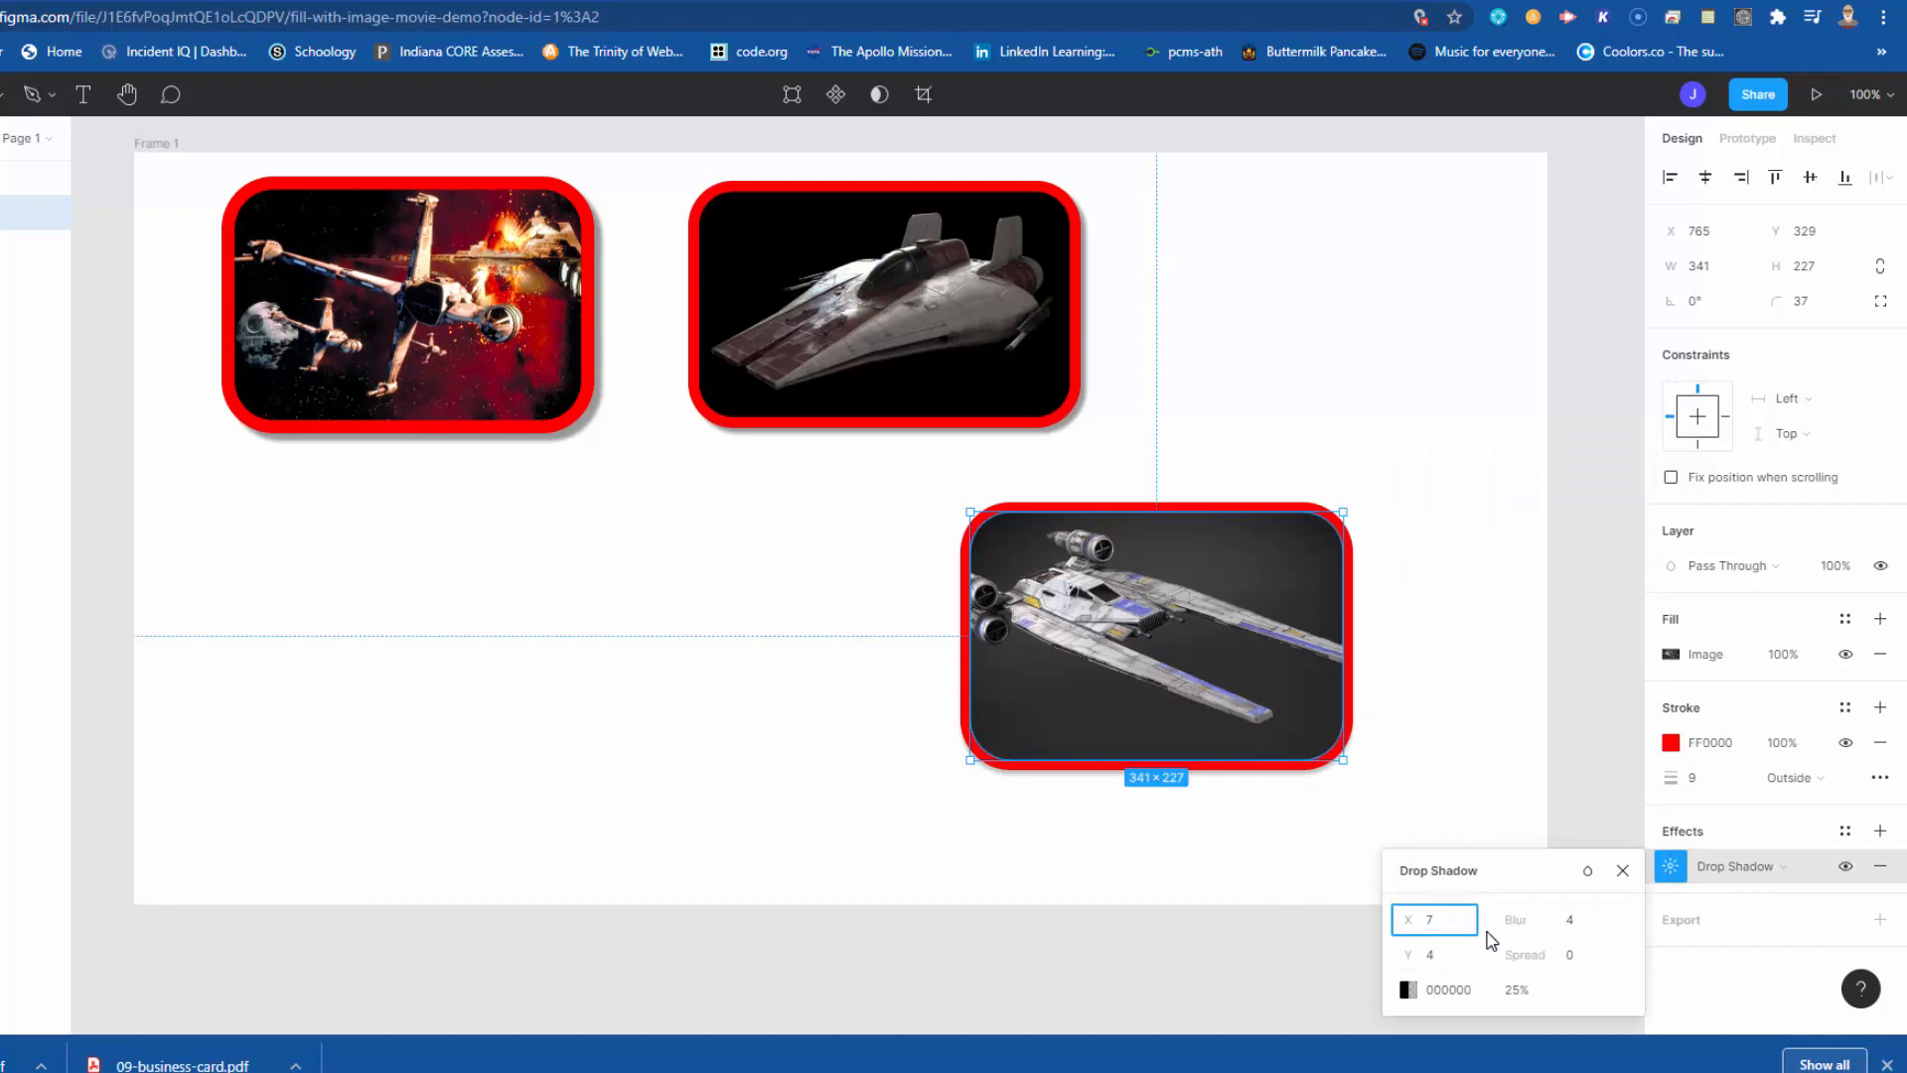
pyautogui.press('Tab')
pyautogui.write('7')
pyautogui.press('Tab')
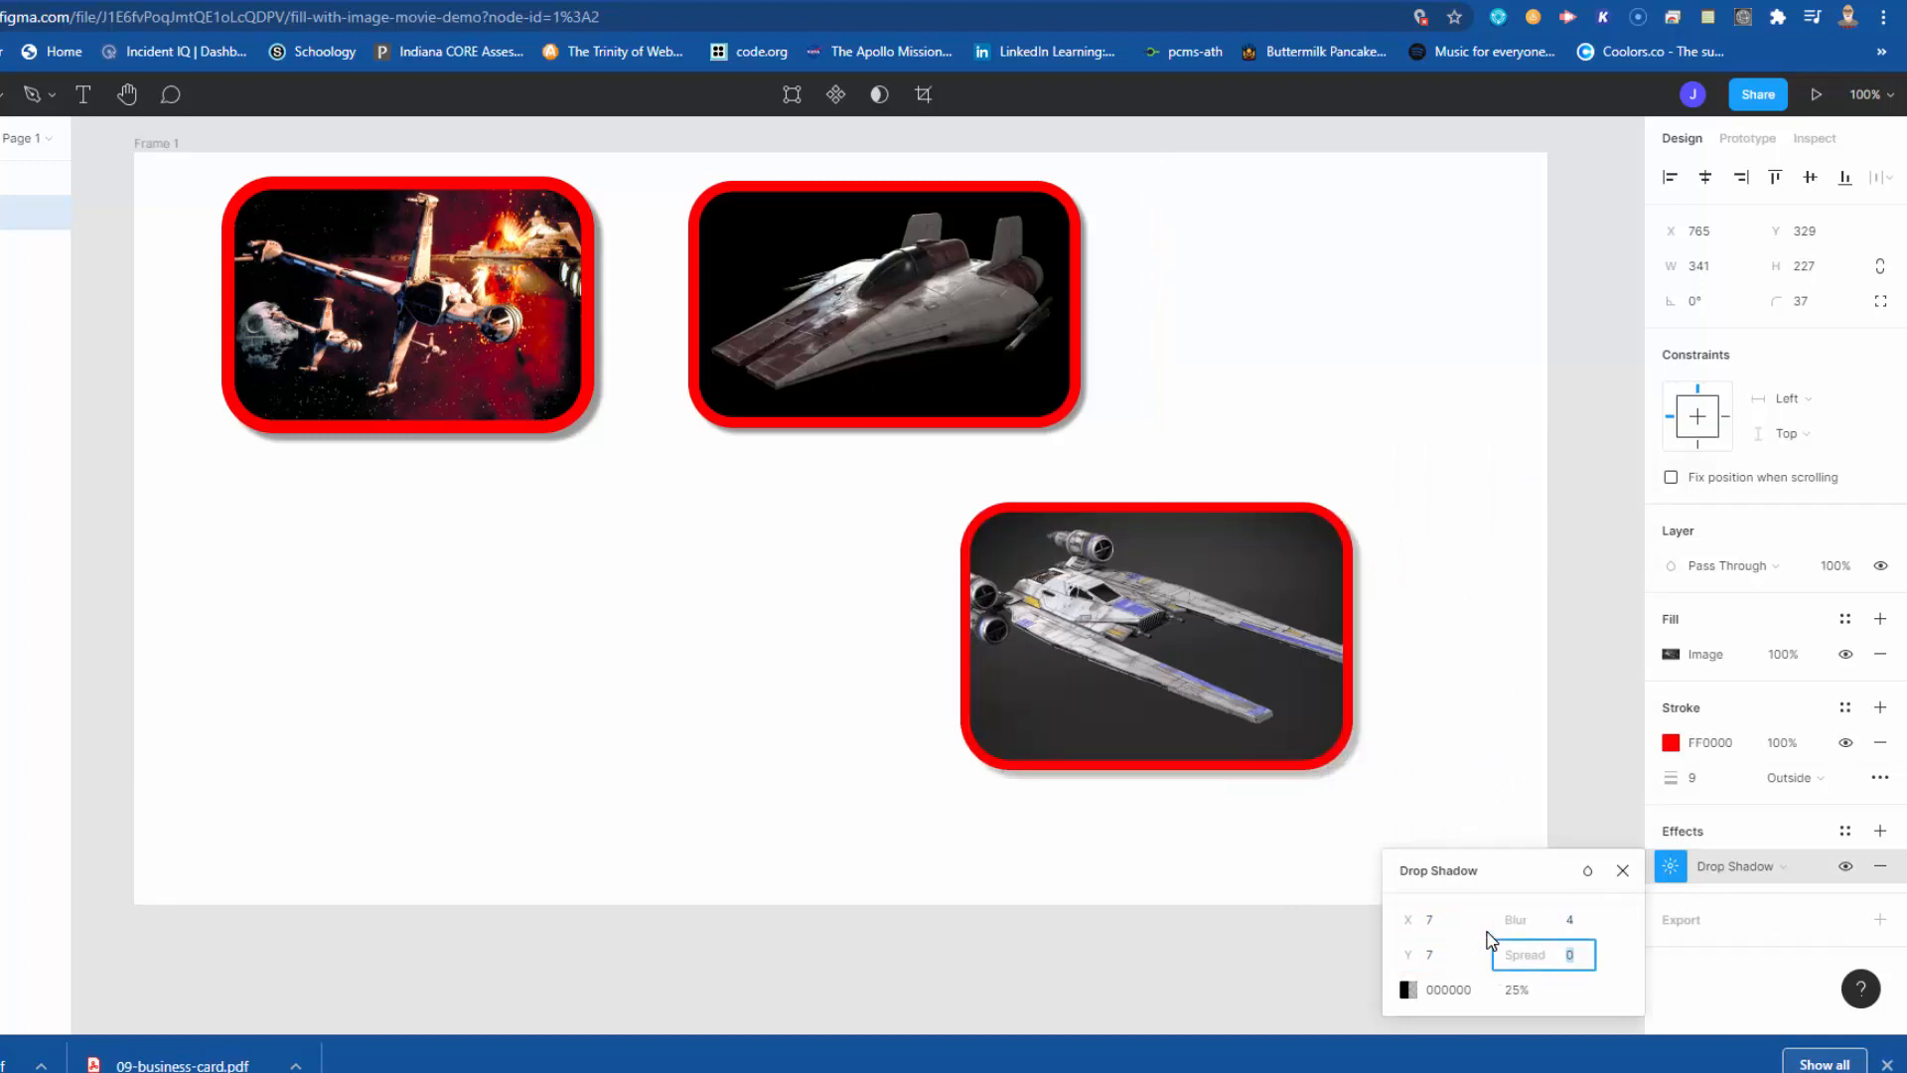
pyautogui.press('Tab')
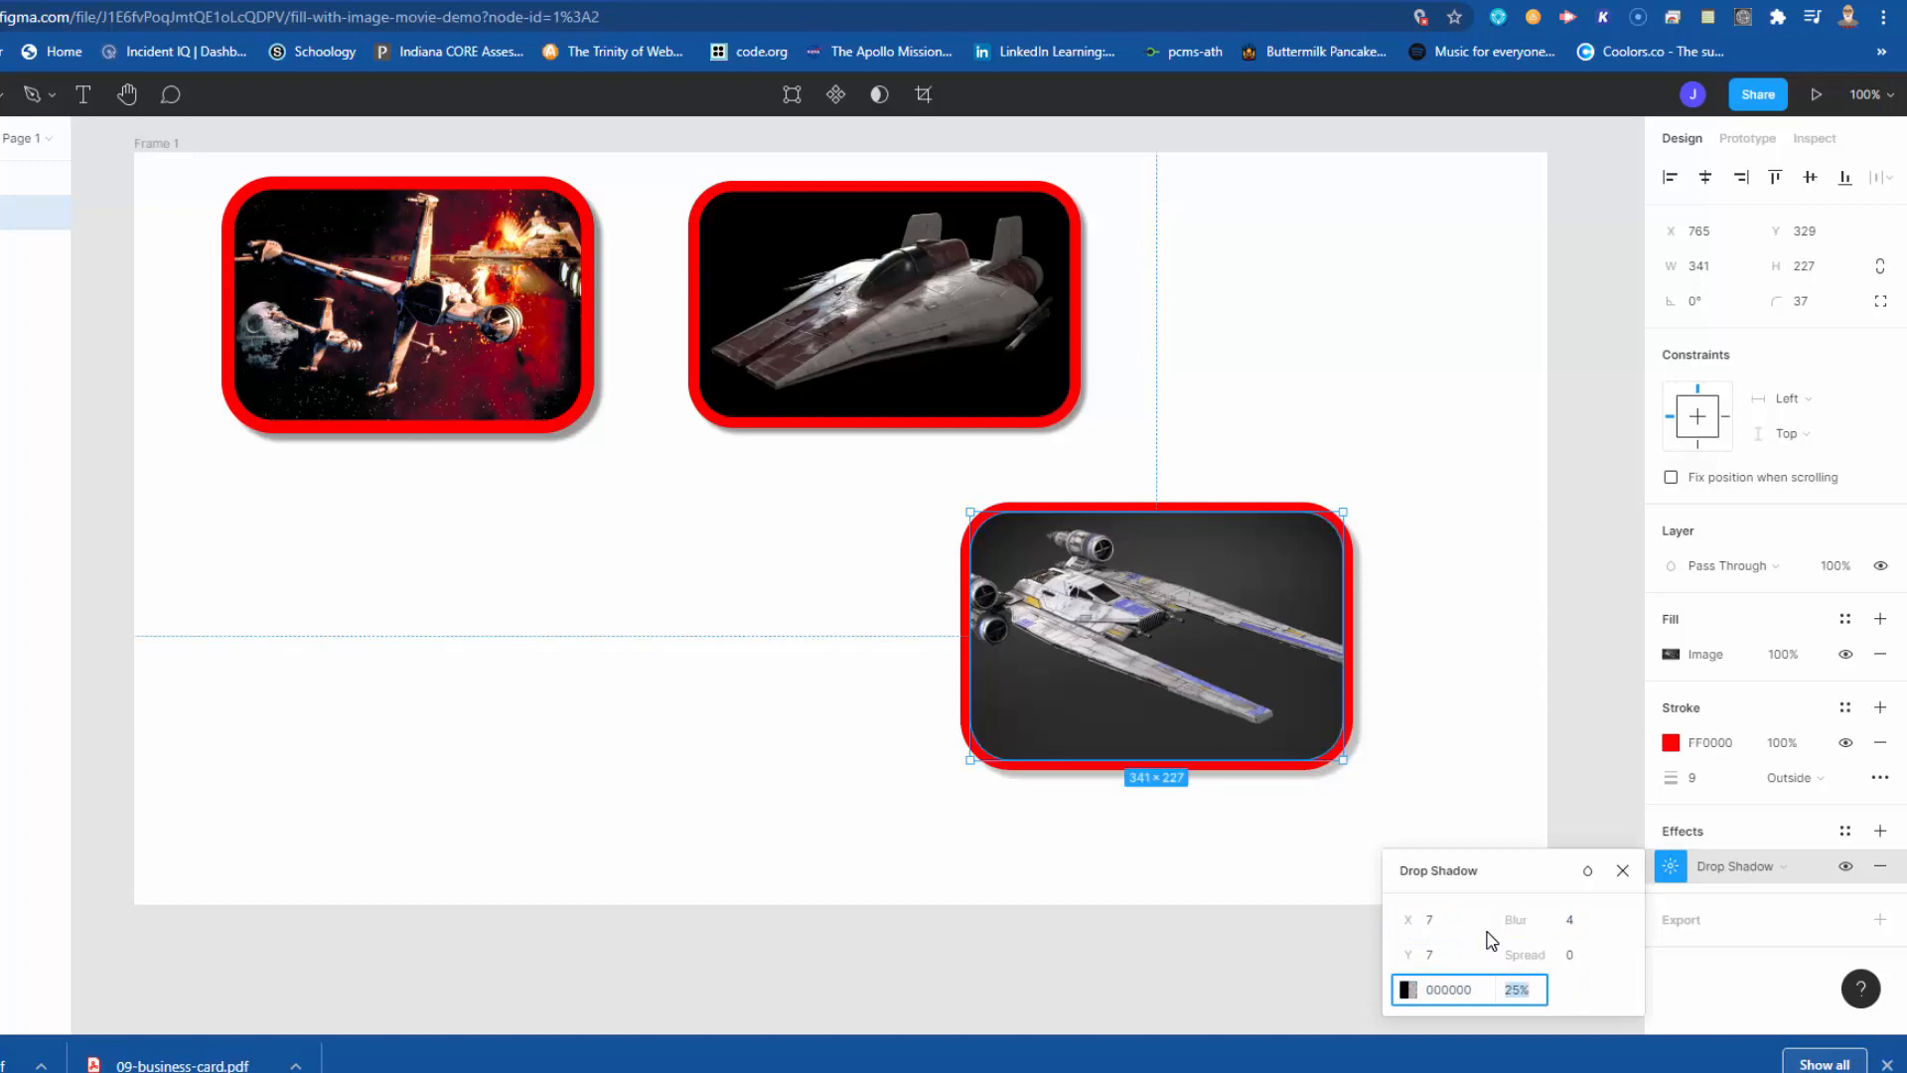
pyautogui.write('40')
pyautogui.press('Return')
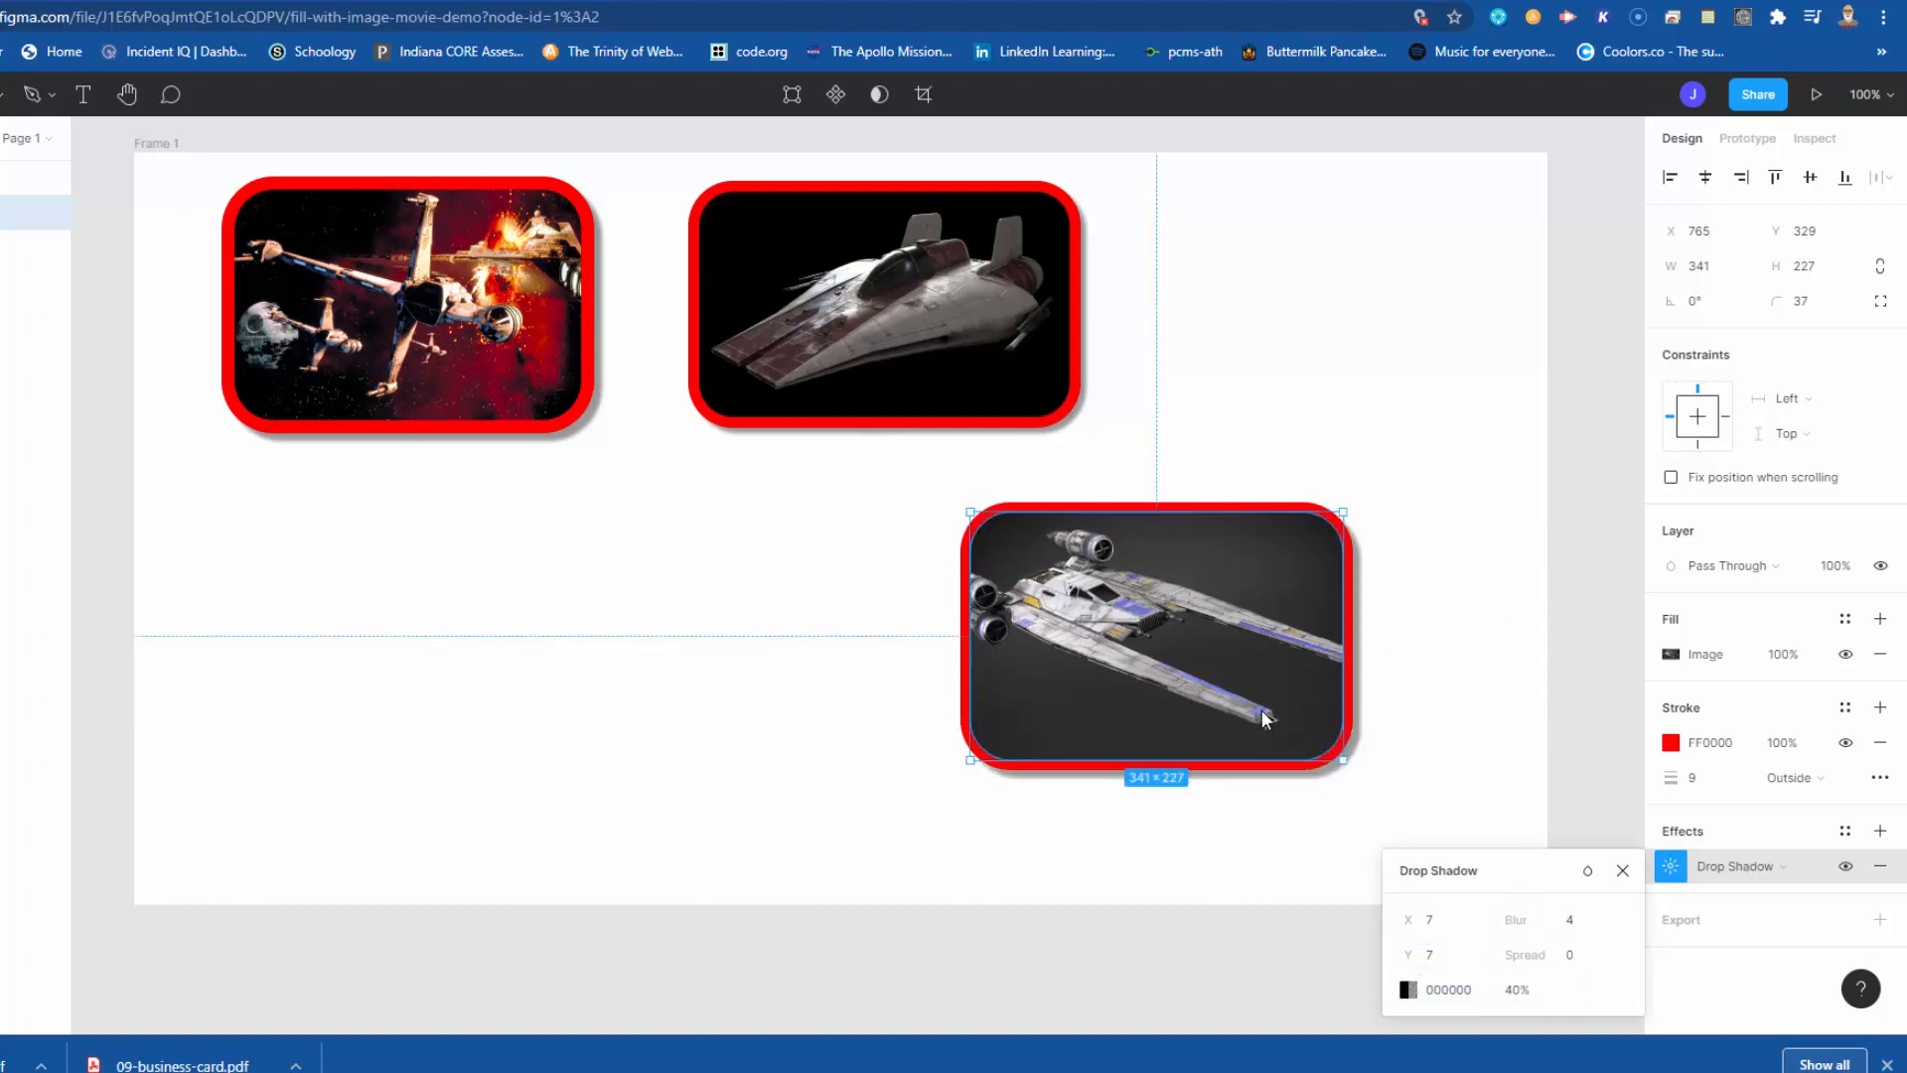
# - Move the UWing rectangle to about X 744, Y 344 and open its image fill adjustments
pyautogui.moveTo(1266, 714); pyautogui.dragTo(1169, 707)
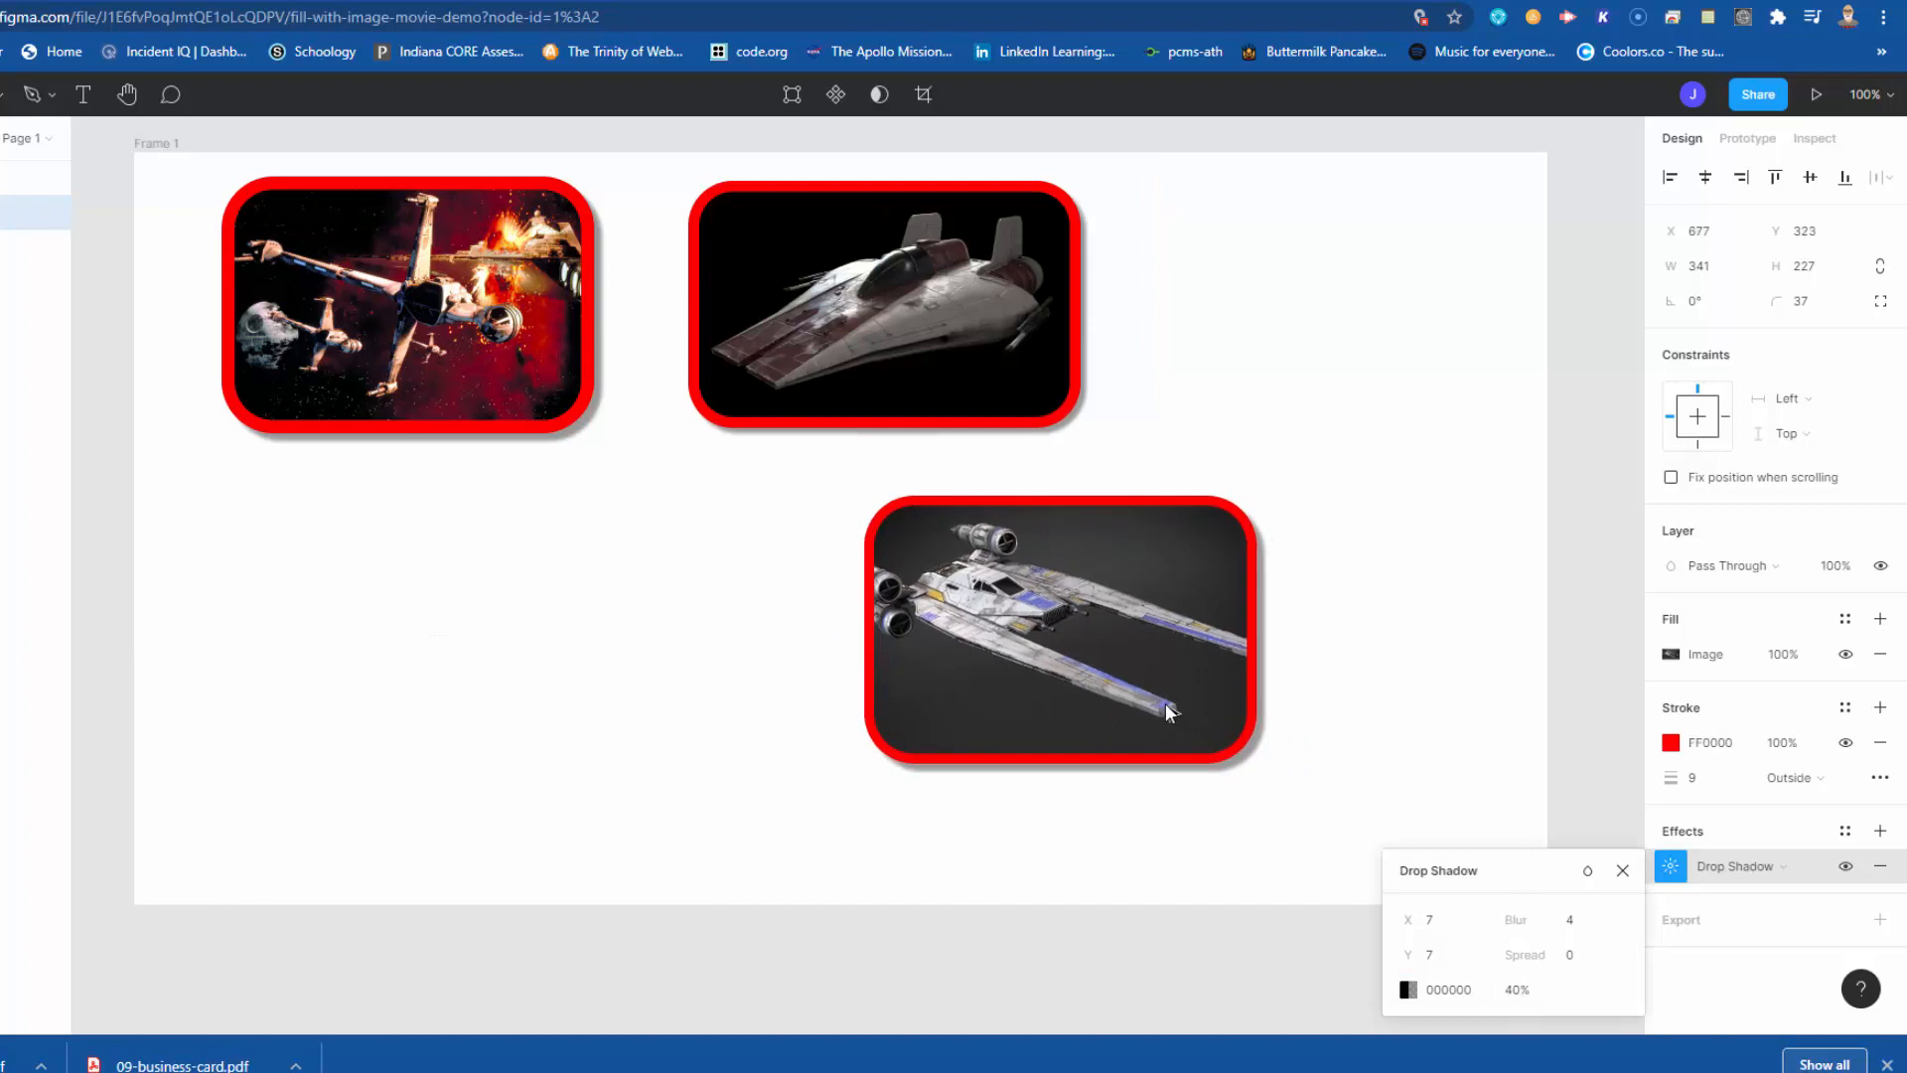
pyautogui.click(1622, 870)
pyautogui.moveTo(1123, 669); pyautogui.dragTo(1287, 663)
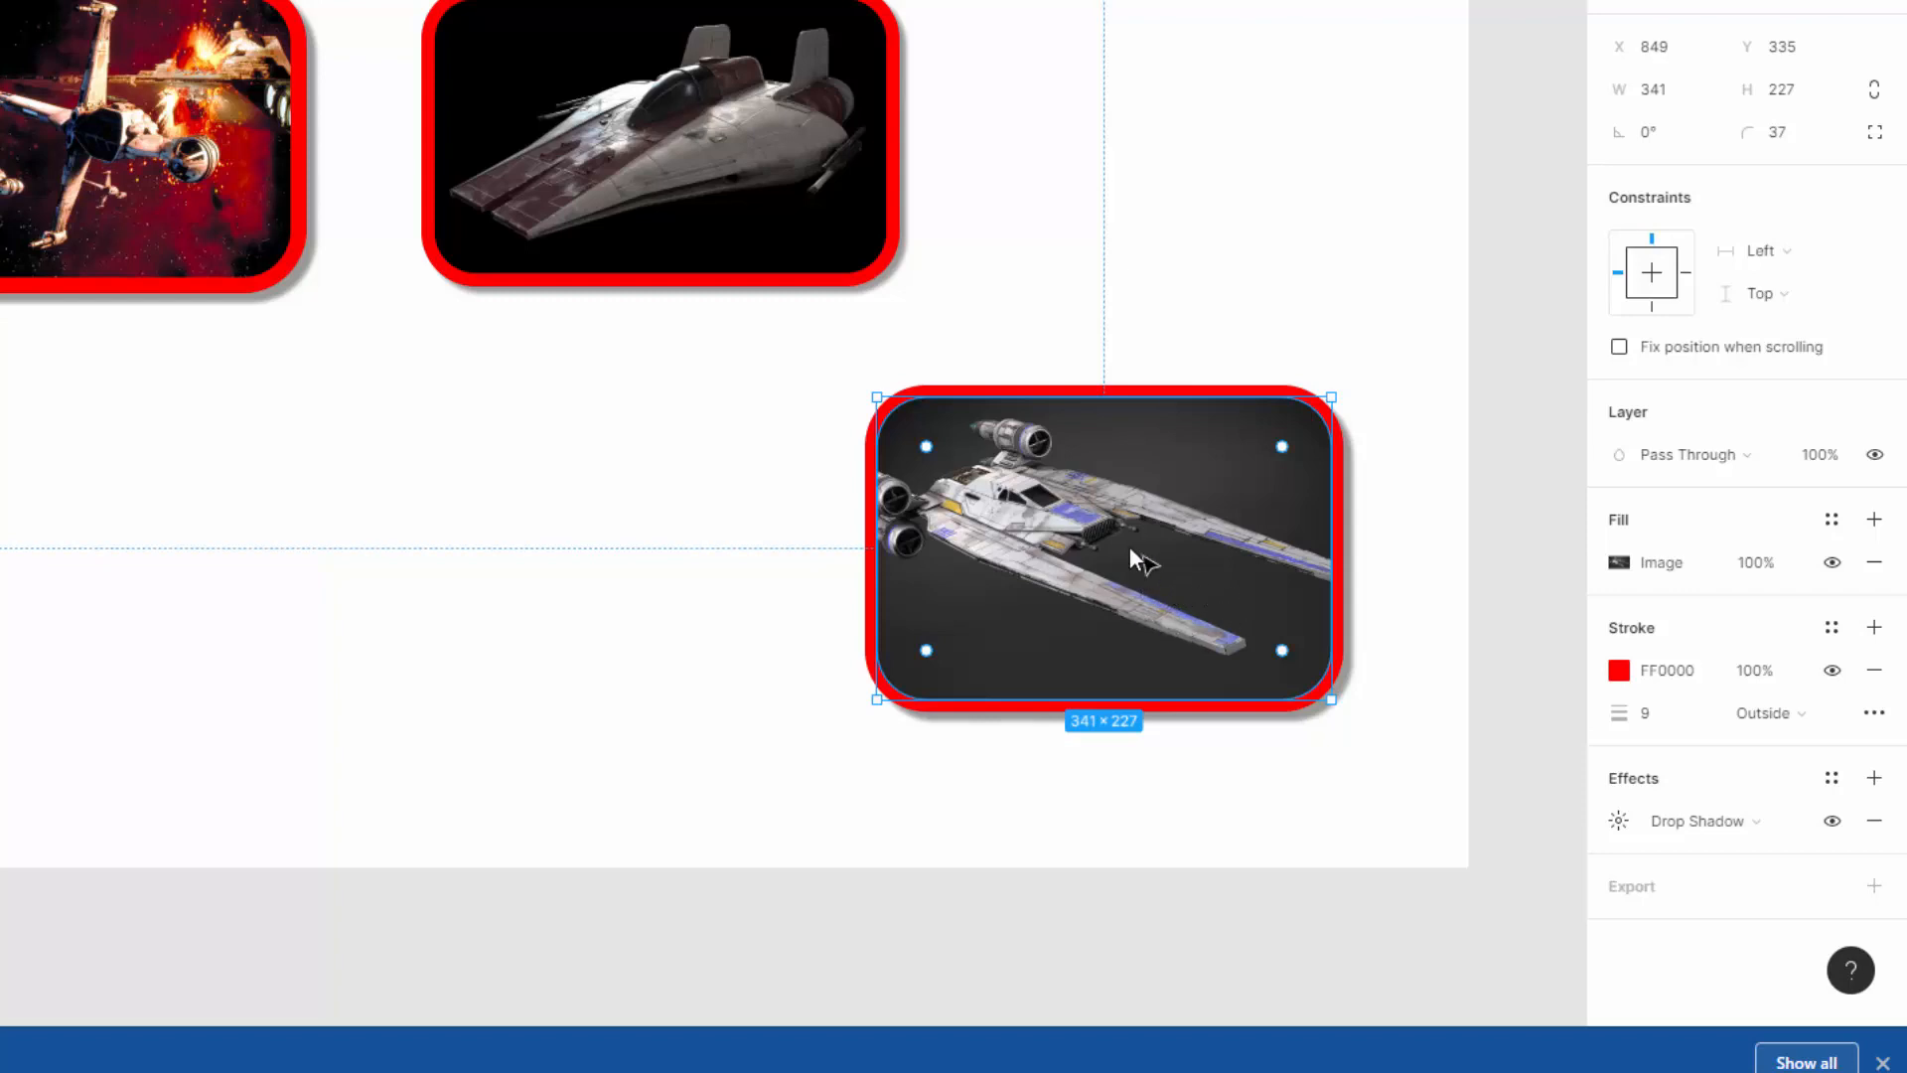
pyautogui.moveTo(1132, 553); pyautogui.dragTo(1085, 581)
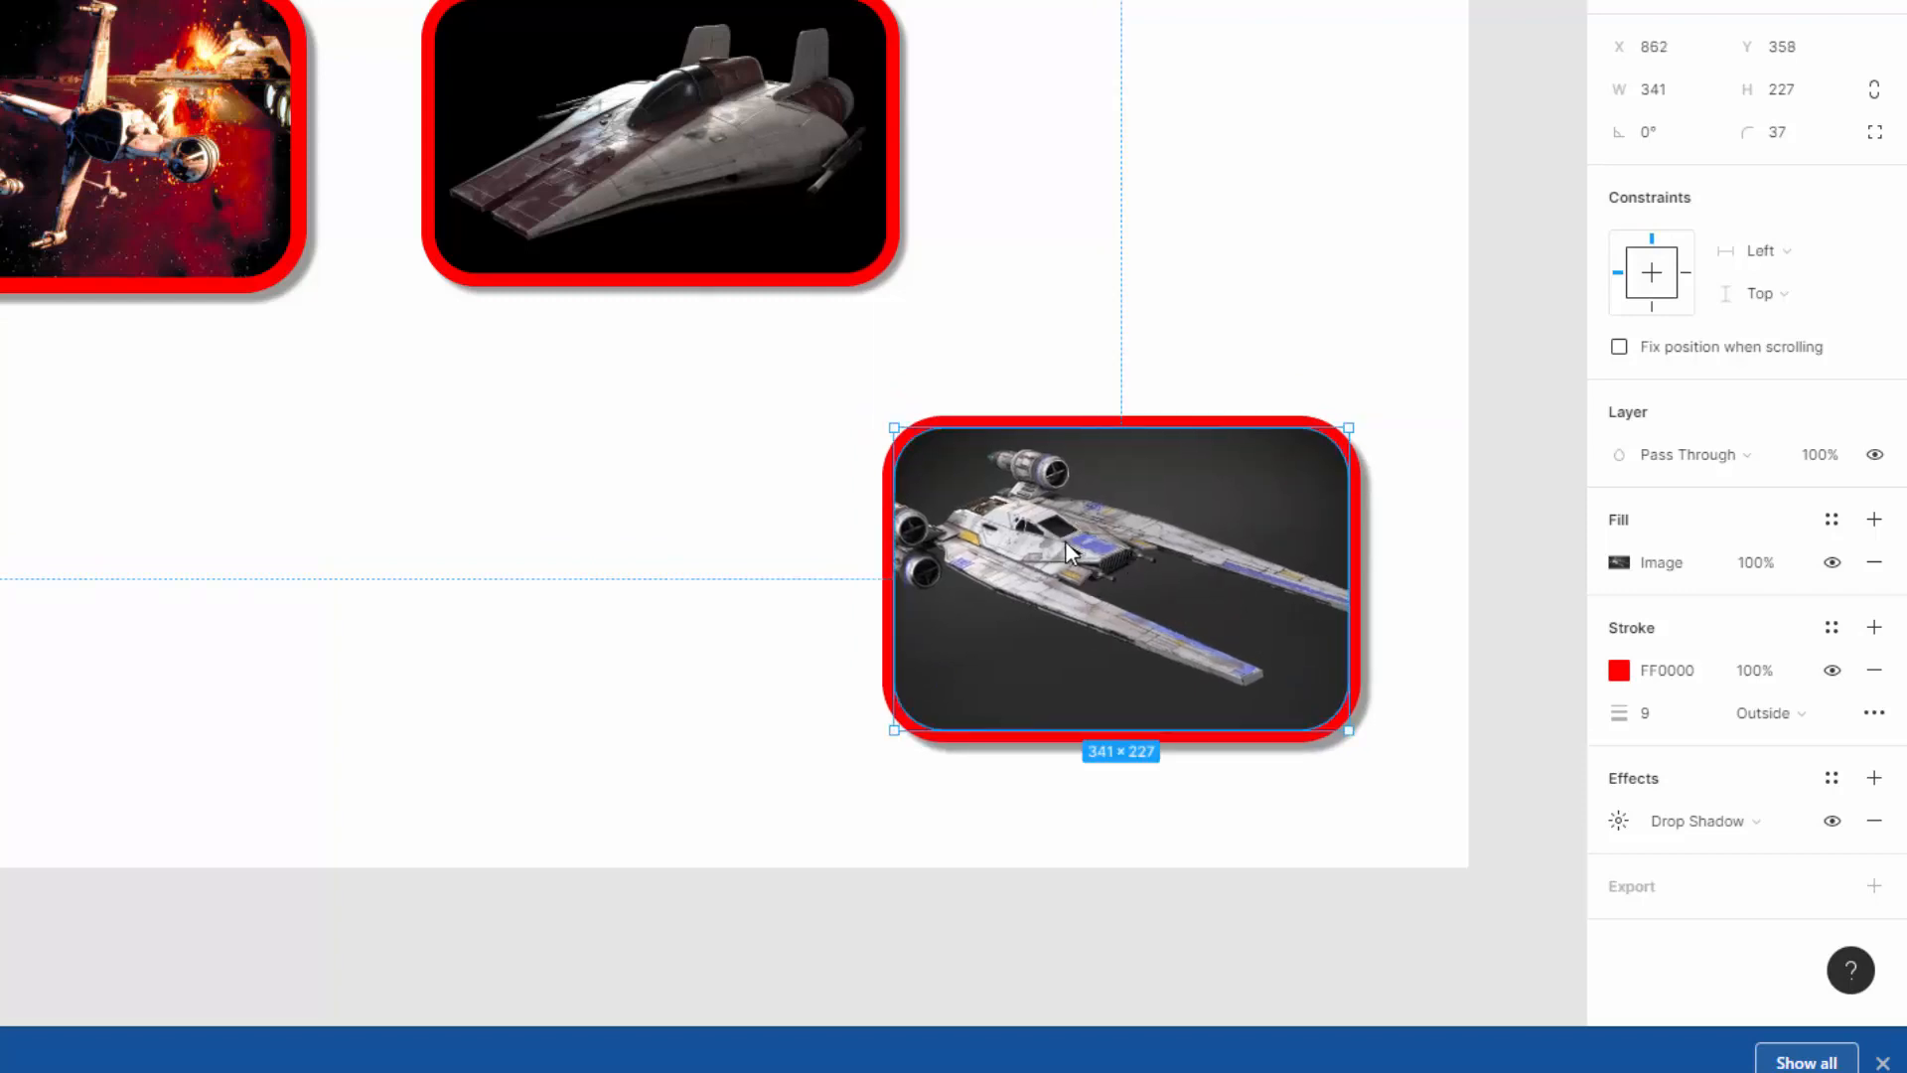
pyautogui.doubleClick(1066, 542)
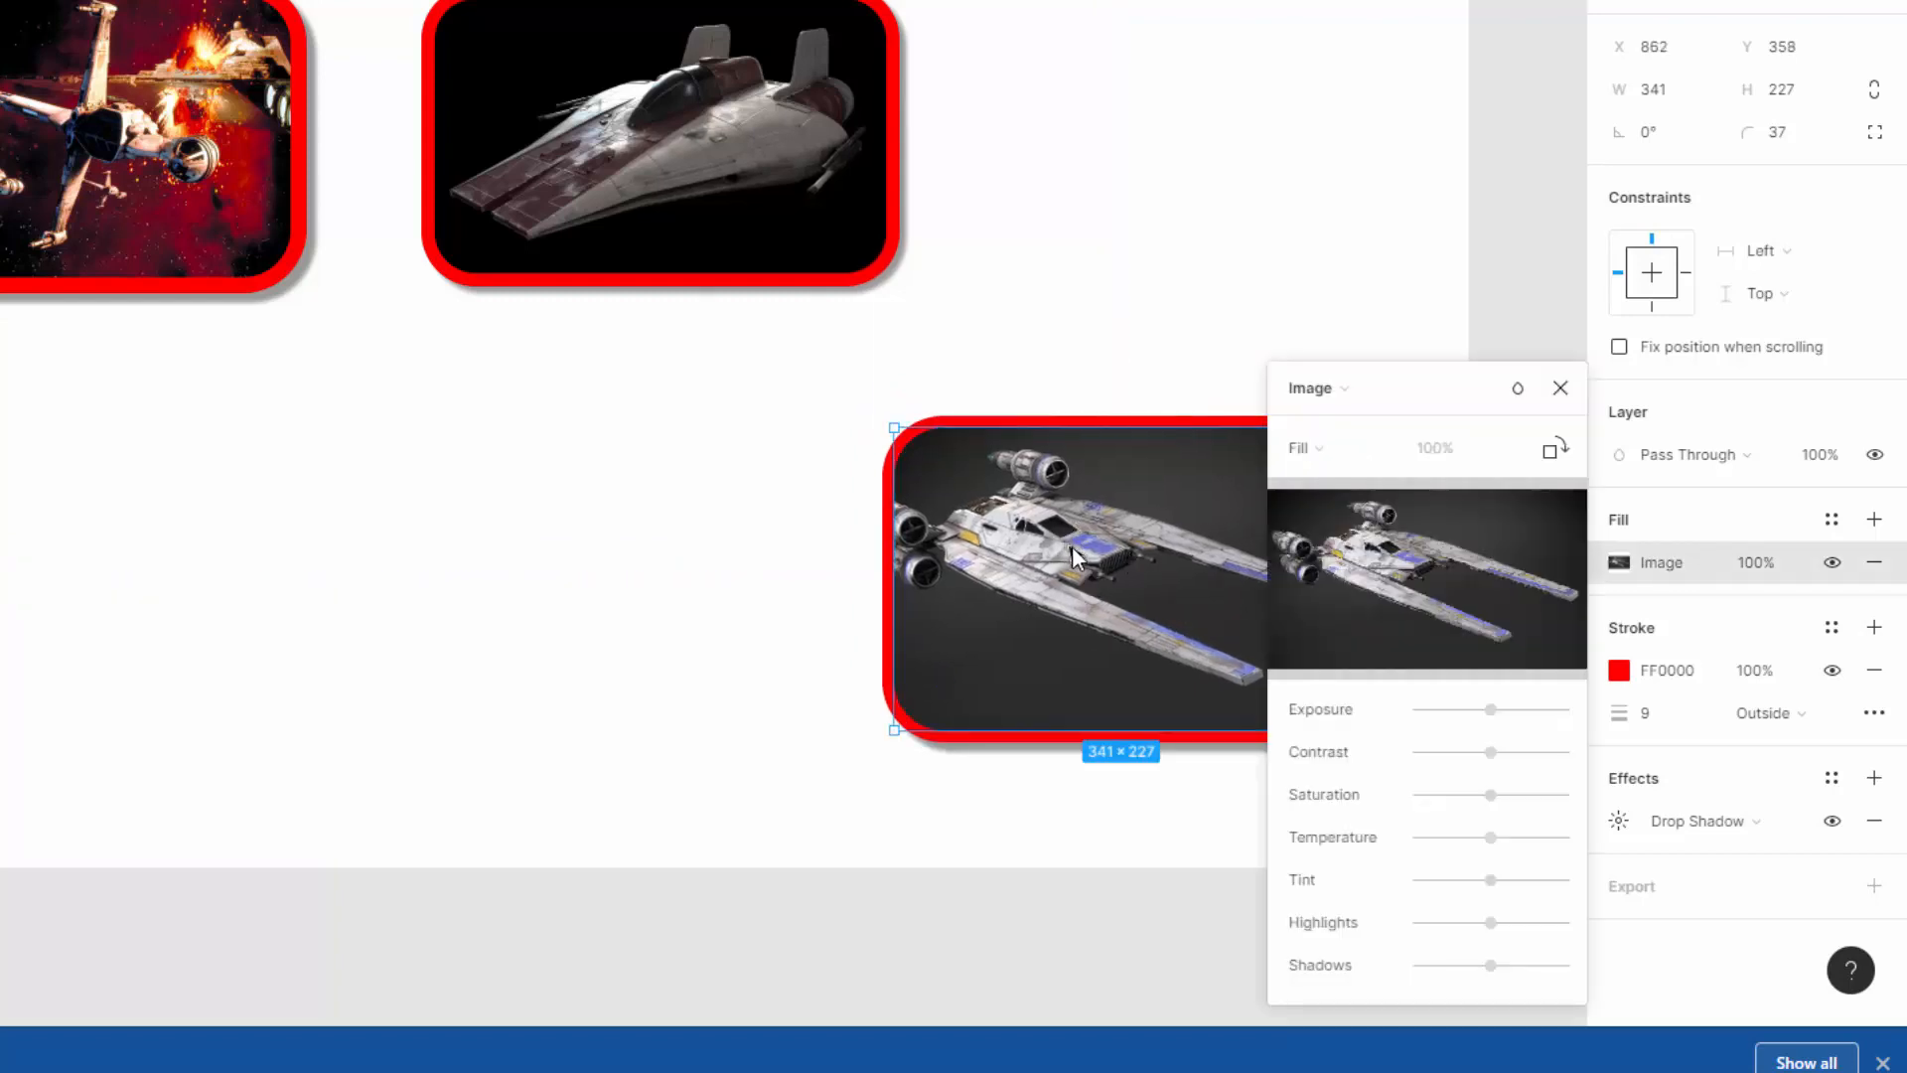
pyautogui.moveTo(1070, 546); pyautogui.dragTo(954, 532)
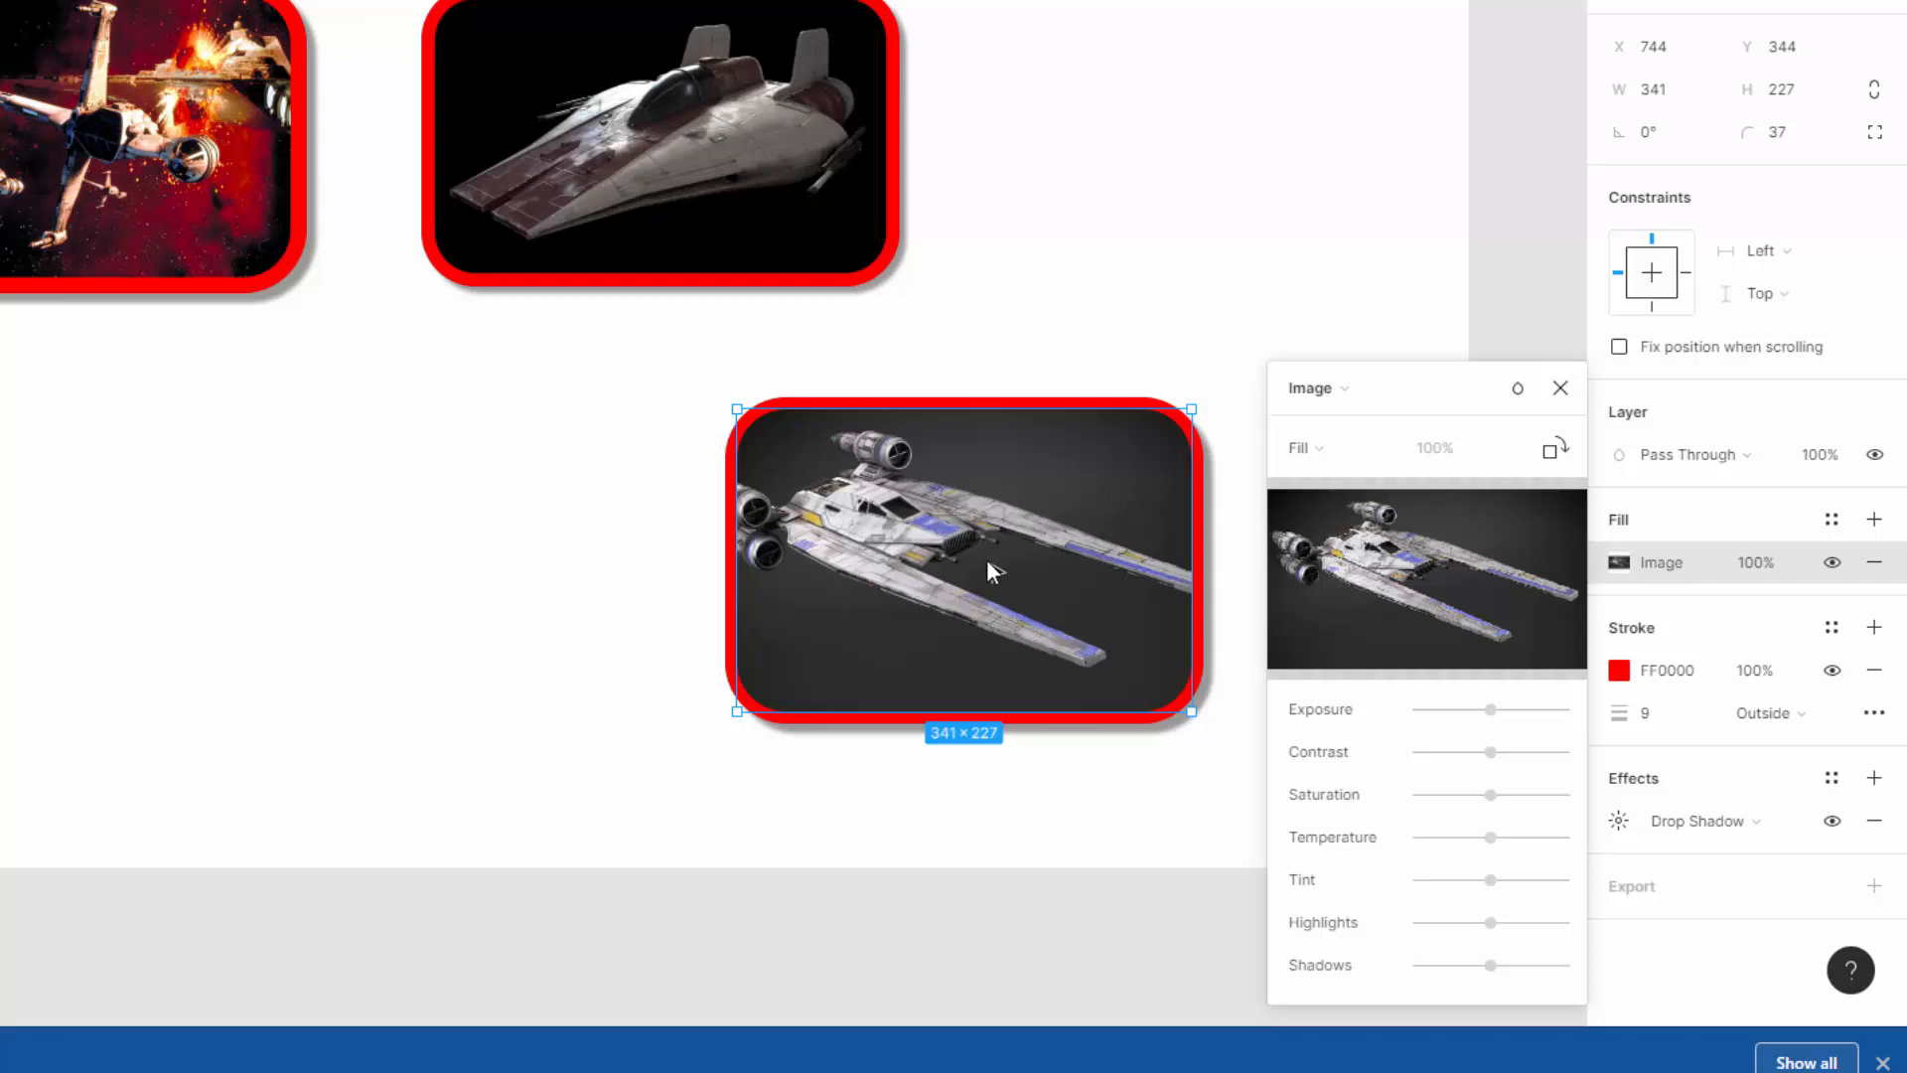
# - Try the lowest tint, a slightly warmer temperature and maximum saturation on the UWing image fill
pyautogui.moveTo(1346, 591)
pyautogui.moveTo(1490, 882); pyautogui.dragTo(1412, 894)
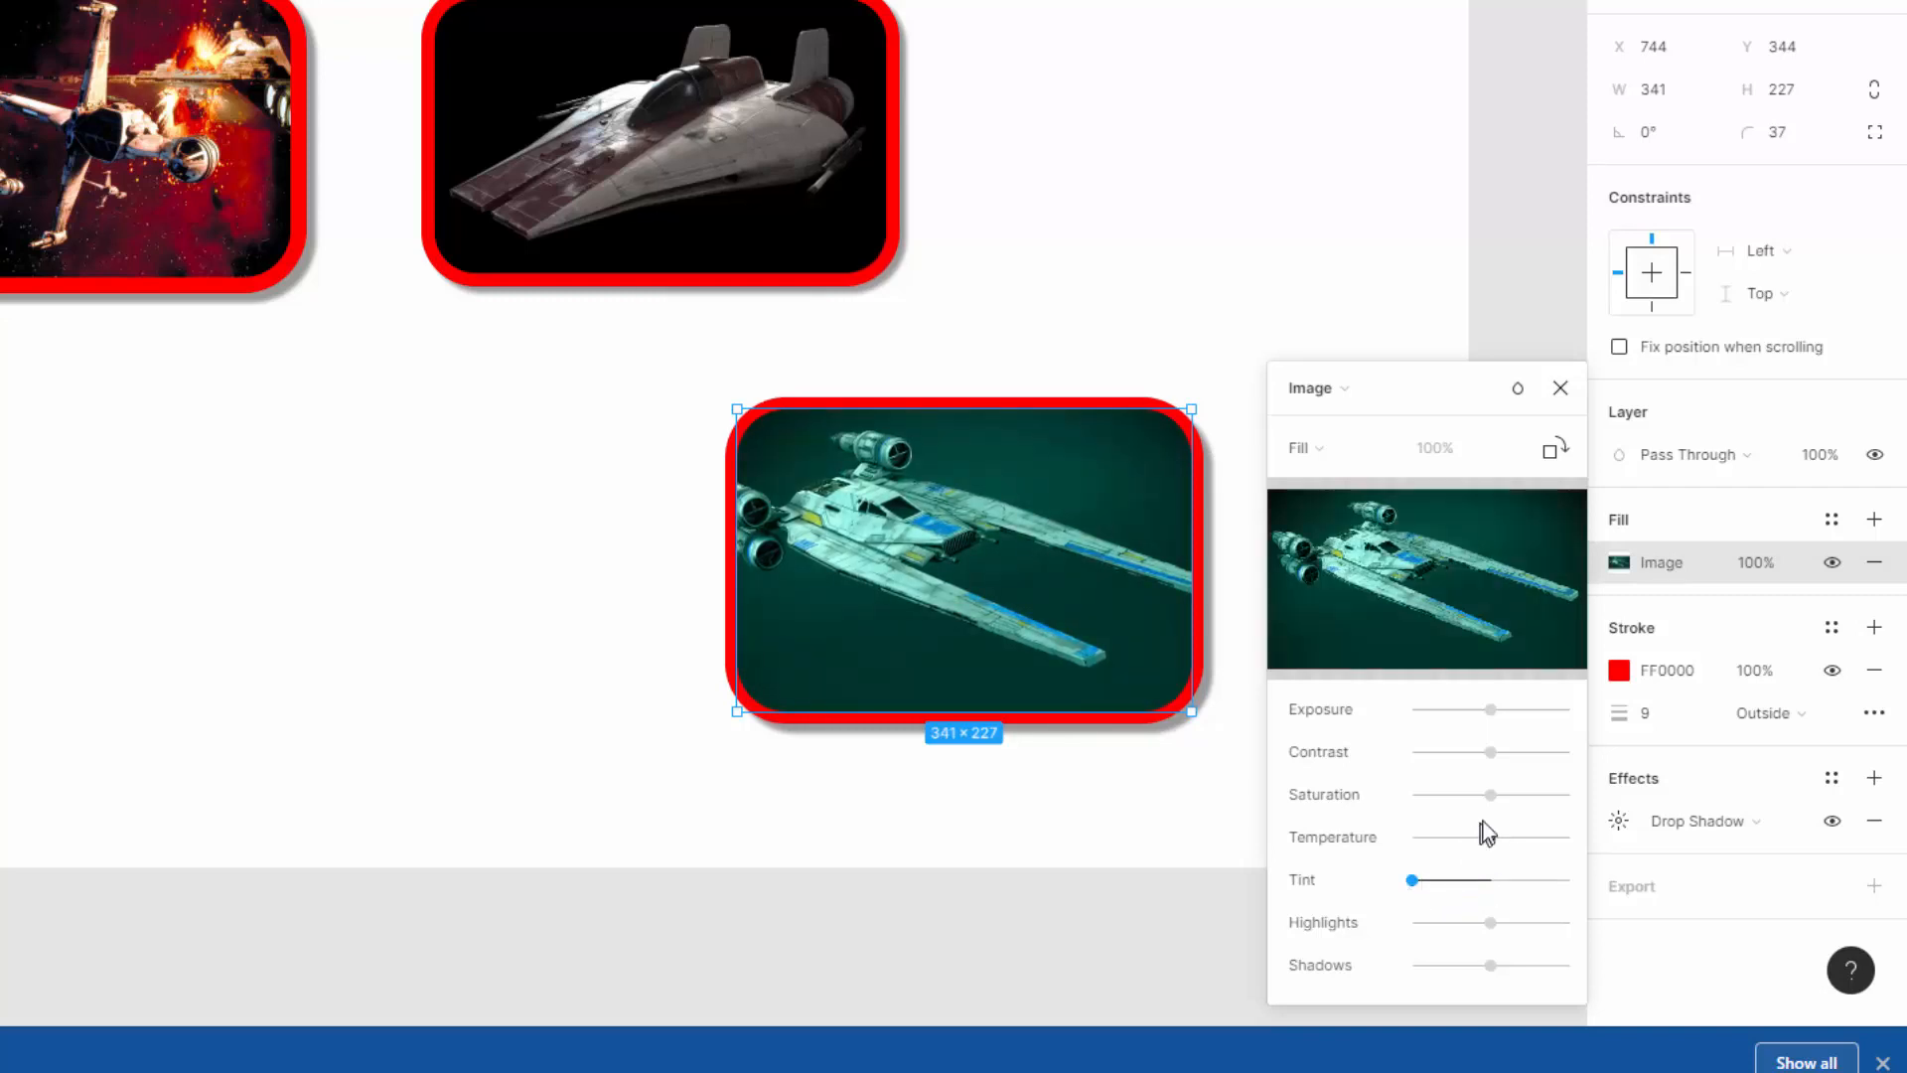
pyautogui.moveTo(1493, 839); pyautogui.dragTo(1411, 795)
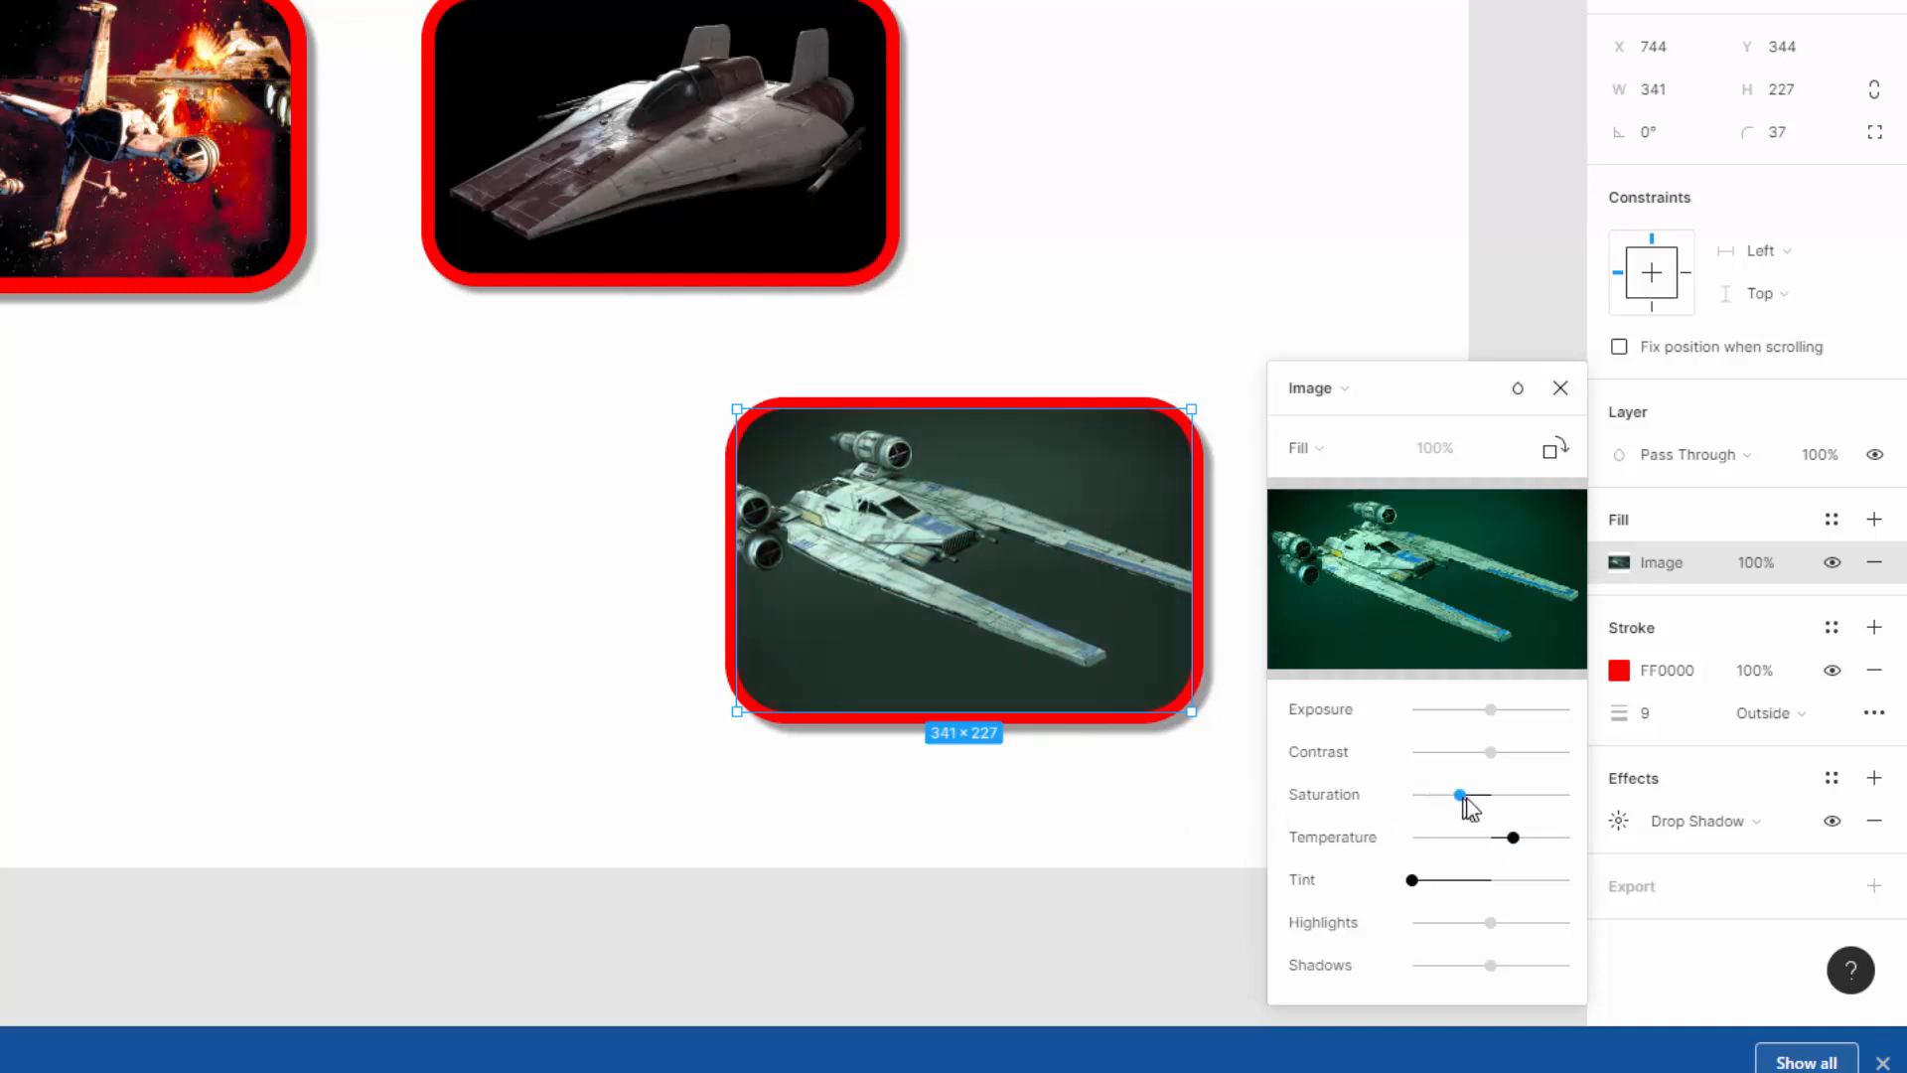
pyautogui.moveTo(1468, 805); pyautogui.dragTo(1579, 800)
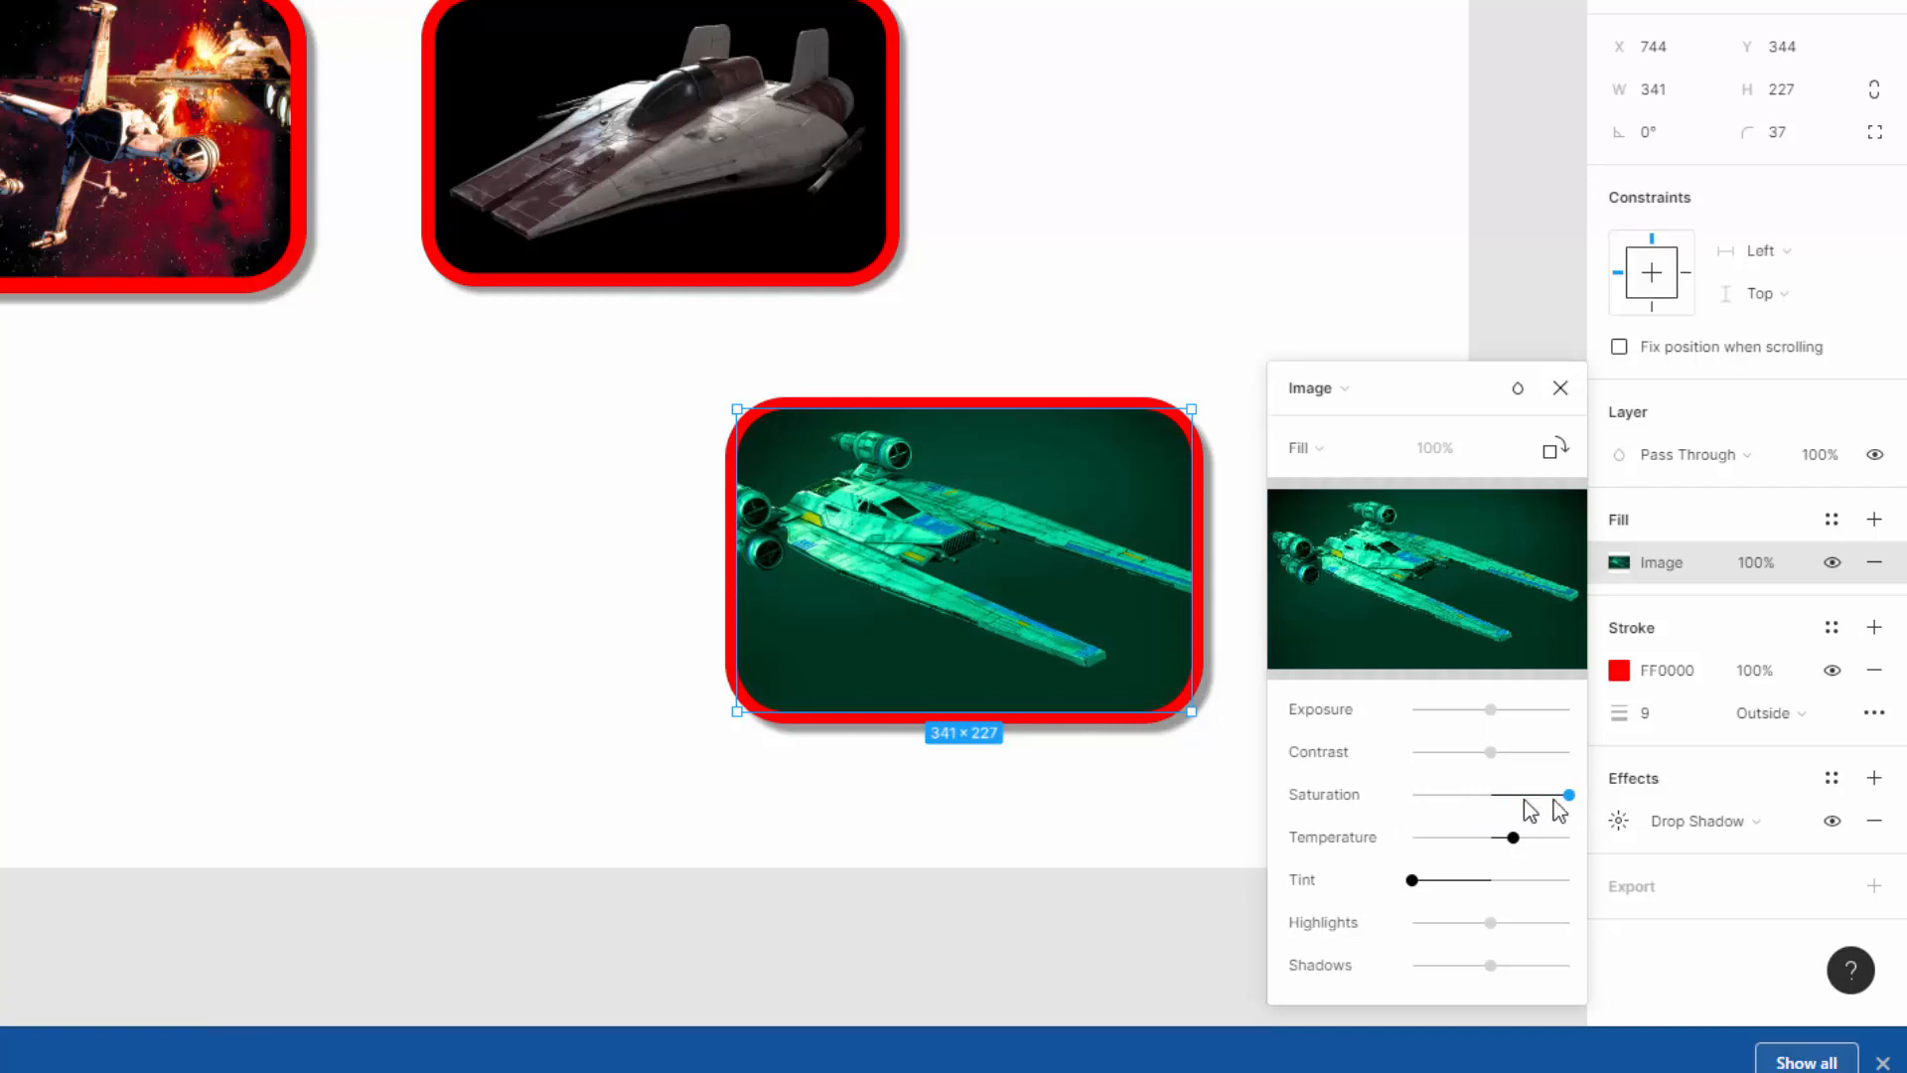
# - Try a purple look on the UWing image with slightly raised exposure and shadows, a cooler temperature and a positive tint
pyautogui.moveTo(1488, 708); pyautogui.dragTo(1494, 779)
pyautogui.moveTo(1491, 922); pyautogui.dragTo(1503, 971)
pyautogui.moveTo(1414, 880); pyautogui.dragTo(1445, 843)
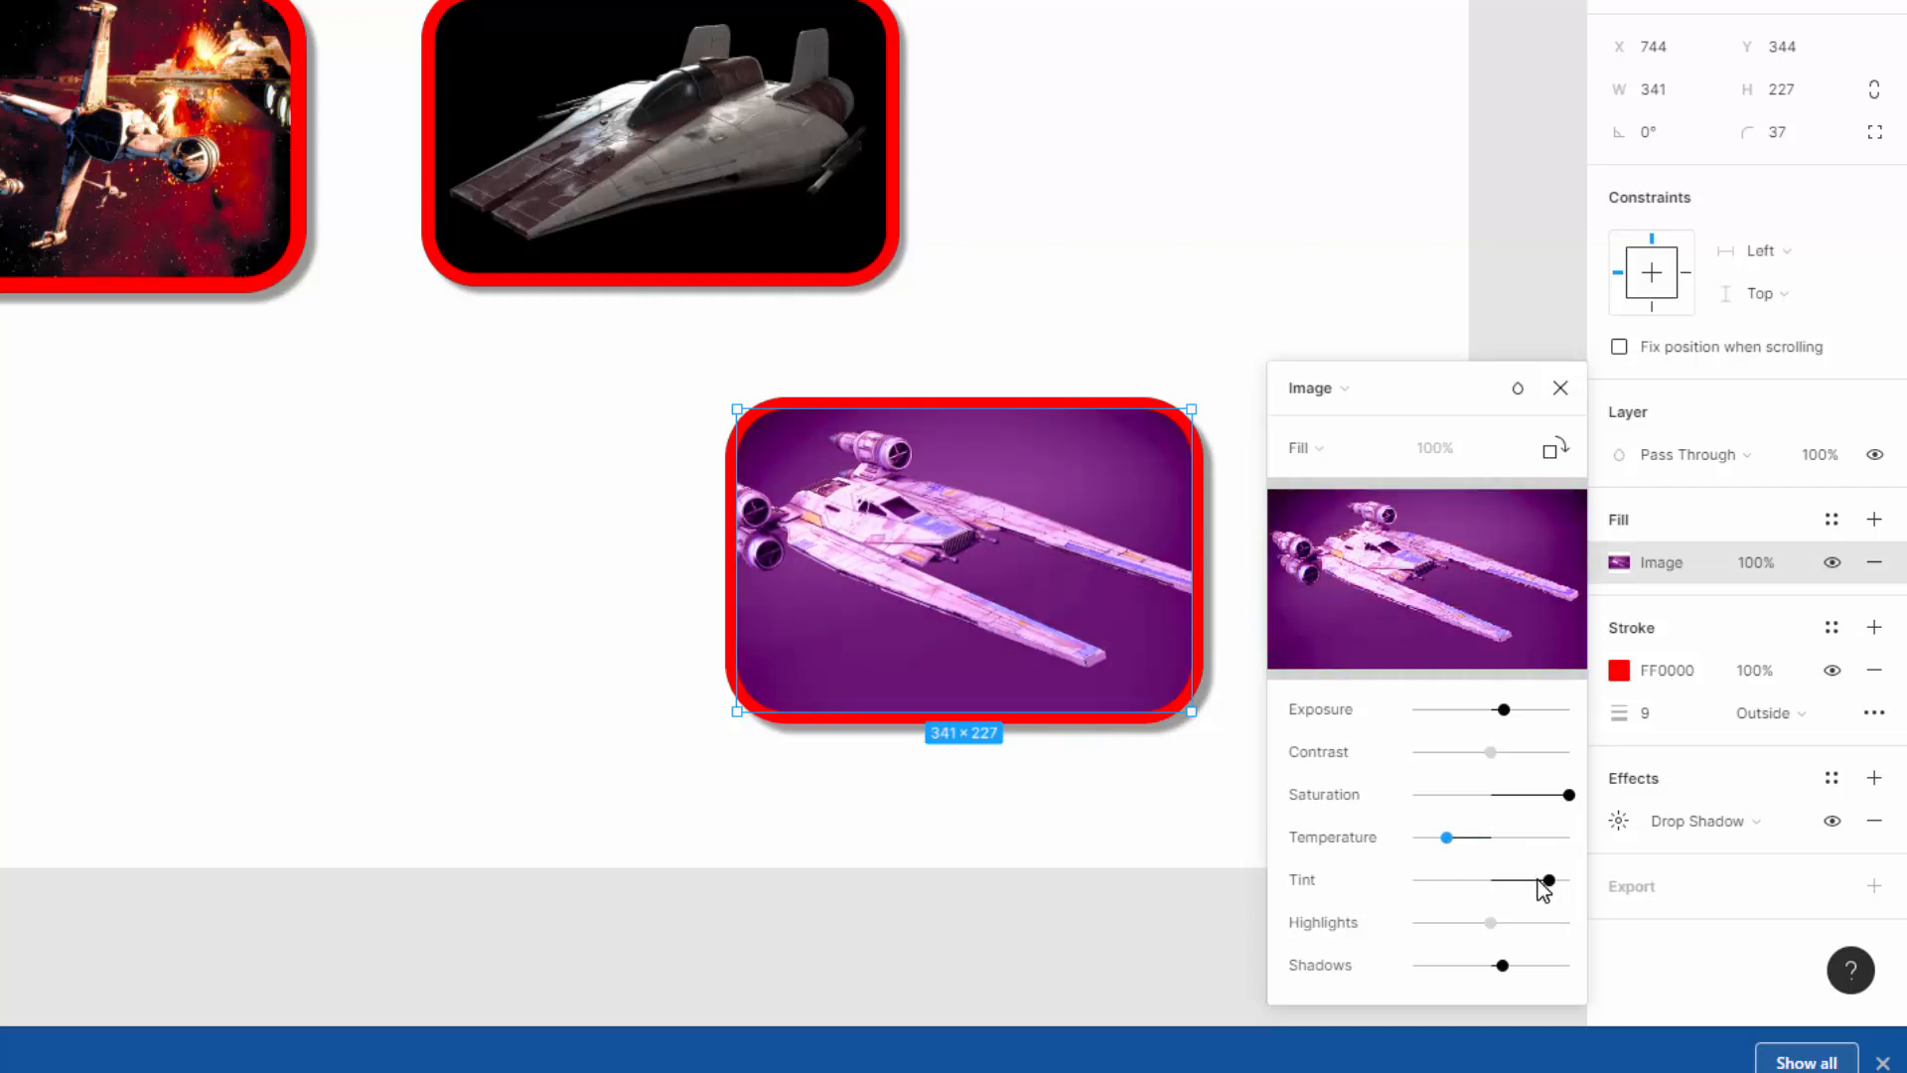
pyautogui.moveTo(1547, 882); pyautogui.dragTo(1529, 881)
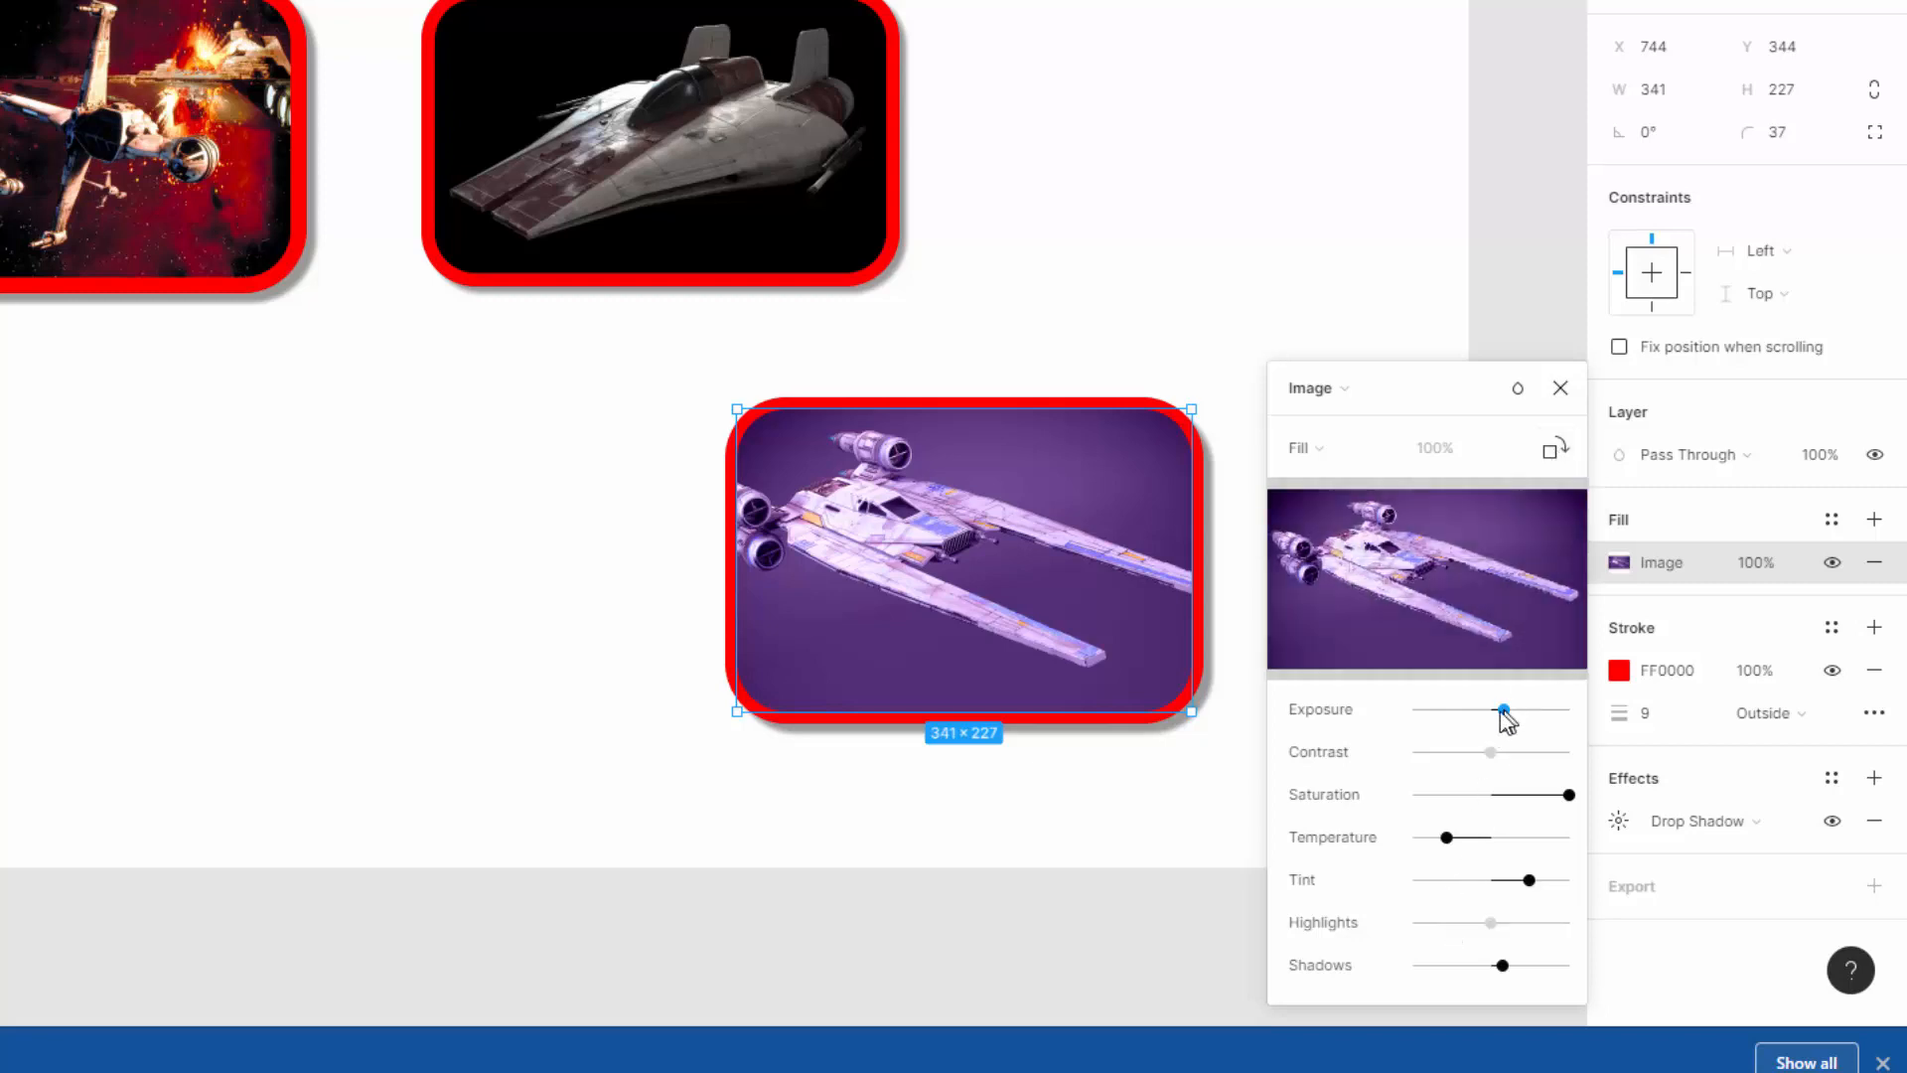
# - Reset the UWing image's exposure, saturation, temperature, tint and shadows to neutral
pyautogui.moveTo(1504, 709); pyautogui.dragTo(1490, 711)
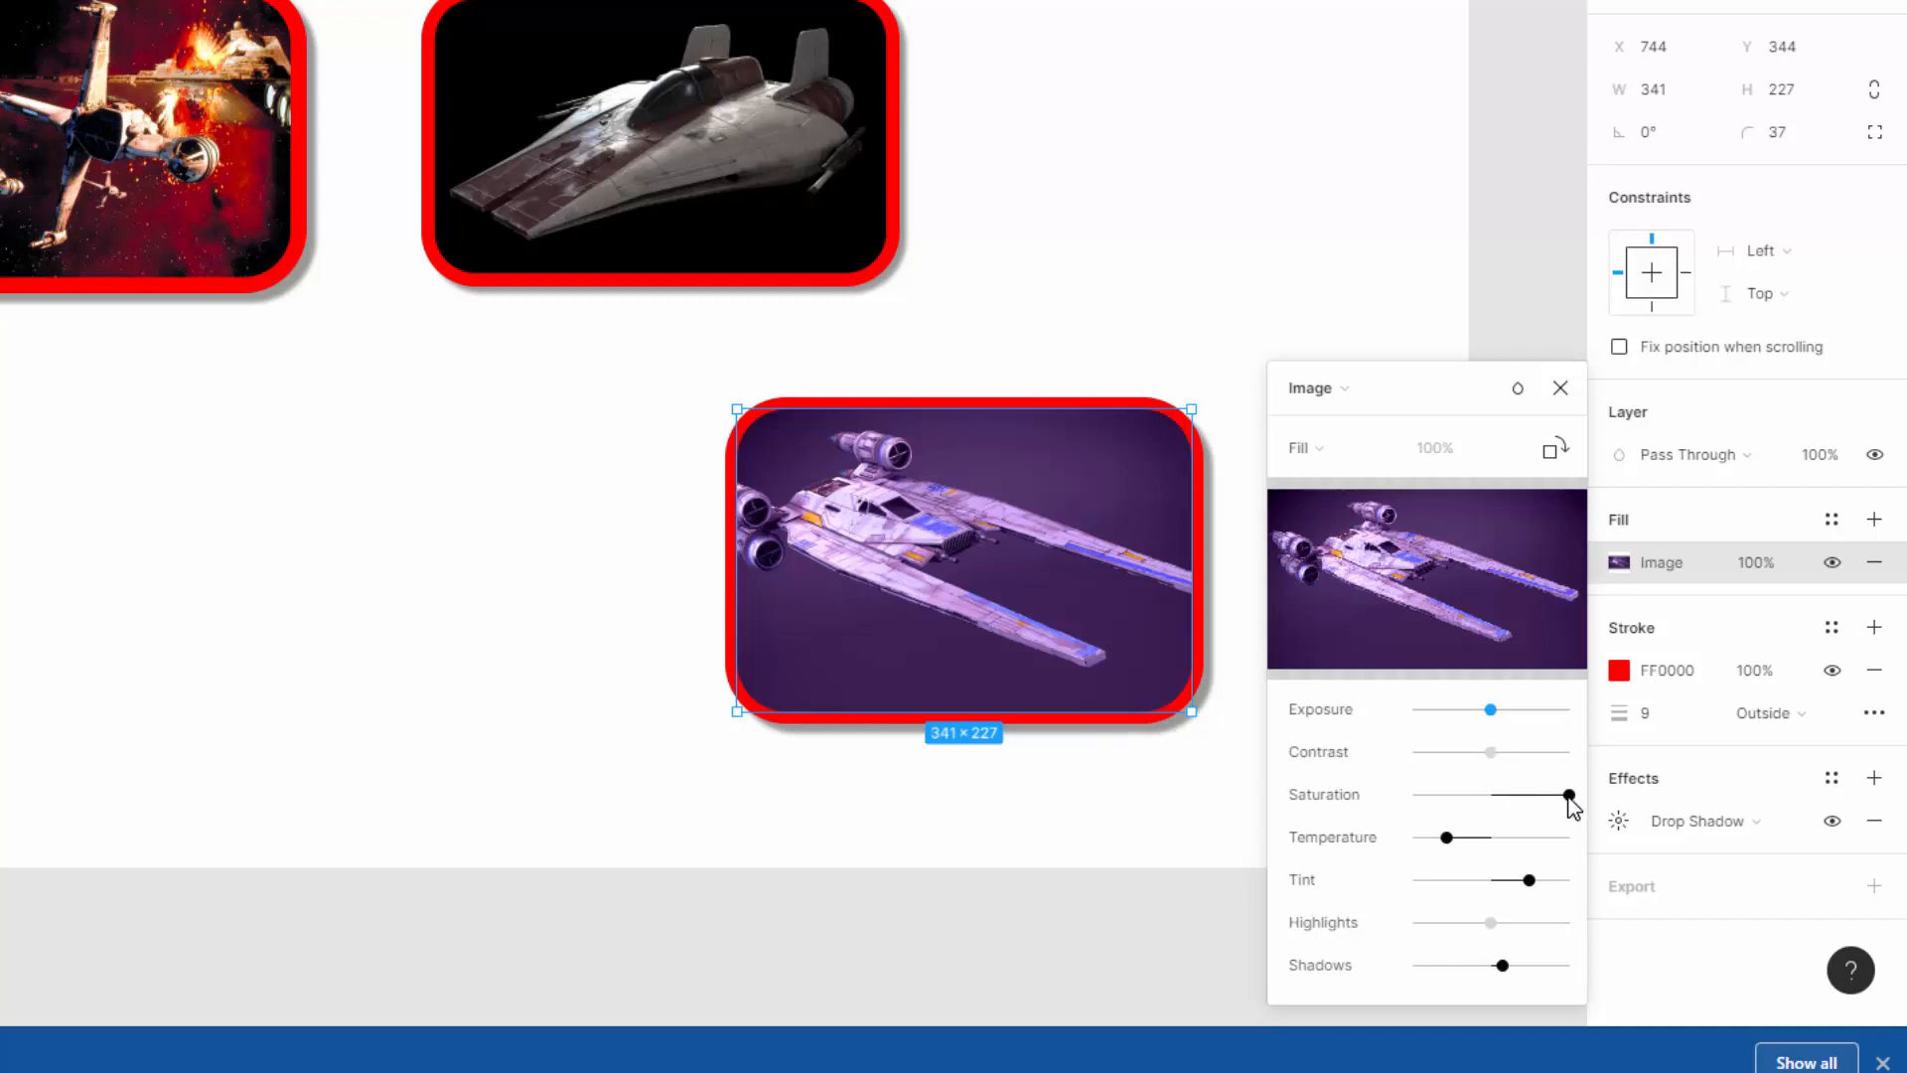
pyautogui.moveTo(1568, 796); pyautogui.dragTo(1490, 842)
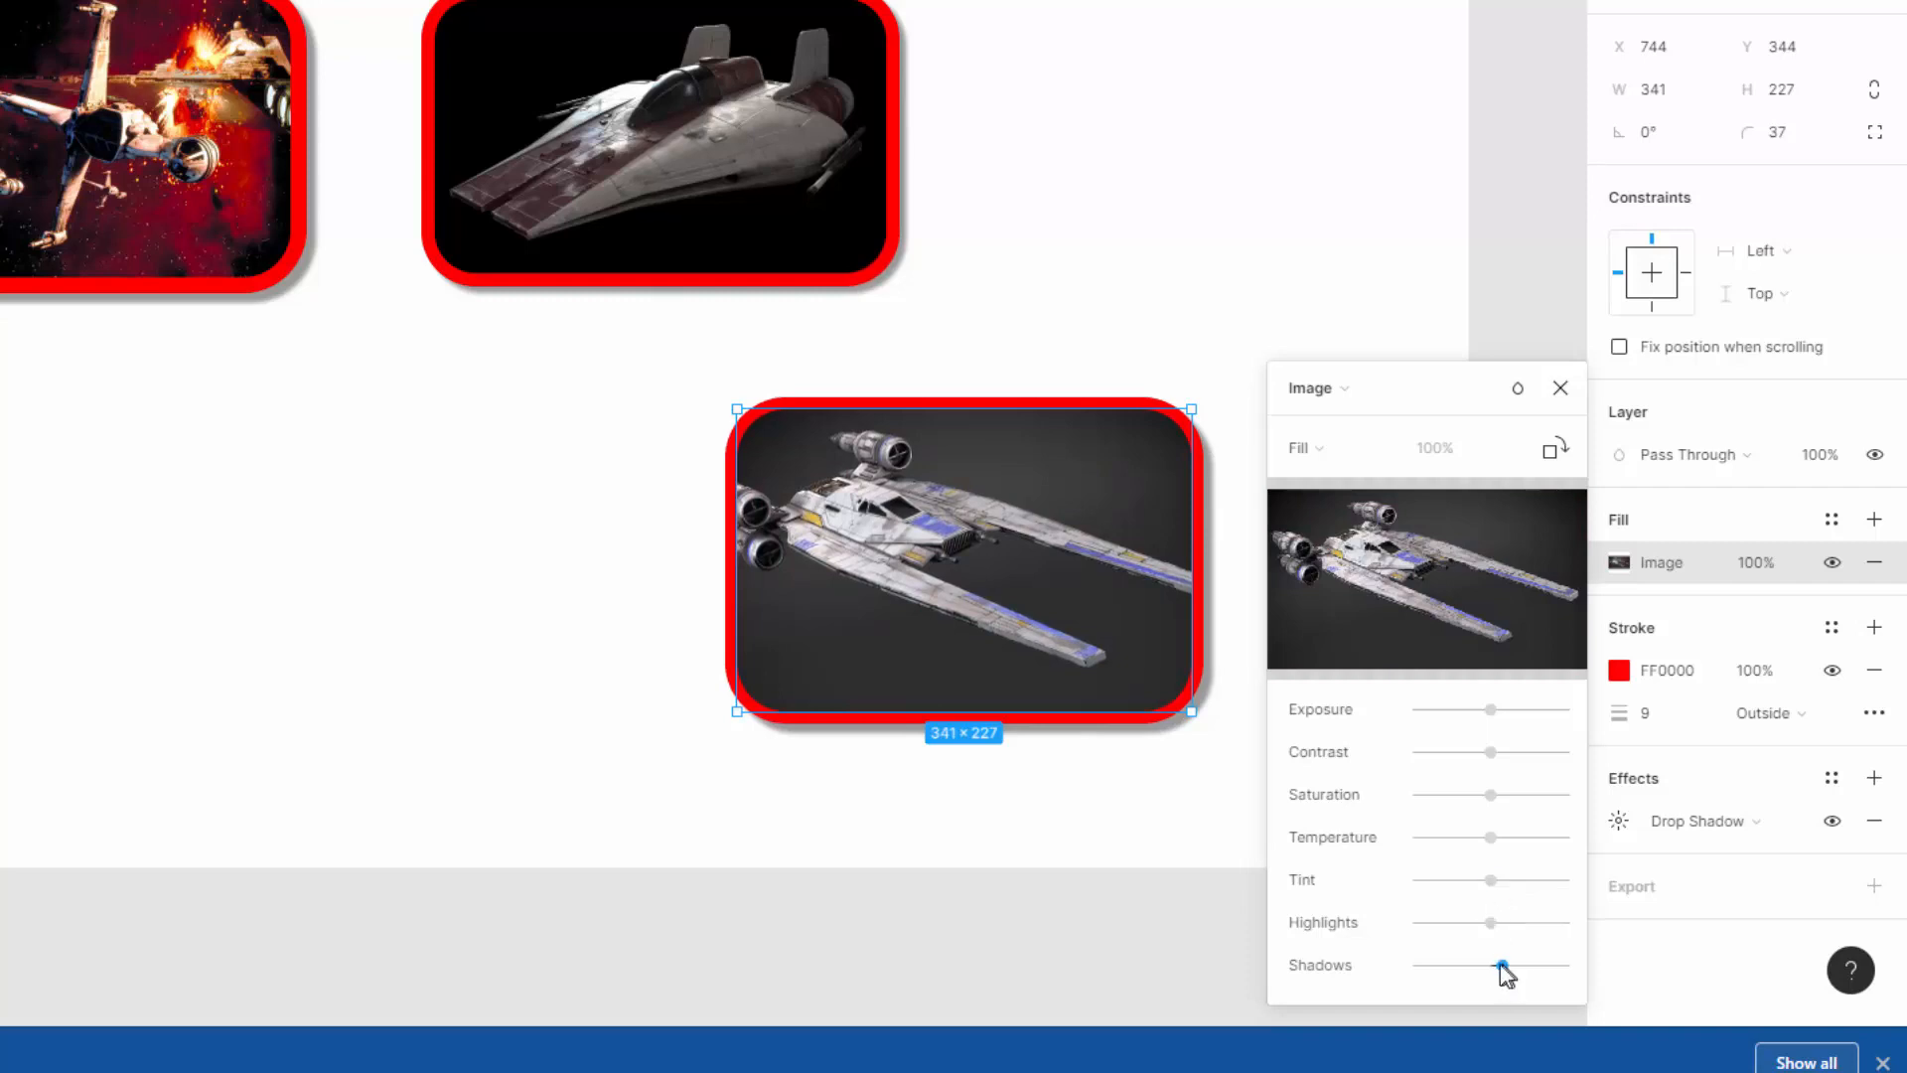
pyautogui.moveTo(1502, 965); pyautogui.dragTo(1489, 969)
# - Give the UWing image a green look with warmer temperature, strongly lowered tint and moderately raised saturation, then close the image settings
pyautogui.moveTo(1494, 846); pyautogui.dragTo(1428, 886)
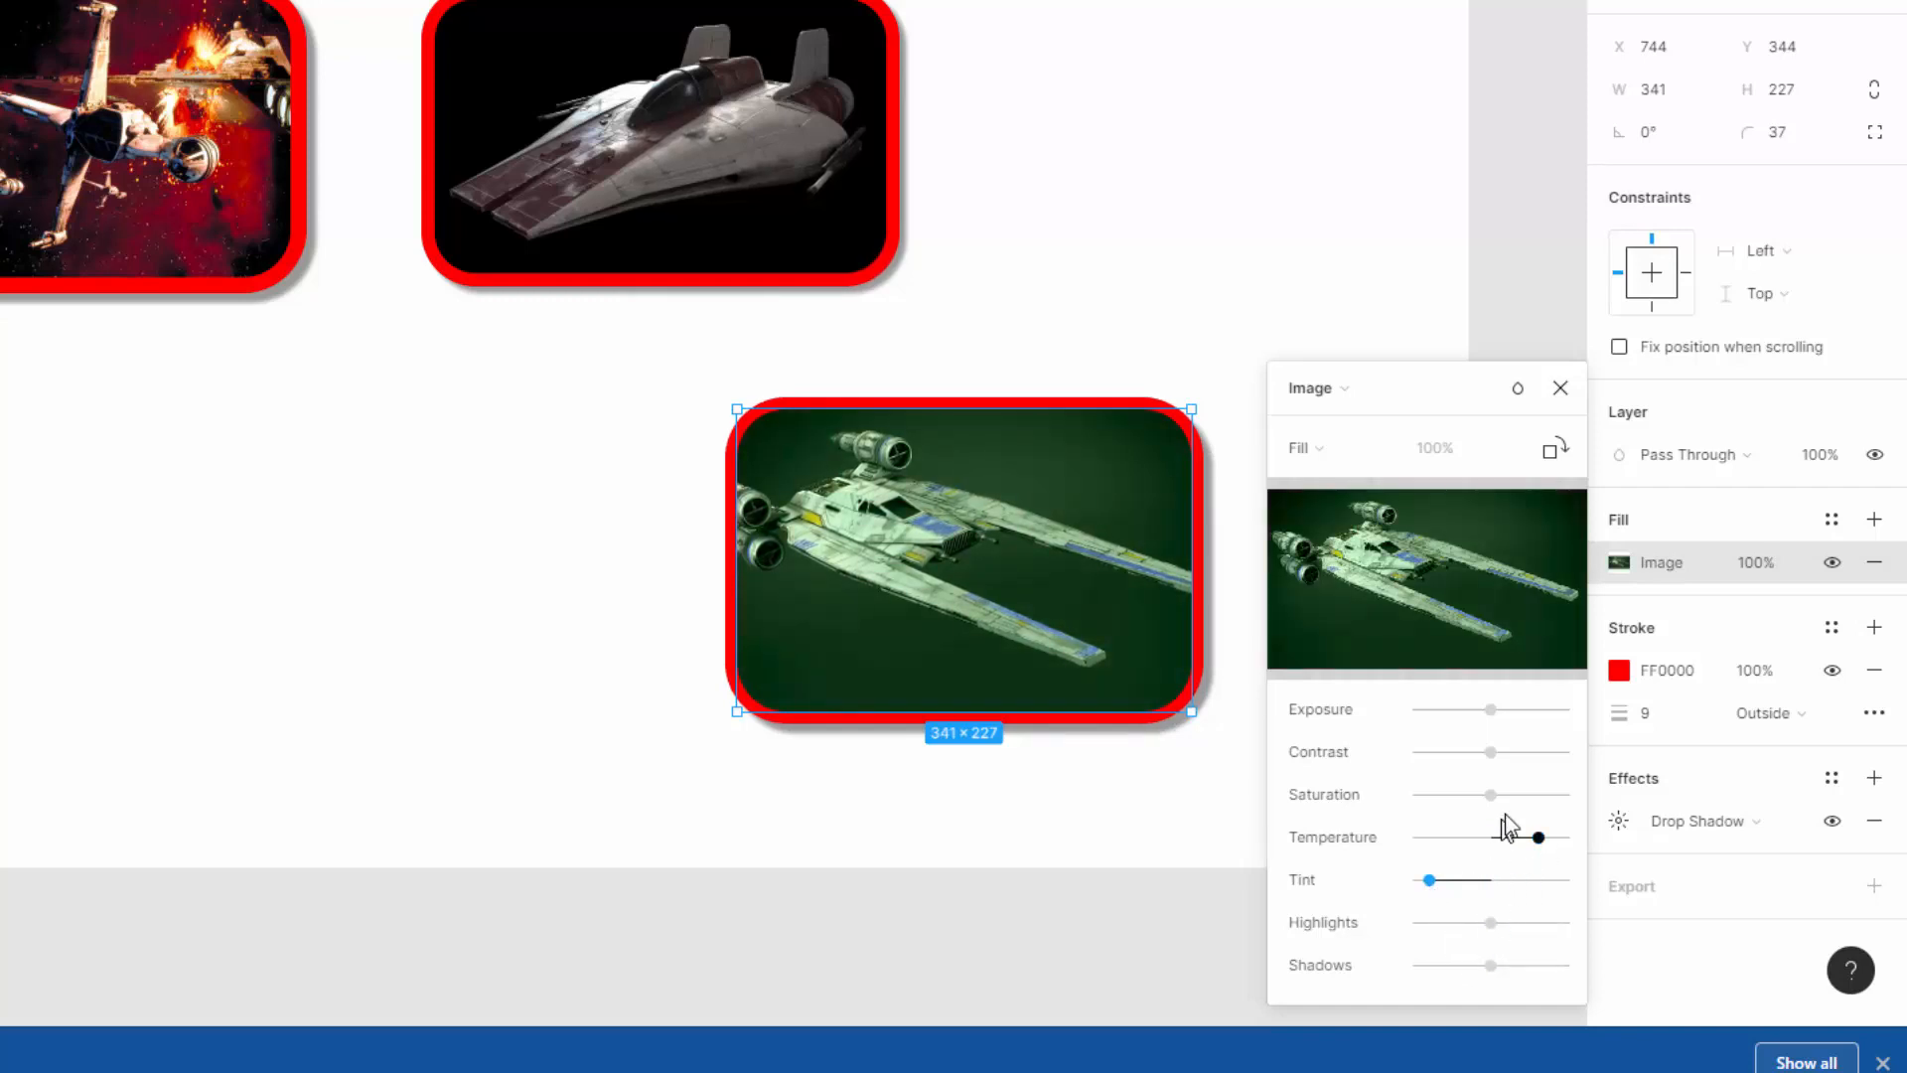
pyautogui.moveTo(1489, 794); pyautogui.dragTo(1521, 795)
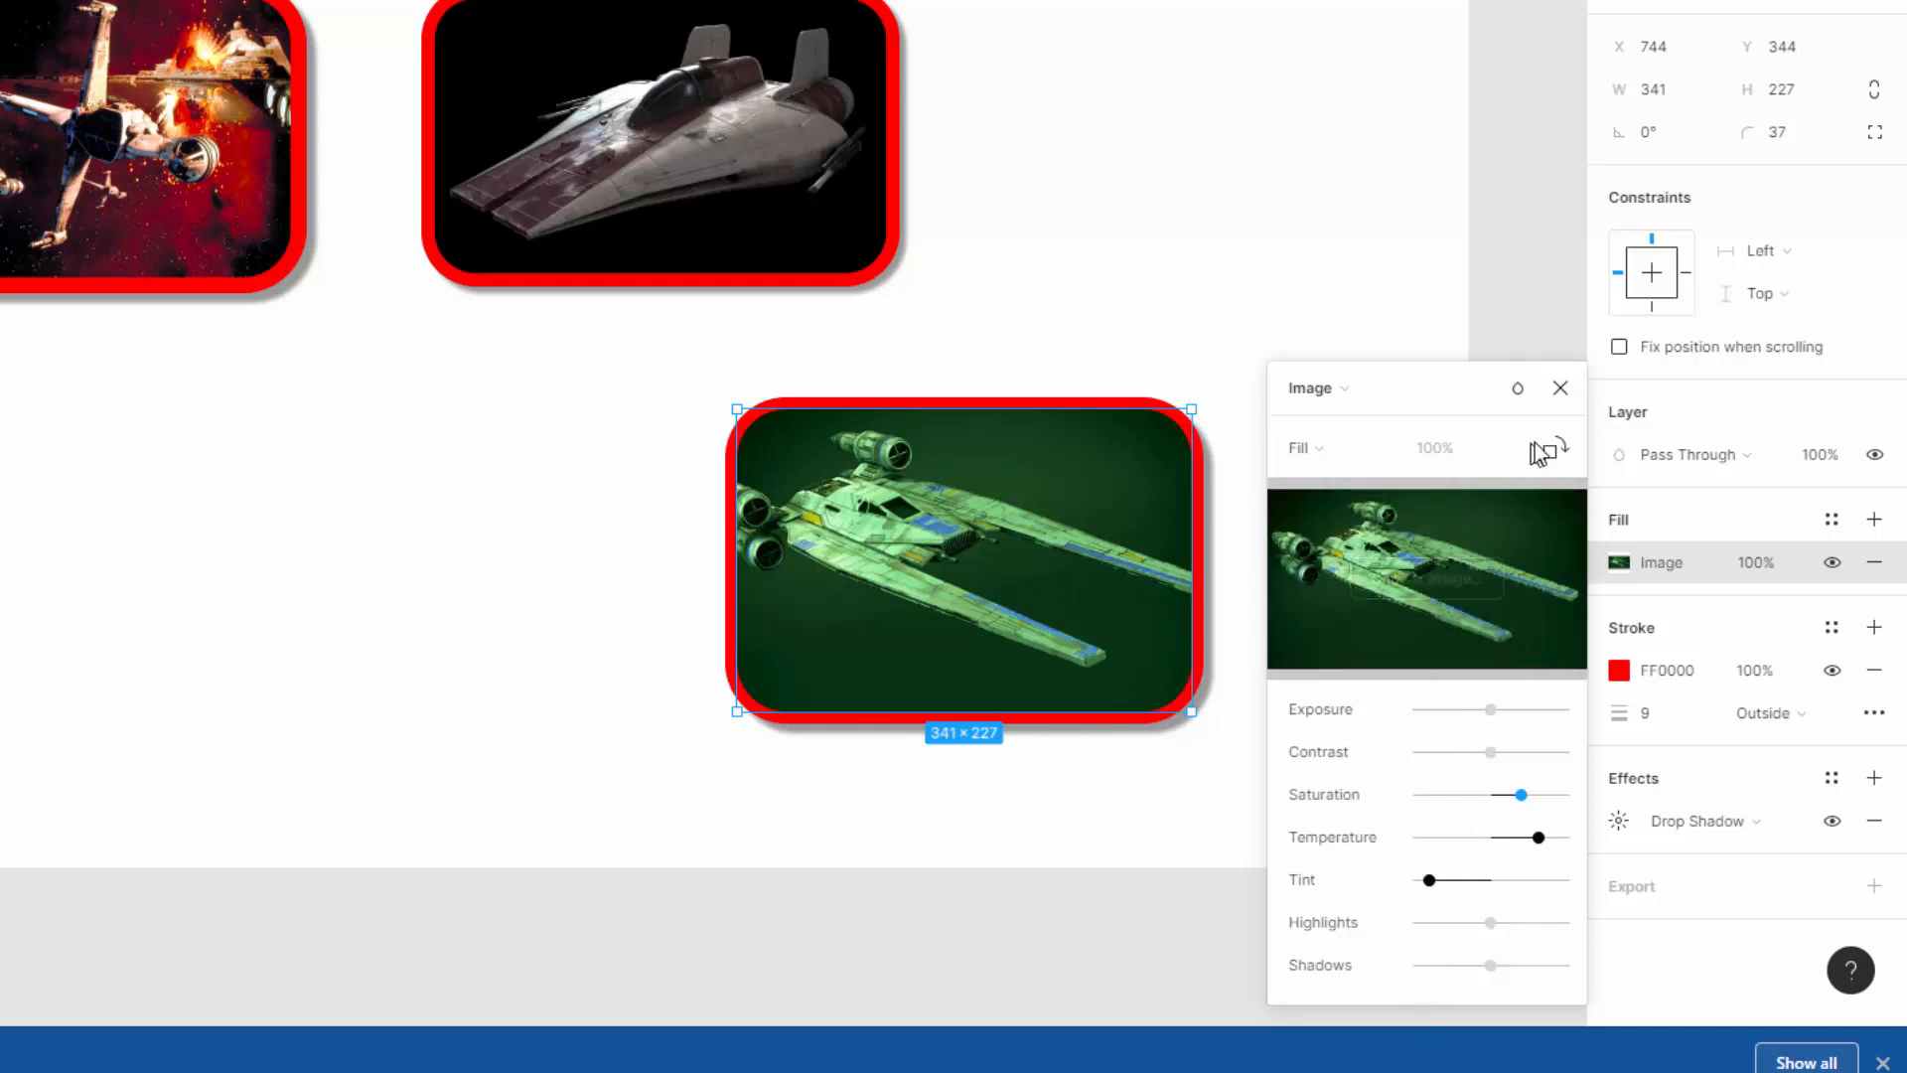
pyautogui.click(1561, 387)
# - Place the UWing rectangle beside the AWing rectangle in the frame's upper-right area and shrink it to about 337 × 190
pyautogui.moveTo(1034, 605); pyautogui.dragTo(1238, 231)
pyautogui.moveTo(735, 202); pyautogui.dragTo(712, 216)
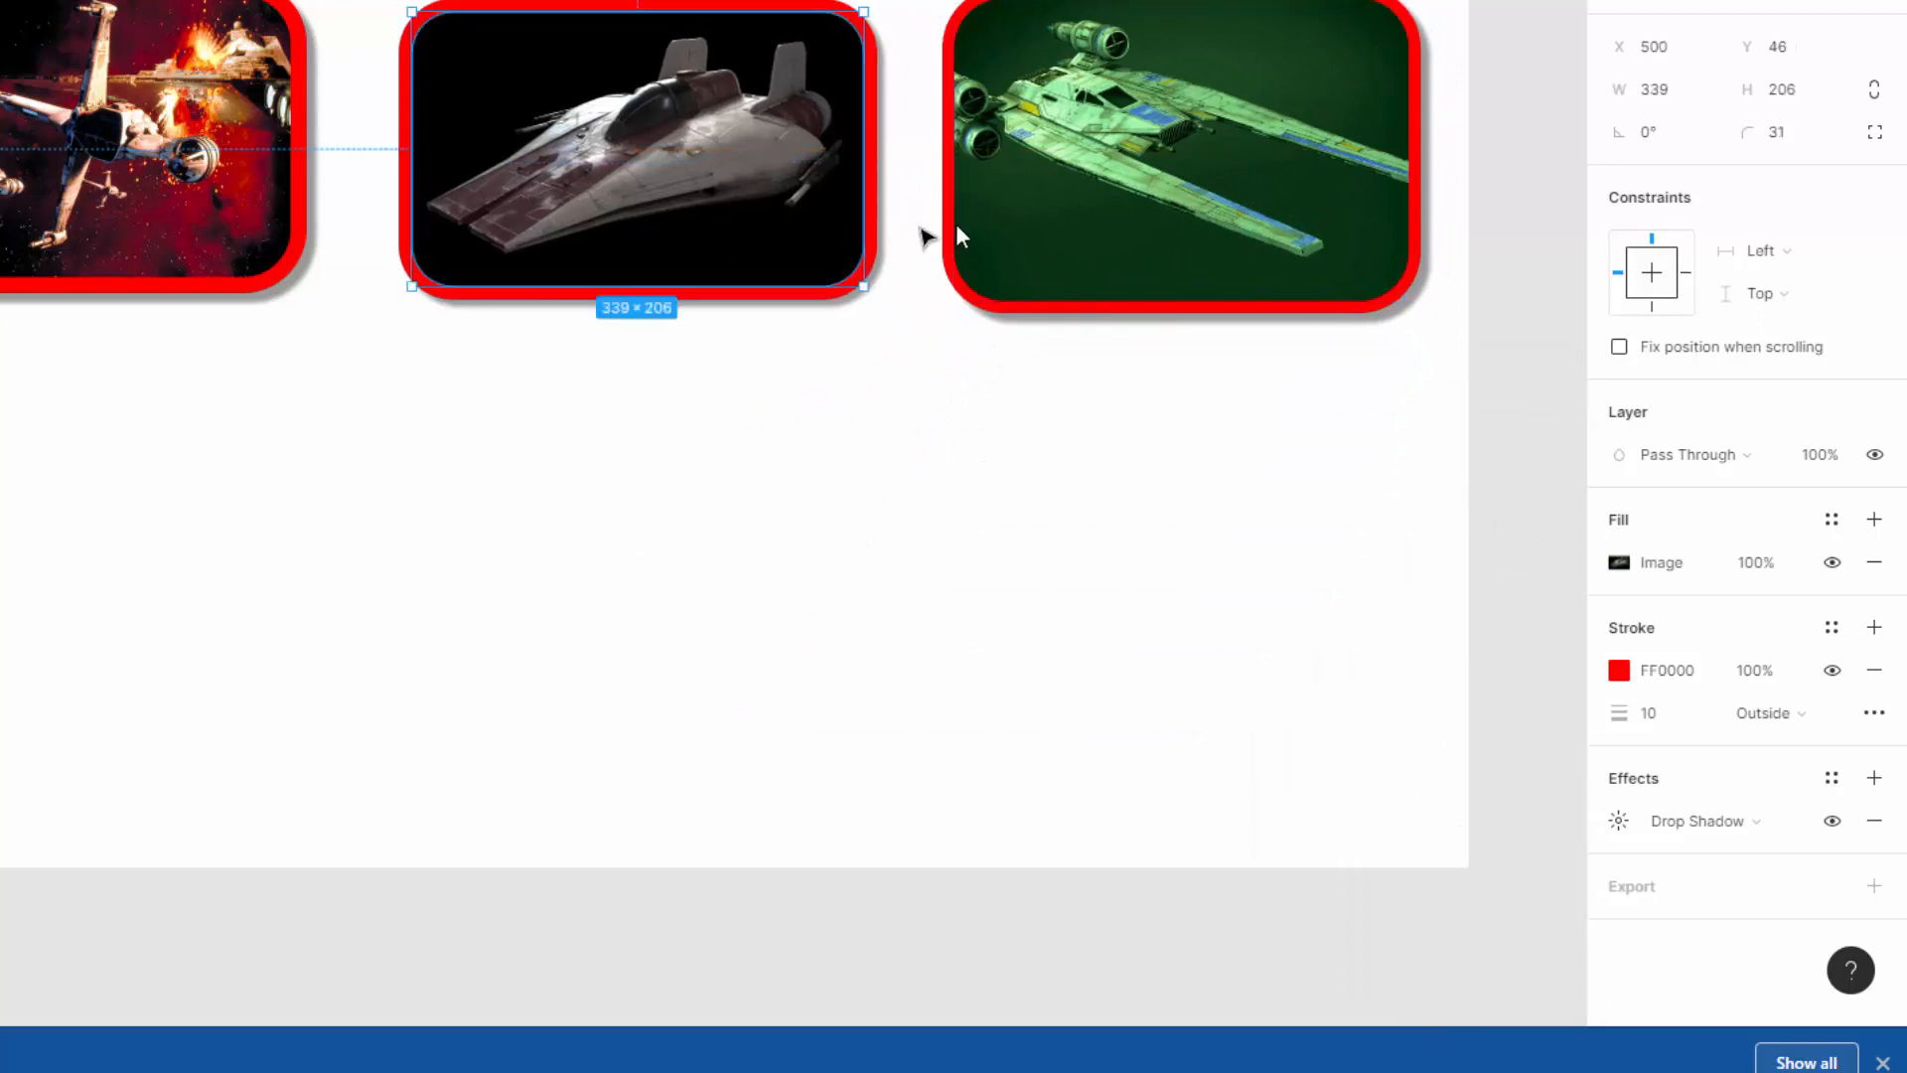
pyautogui.click(990, 288)
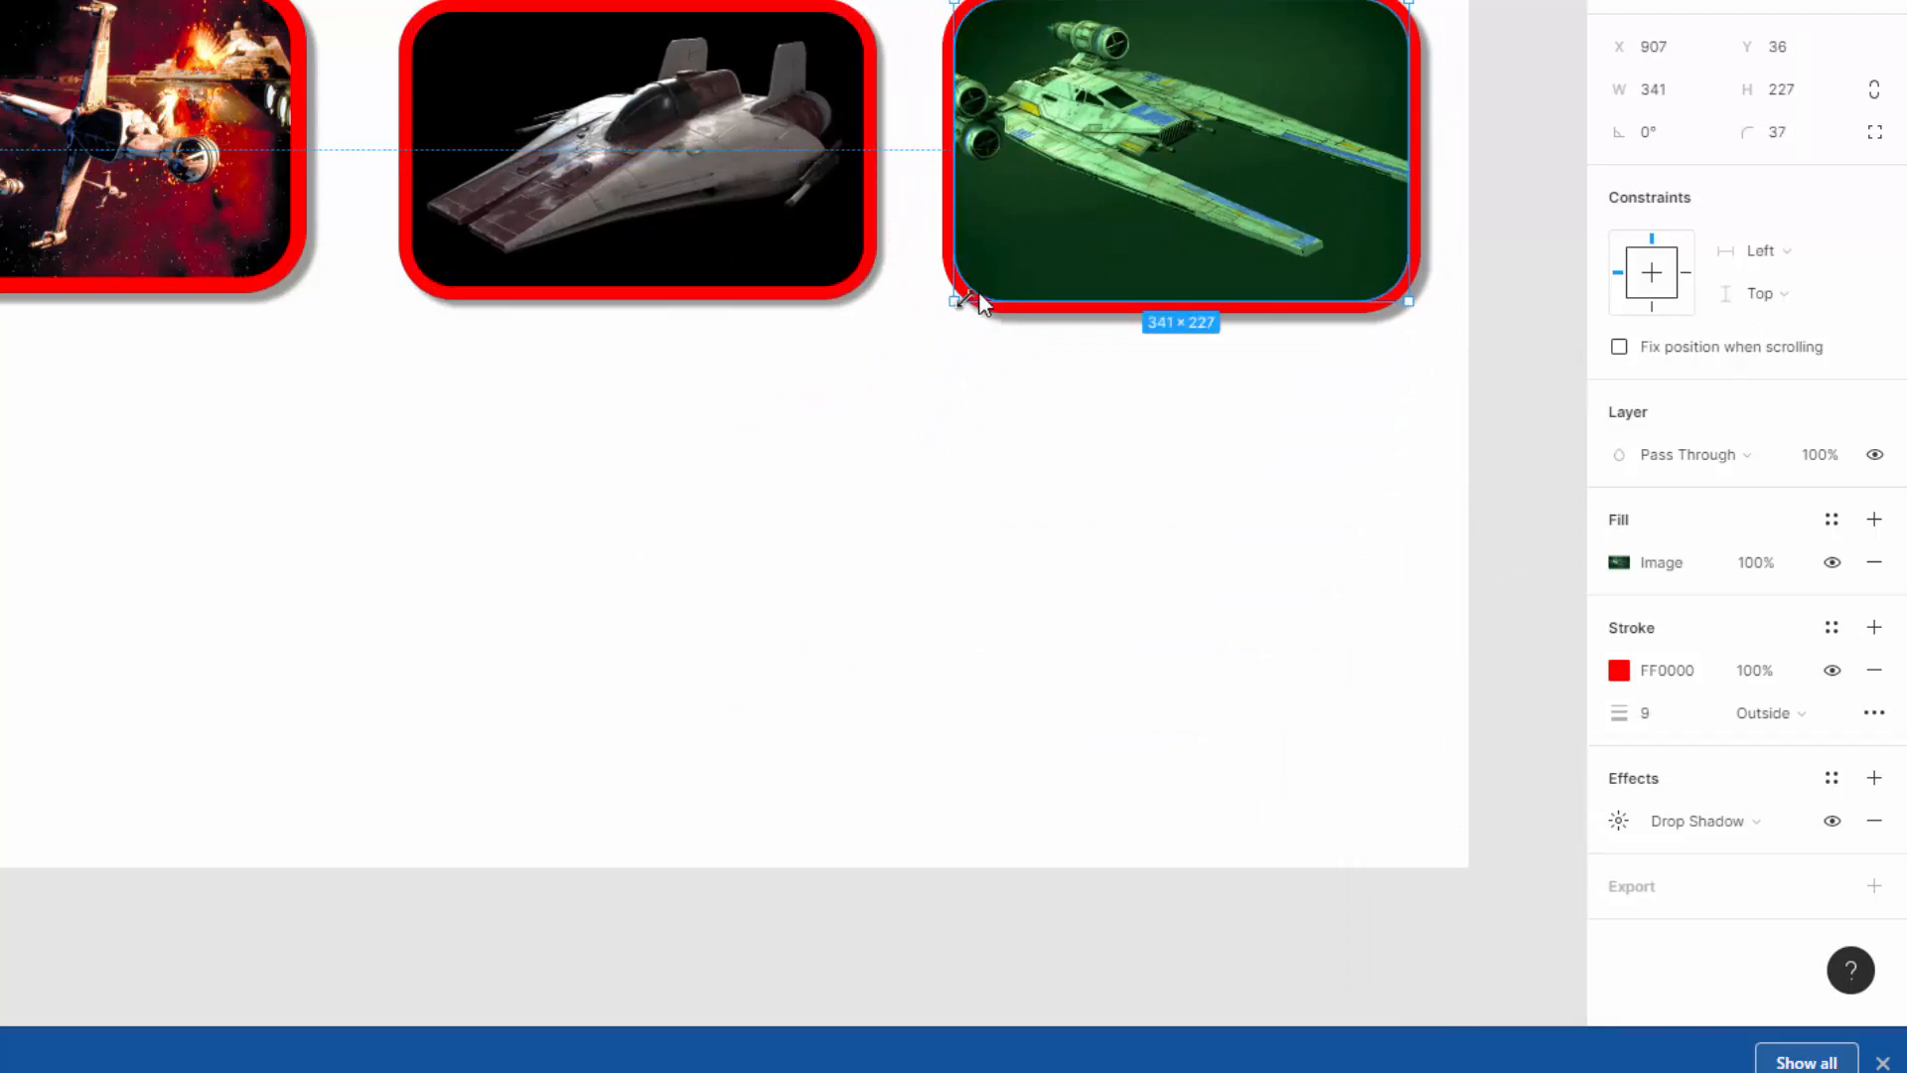
pyautogui.moveTo(970, 298); pyautogui.dragTo(957, 253)
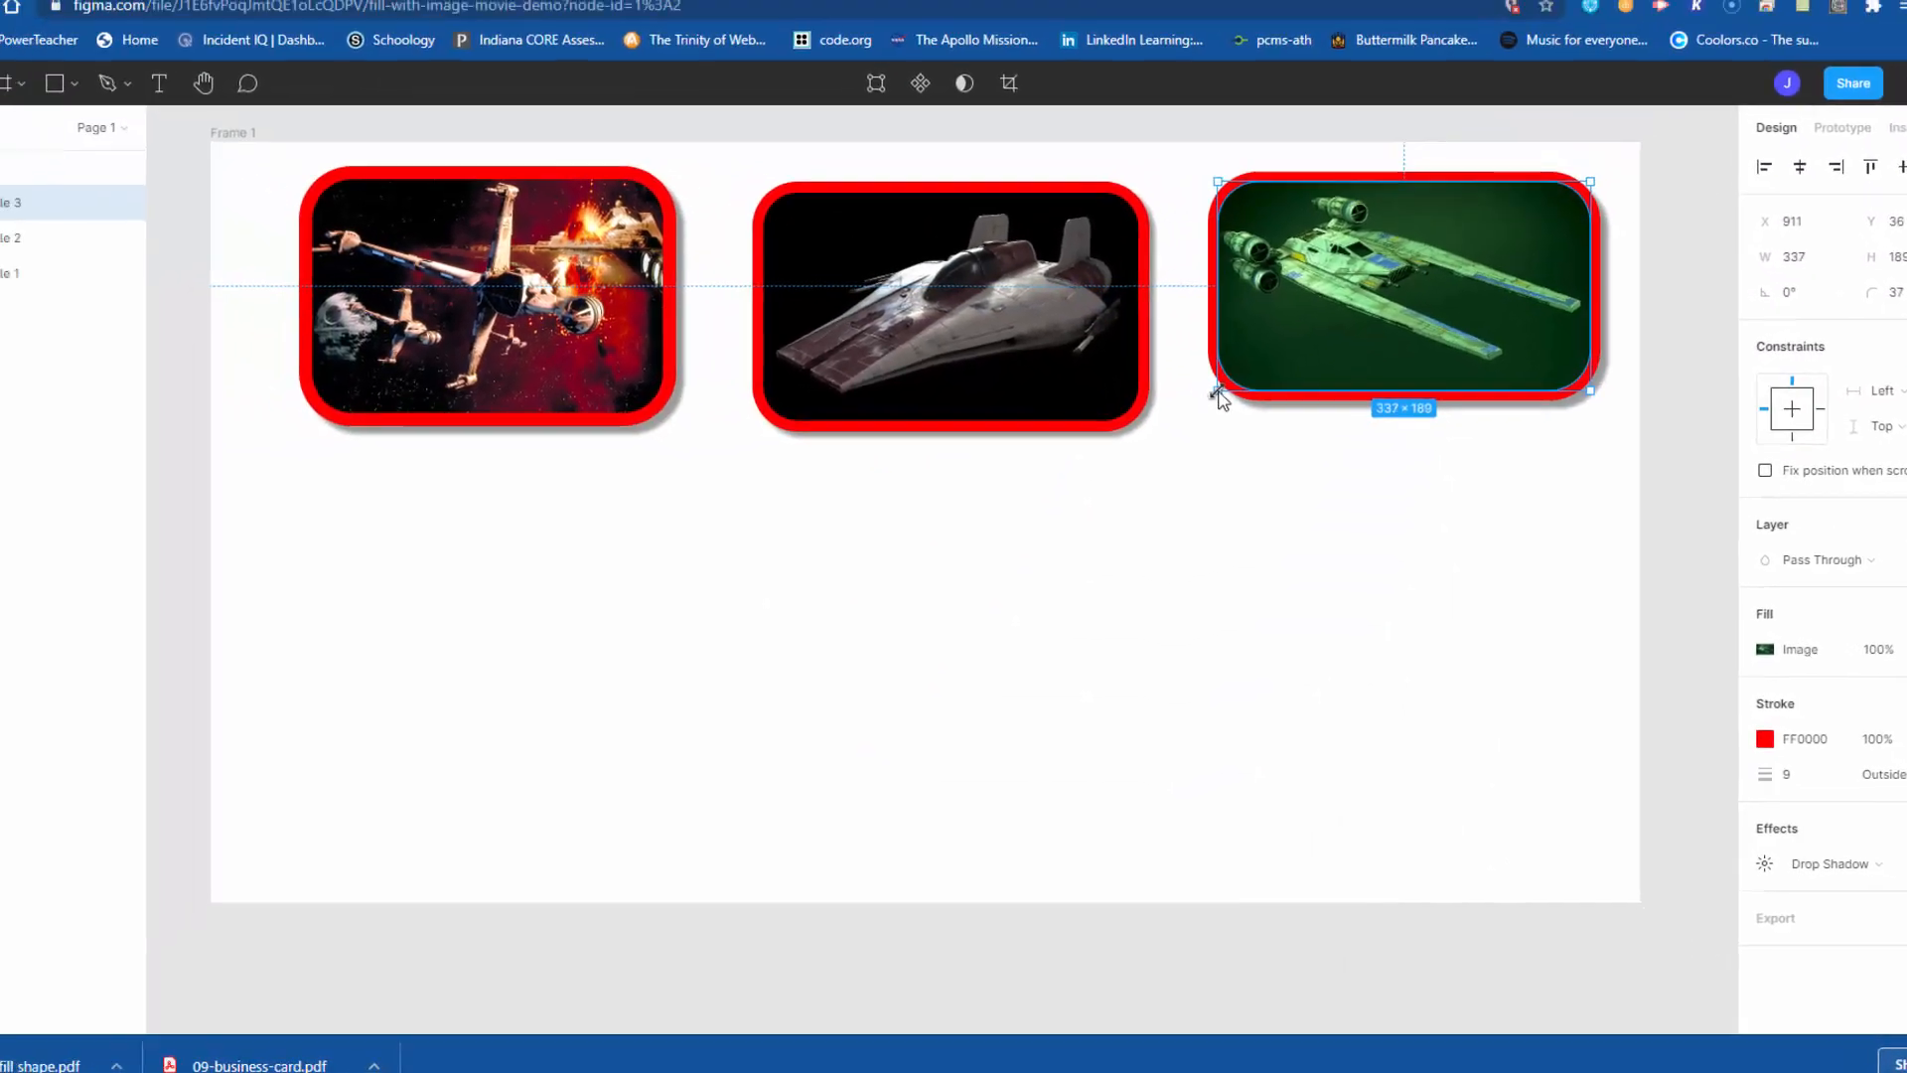
# - Line up the AWing and UWing rectangles in a row with the BWing rectangle along the frame's upper edge and deselect everything
pyautogui.moveTo(1106, 224); pyautogui.dragTo(1097, 255)
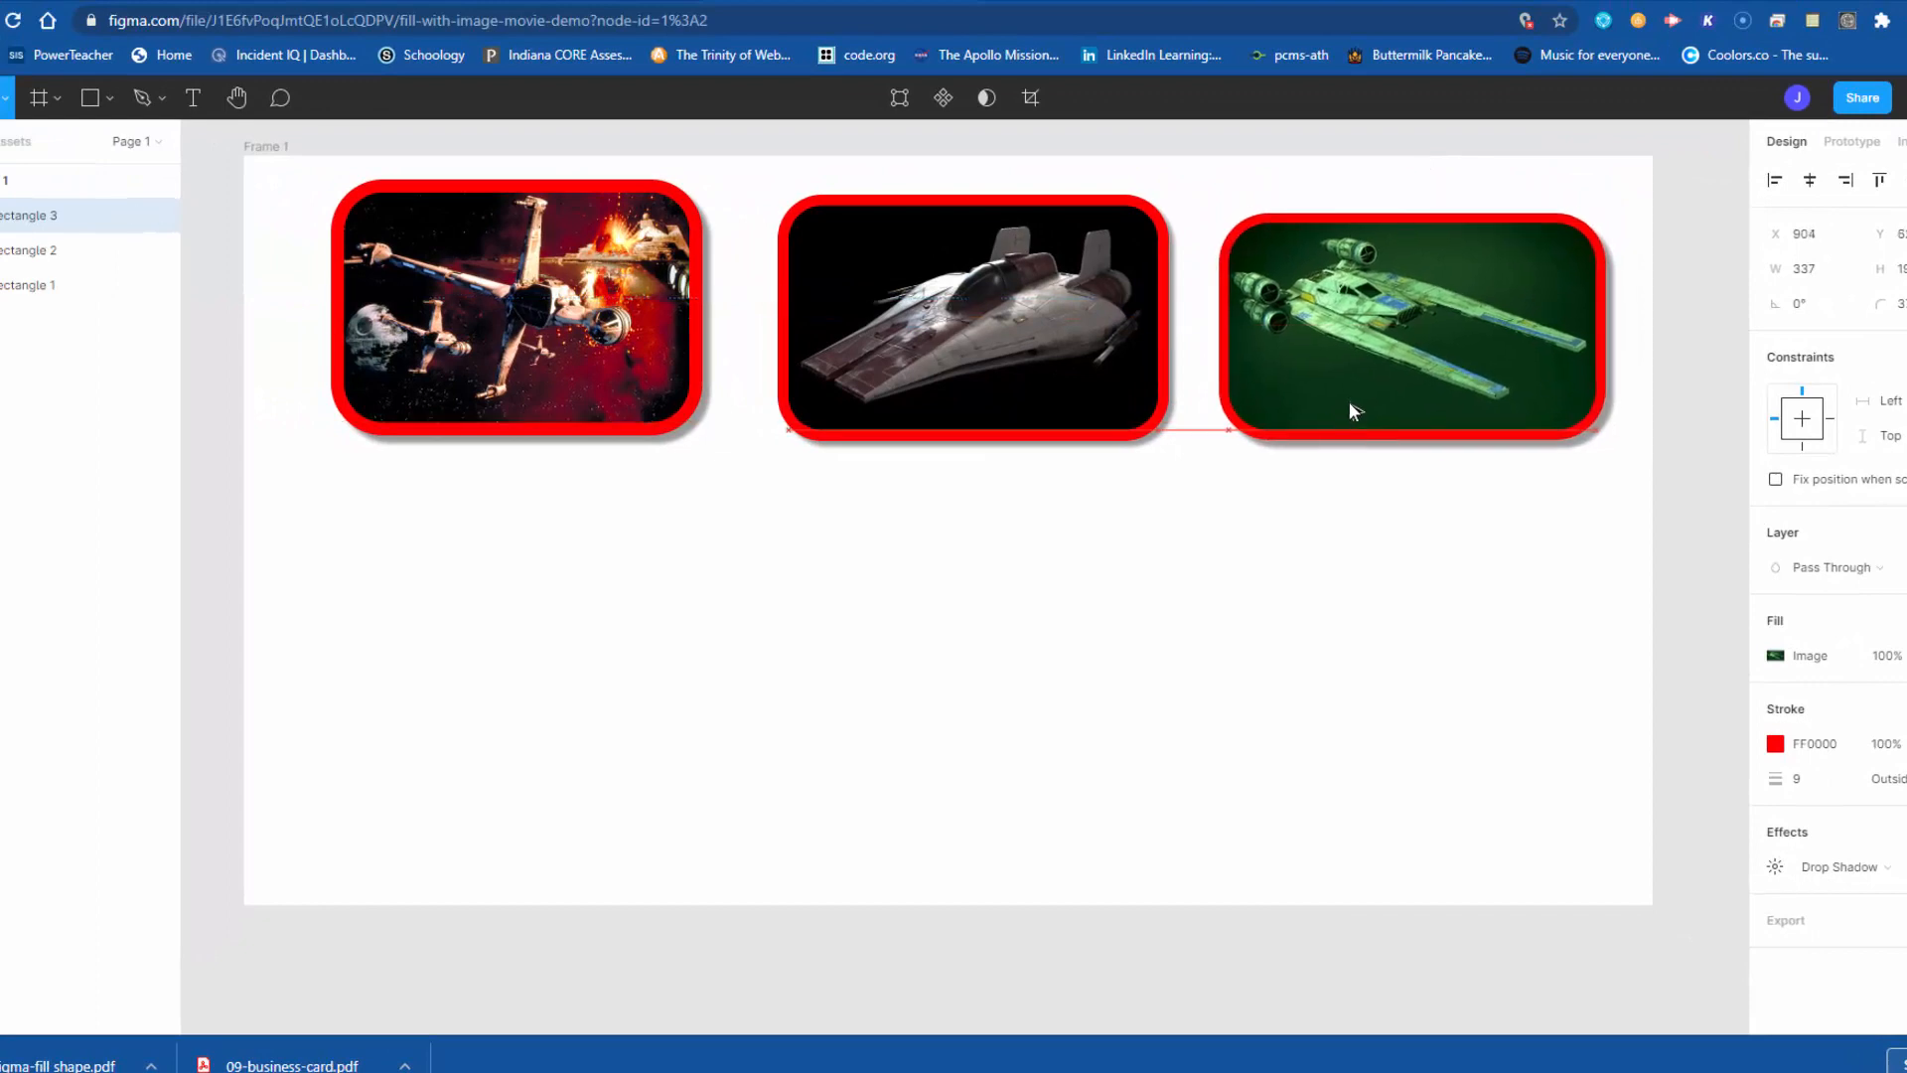
pyautogui.moveTo(1084, 385); pyautogui.dragTo(1081, 379)
pyautogui.moveTo(1342, 386); pyautogui.dragTo(1344, 371)
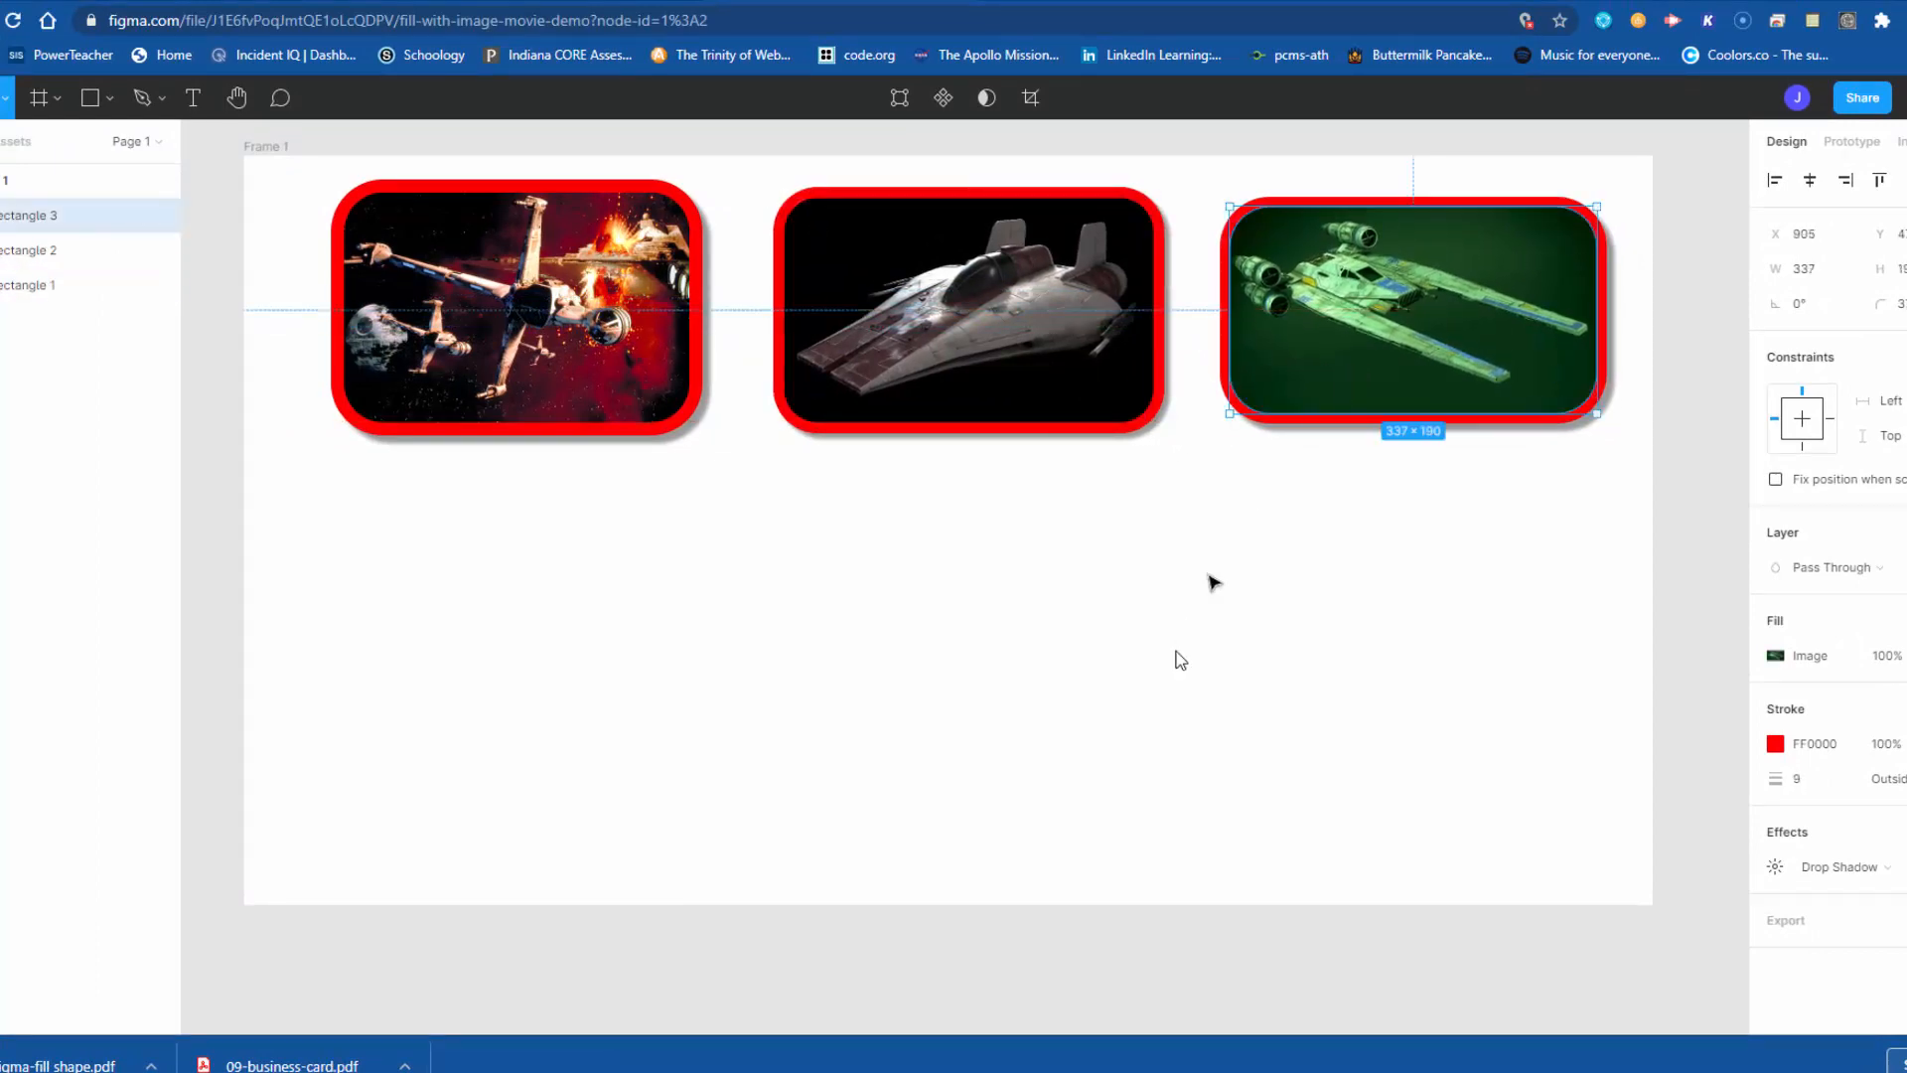
pyautogui.click(670, 547)
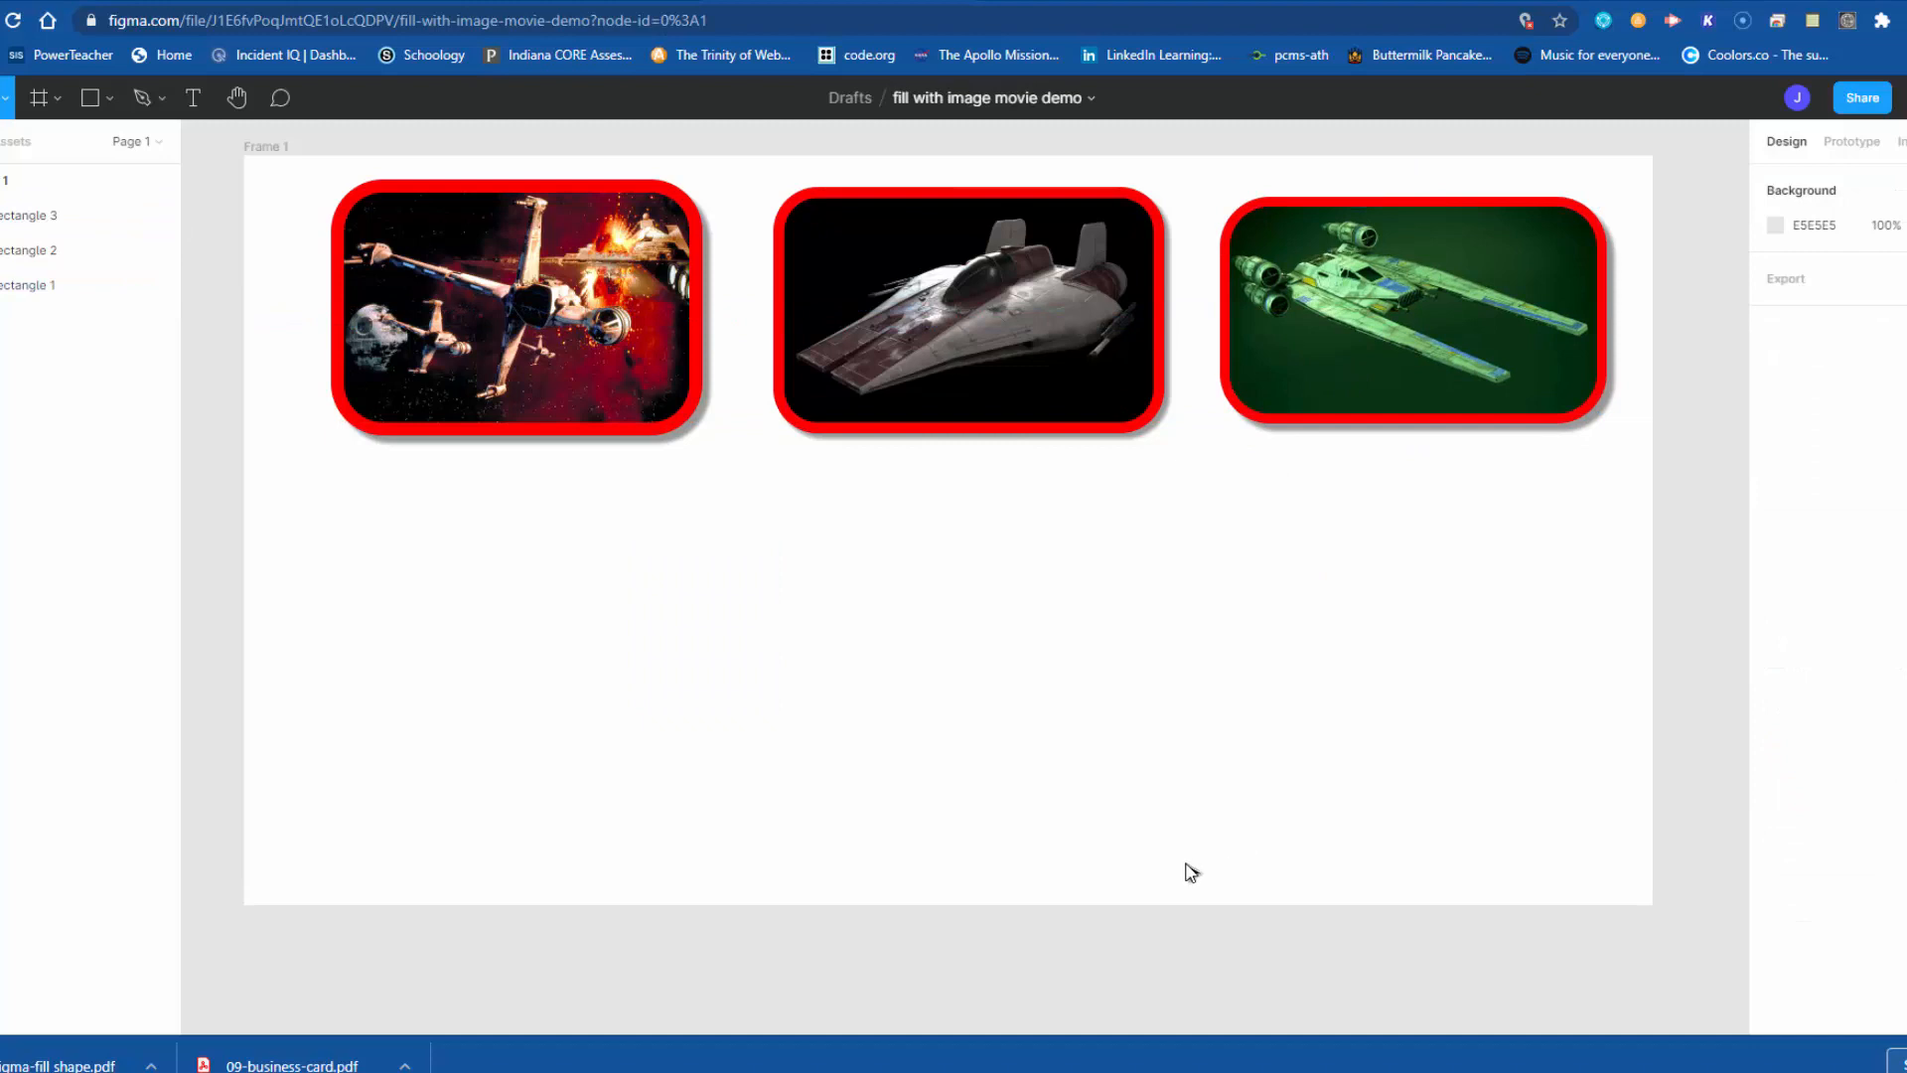